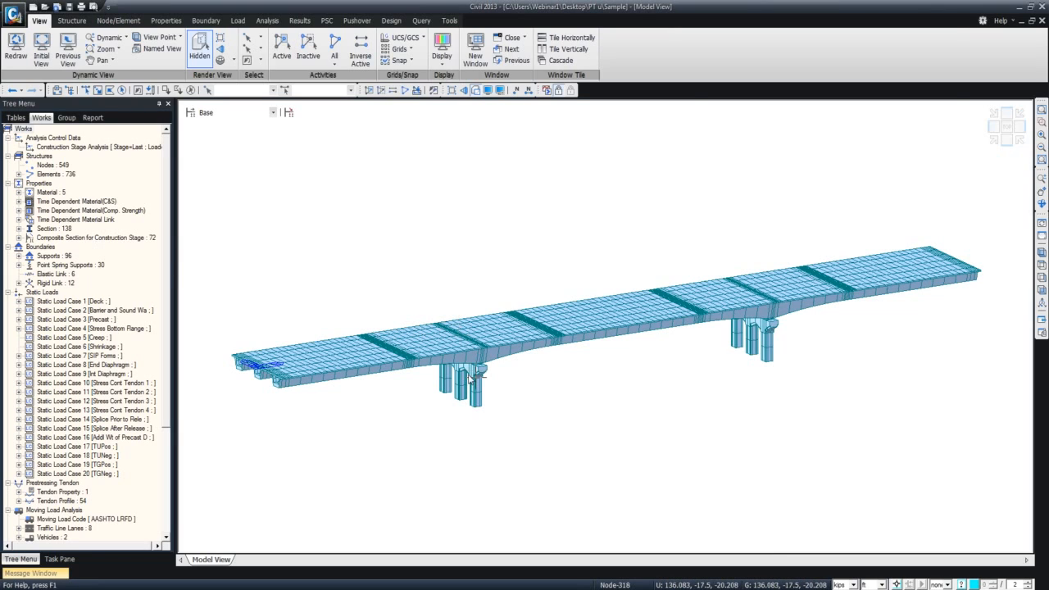
mouse_move(471, 376)
middle_click_drag(485, 380, 592, 367, "ctrl")
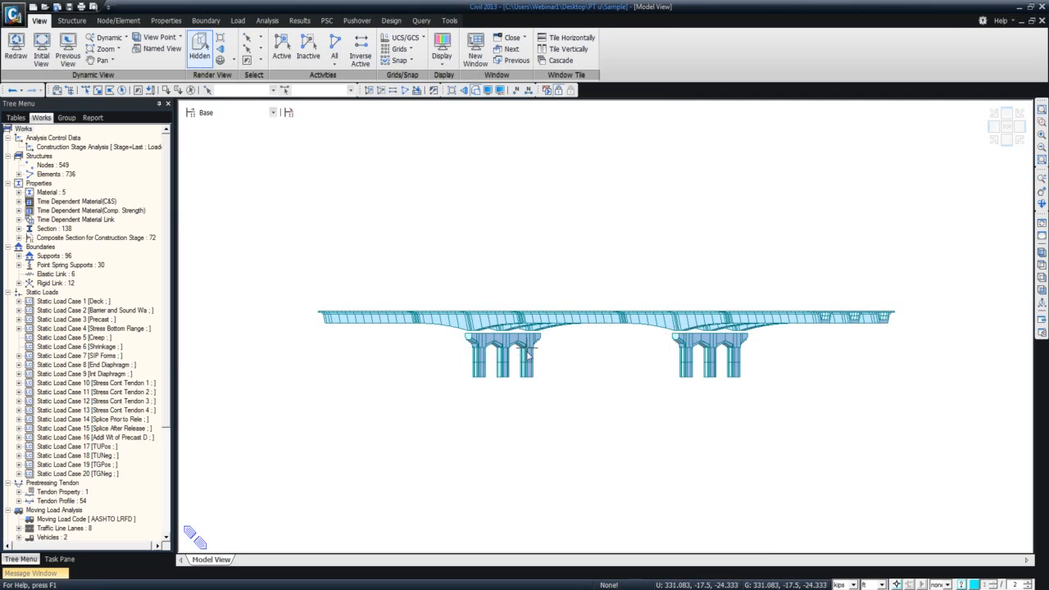
middle_click_drag(518, 352, 434, 370, "ctrl")
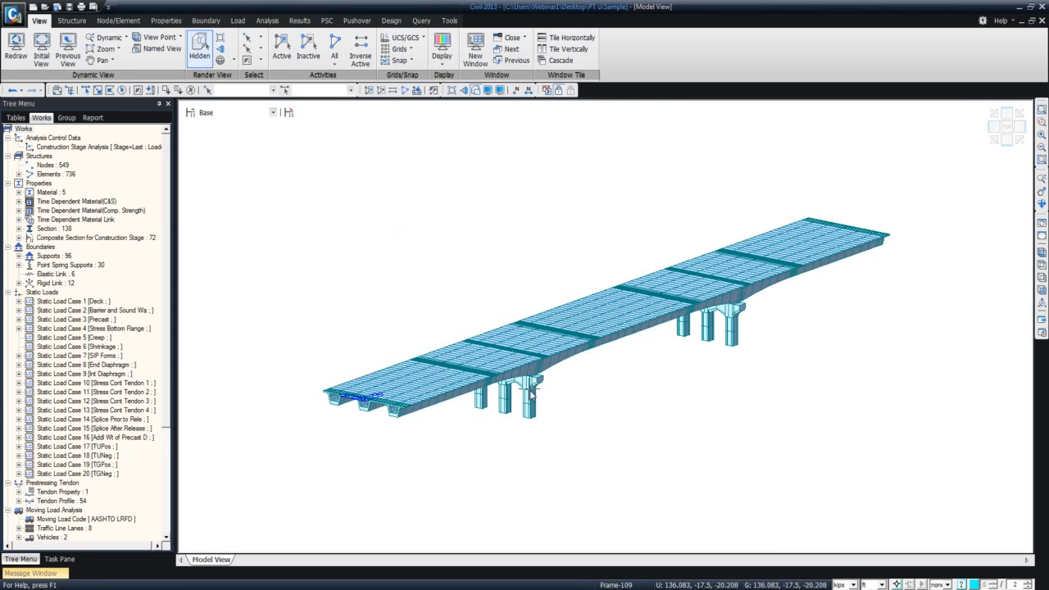
left_click(273, 112)
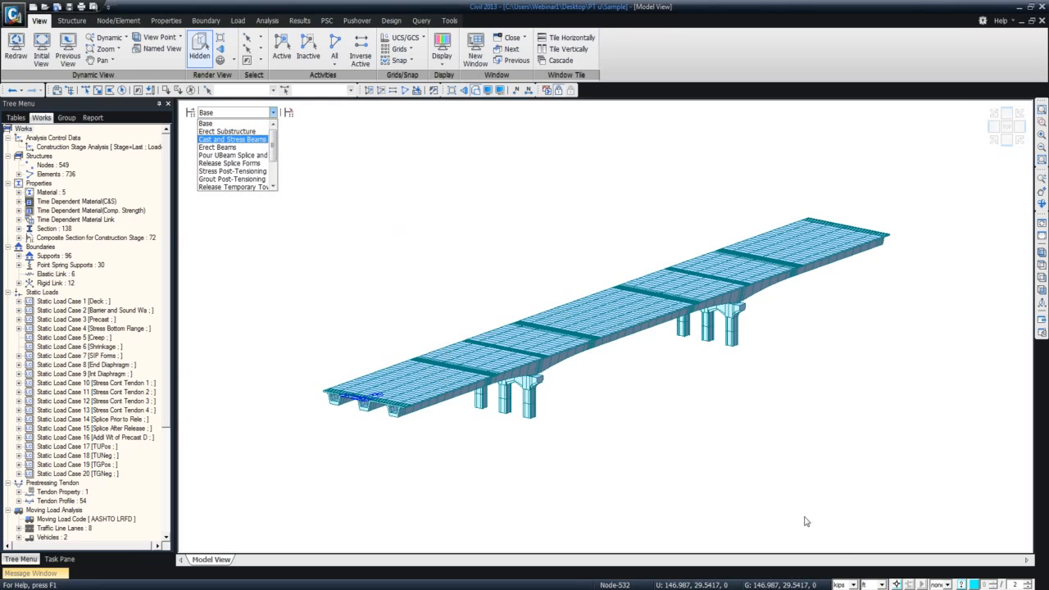
left_click(897, 584)
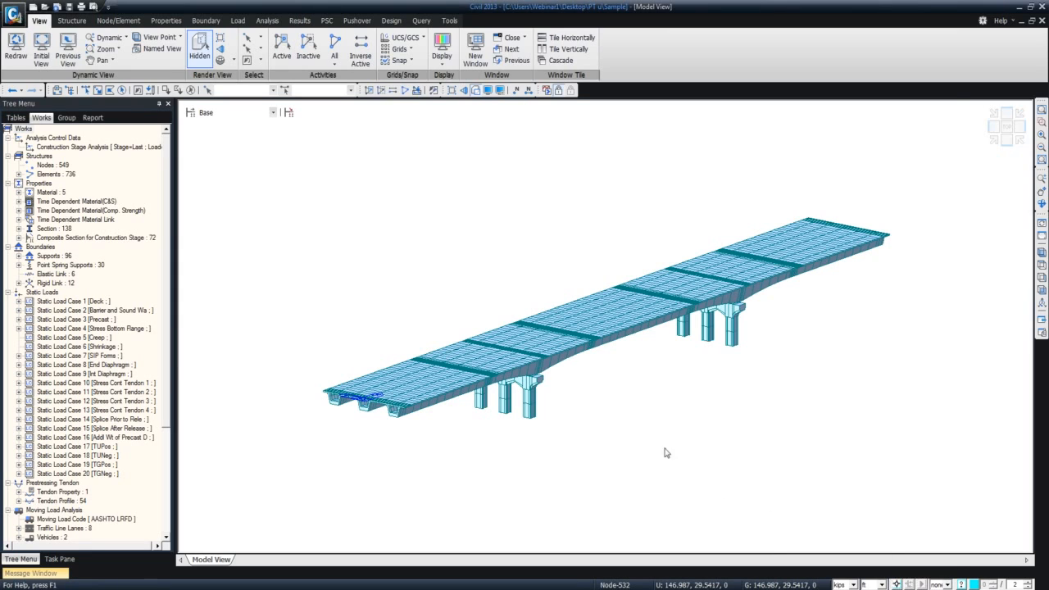
Show the model at the Erect Substructure construction stage with both pier bents in view
left_click(272, 114)
left_click(254, 132)
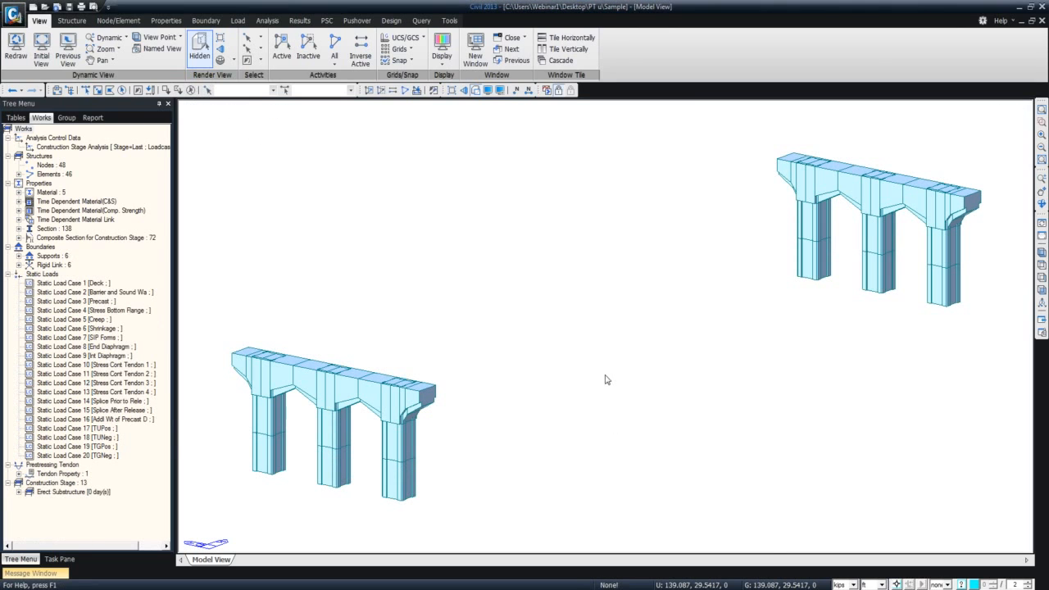
scroll(604, 379, "down", 3)
middle_click_drag(552, 399, 494, 421, "shift")
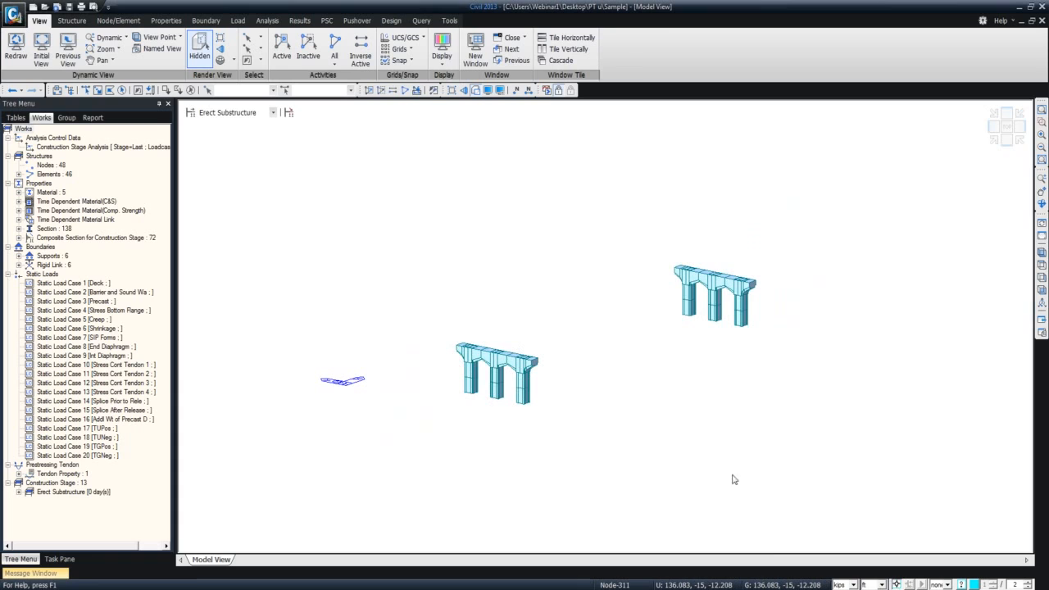
Show the model at the Cast and Stress Beams construction stage and view the beam segments from the side
left_click(272, 113)
left_click(245, 129)
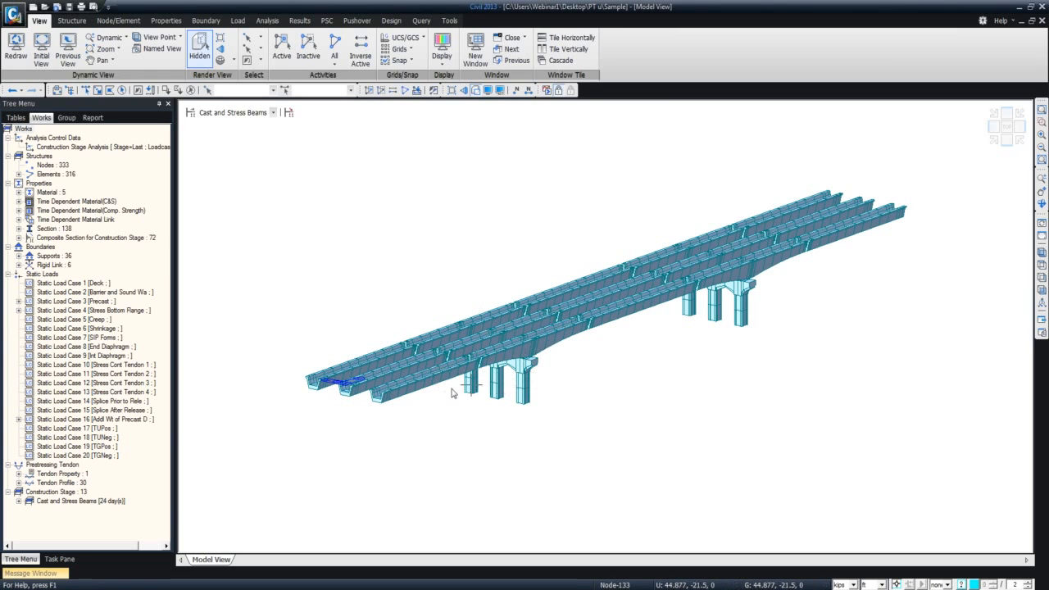
middle_click_drag(494, 390, 428, 457, "ctrl")
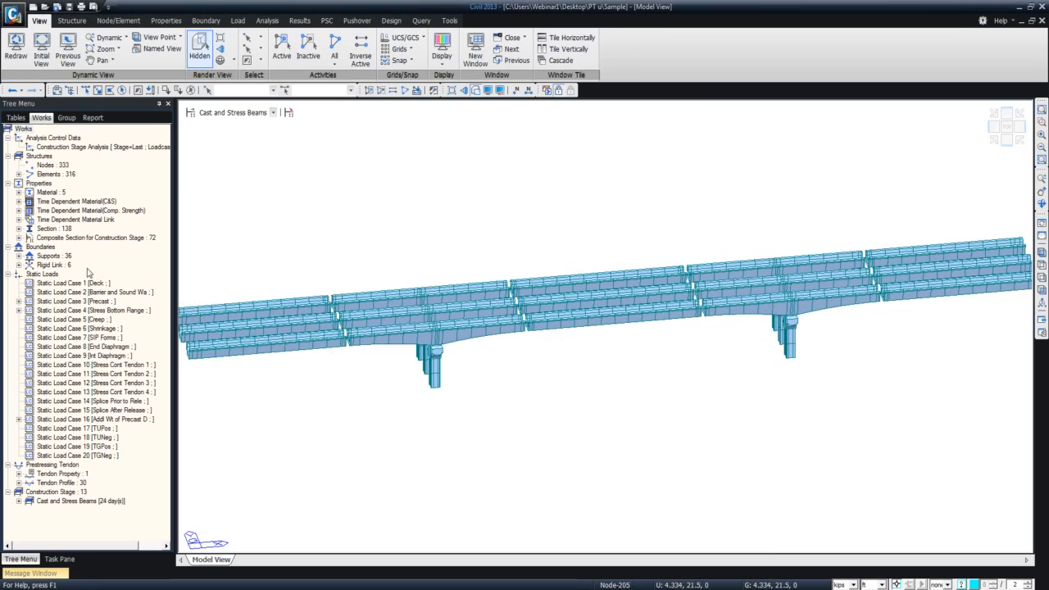
Display the supports from the Type 1 [111100] entry to examine the beam segments' temporary supports, and hide them again
double_click(46, 256)
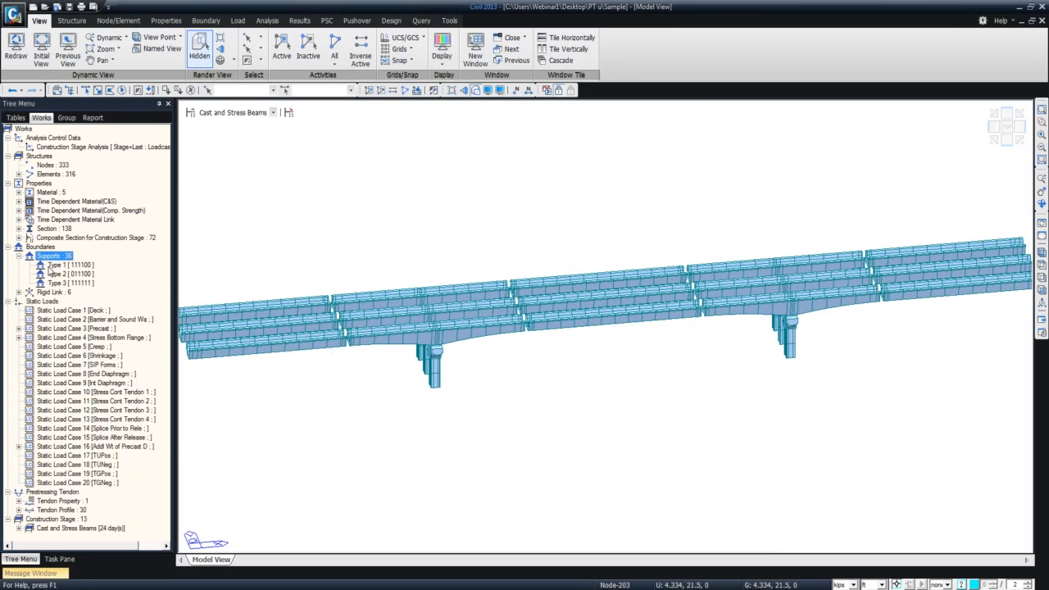
right_click(50, 269)
left_click(96, 416)
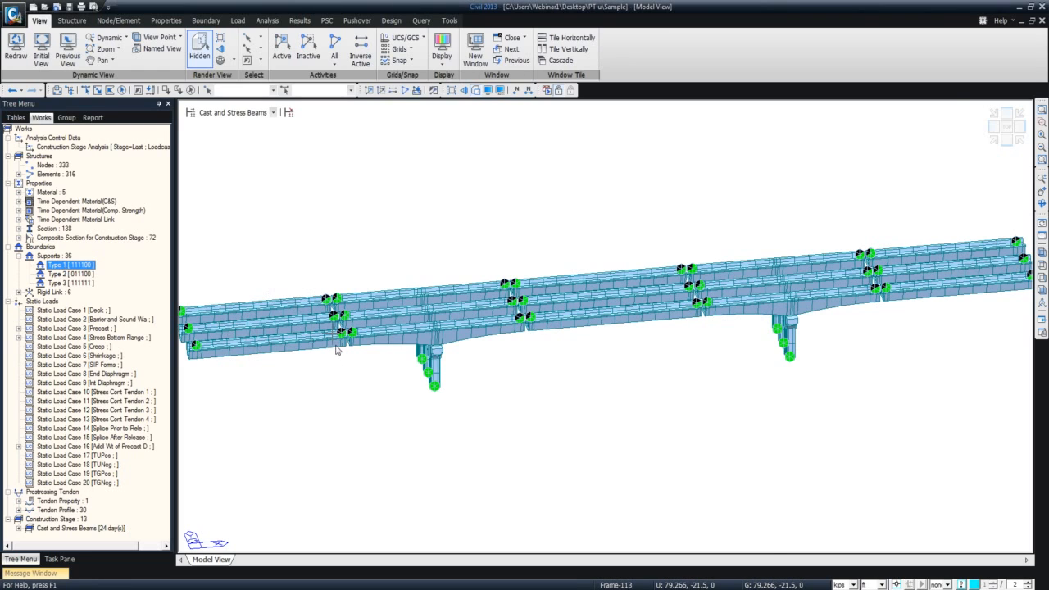
mouse_move(336, 350)
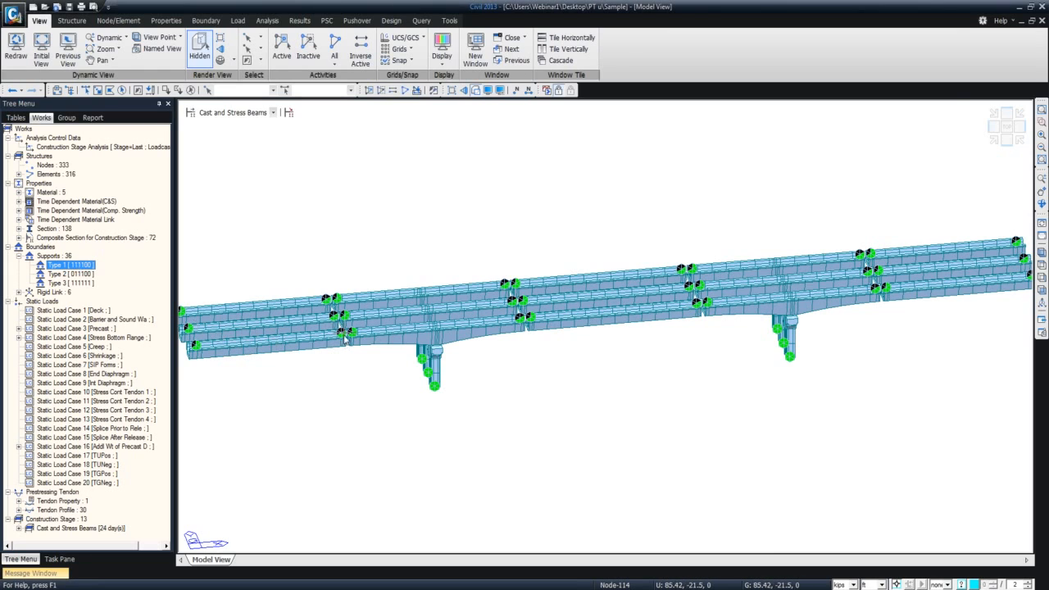
right_click(66, 267)
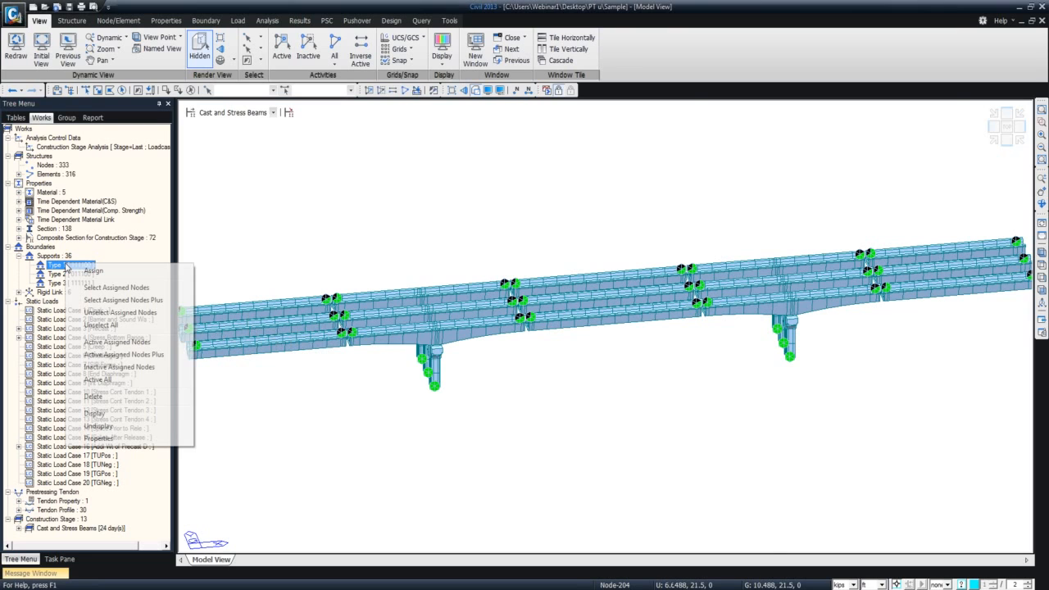
left_click(124, 427)
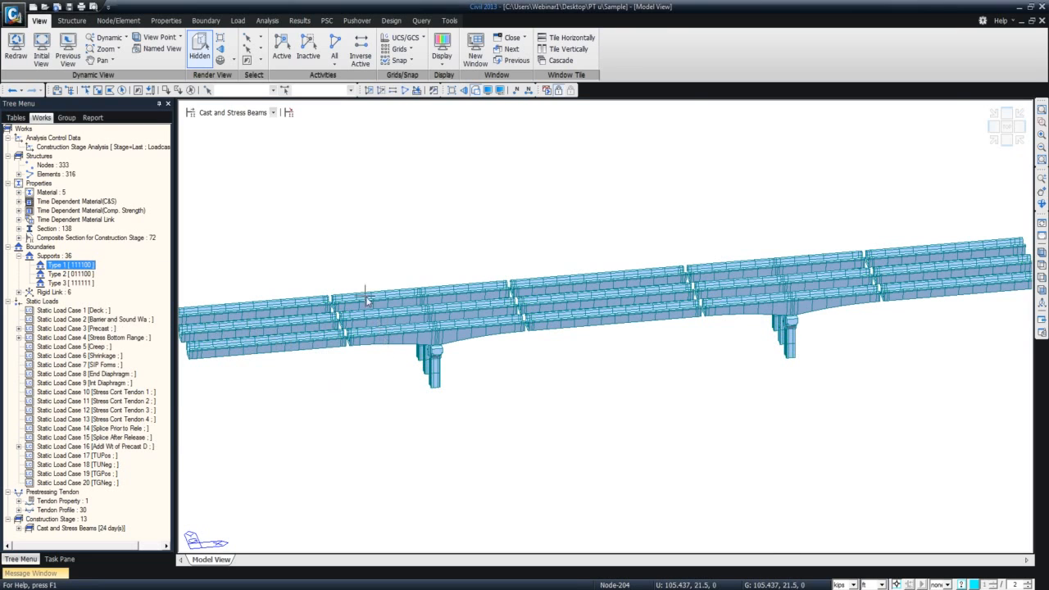
Advance the model through the Erect Beams and Pour UBeam Splice and Diaphragms stages to Release Splice Forms
left_click(273, 112)
left_click(258, 131)
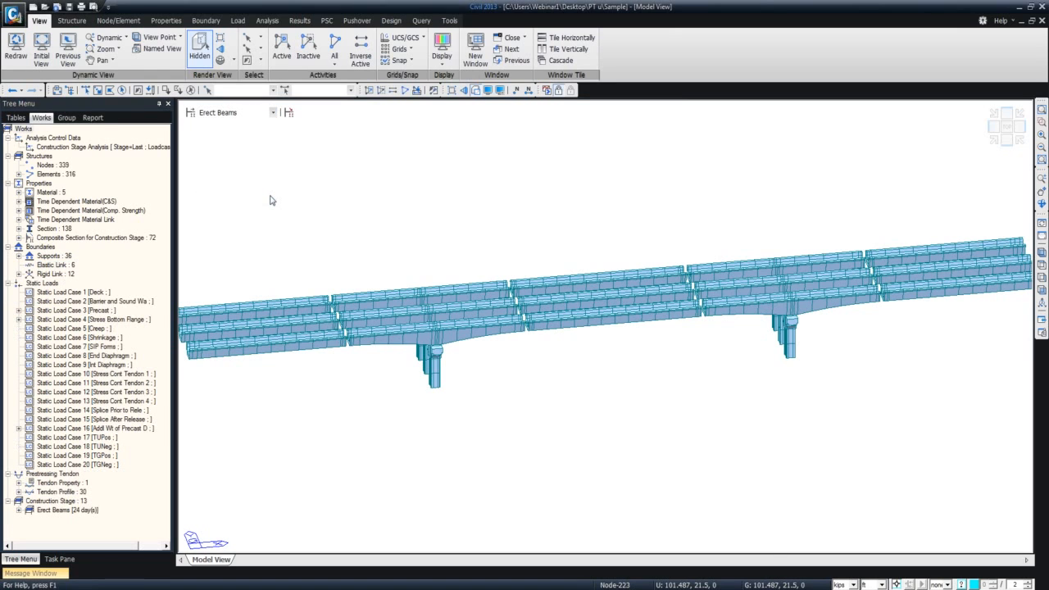
left_click(272, 112)
left_click(254, 132)
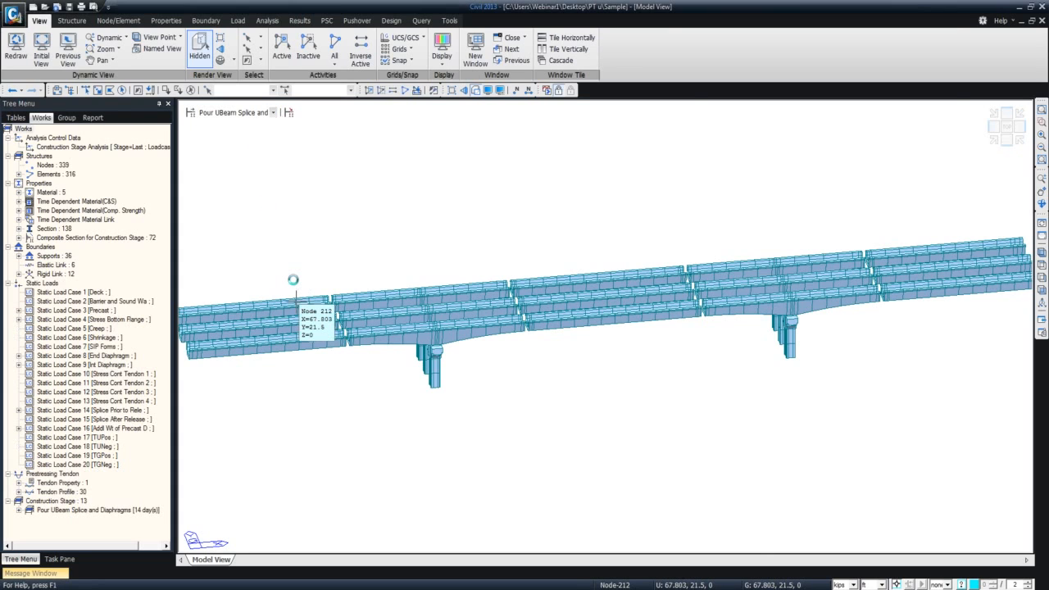
key("Down")
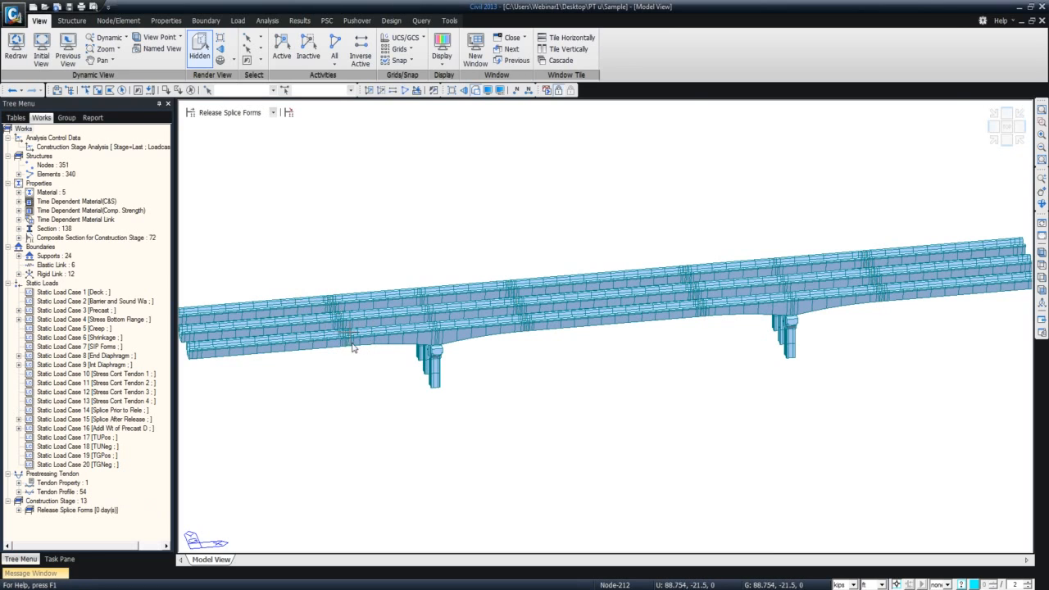
Switch to the Stress Post-Tensioning stage and display all tendon profiles on the beams
left_click(272, 112)
left_click(263, 131)
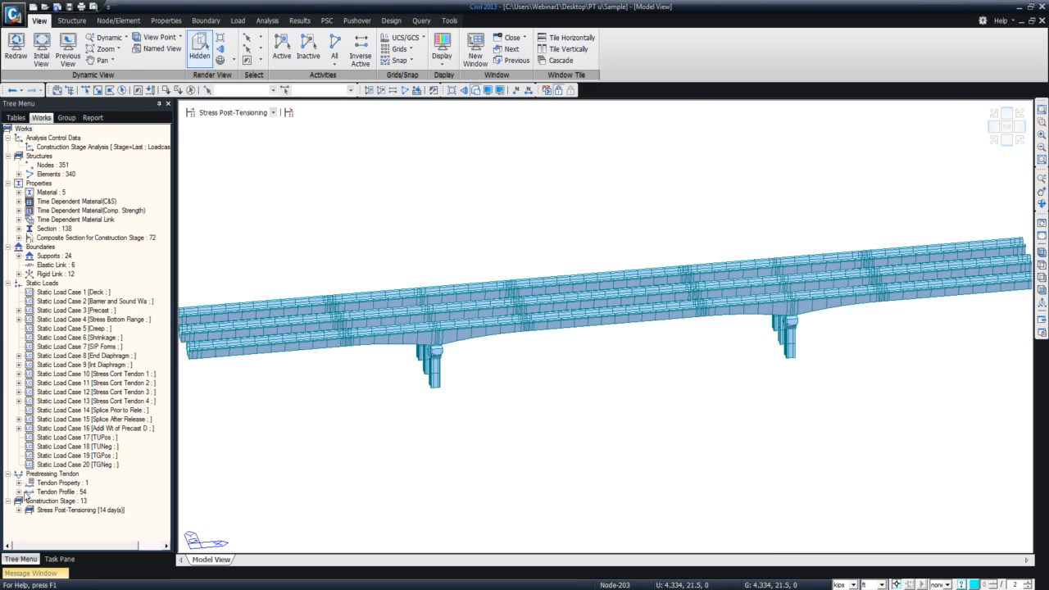
left_click(18, 493)
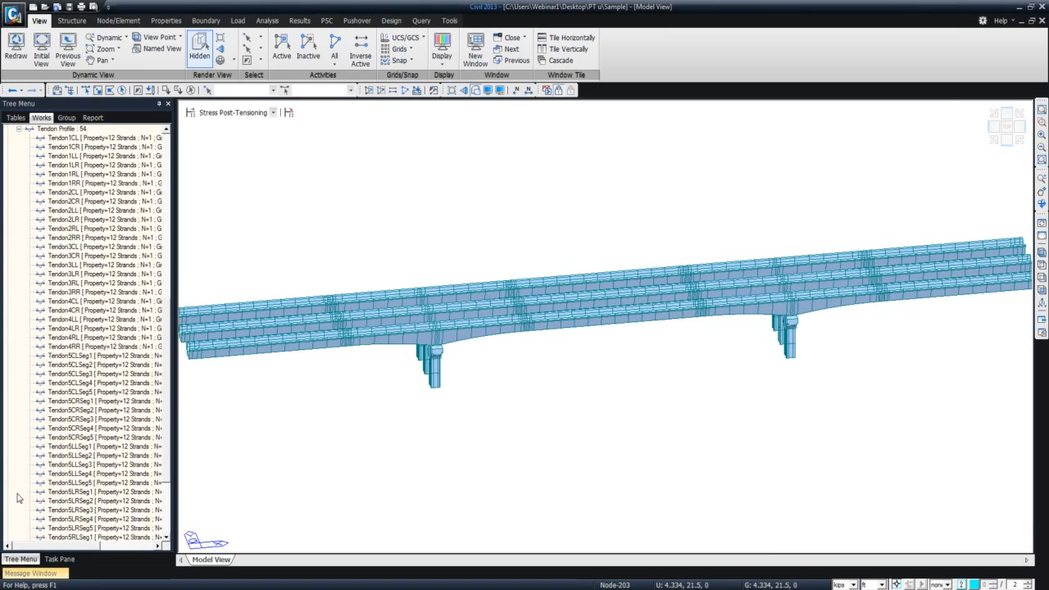
left_click(82, 130)
right_click(79, 136)
left_click(93, 141)
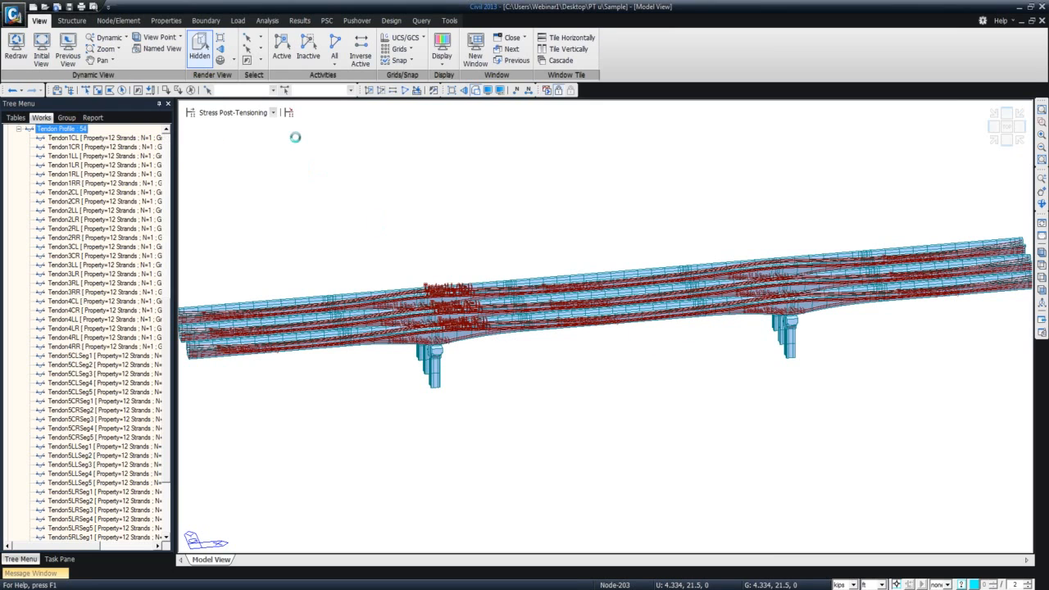
Go back through Release Splice Forms to the Pour UBeam Splice and Diaphragms stage and view its segment tendons in front elevation
left_click(273, 112)
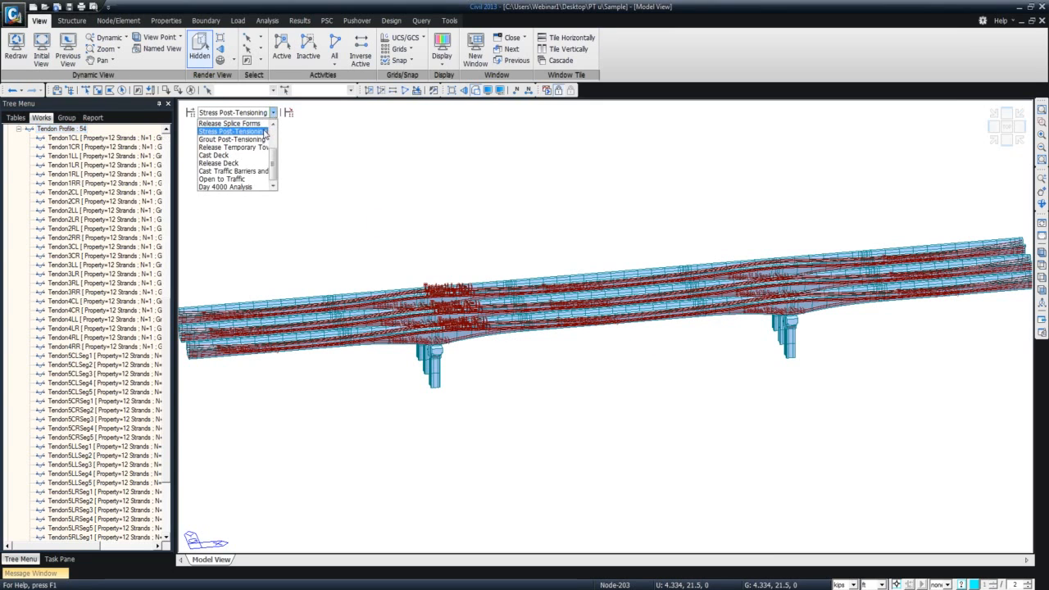
left_click(257, 124)
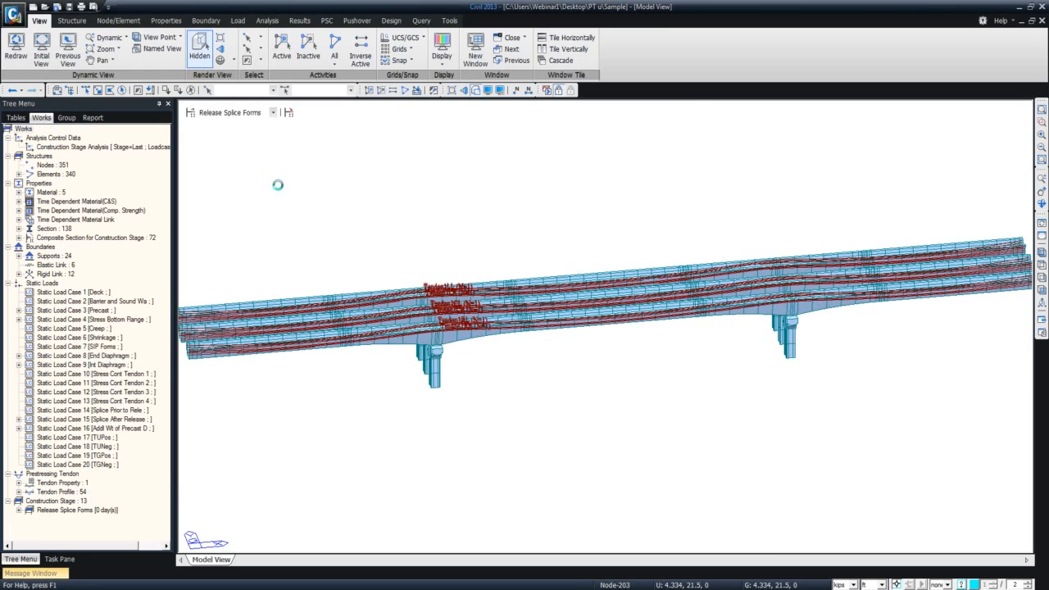
key("Up")
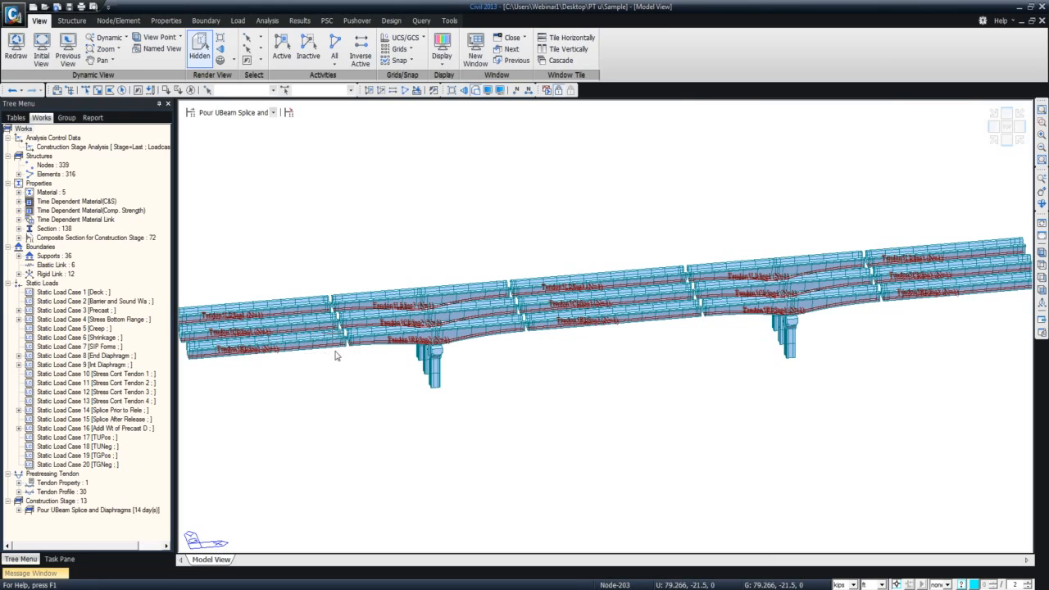
left_click(1005, 141)
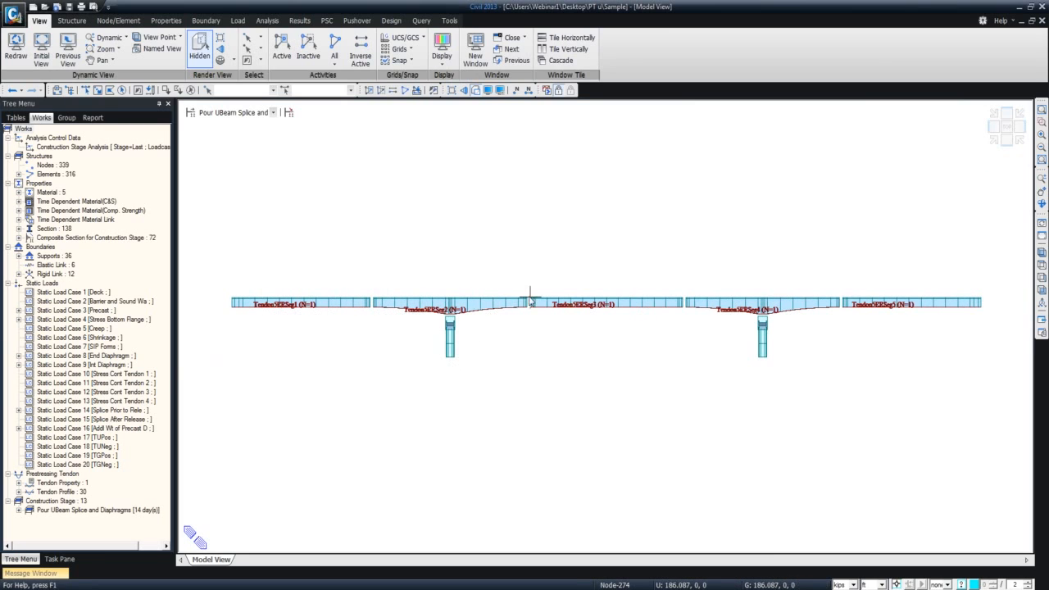
Advance through Release Splice Forms to Stress Post-Tensioning, examining the continuous tendons in elevation
left_click(277, 115)
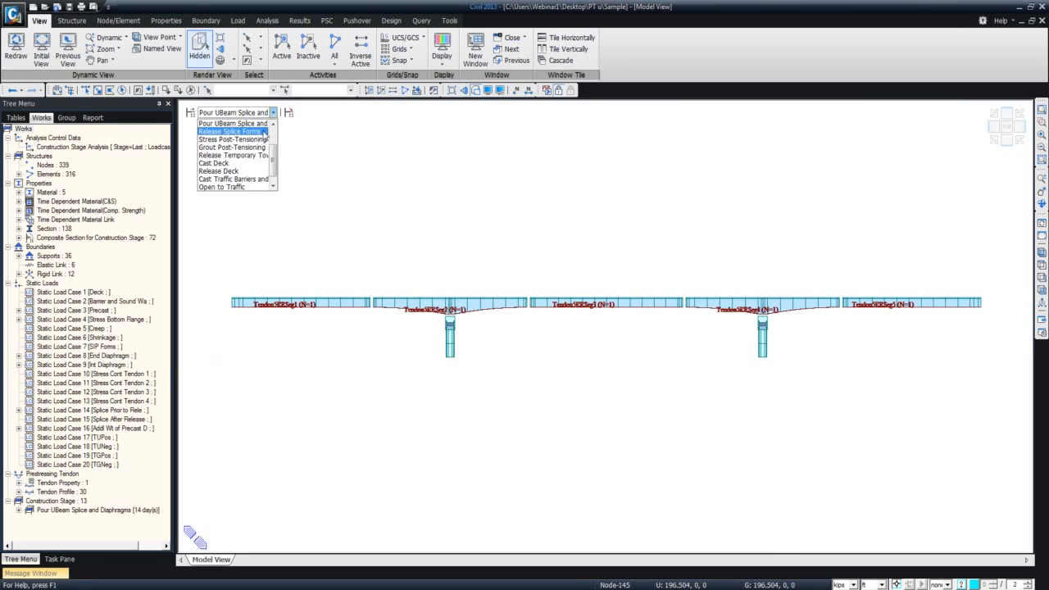
left_click(263, 130)
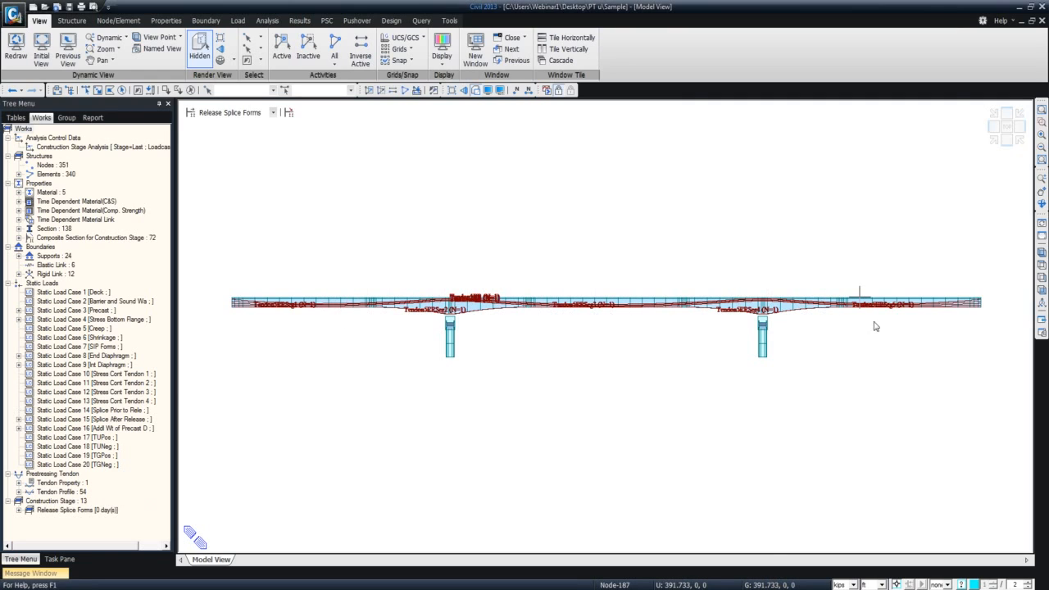
mouse_move(874, 327)
left_click(273, 114)
left_click(260, 131)
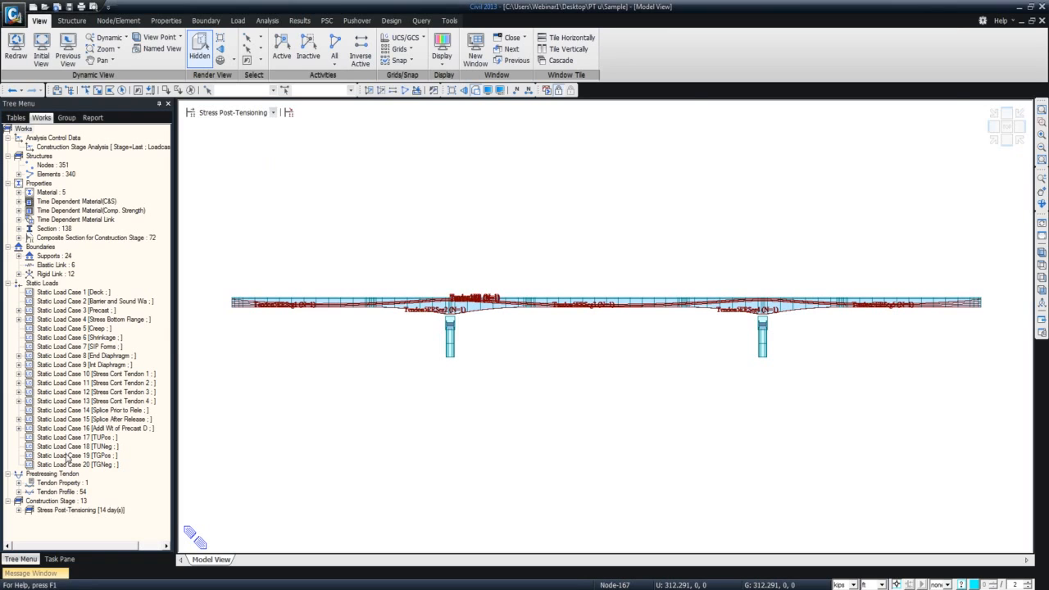
Hide all tendon profiles and return the model to the isometric view
left_click(61, 492)
right_click(78, 497)
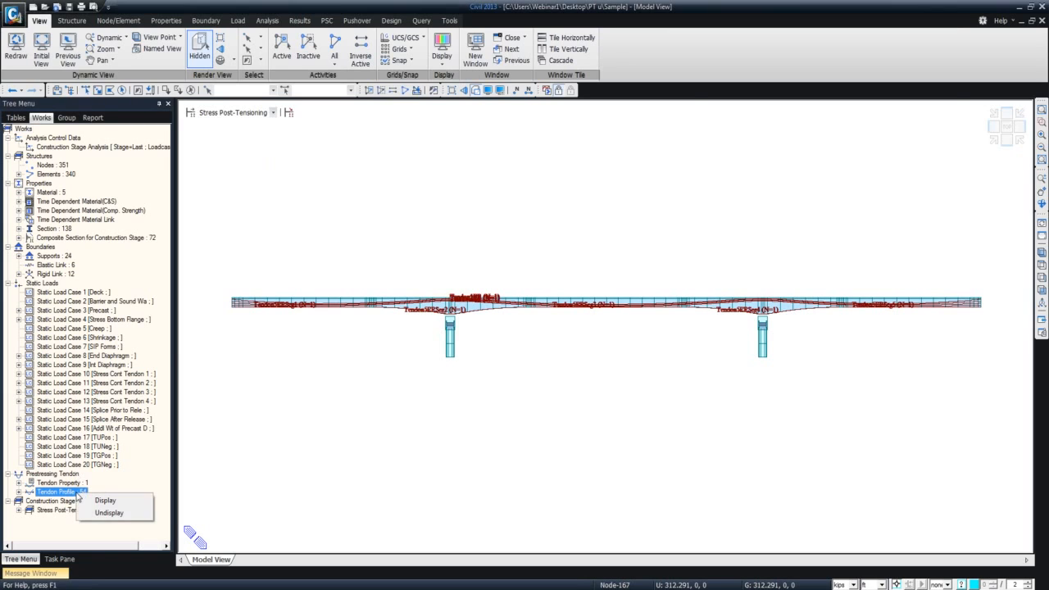
left_click(104, 513)
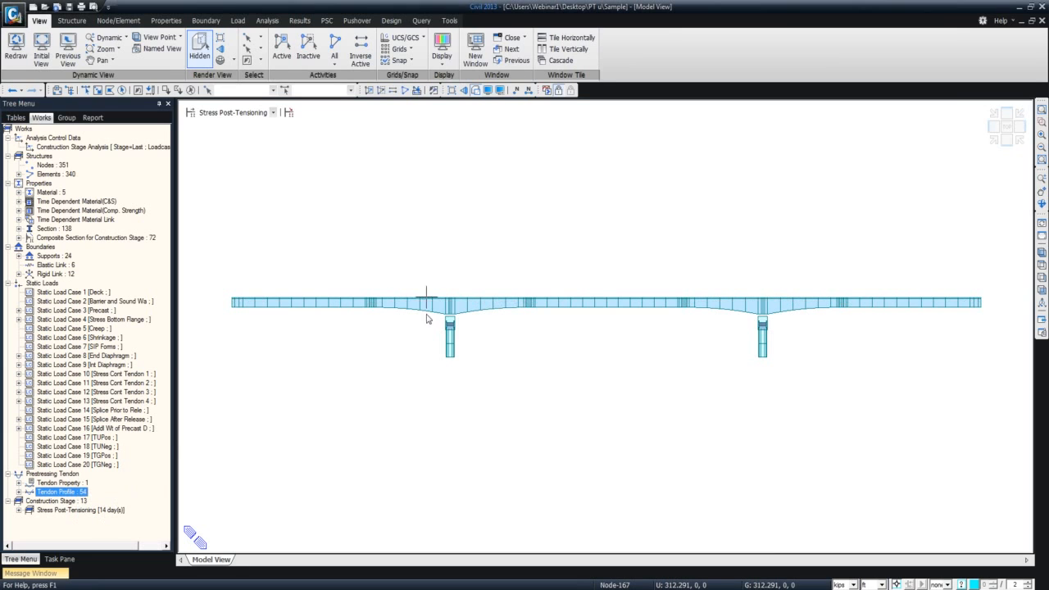
left_click(1040, 137)
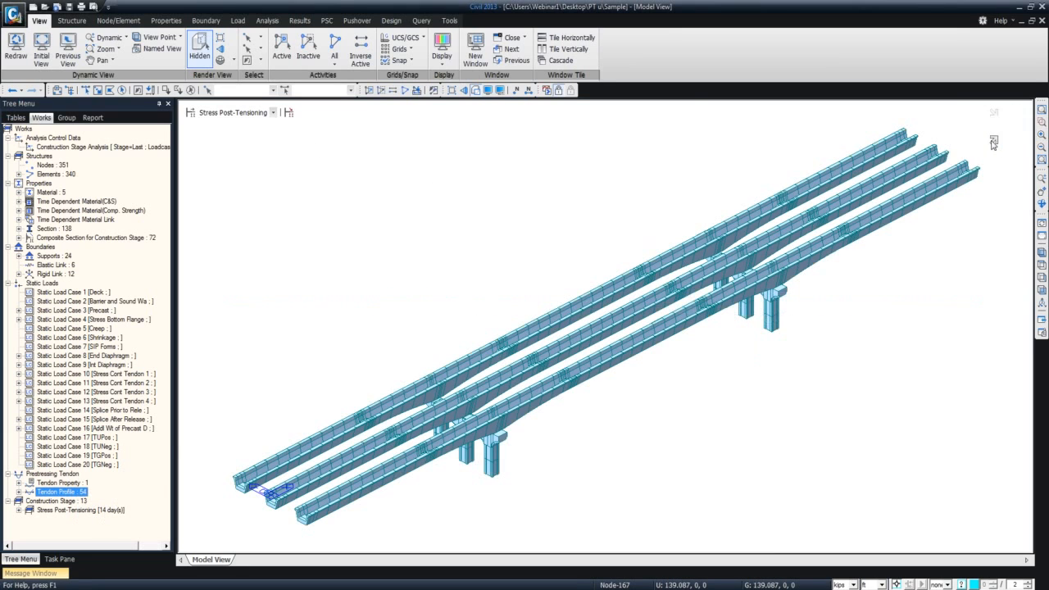
Advance through Release Temporary Towers and Cast Deck to Release Deck, and compare the Cast Deck and Release Deck stages
left_click(274, 115)
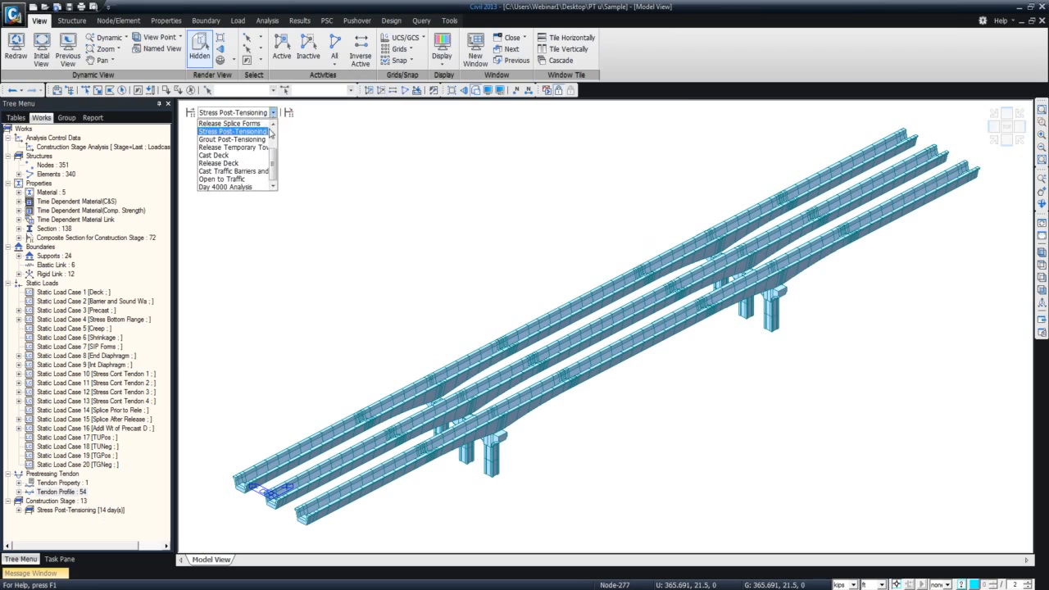
left_click(261, 133)
key("Down")
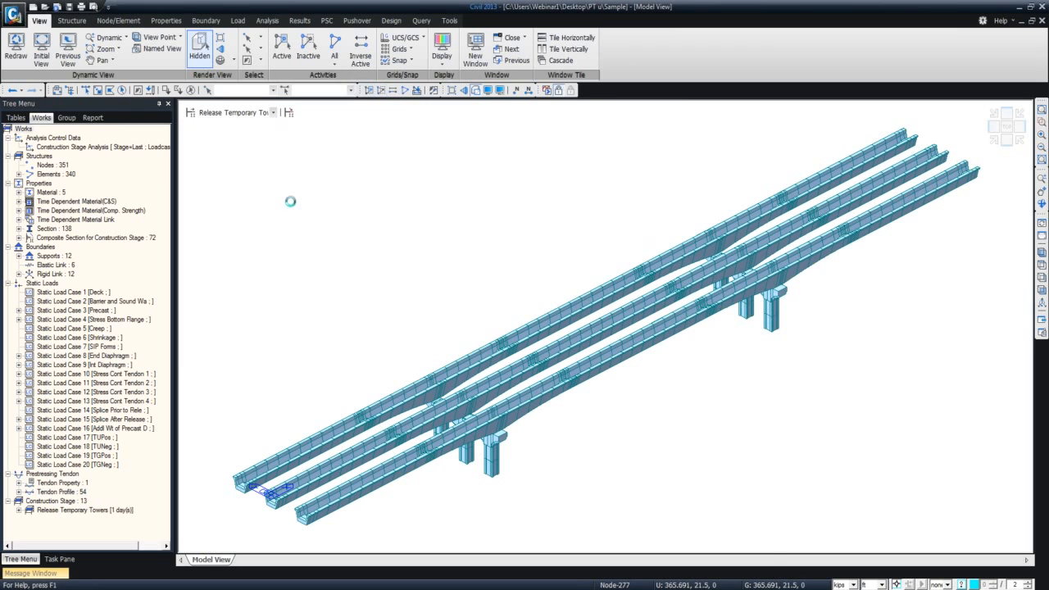
key("Down")
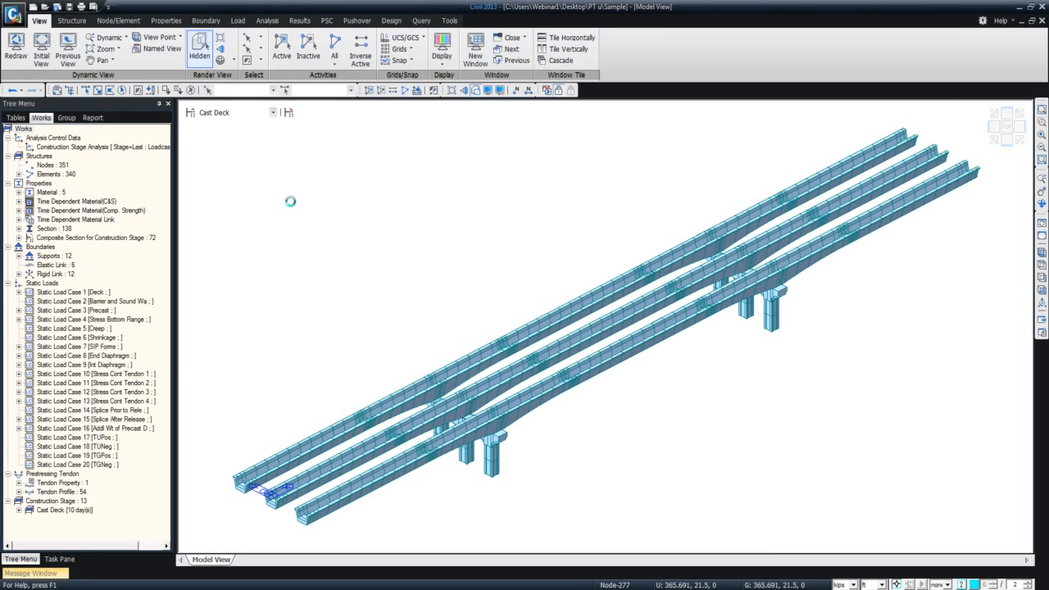
key("Down")
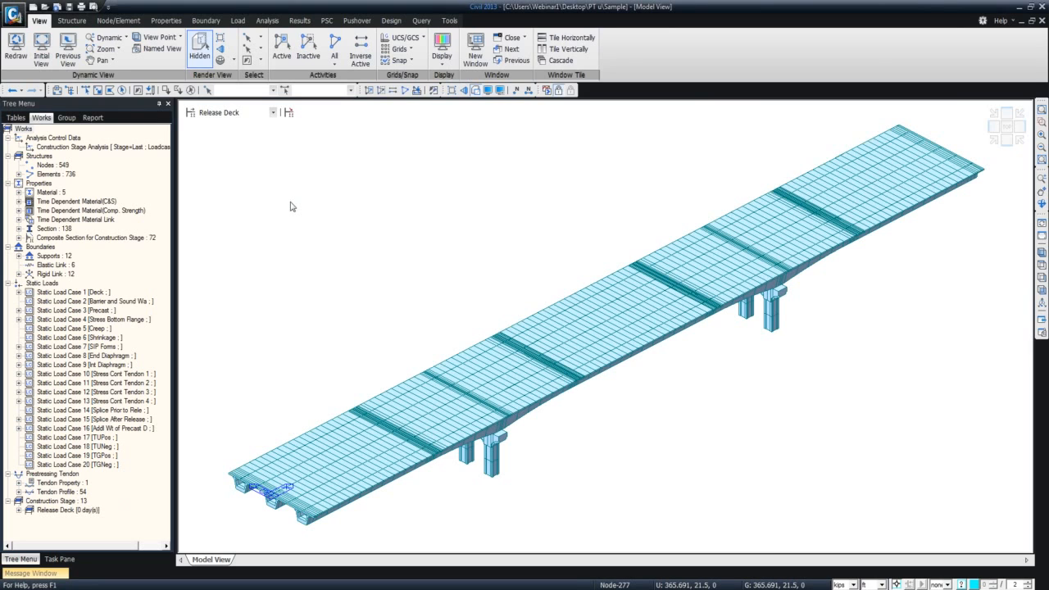
key("Up")
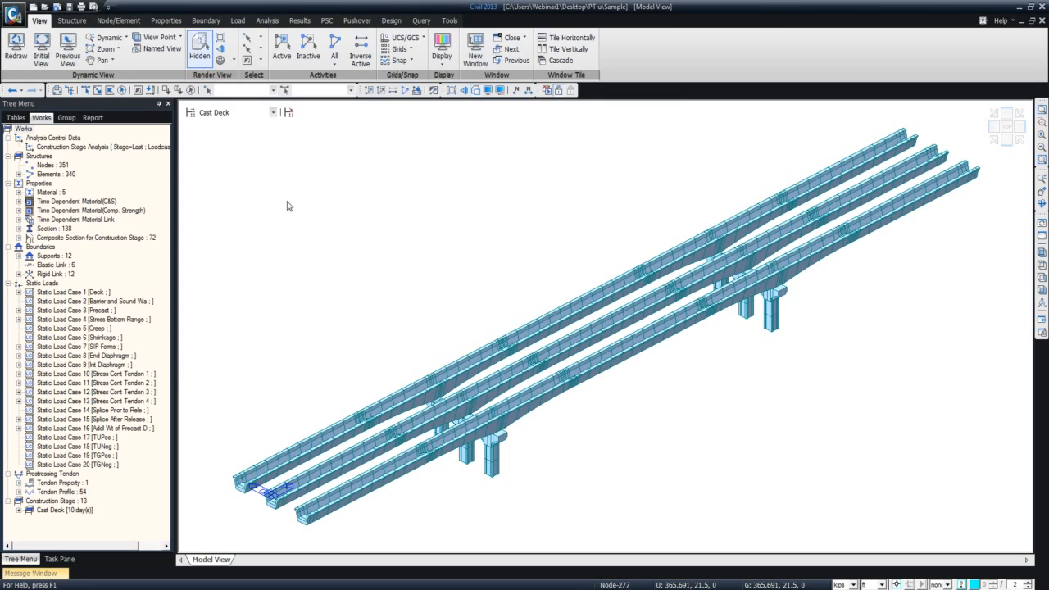
key("Down")
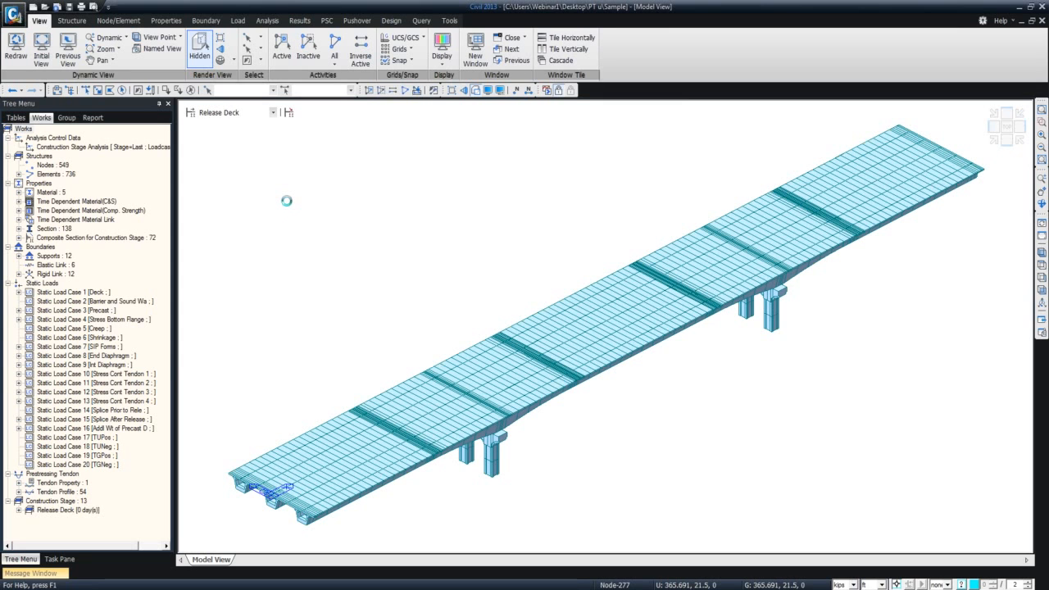
Advance through the Cast Traffic Barriers and Sound Wall stage to Open to Traffic, and return to the presentation slides
key("Down")
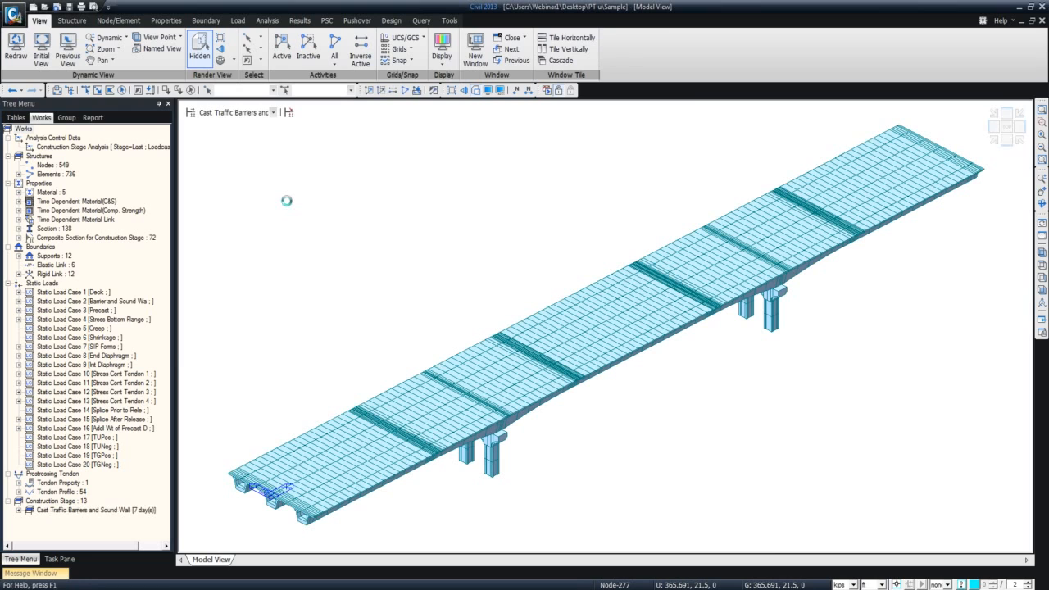
key("Down")
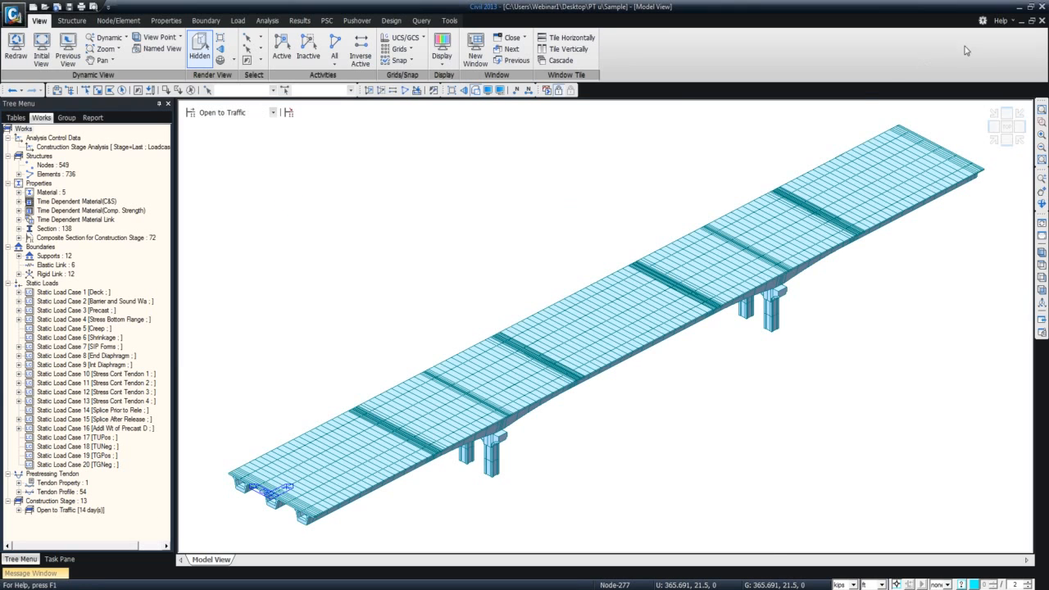
left_click(1017, 7)
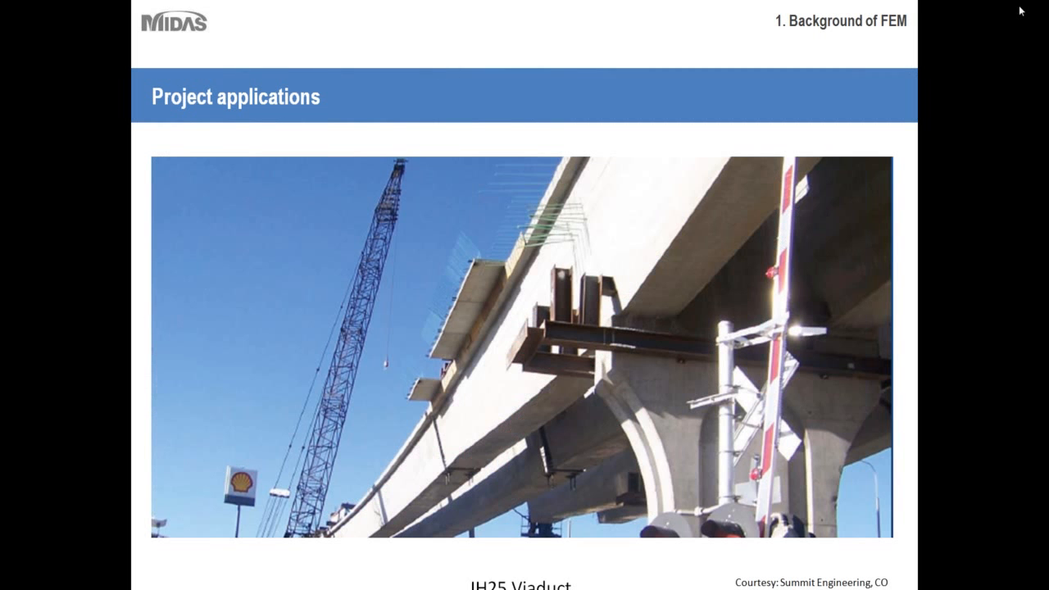
left_click(955, 170)
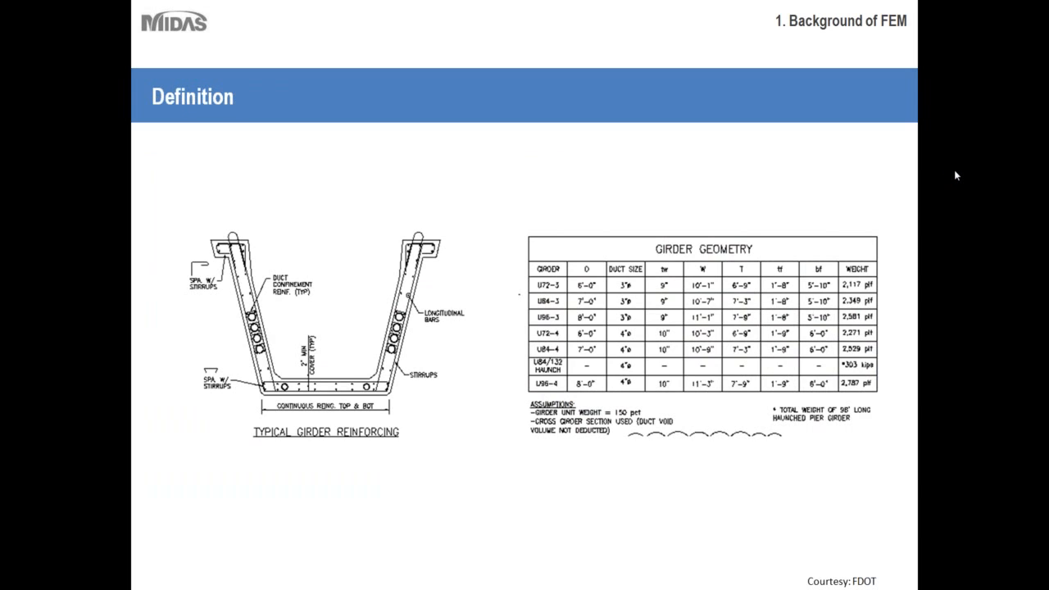
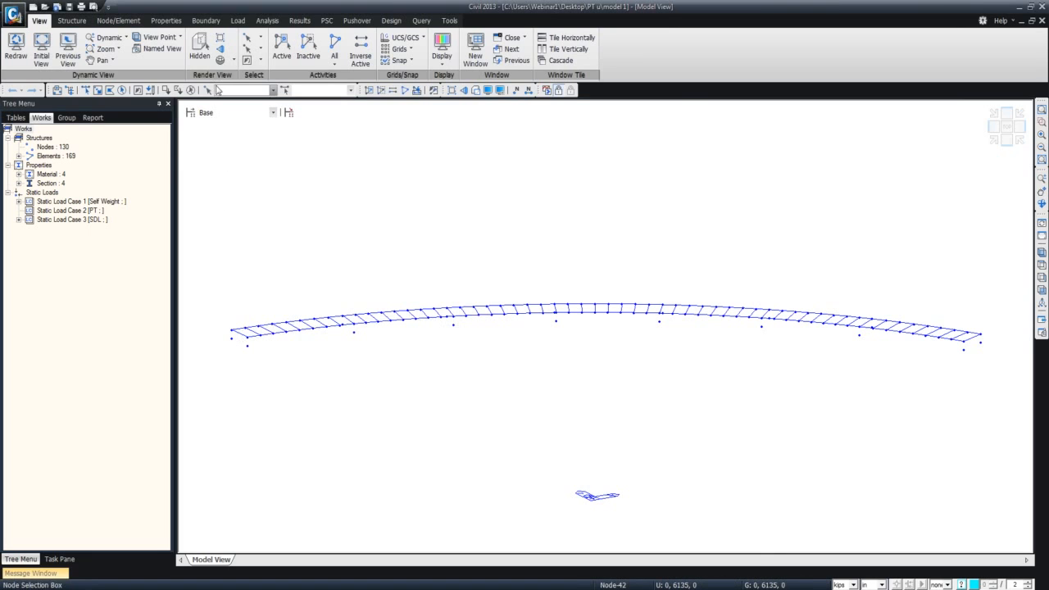
Render the curved girder model with its solid section shapes and view it obliquely from above
left_click(199, 49)
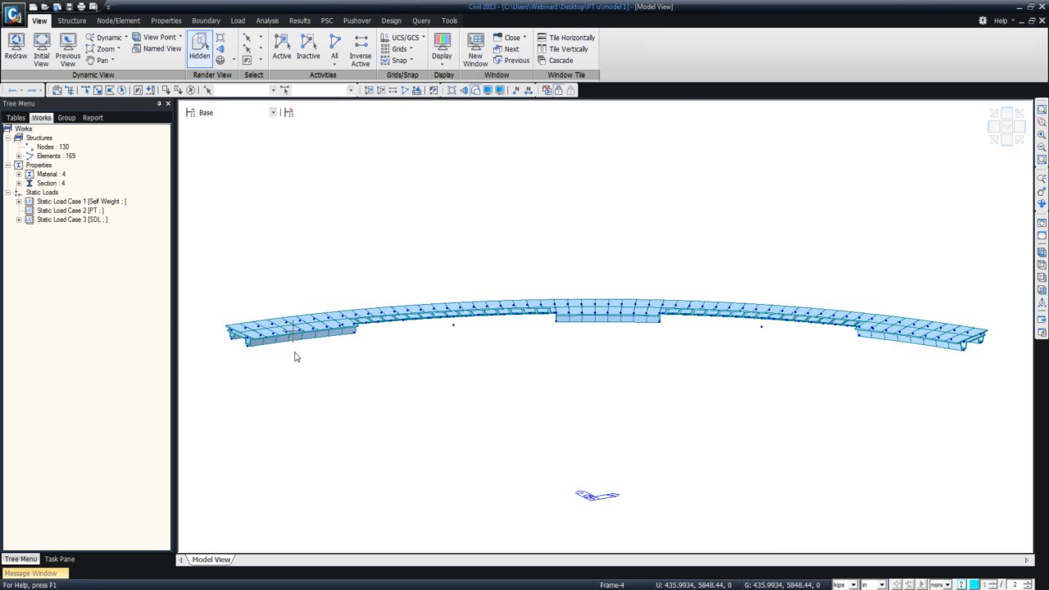
middle_click_drag(284, 362, 310, 395, "ctrl")
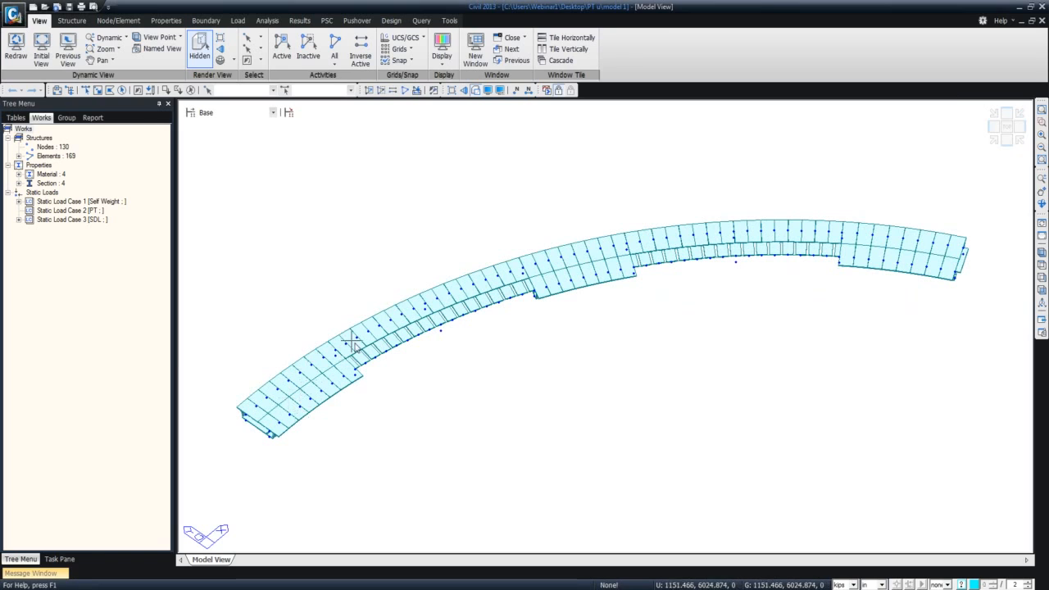
mouse_move(714, 294)
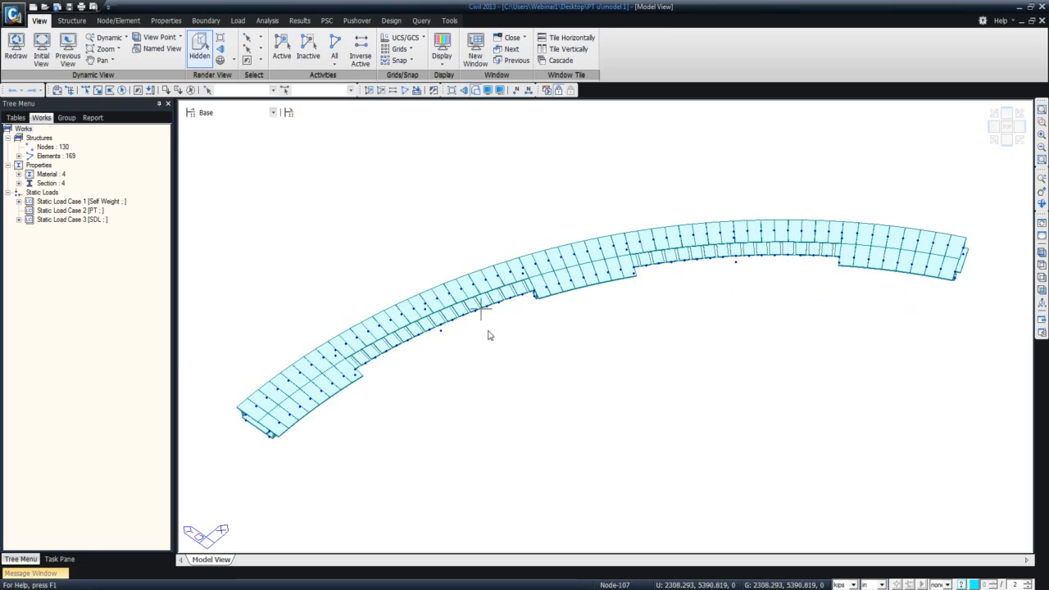
mouse_move(506, 337)
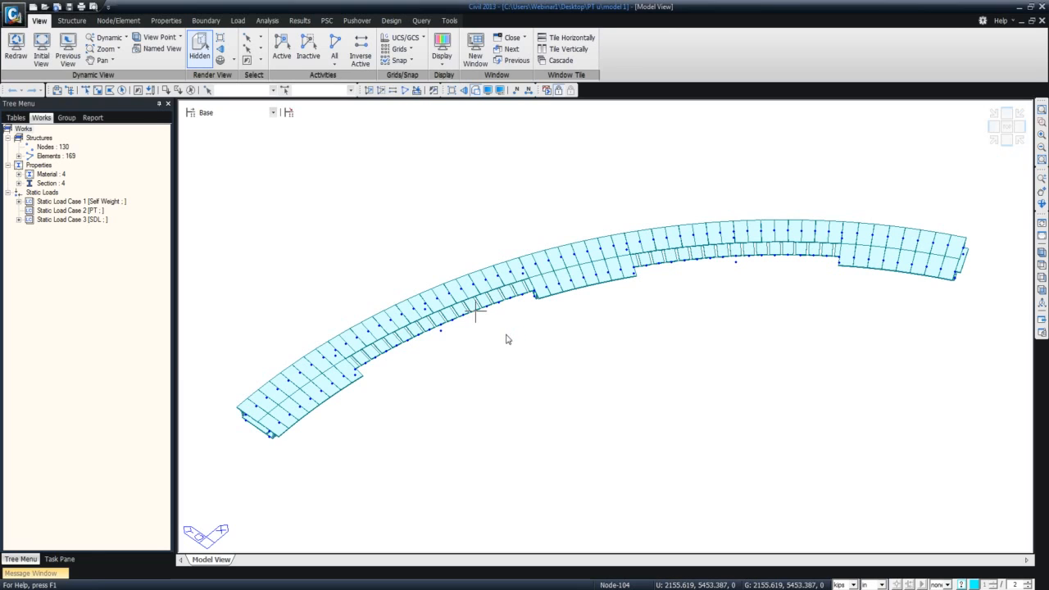
Launch the Sectional Property Calculator and set its units to kips for force and inches for length
left_click(449, 20)
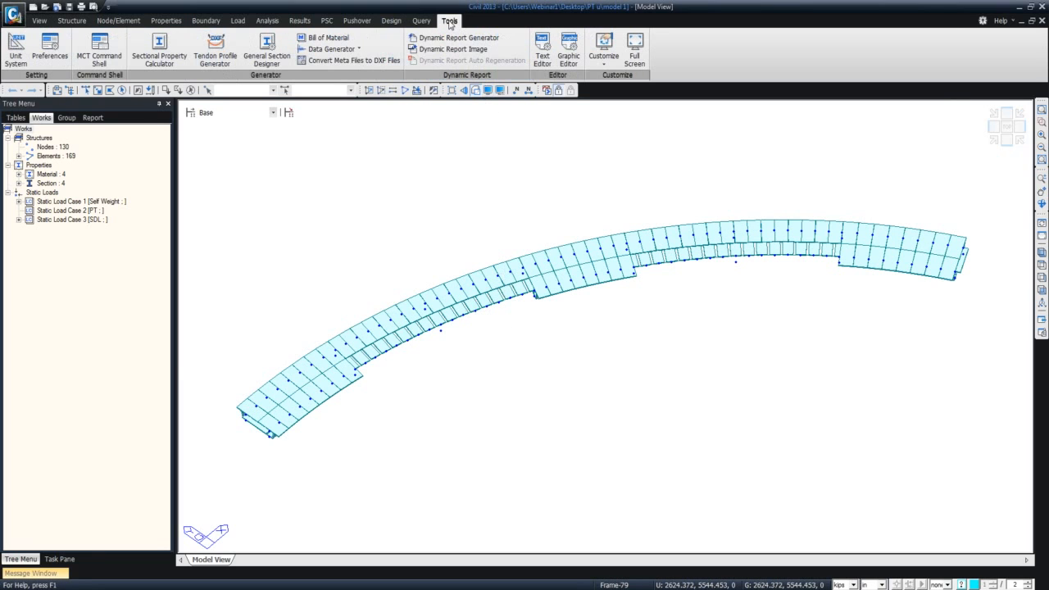
left_click(172, 66)
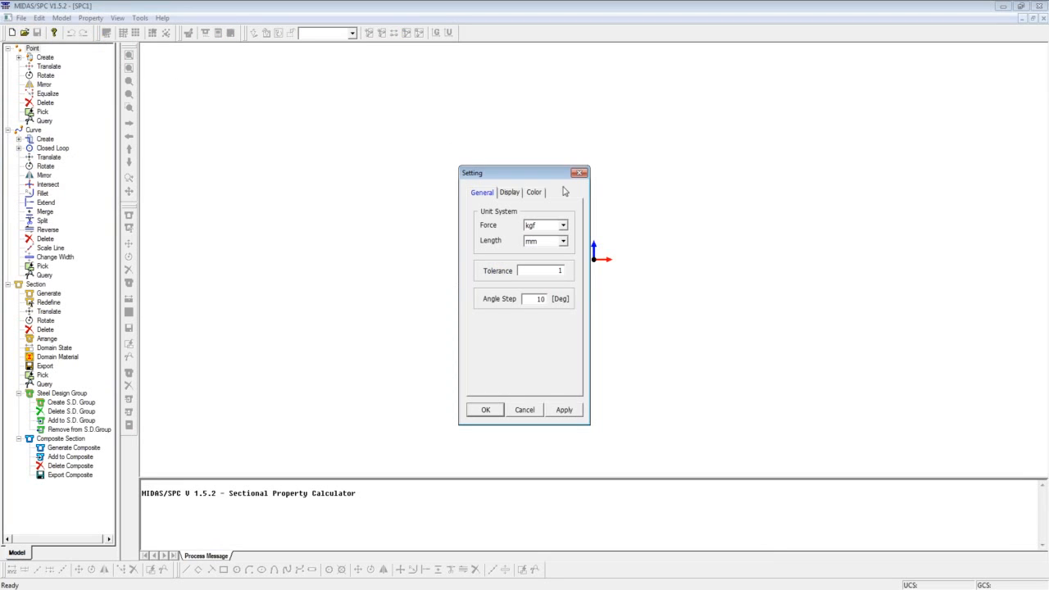
left_click(562, 224)
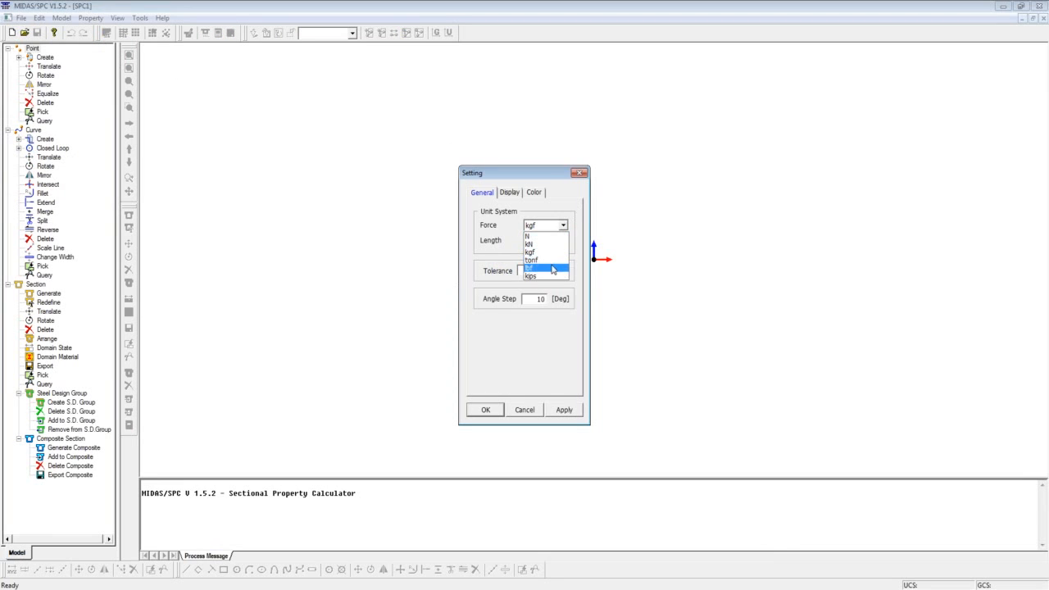
left_click(550, 276)
left_click(563, 240)
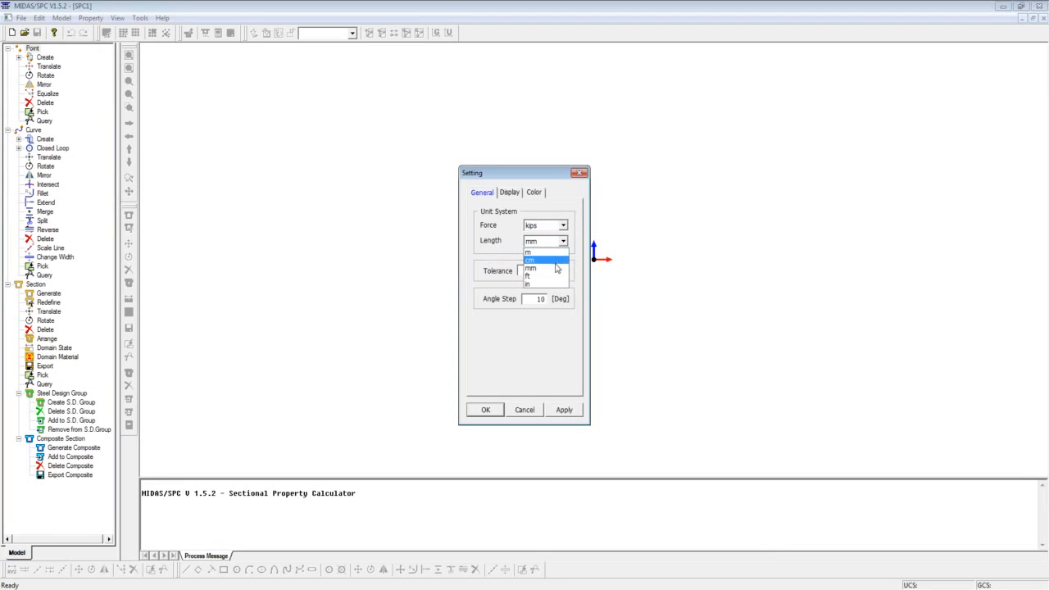
left_click(548, 284)
left_click(488, 411)
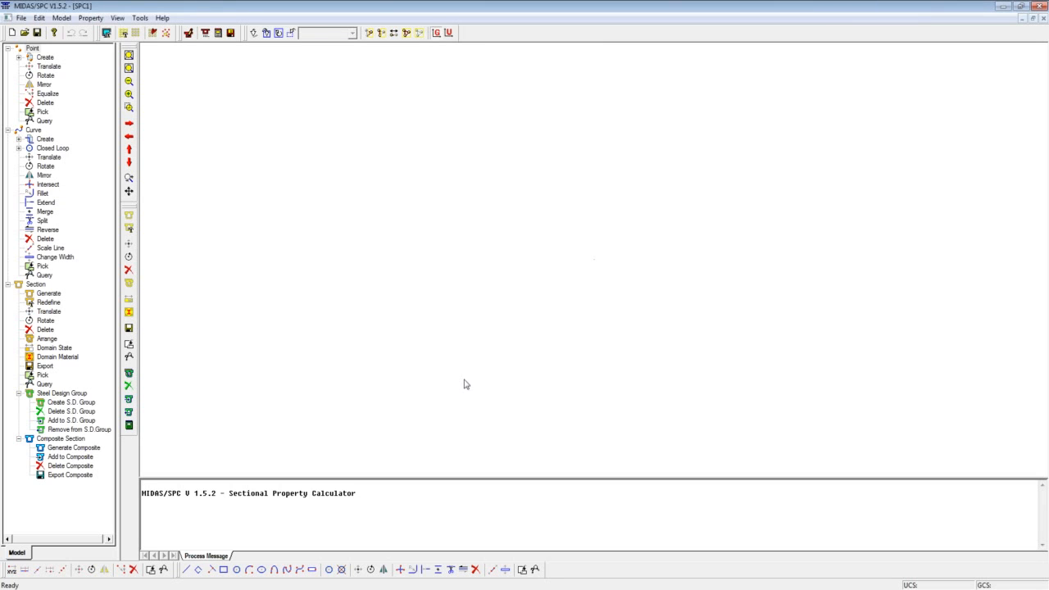
Import the AutoCAD DXF file U72-3 parts-R.dxf from the PT u folder, checking the imported data for intersections and duplication
left_click(25, 20)
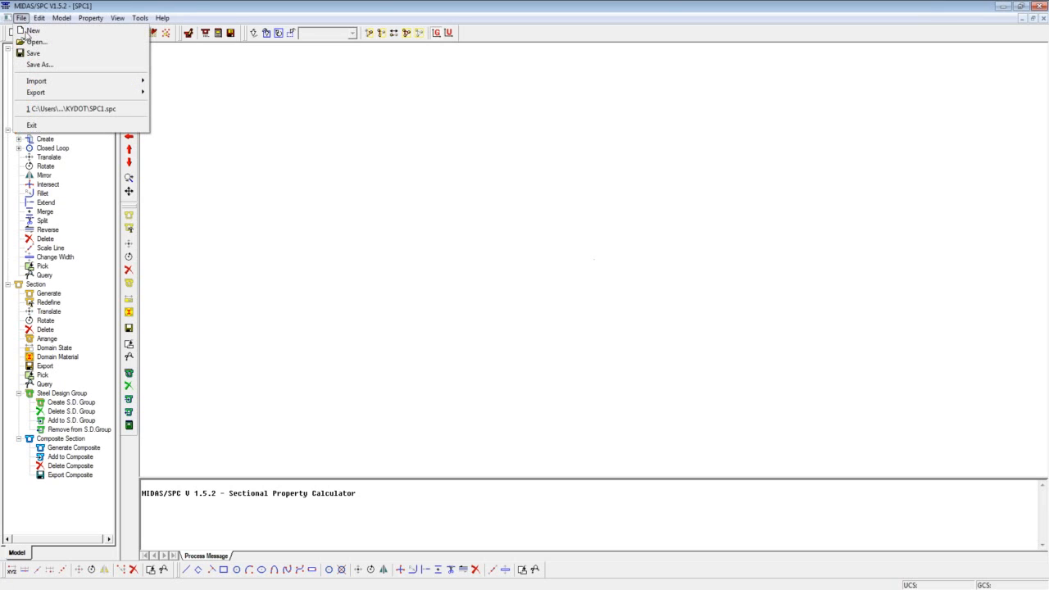
mouse_move(59, 84)
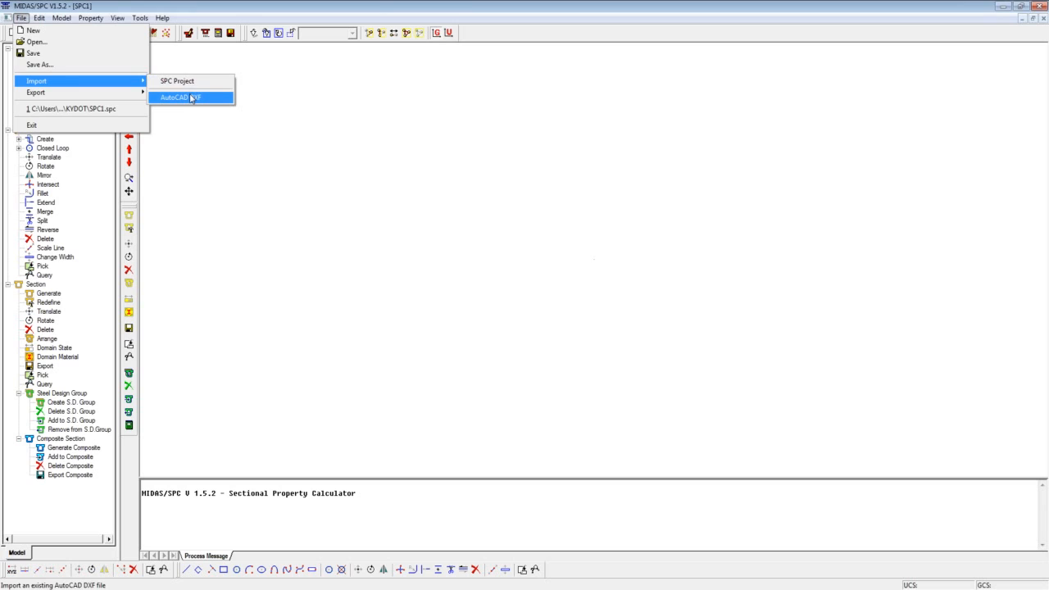
left_click(191, 98)
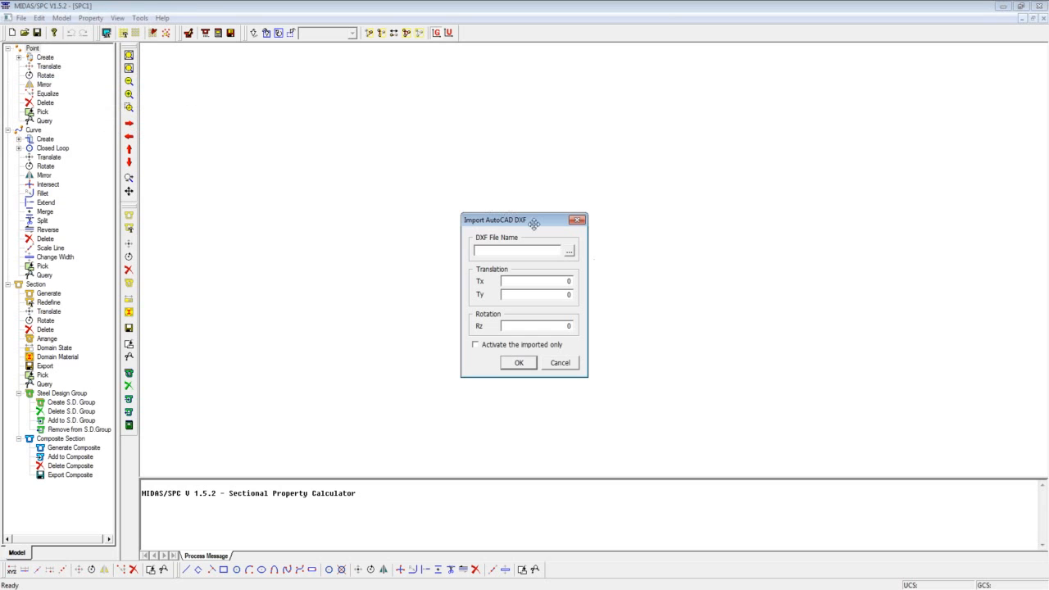
left_click(573, 253)
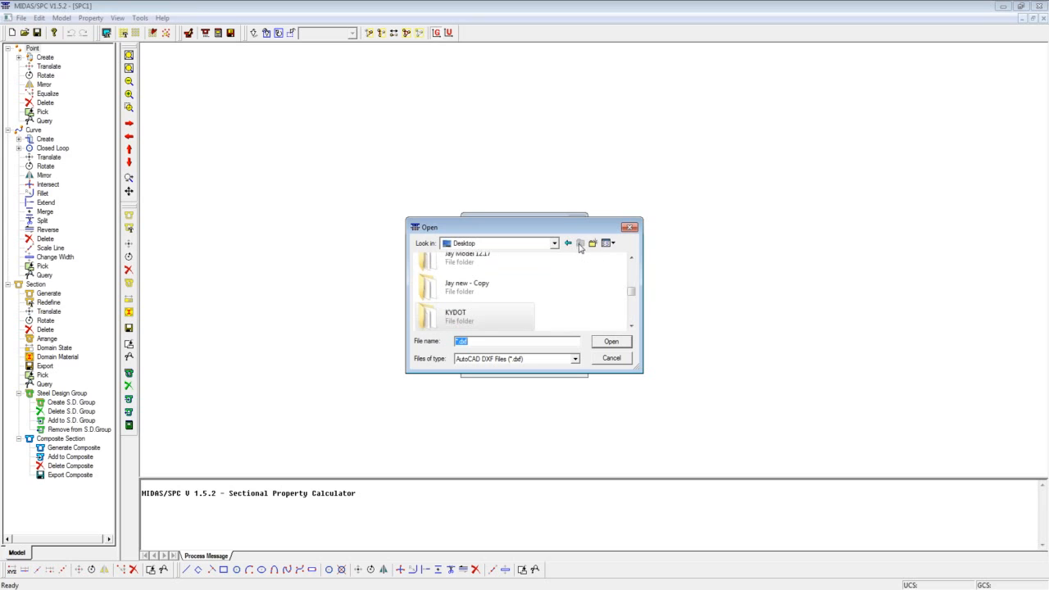
mouse_move(632, 293)
left_mouse_down()
mouse_move(633, 323)
mouse_move(632, 309)
left_mouse_up()
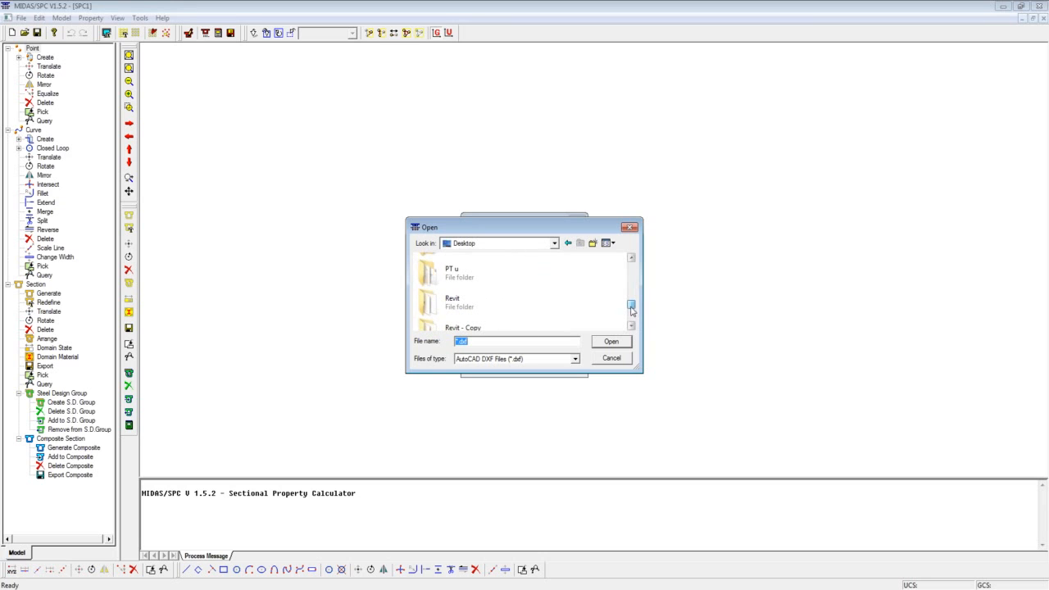
double_click(484, 279)
left_click(494, 272)
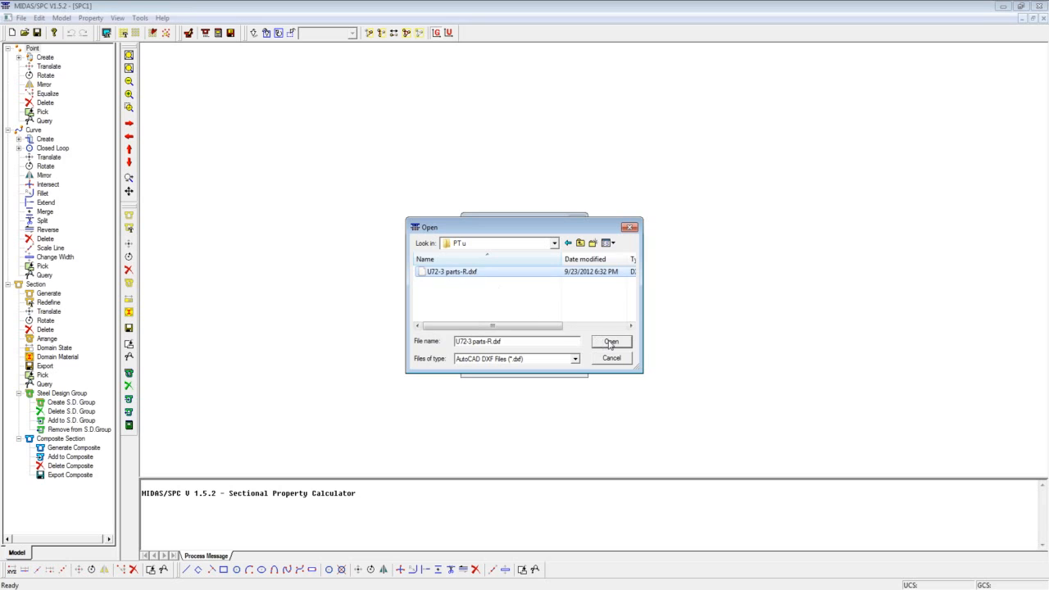
left_click(611, 342)
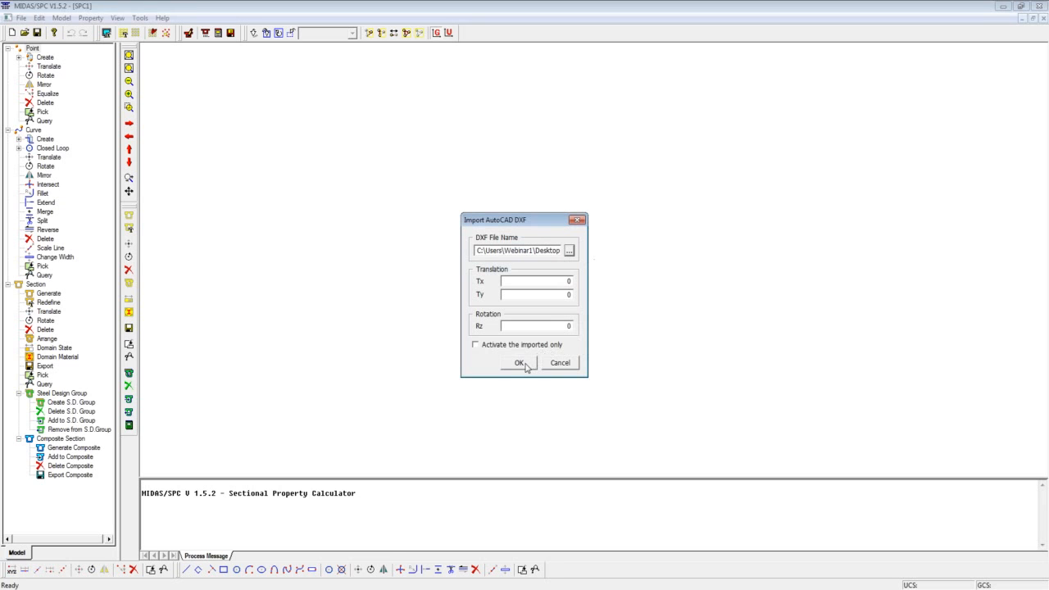
left_click(518, 345)
left_click(519, 362)
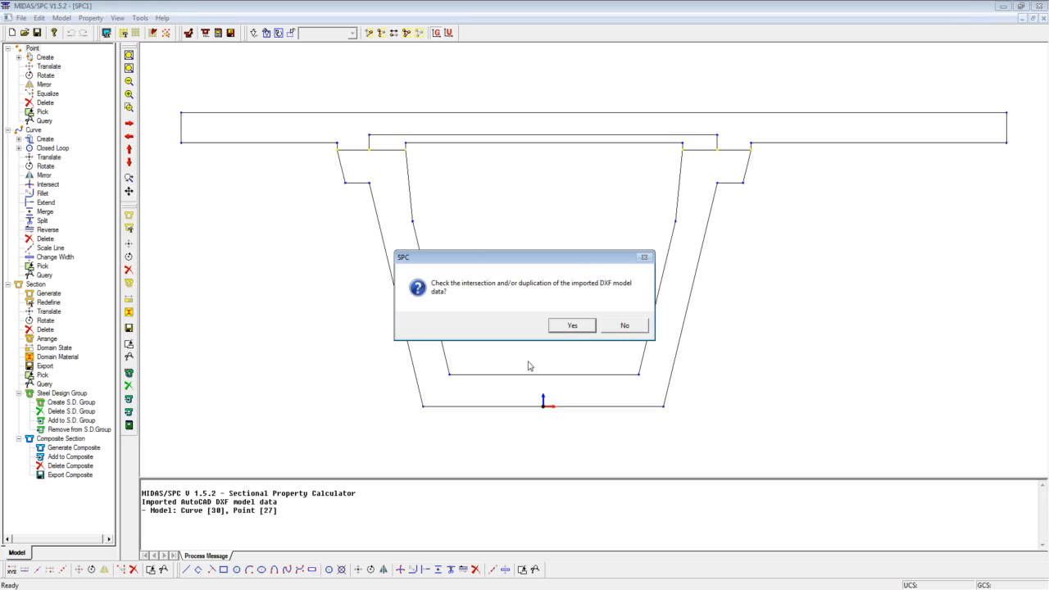
left_click(571, 328)
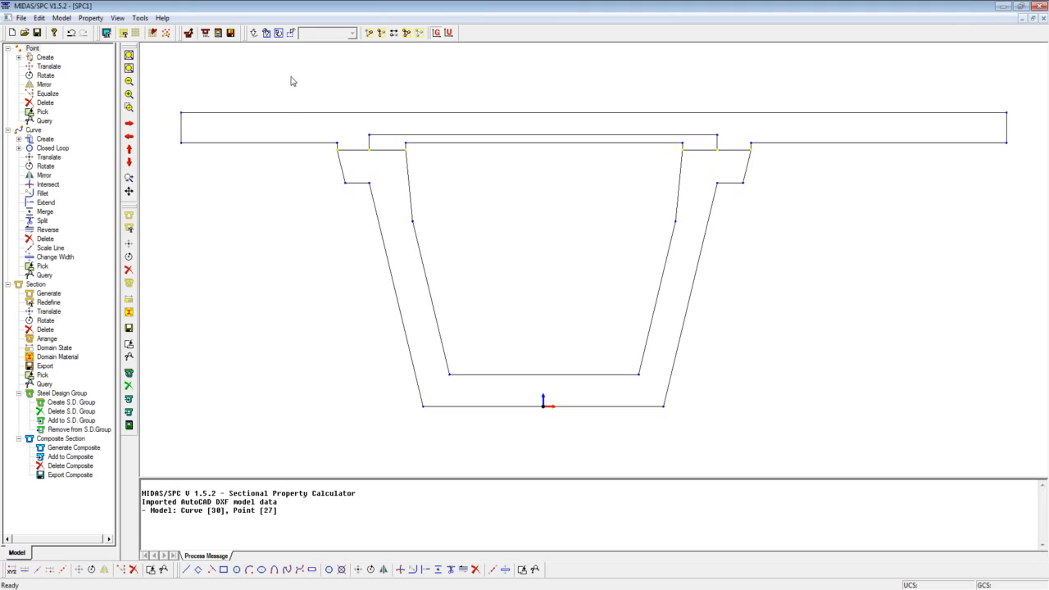
Add material 1 named C9000 with modulus of elasticity 5466, Poisson's ratio 0.2 and density 0.08681
left_click(63, 18)
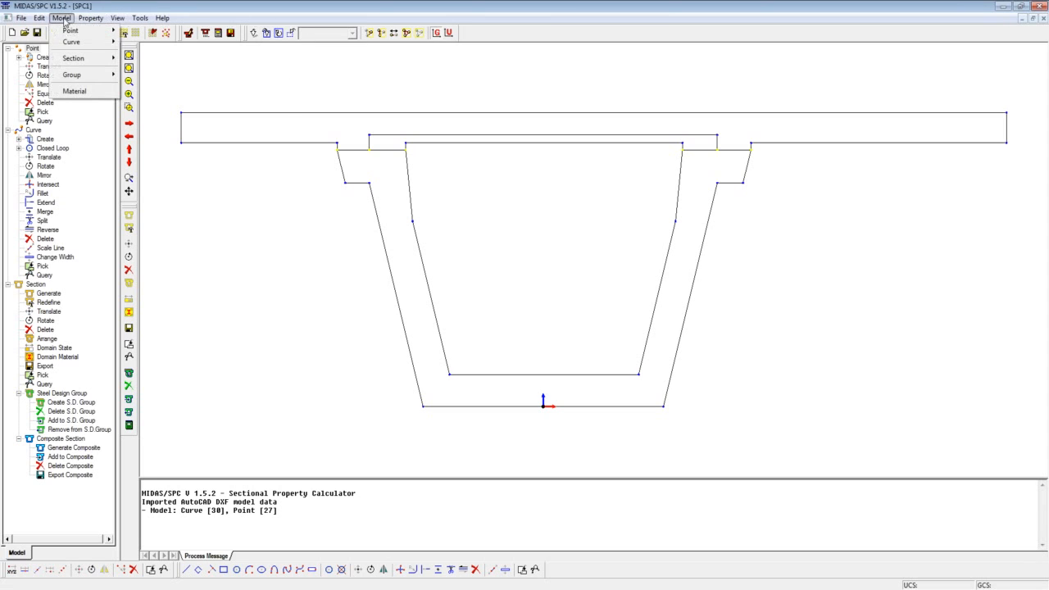
left_click(70, 93)
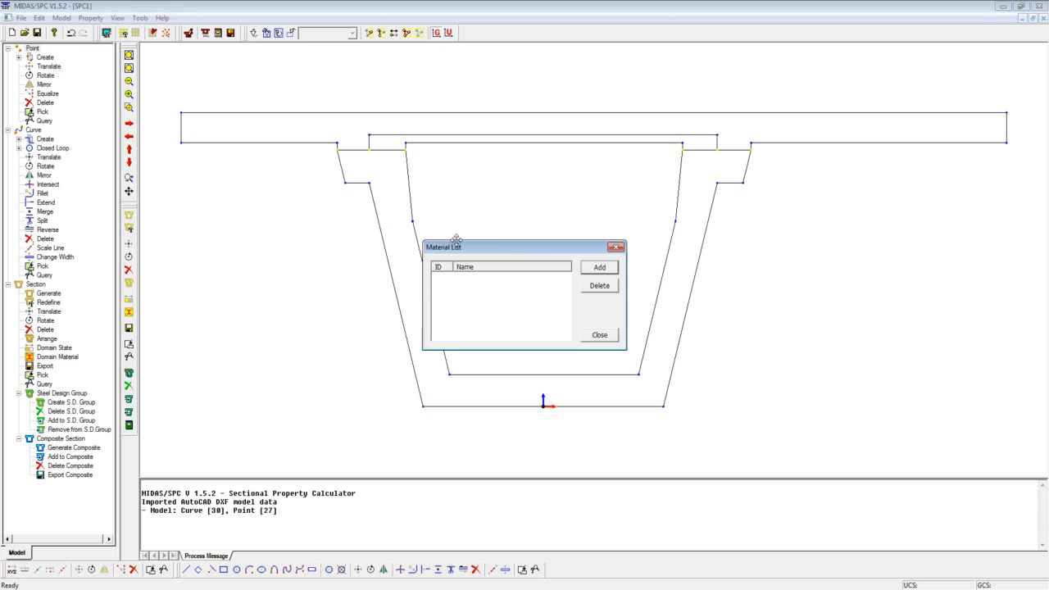
left_click(584, 272)
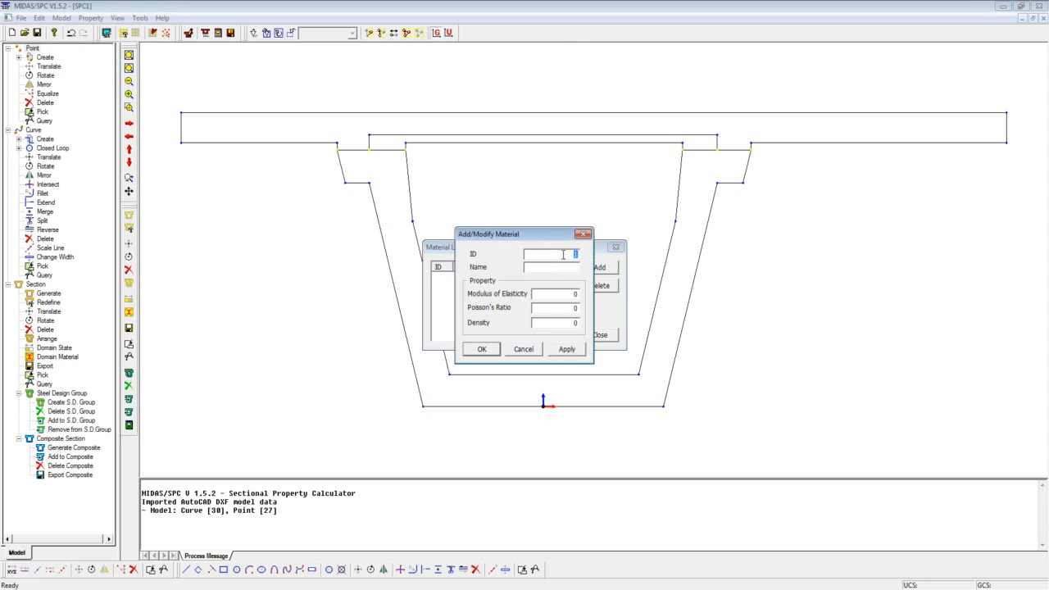
type("C9000")
double_click(559, 255)
type("1")
left_click(574, 268)
type("C9000")
key("Tab")
type("5466")
key("Tab")
type("0.2")
key("Tab")
type("0.086681")
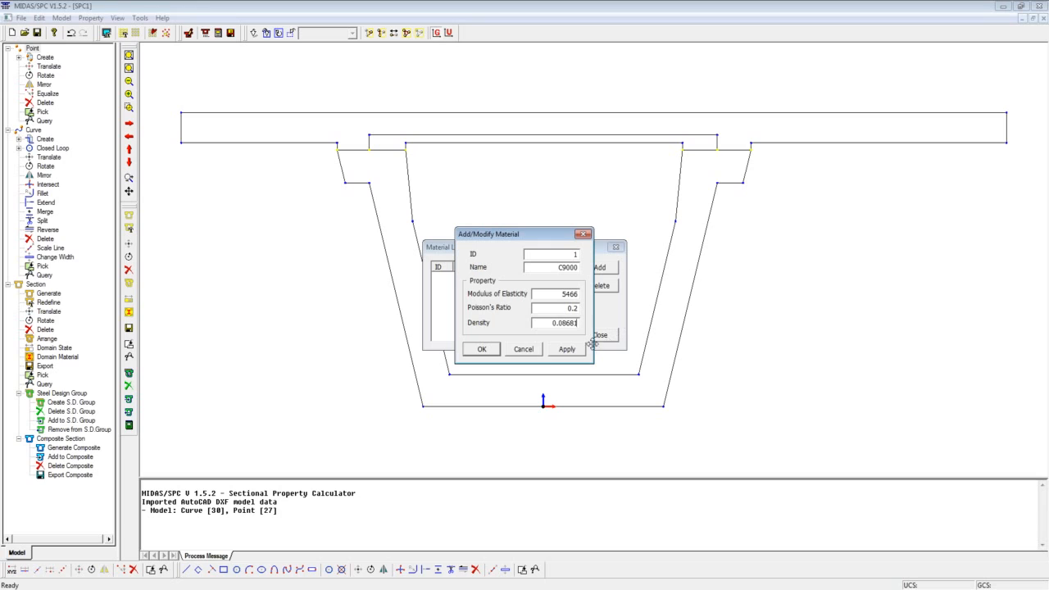
left_click(566, 349)
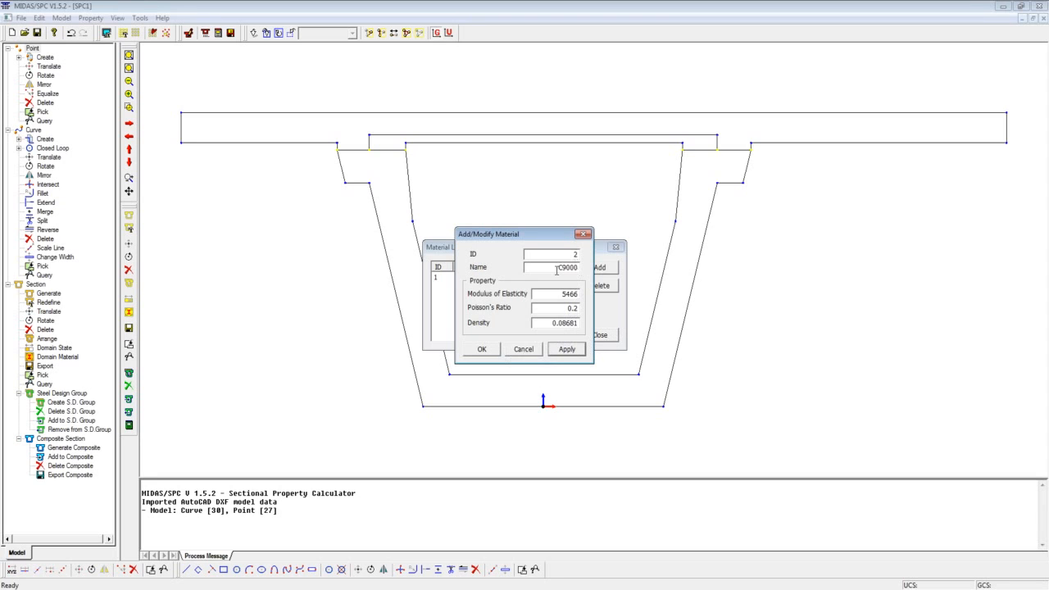
Add a second material named C4500 with modulus of elasticity 3865, and close the material list
left_click_drag(562, 268, 587, 268)
type("4500")
left_click_drag(559, 295, 595, 296)
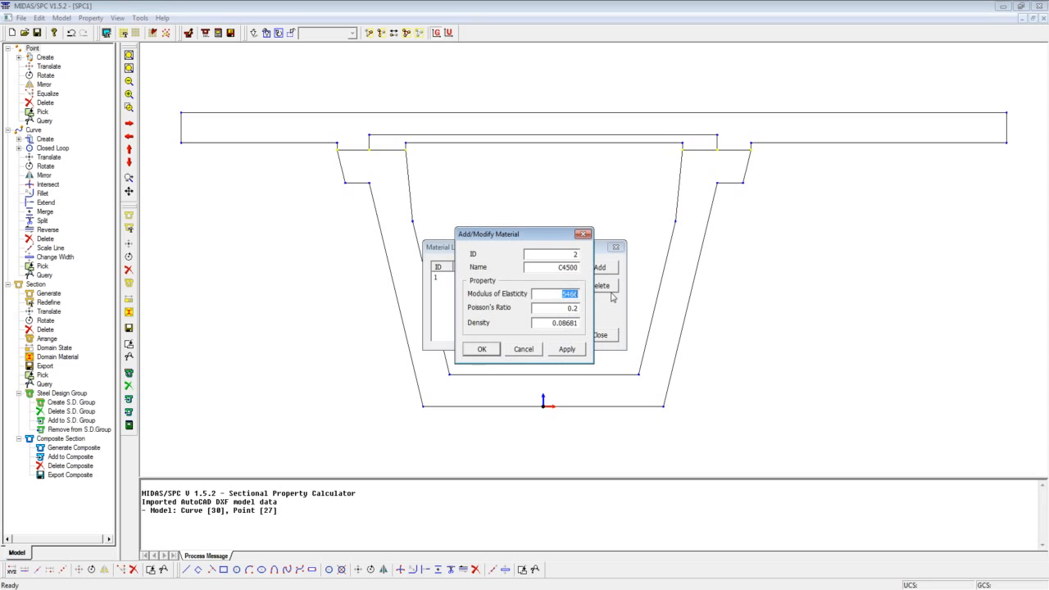
type("3865")
left_click(486, 349)
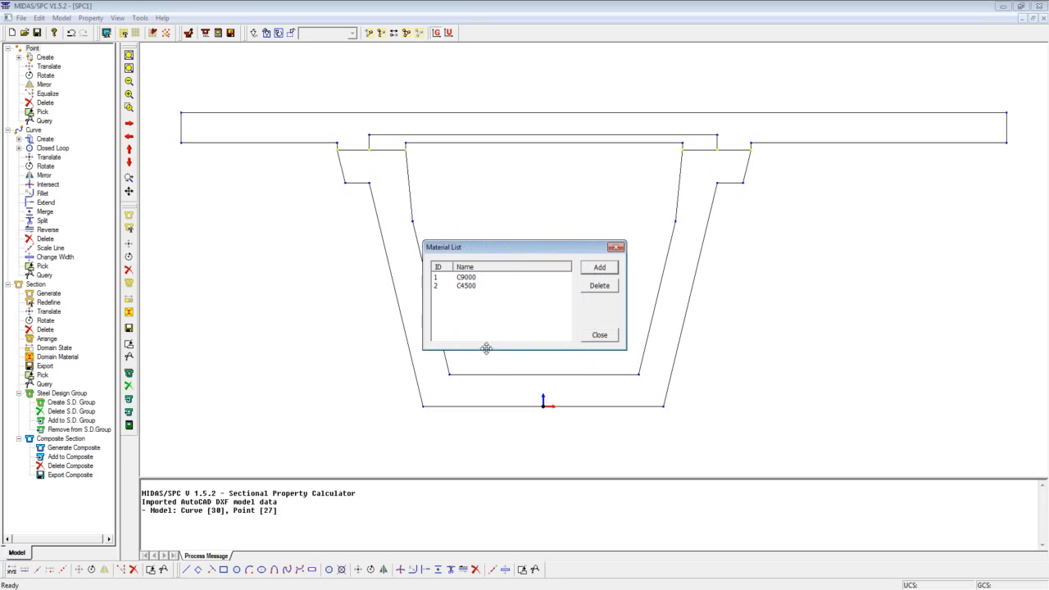
left_click(593, 336)
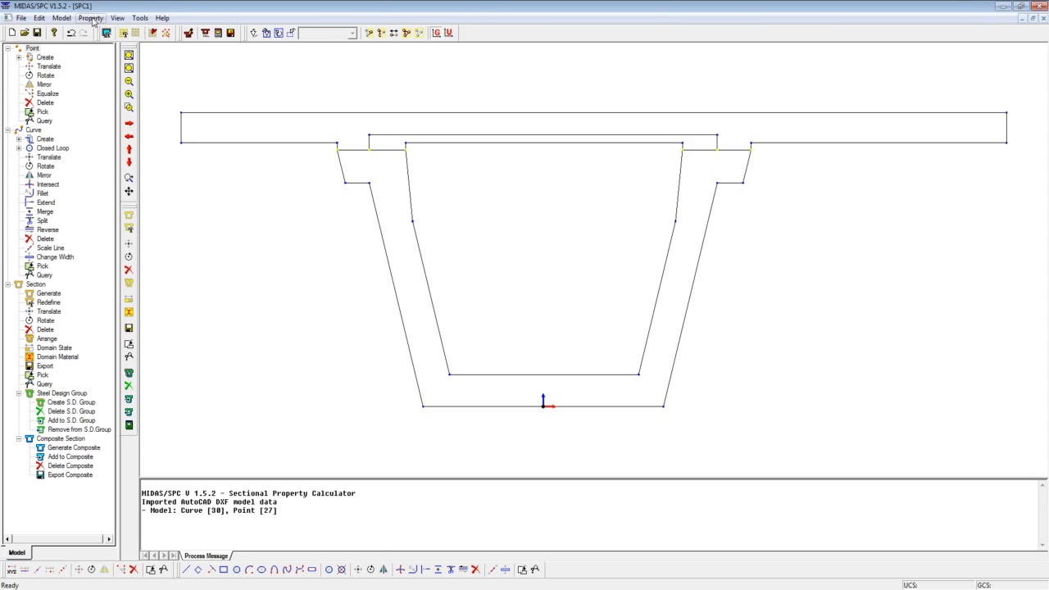
Generate a composite section named UGirder-R with 3 parts and C9000 as the base material
left_click(61, 17)
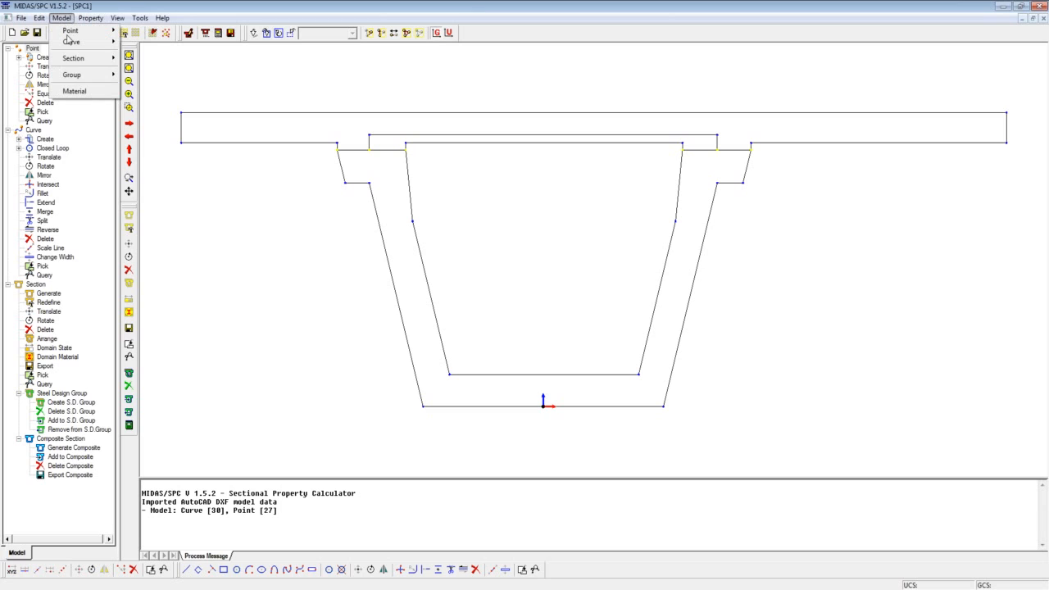
mouse_move(83, 59)
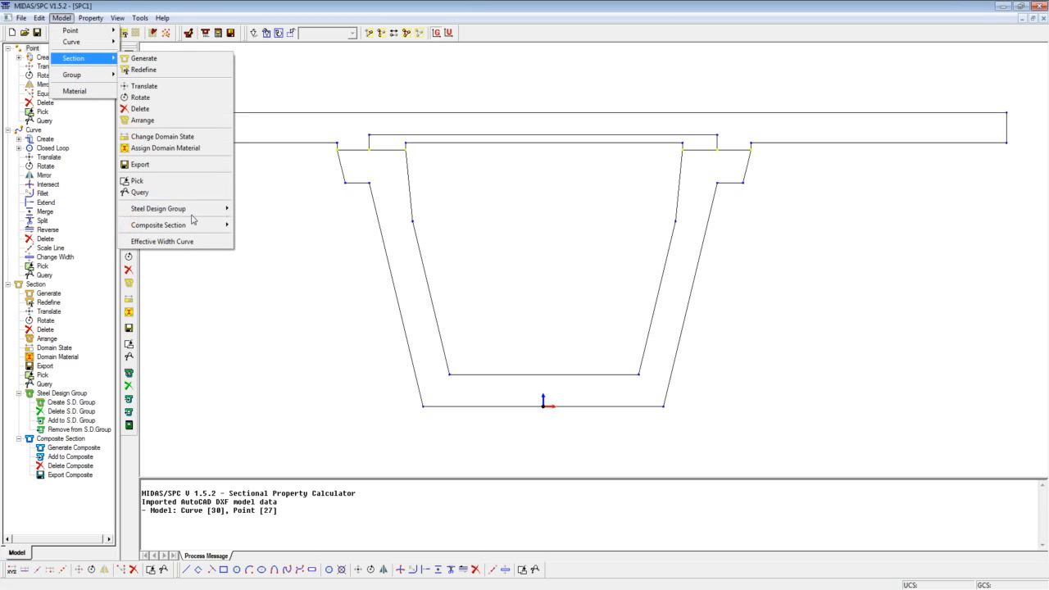
mouse_move(193, 222)
left_click(252, 226)
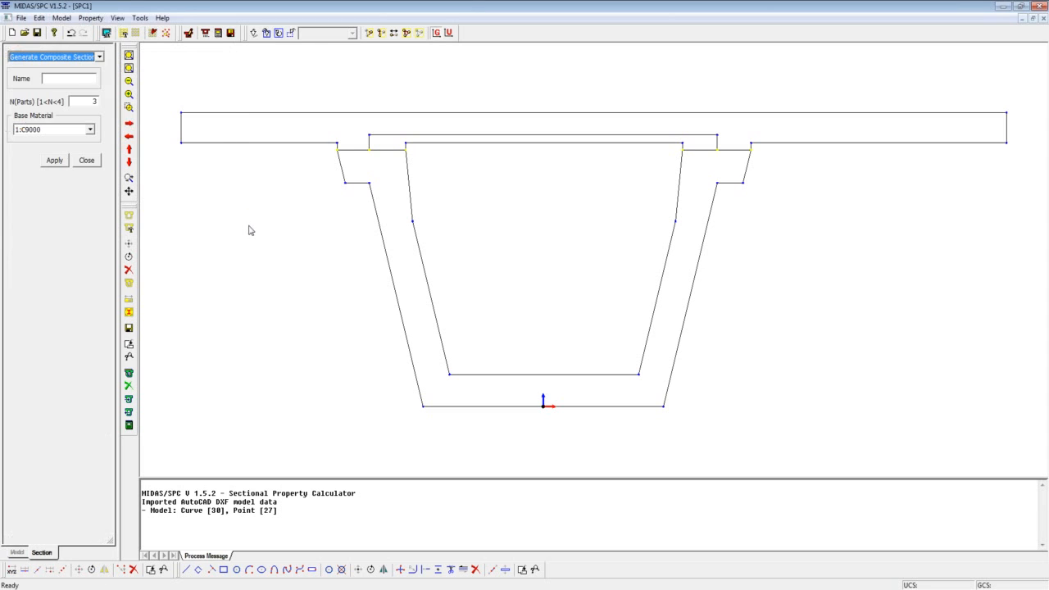
left_click(74, 79)
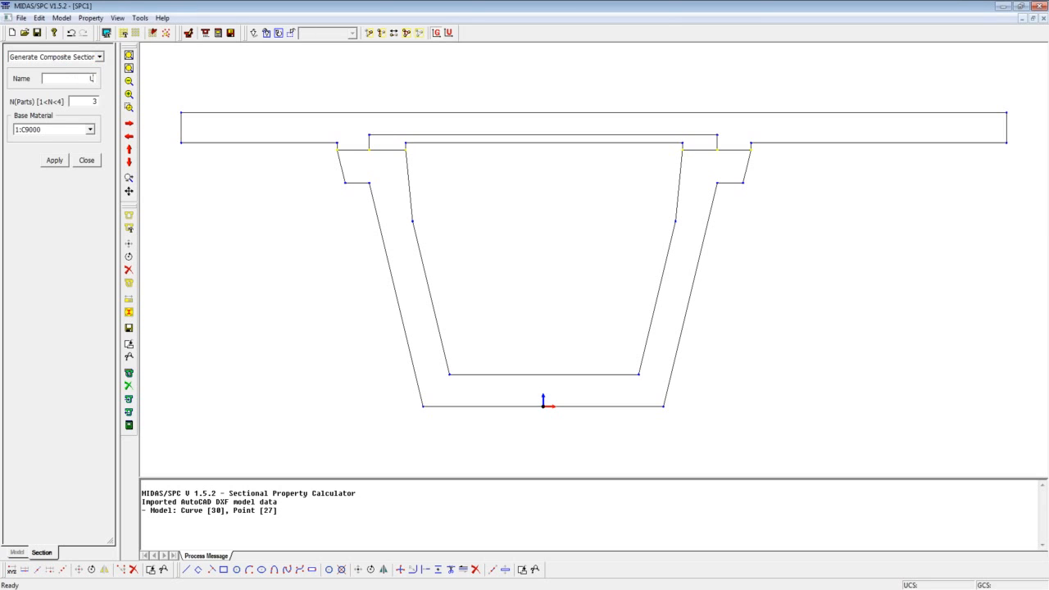
type("UGirder_")
type("R")
key("BackSpace")
key("BackSpace")
type("-R")
left_click(54, 162)
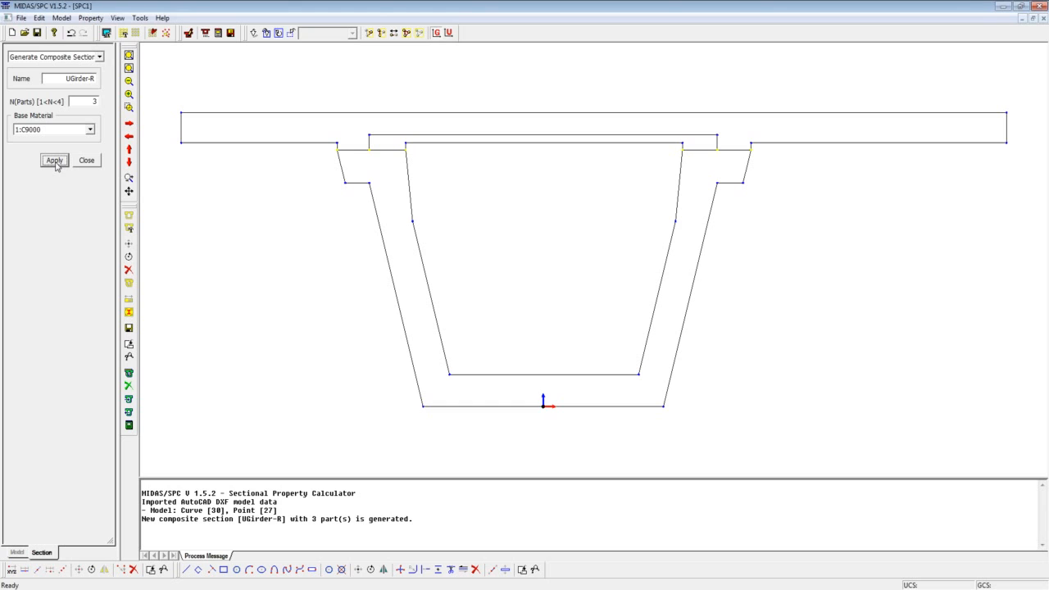
Define part 1 of composite section UGirder-R as a plane part named UGirder with material C9000
left_click(99, 56)
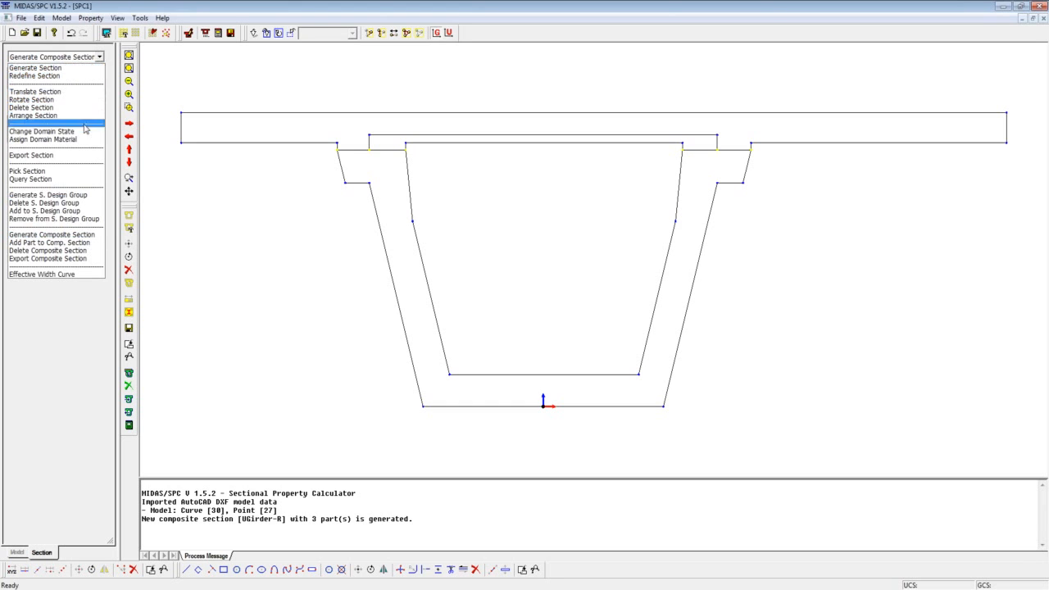
left_click(82, 243)
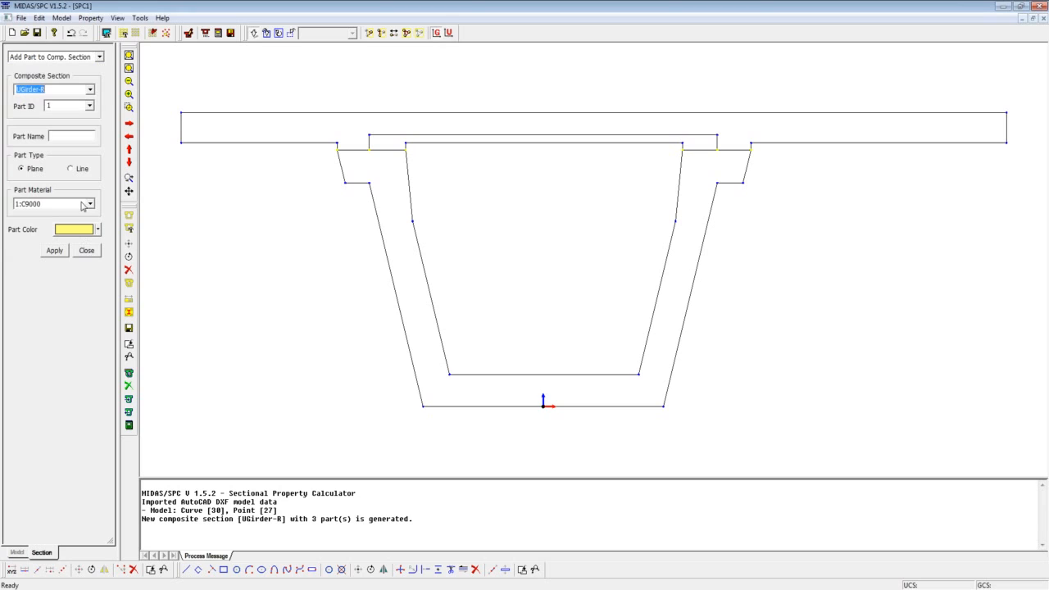
left_click(69, 134)
type("UGirder")
left_click(91, 204)
left_click(94, 205)
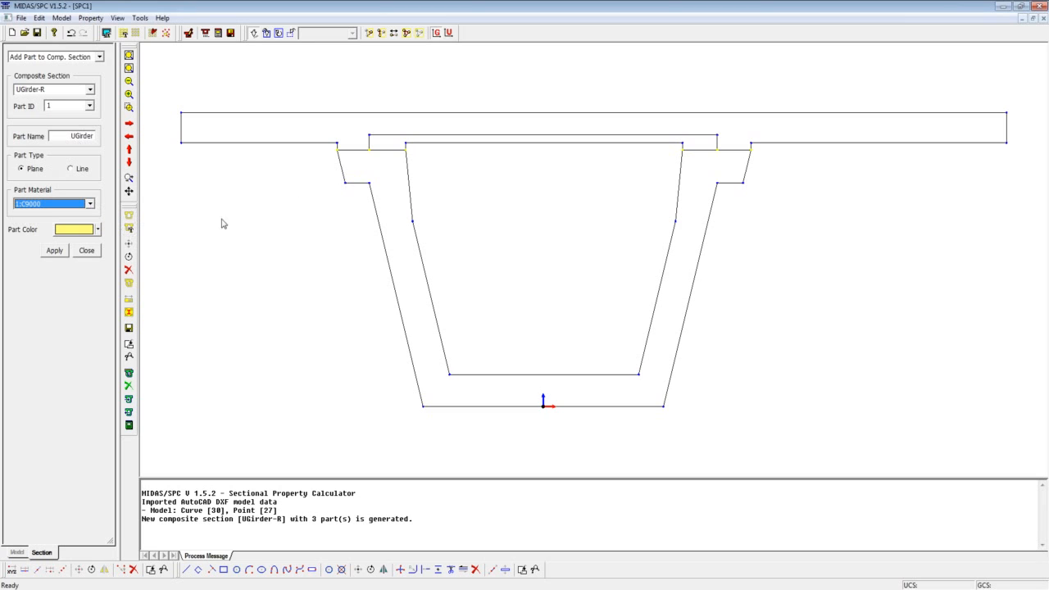
Select the full U-shaped girder outline, including the top edges of both flanges, and add it to the composite section as part 1
left_click(343, 172)
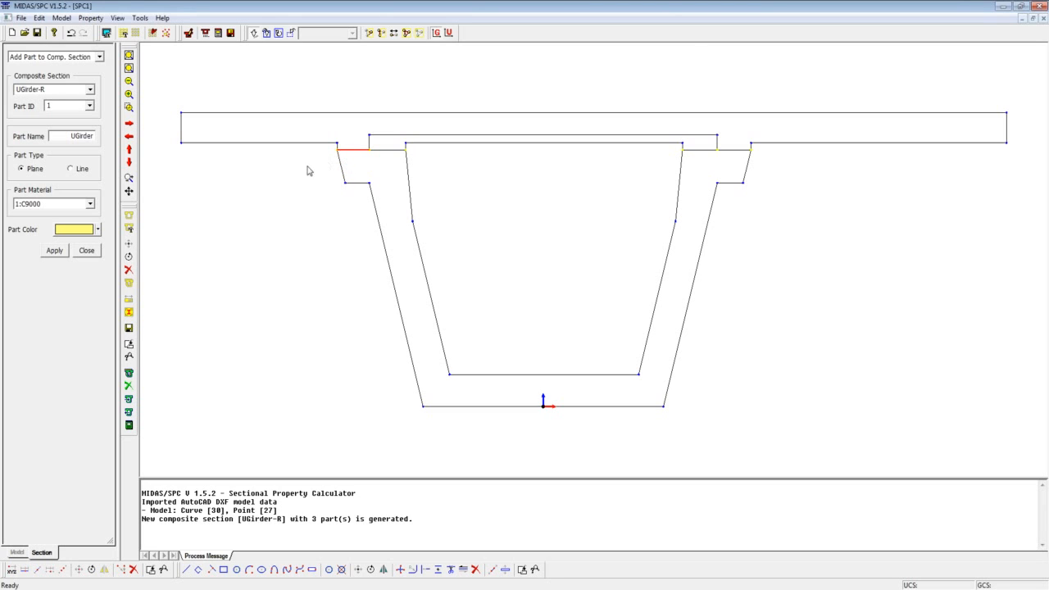
left_click_drag(306, 164, 759, 440)
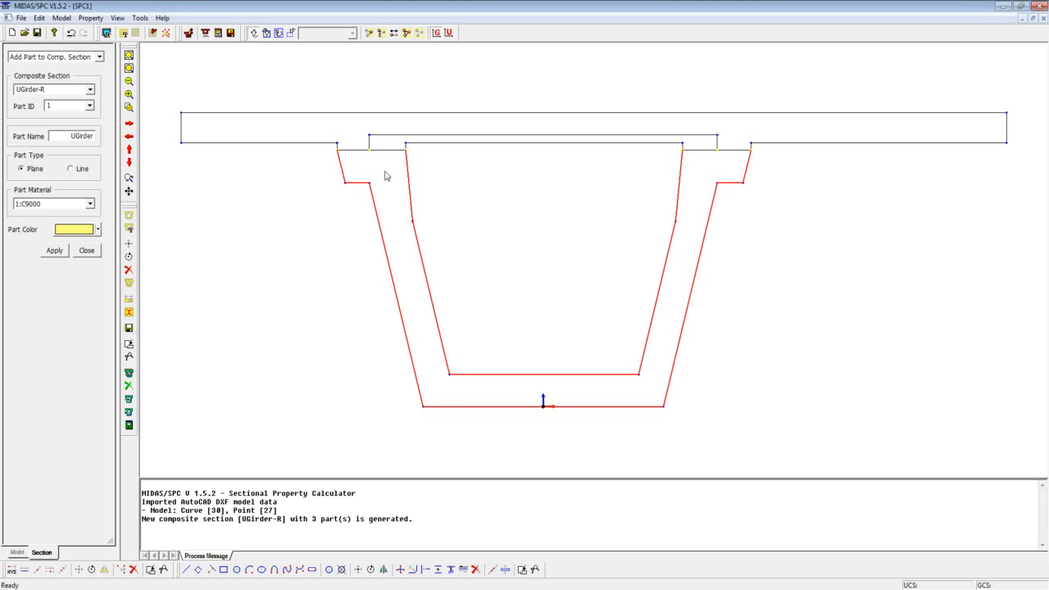
left_click(350, 150)
left_click(381, 152)
left_click(691, 153)
left_click(731, 153)
left_click(62, 253)
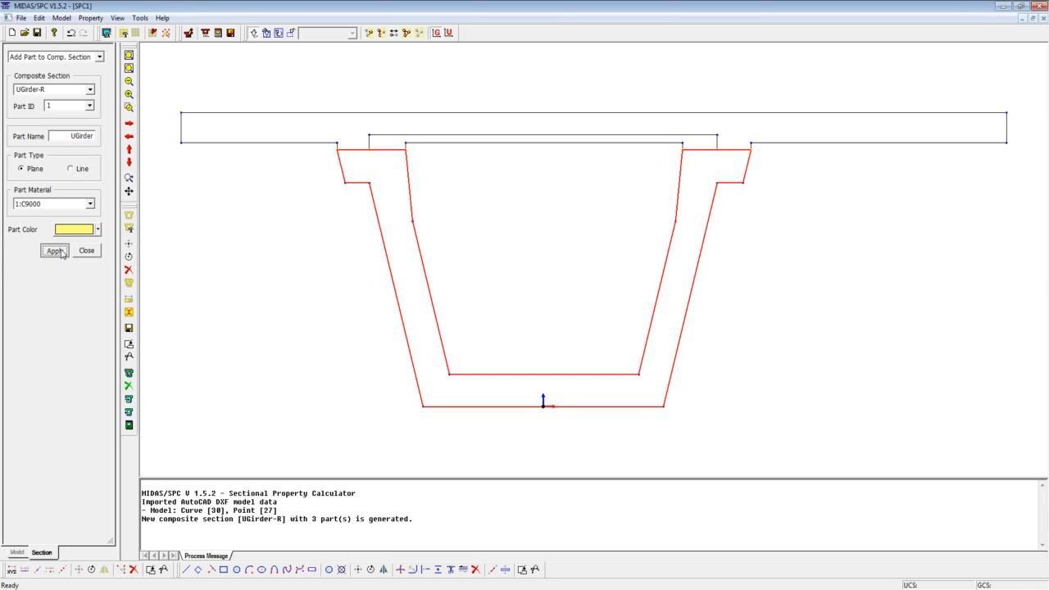
Define part 2 as a plane part named Lid with material C4500 and a gray part color
left_click(89, 106)
left_click(66, 124)
left_click_drag(72, 136, 102, 142)
type("Li")
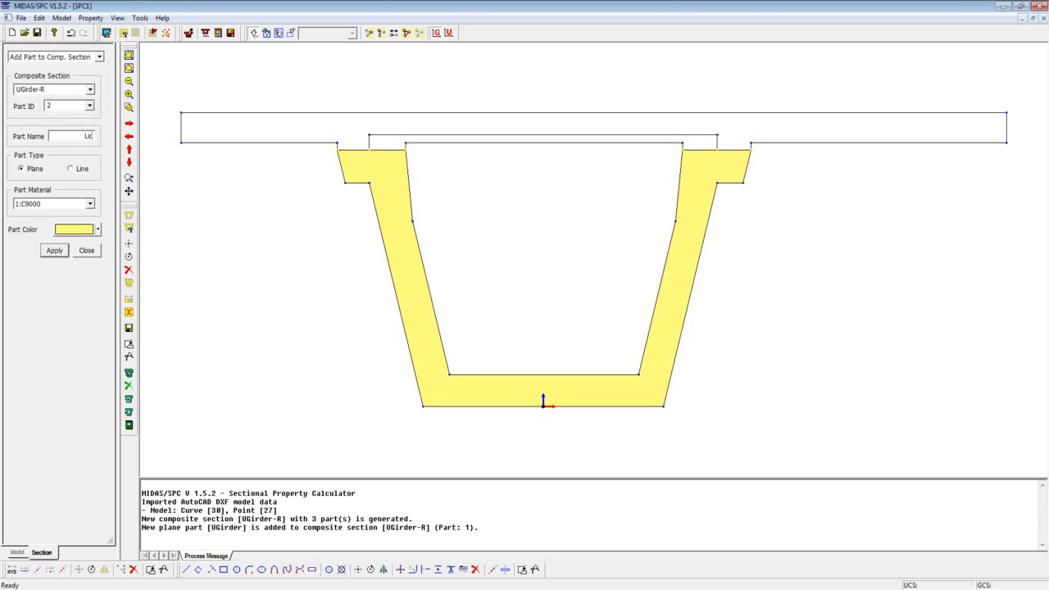
type("d")
left_click(90, 203)
left_click(69, 224)
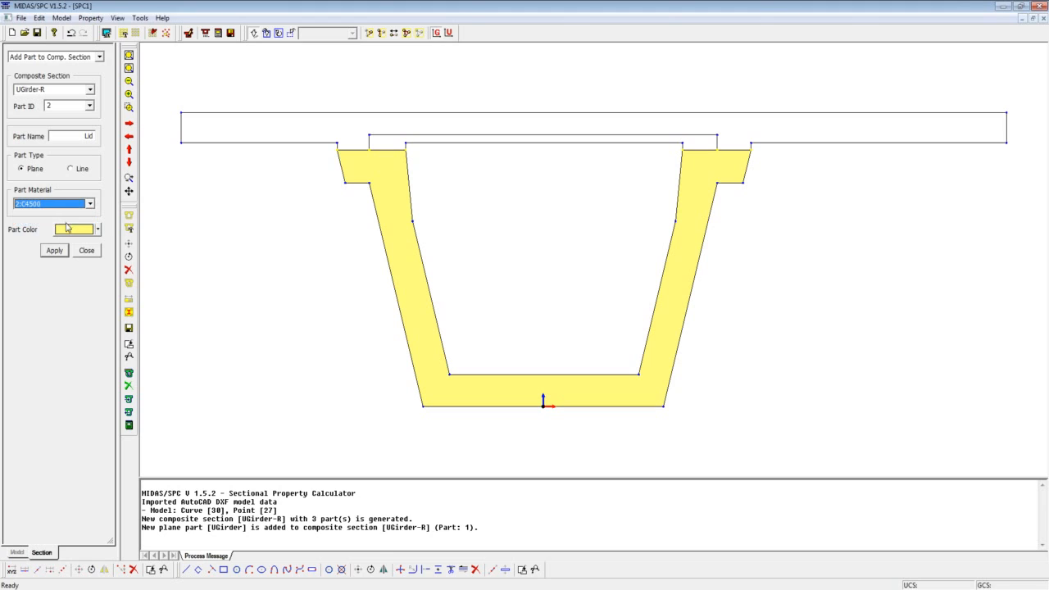
left_click(97, 230)
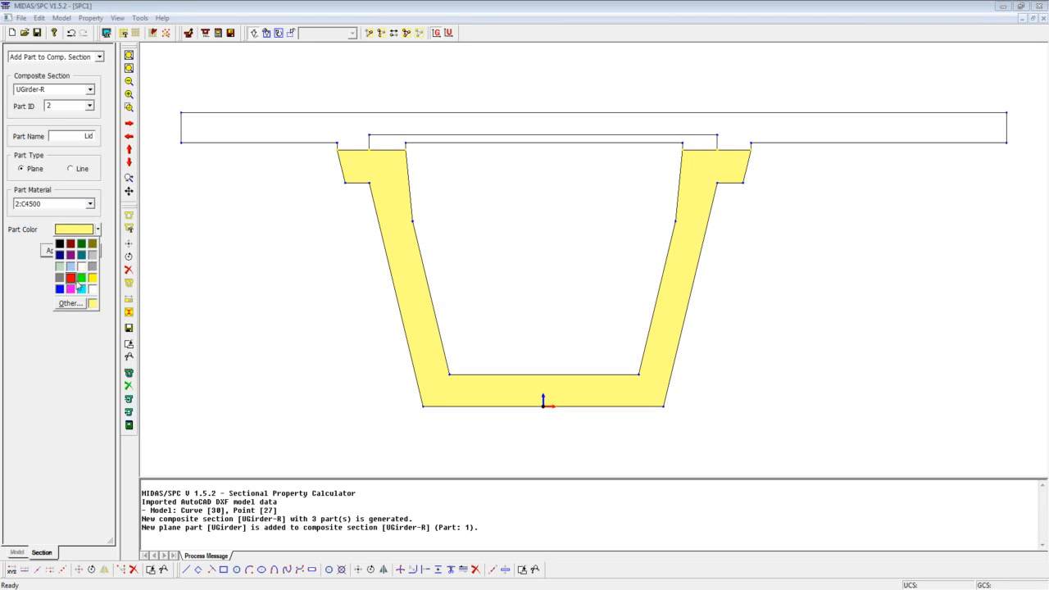
left_click(93, 265)
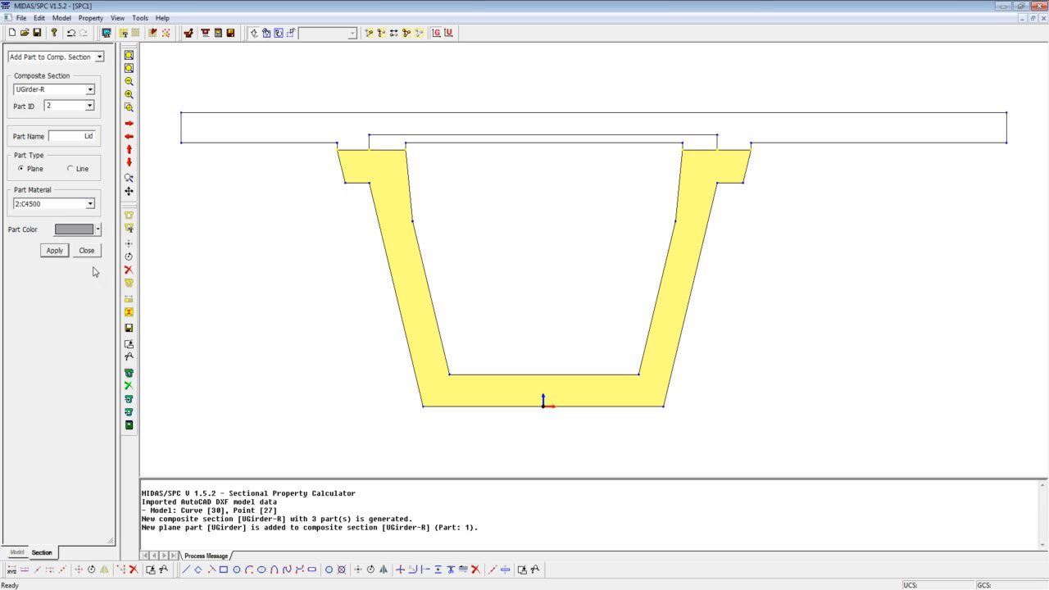
Select only the closed outline of the thin lid between the flanges, excluding other girder edges, and add it as part 2
left_click_drag(353, 124, 731, 161)
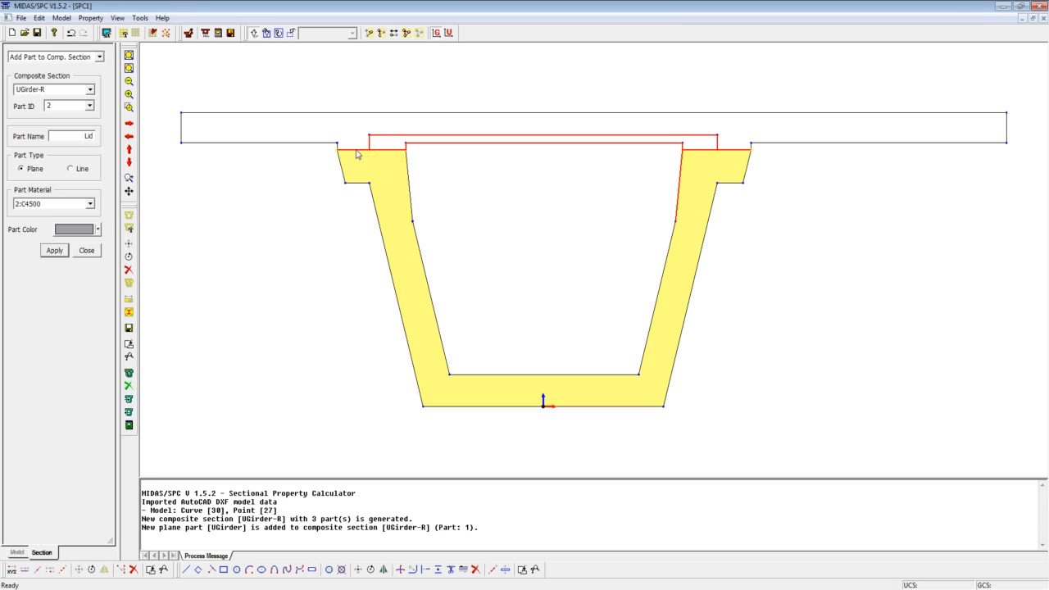
left_click(680, 176)
left_click(735, 152)
left_click(54, 251)
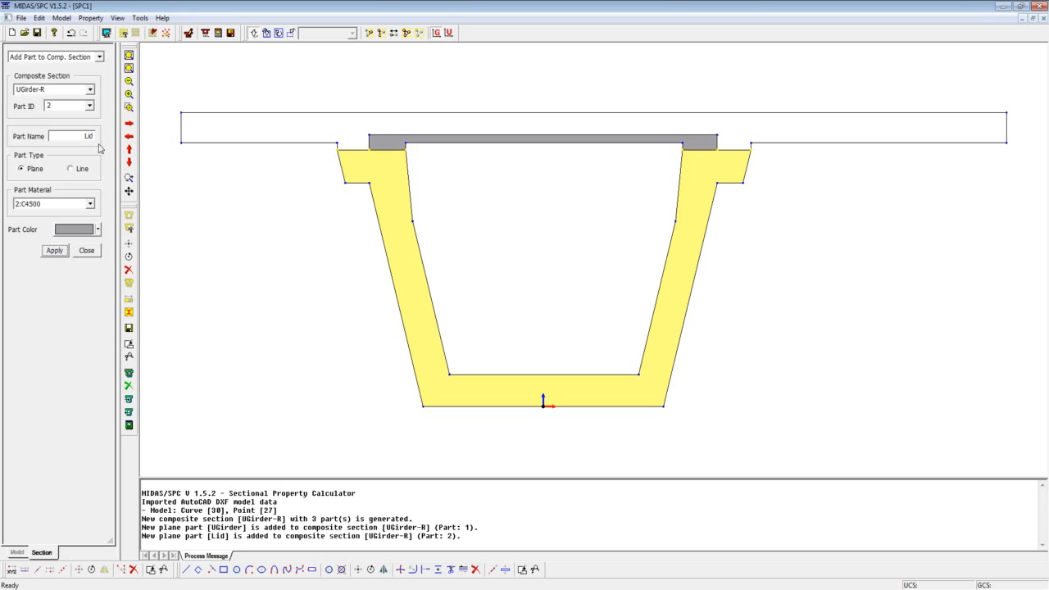
Define part 3 as a plane part named Deck, keeping material C4500 and using a cyan part color
left_click(89, 106)
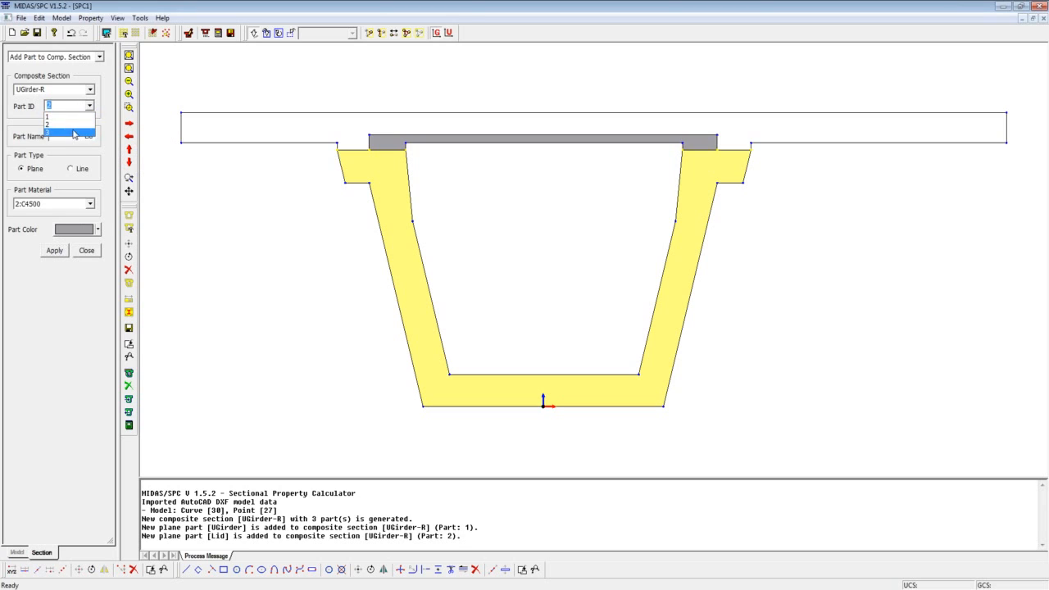
left_click(80, 134)
key("BackSpace")
key("BackSpace")
key("BackSpace")
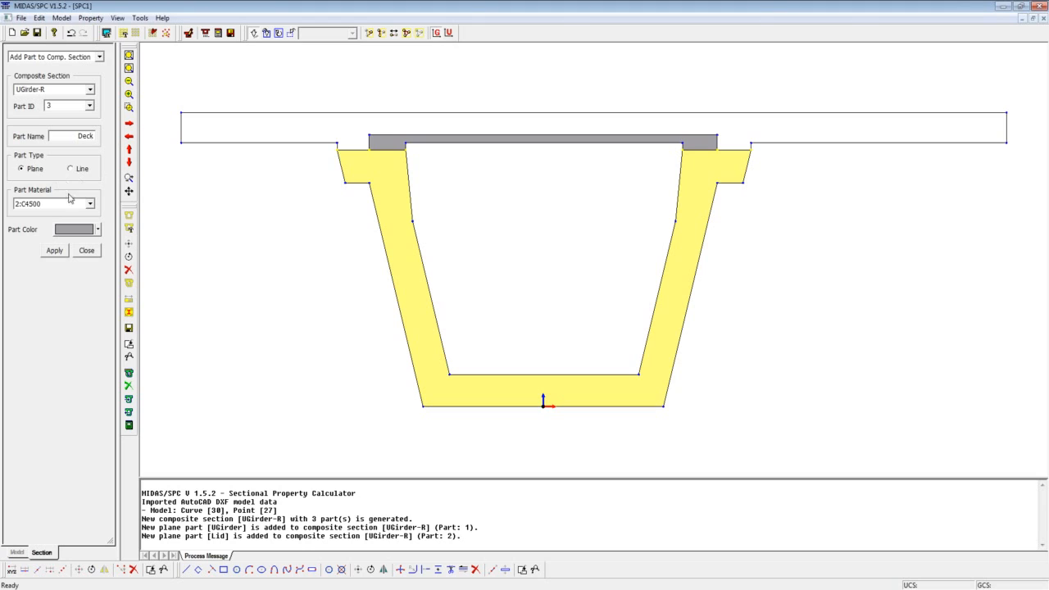
left_click(98, 230)
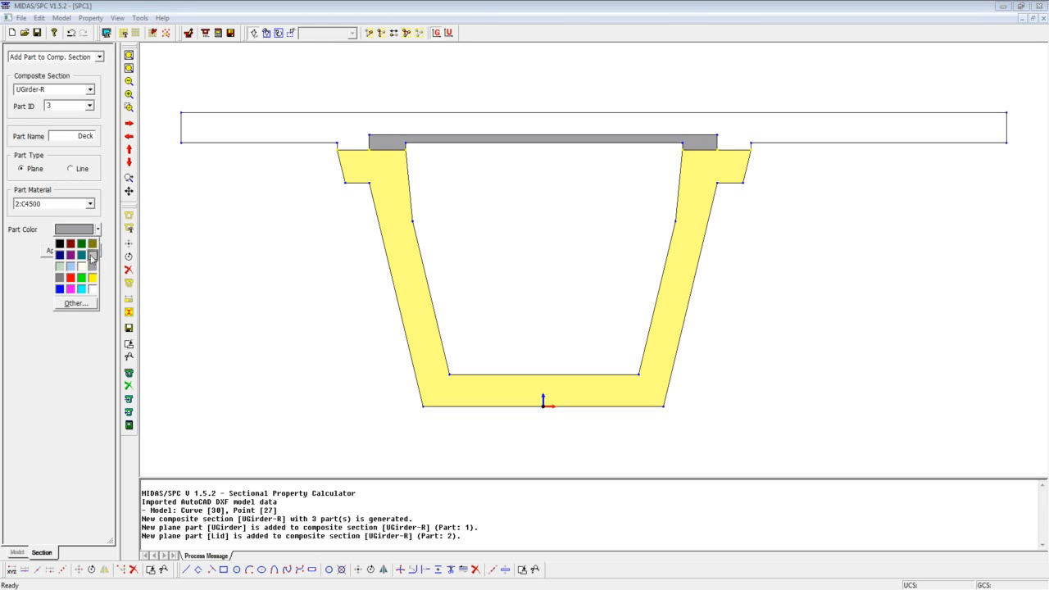
left_click(81, 288)
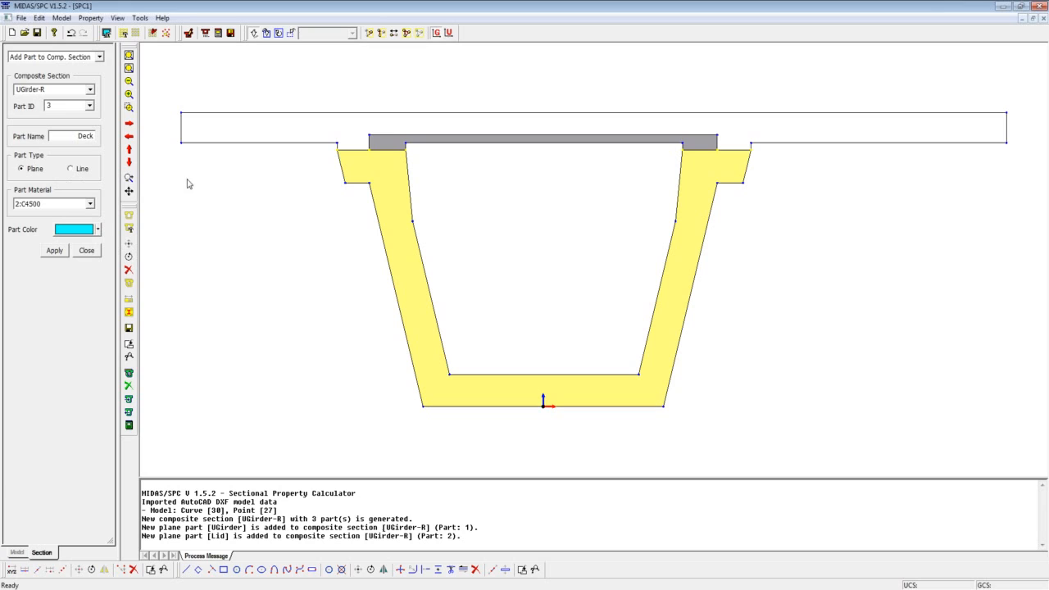
Select the deck slab outline with its haunch edges and the lid's top and outer side edges, and add it as part 3
left_click(181, 134)
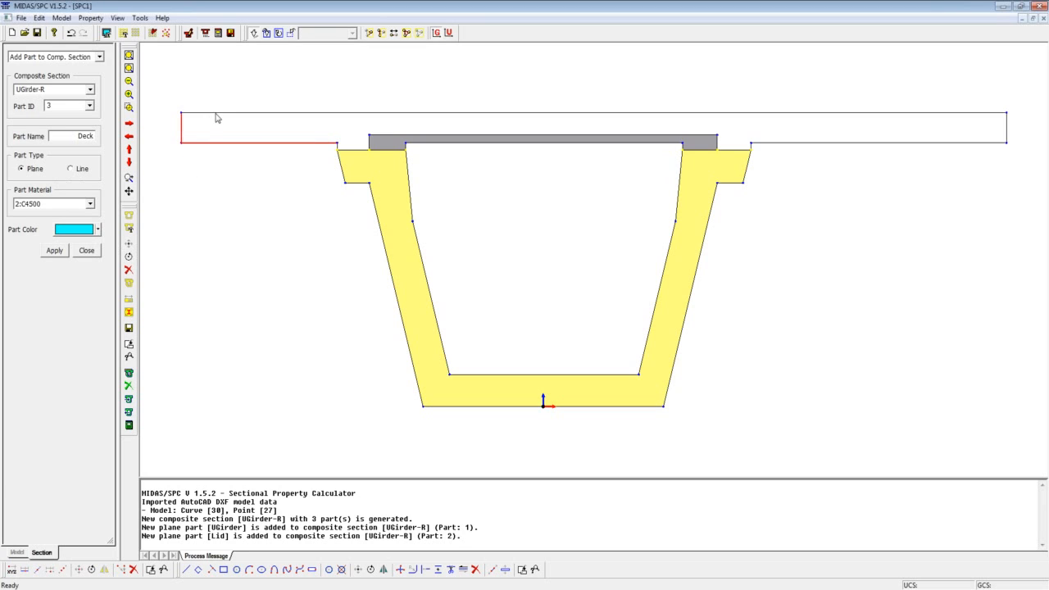
left_click(336, 147)
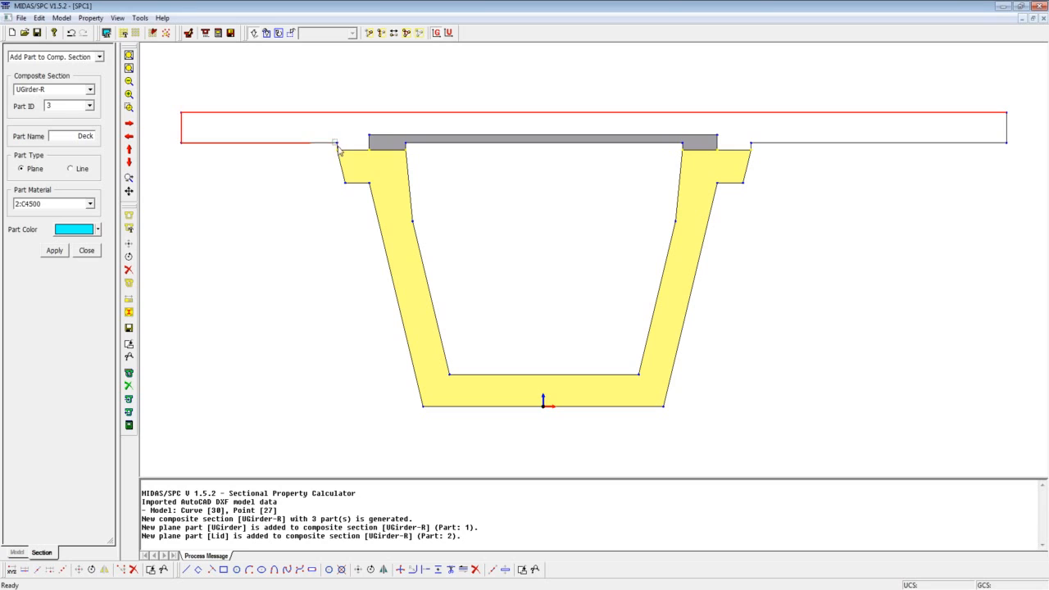
left_click(344, 161)
left_click(369, 143)
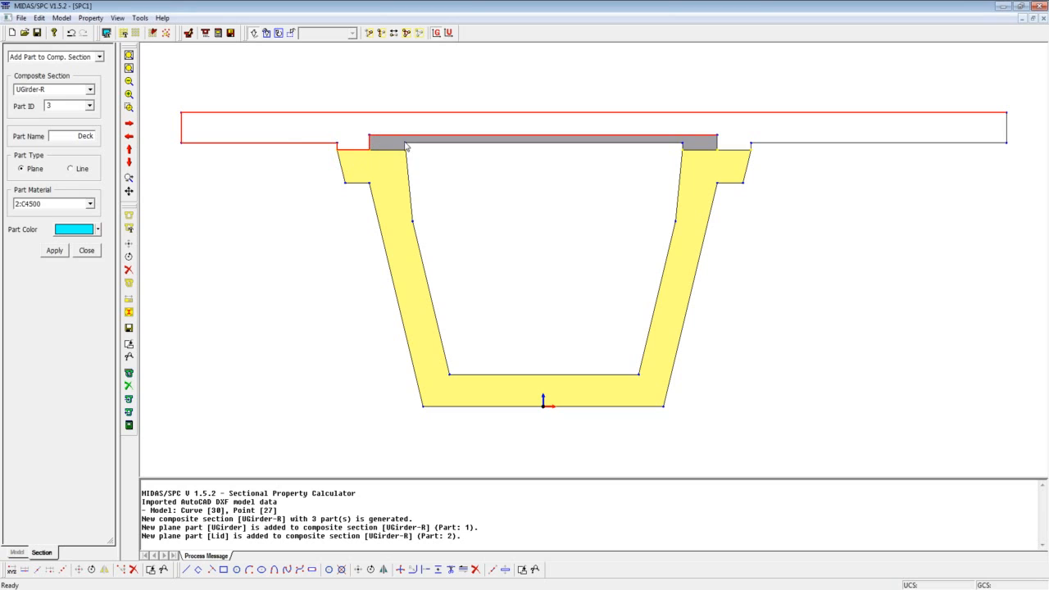
left_click_drag(405, 142, 419, 156)
left_click(408, 166)
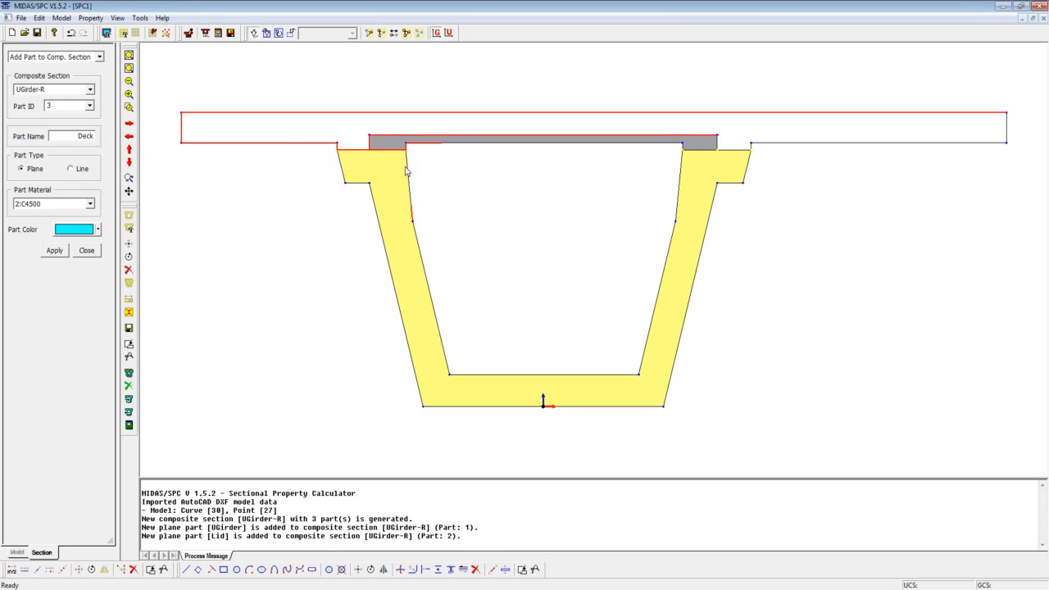
left_click(688, 152)
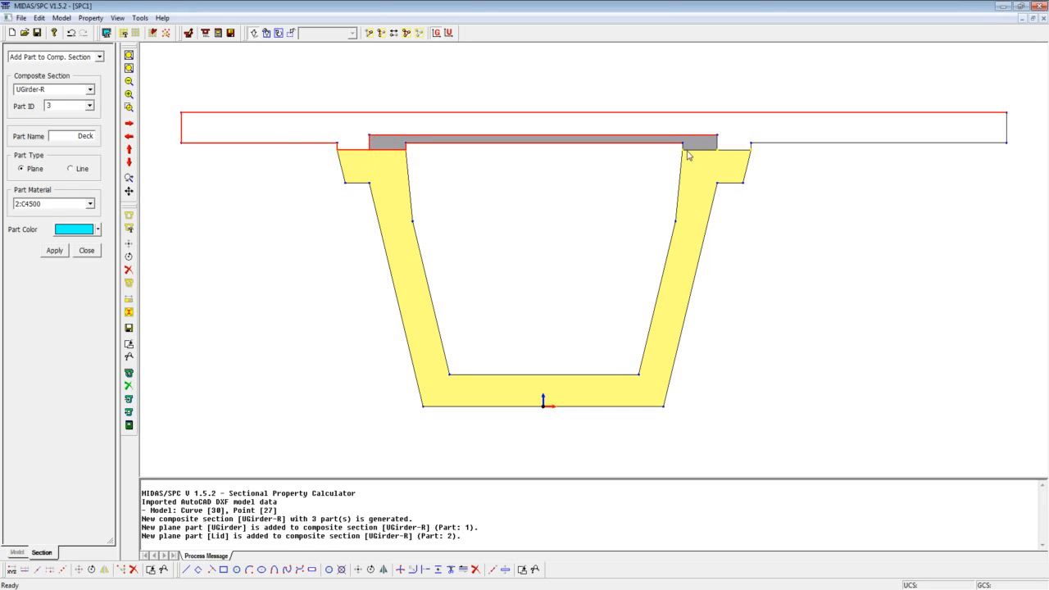
left_click(680, 160)
left_click_drag(748, 139, 758, 152)
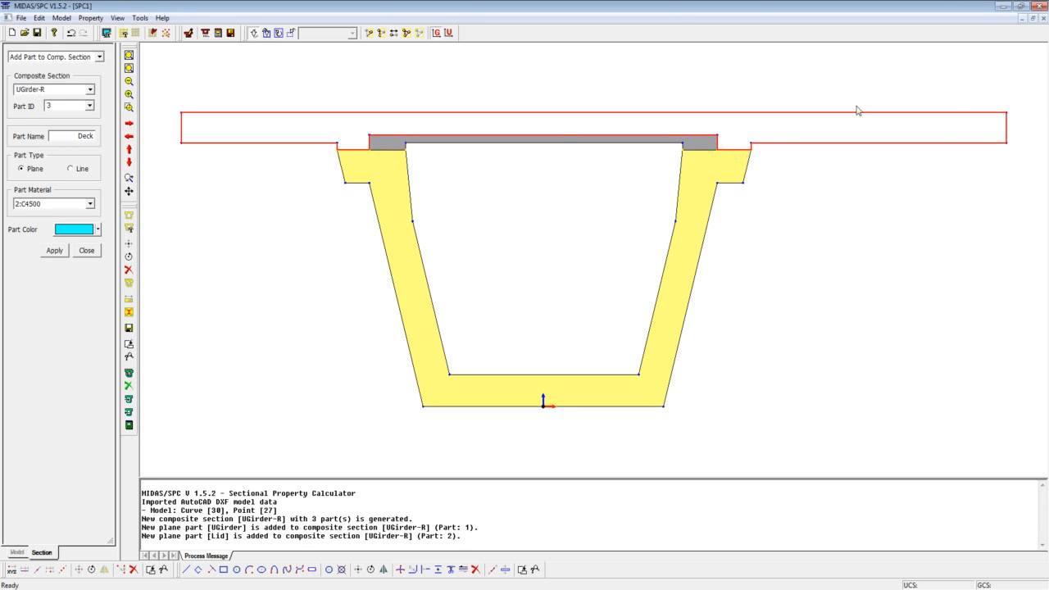
left_click(54, 250)
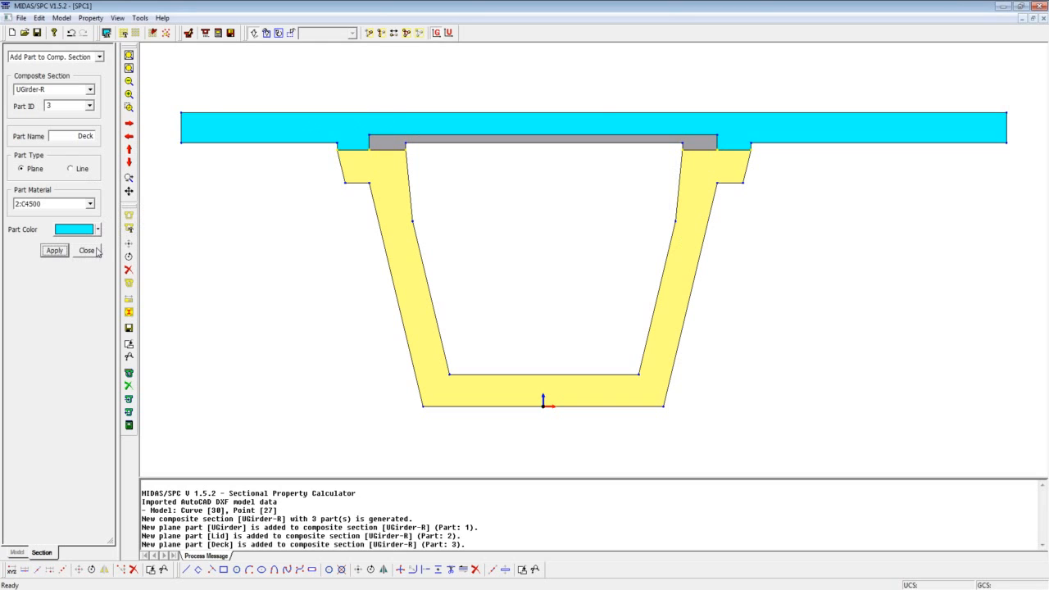
Calculate the composite properties of the whole UGirder-R section with a mesh size of 1
left_click(91, 18)
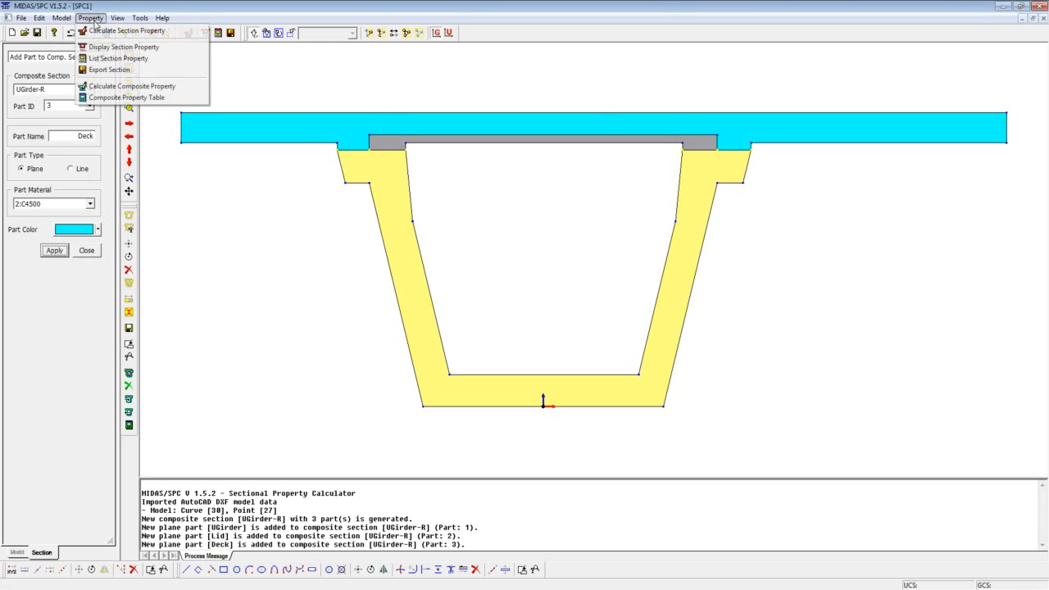
left_click(102, 92)
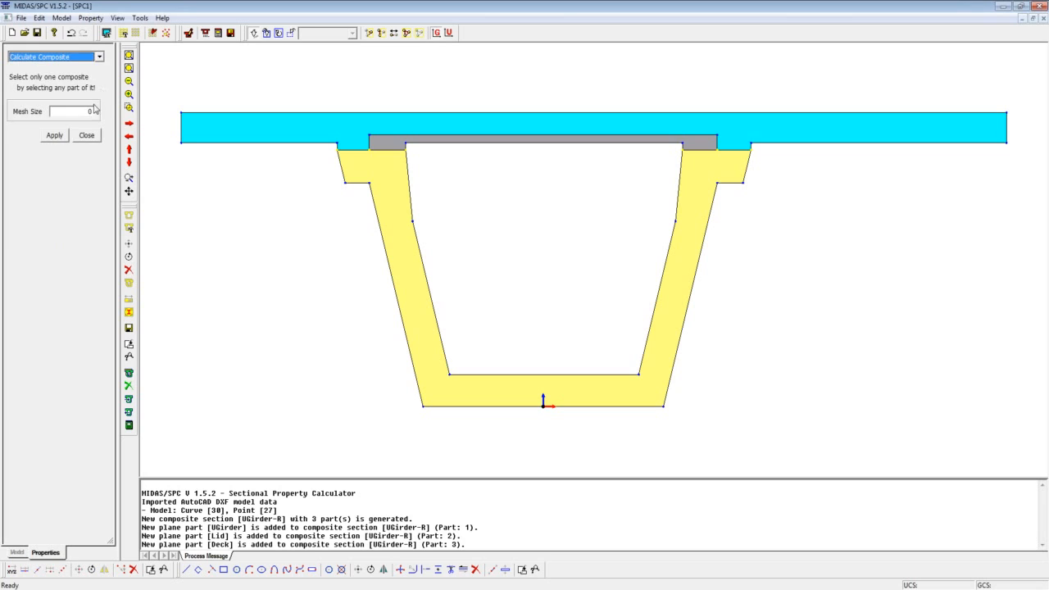
left_click_drag(87, 111, 102, 112)
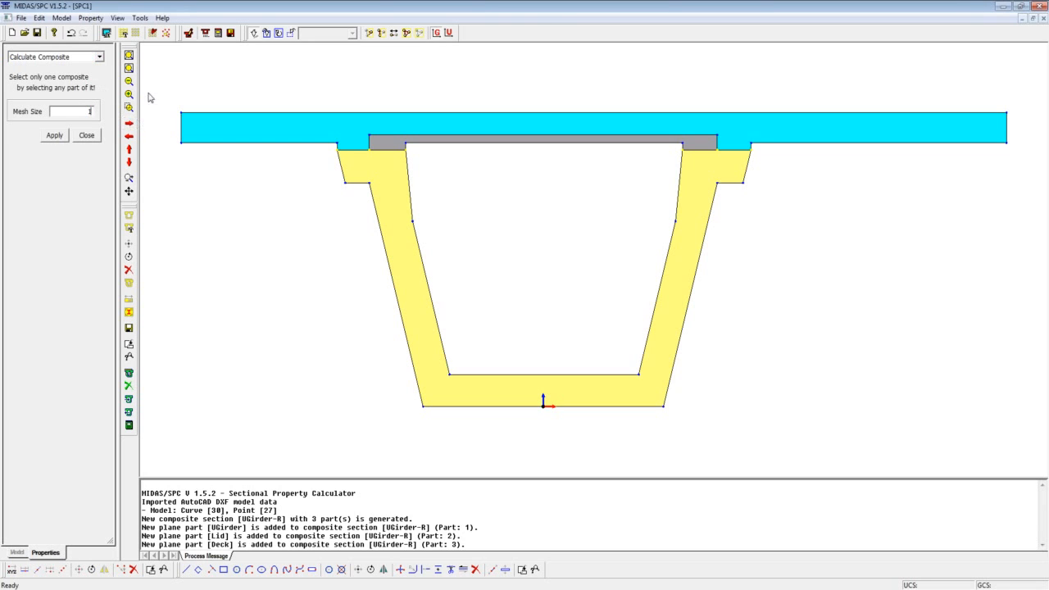
left_click_drag(151, 81, 1024, 436)
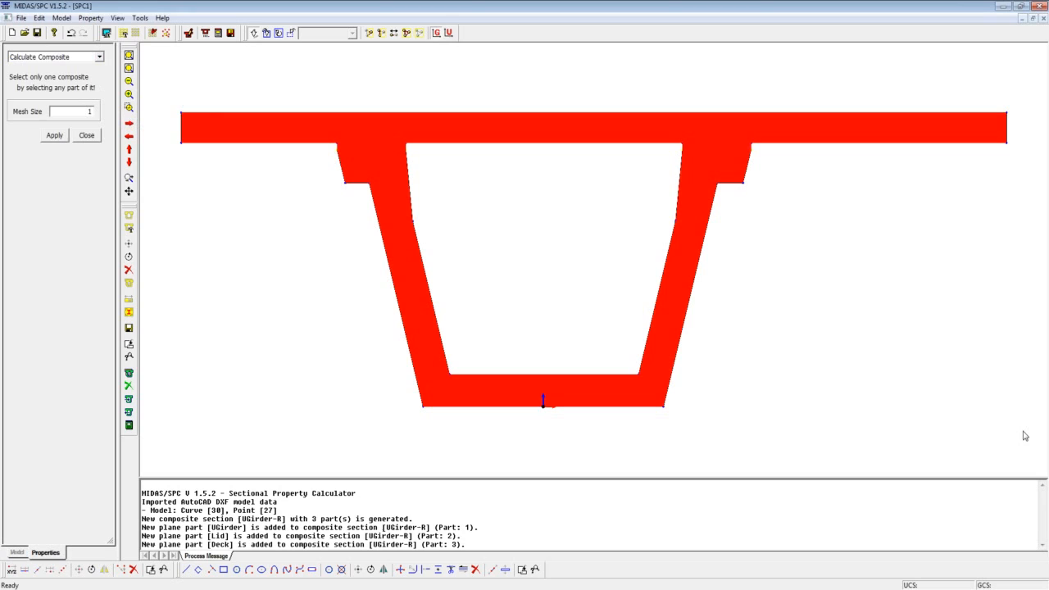
left_click(58, 135)
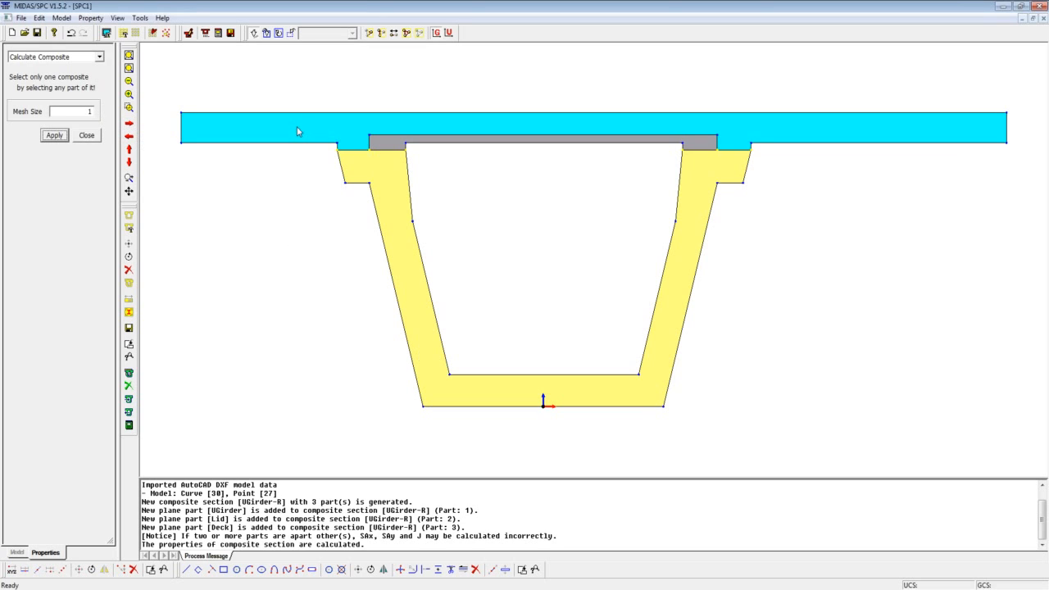
left_click(90, 19)
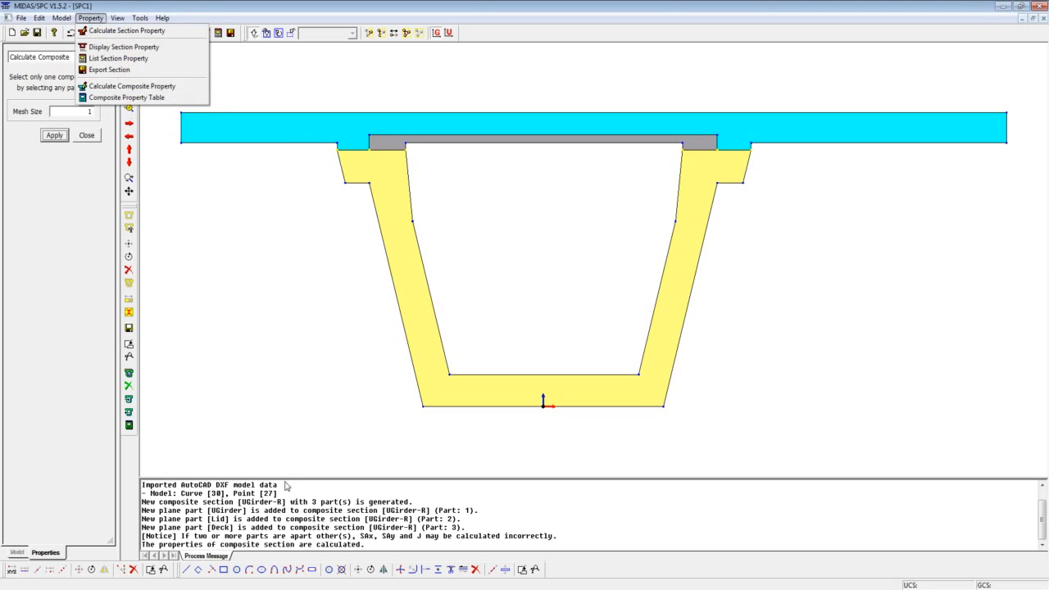
left_click(297, 503)
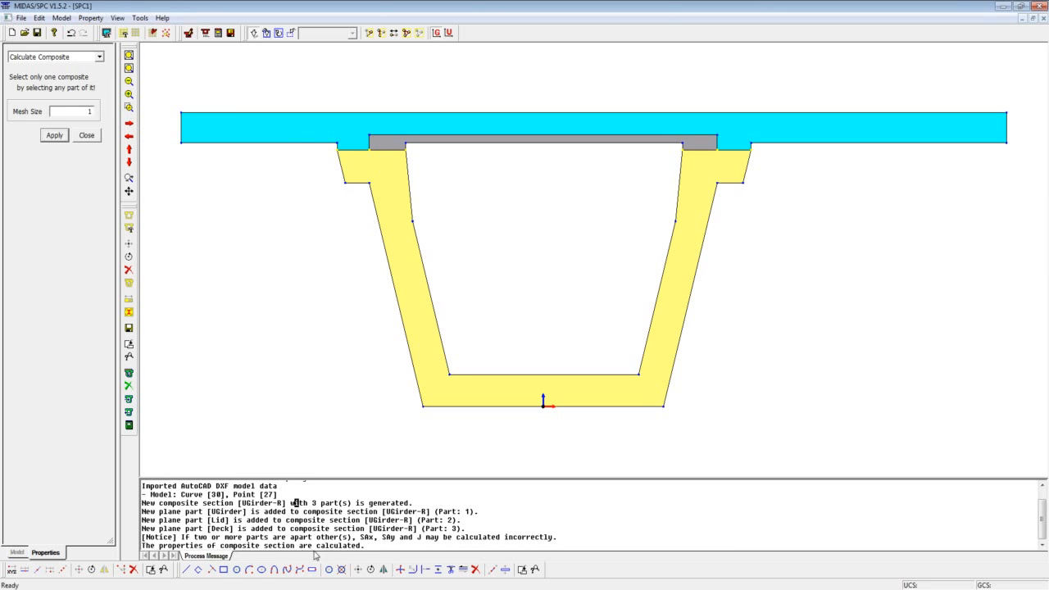
Review the composite property table of UGirder-R for the lid, the deck, UGirder + Lid and UGirder + Lid + Deck
left_click(89, 18)
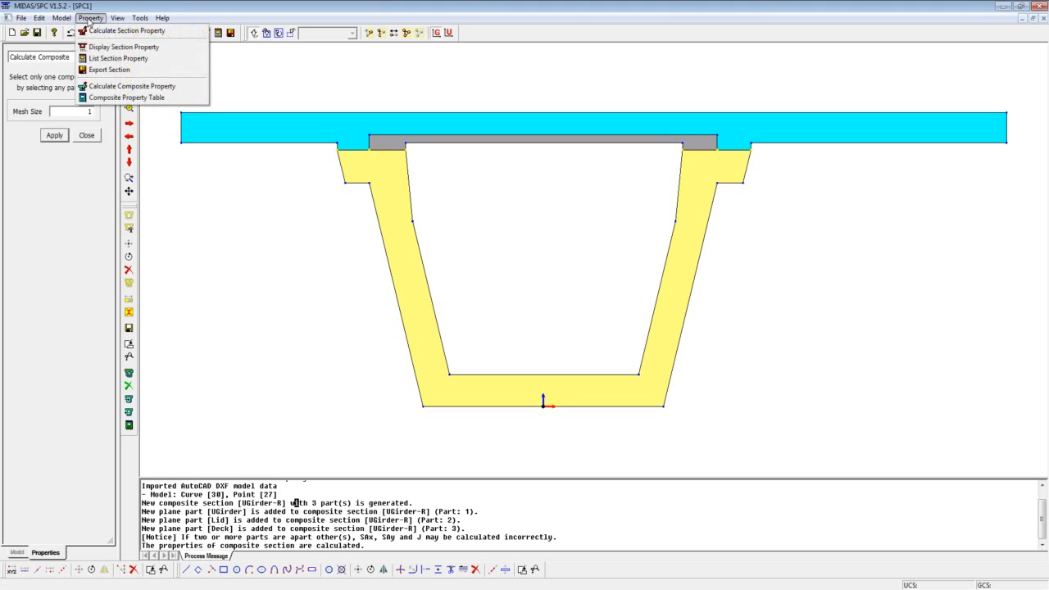
left_click(123, 97)
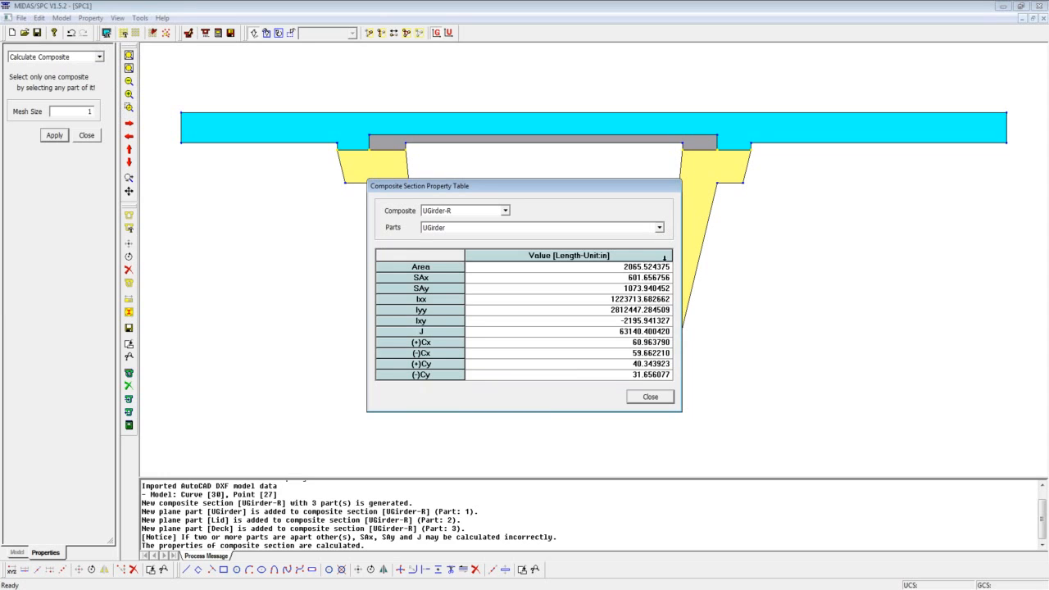
left_click(659, 227)
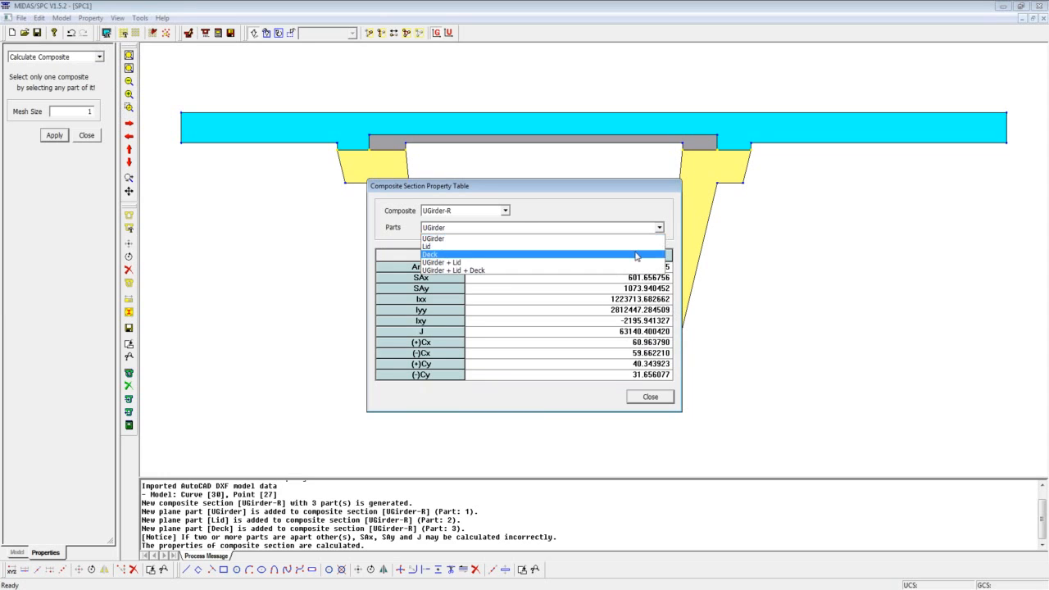
left_click(643, 243)
left_click(659, 227)
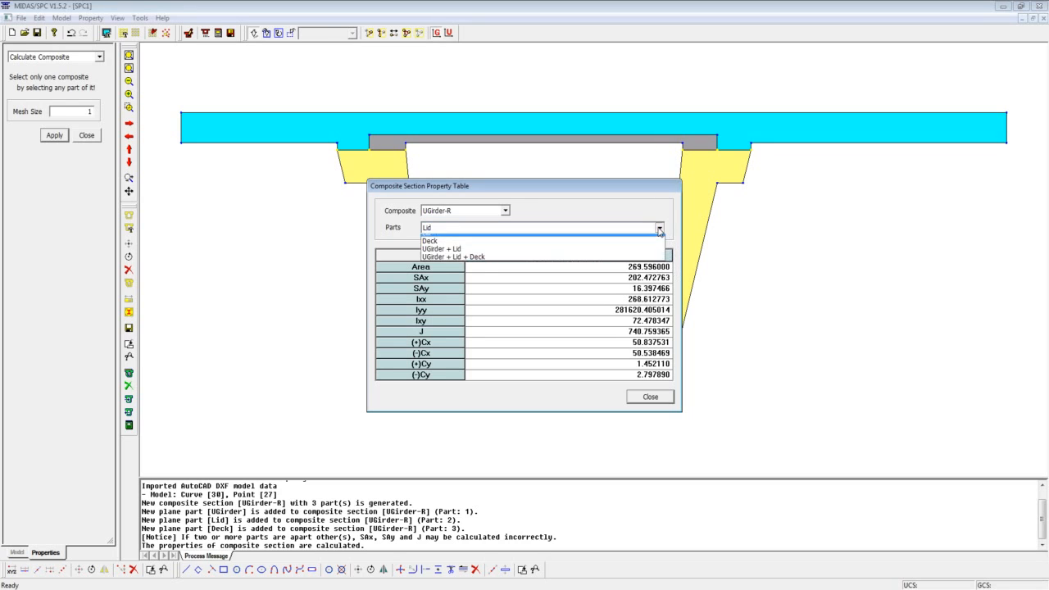
left_click(647, 260)
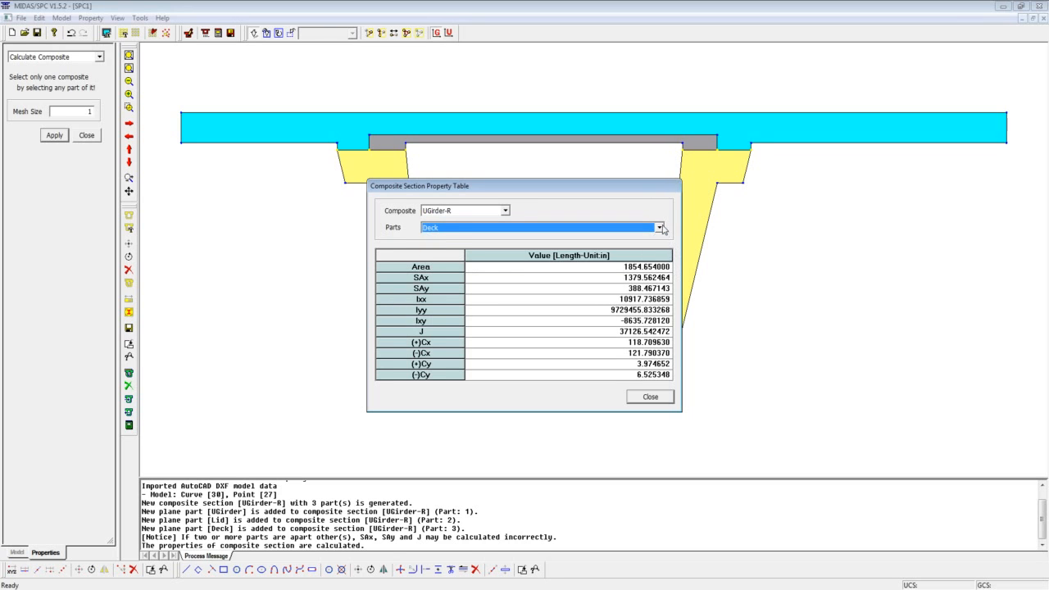
left_click(659, 227)
left_click(652, 264)
left_click(659, 228)
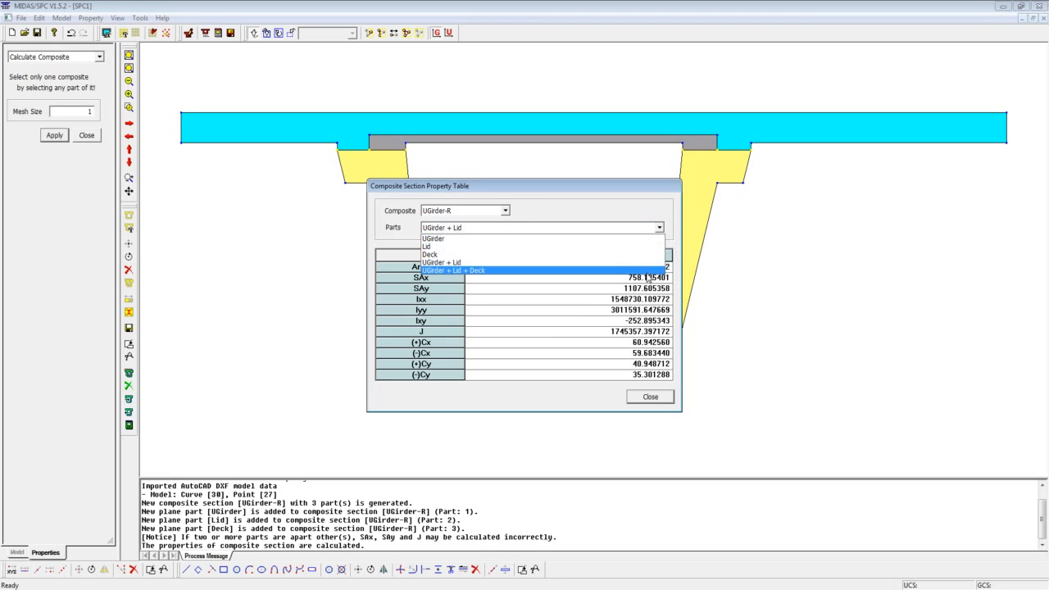
left_click(649, 269)
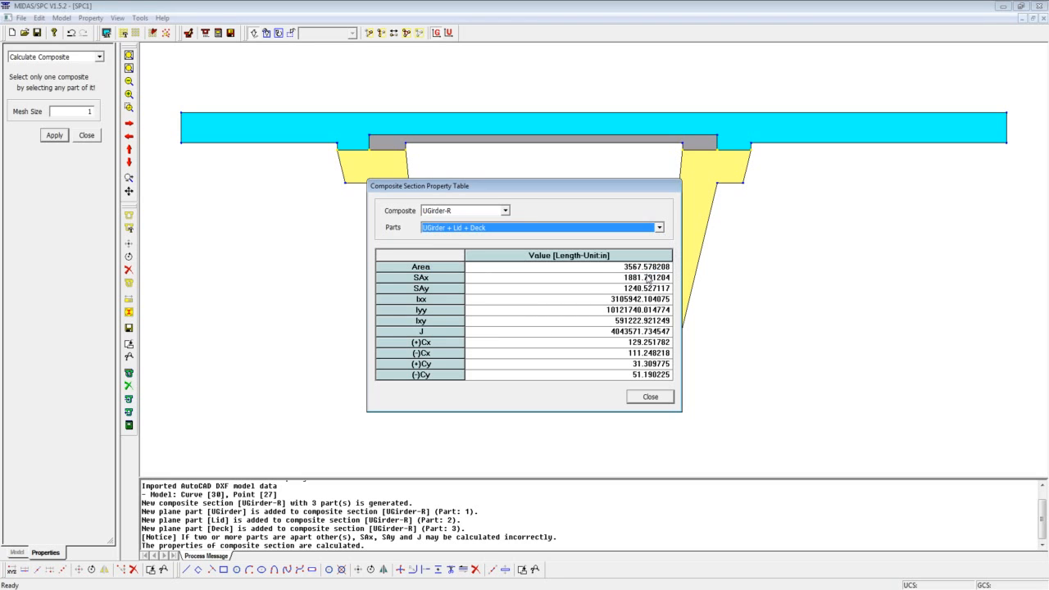
left_click(649, 396)
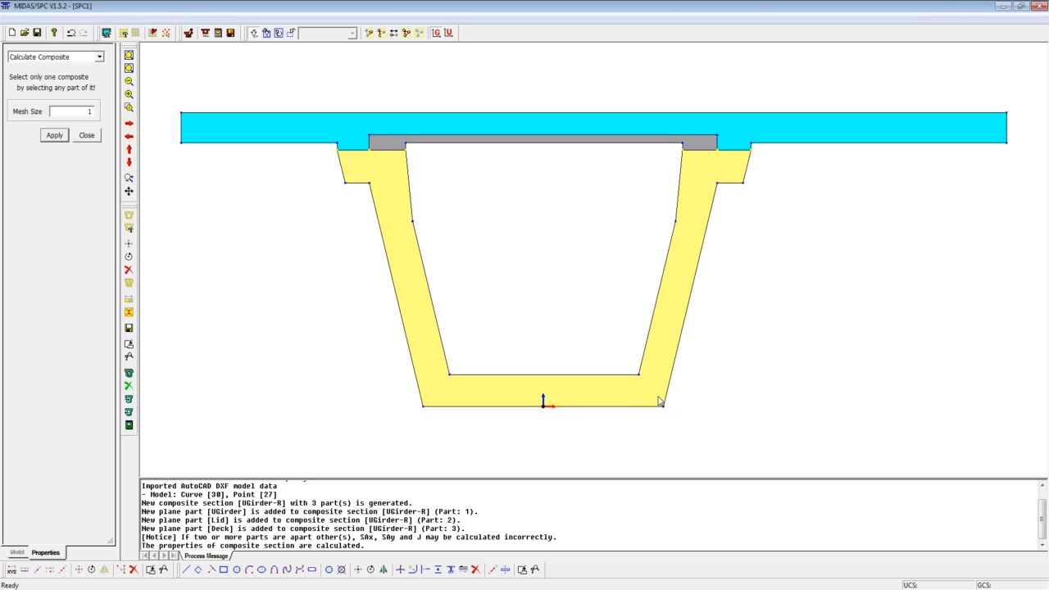
Export the whole UGirder-R composite section to a MIDAS section file named UGirder-R1
left_click(82, 19)
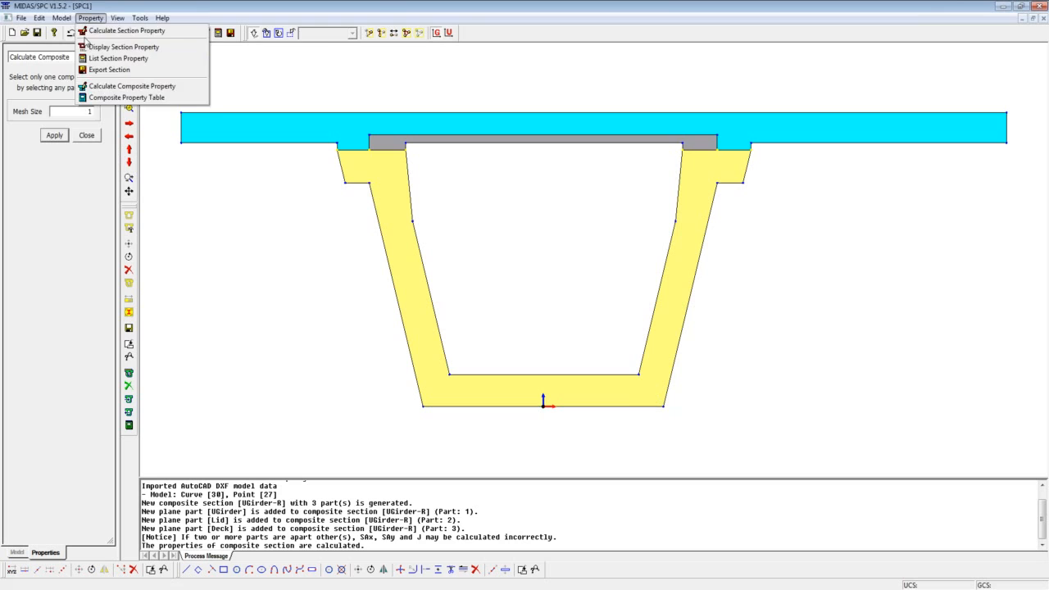
mouse_move(62, 17)
mouse_move(70, 75)
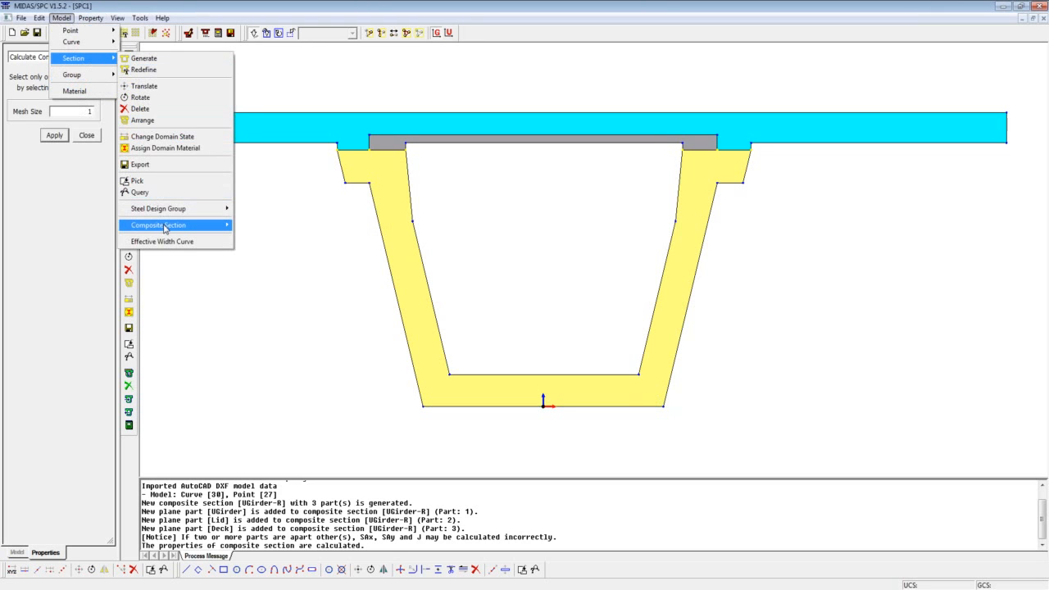
mouse_move(165, 229)
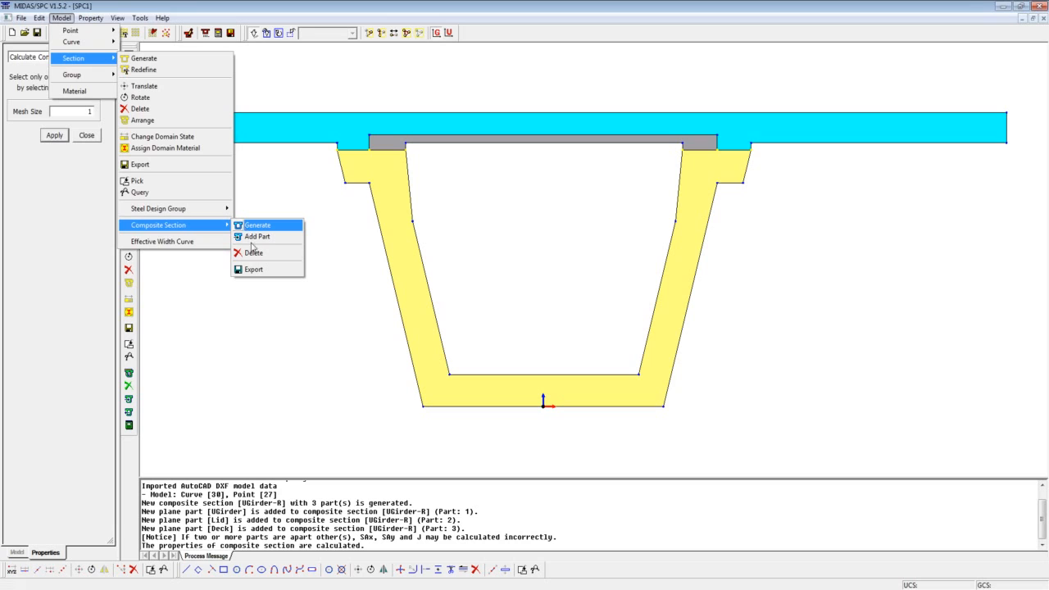
left_click(258, 272)
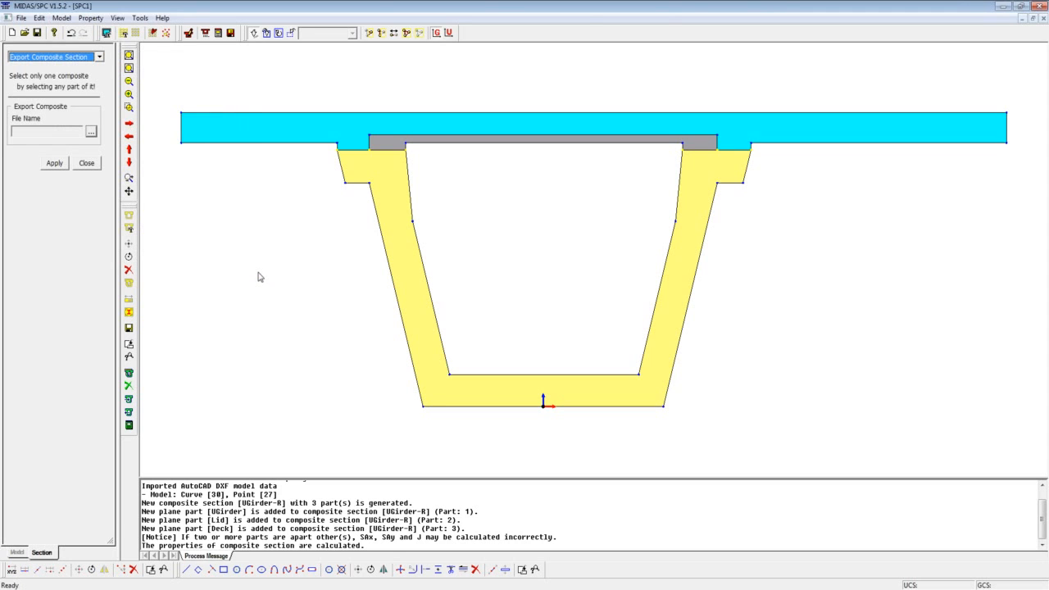
left_click(91, 131)
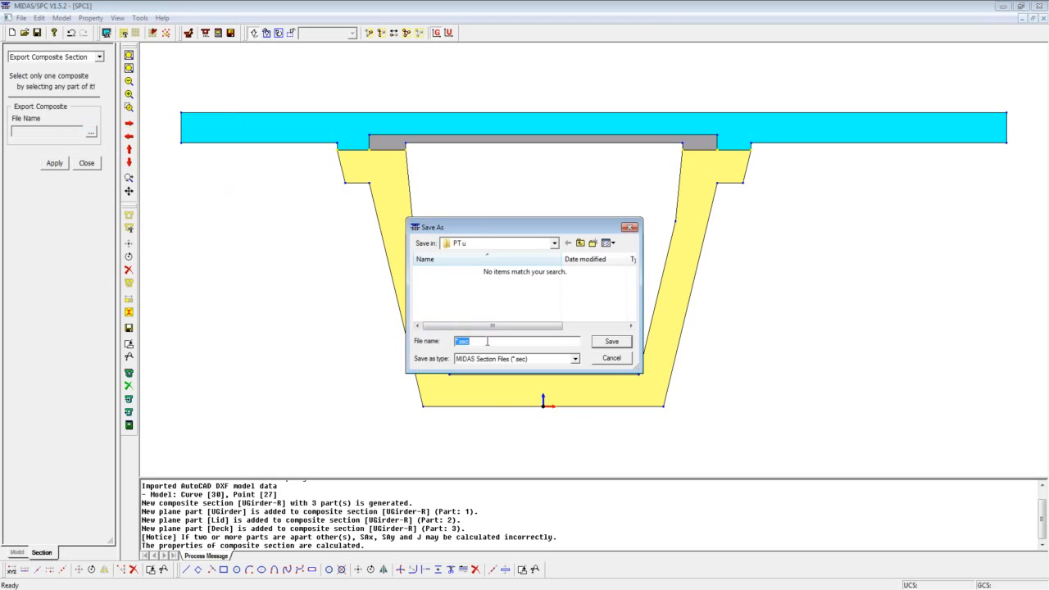
type("UGirder-R1")
left_click(611, 342)
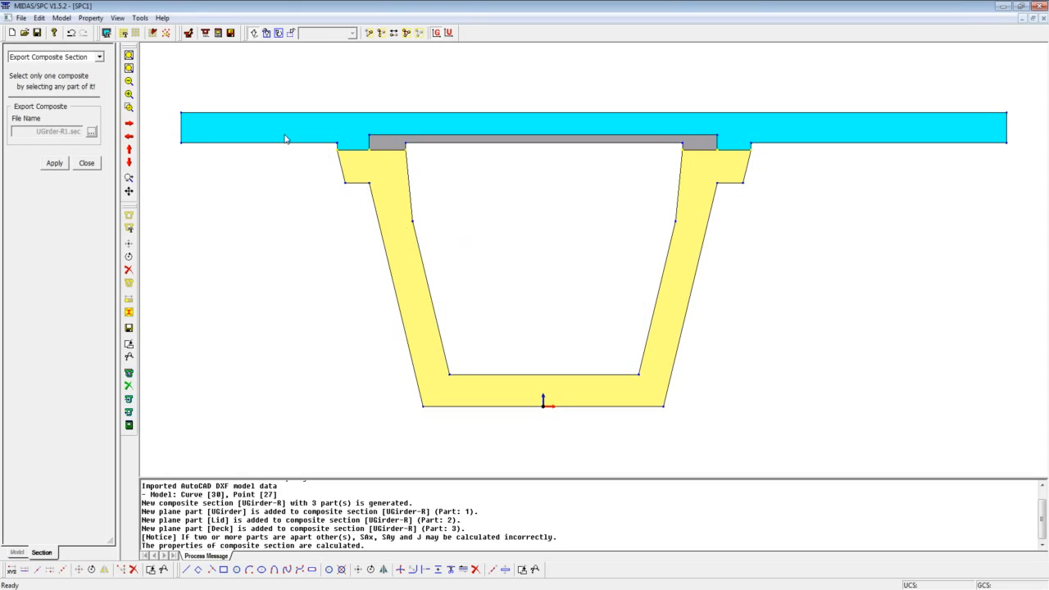
left_click_drag(161, 85, 1015, 467)
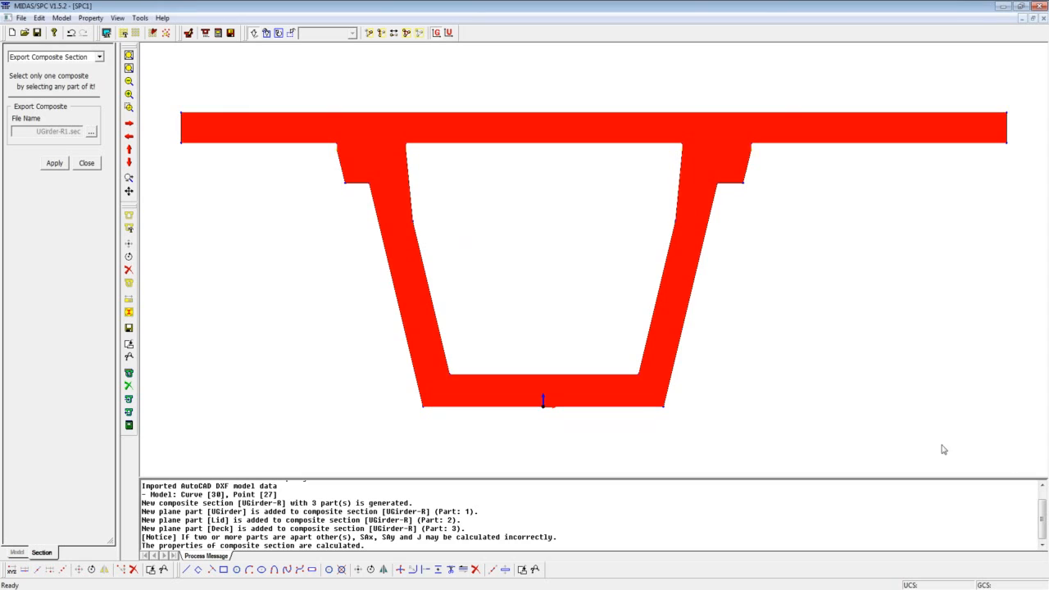
left_click(55, 163)
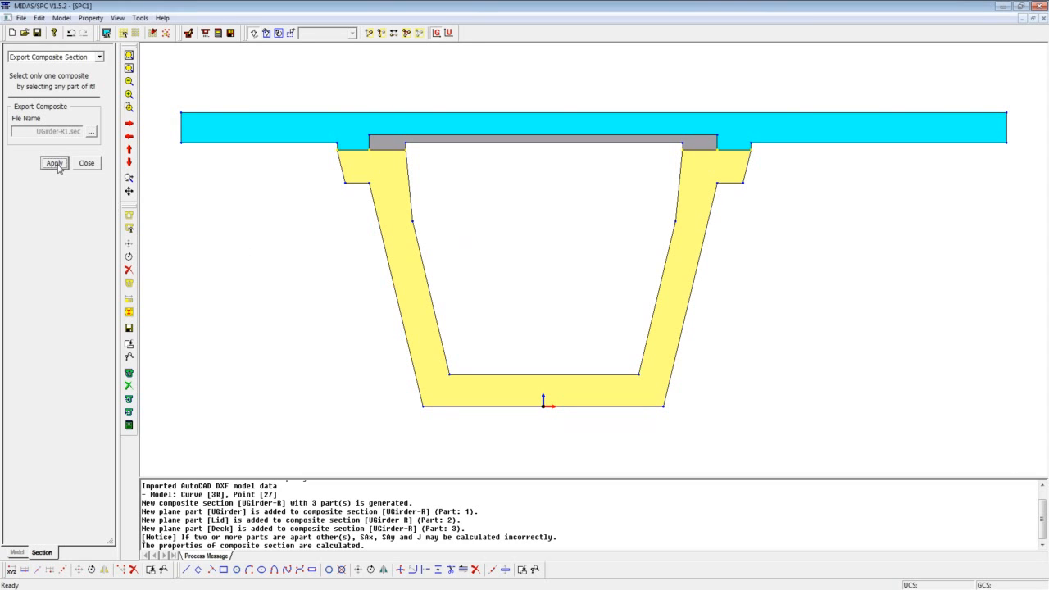
Switch to midas Civil and start a new section with ID 2 using the Composite-General section type
left_click(1003, 6)
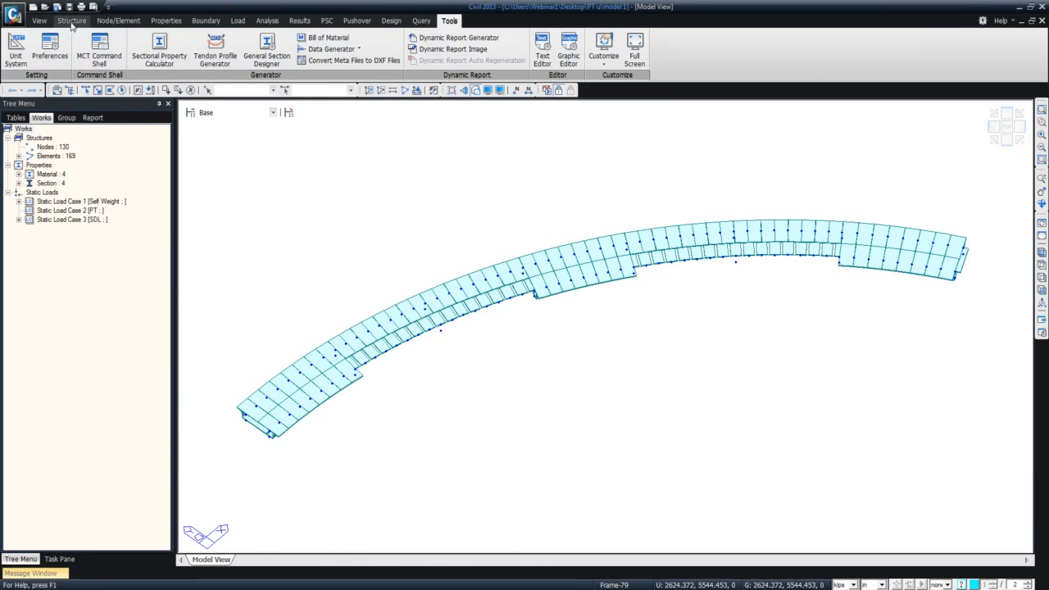
left_click(166, 21)
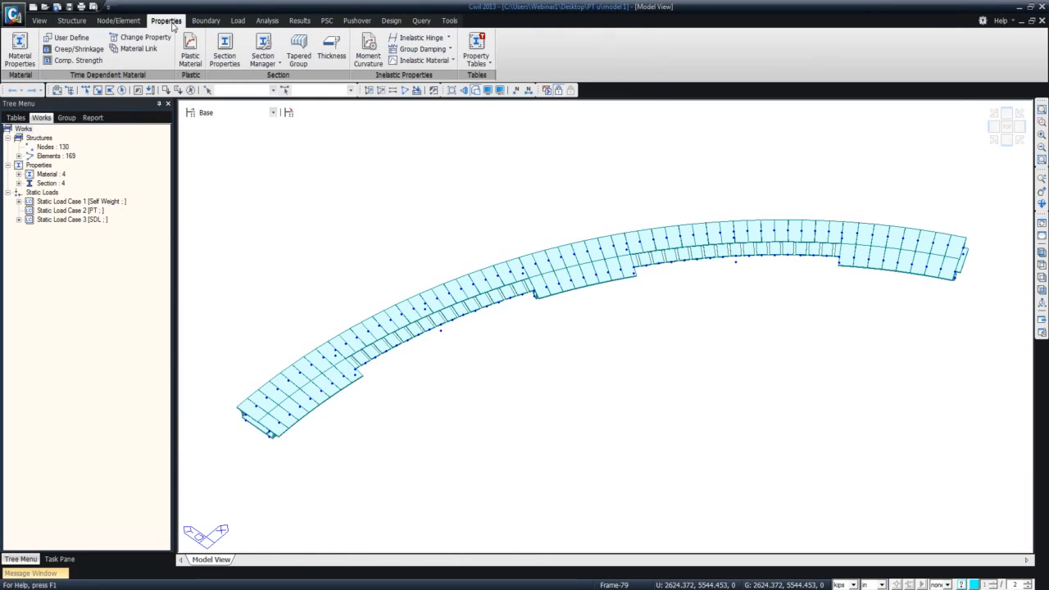
left_click(225, 49)
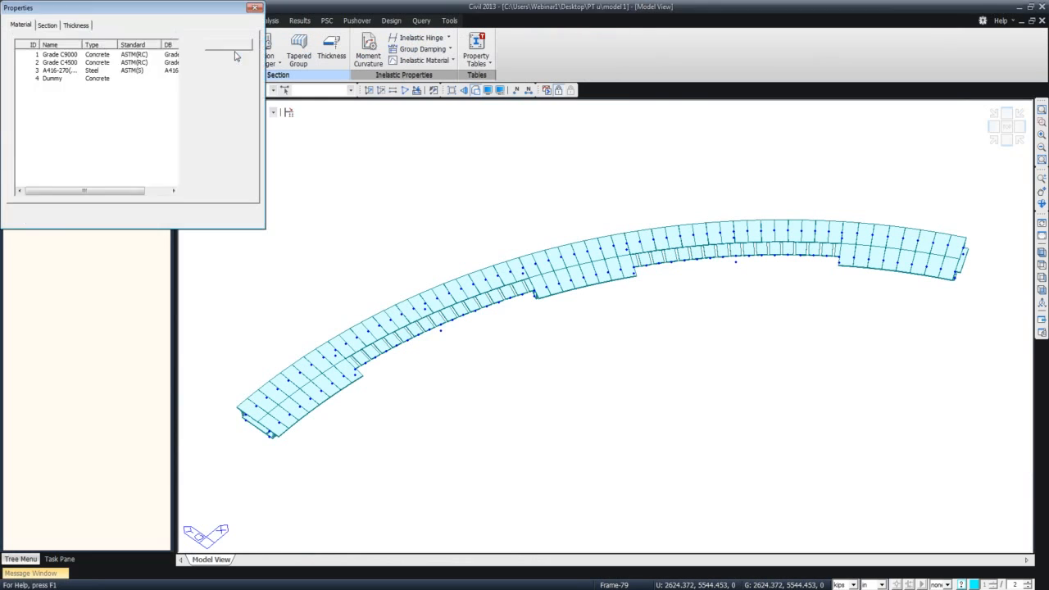
left_click(227, 44)
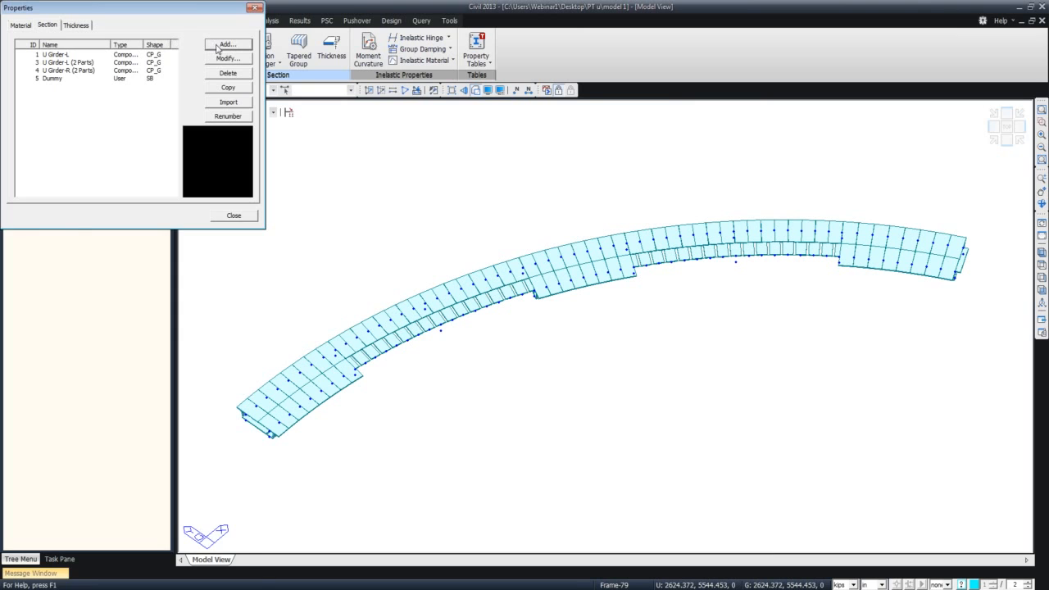
left_click_drag(165, 215, 444, 18)
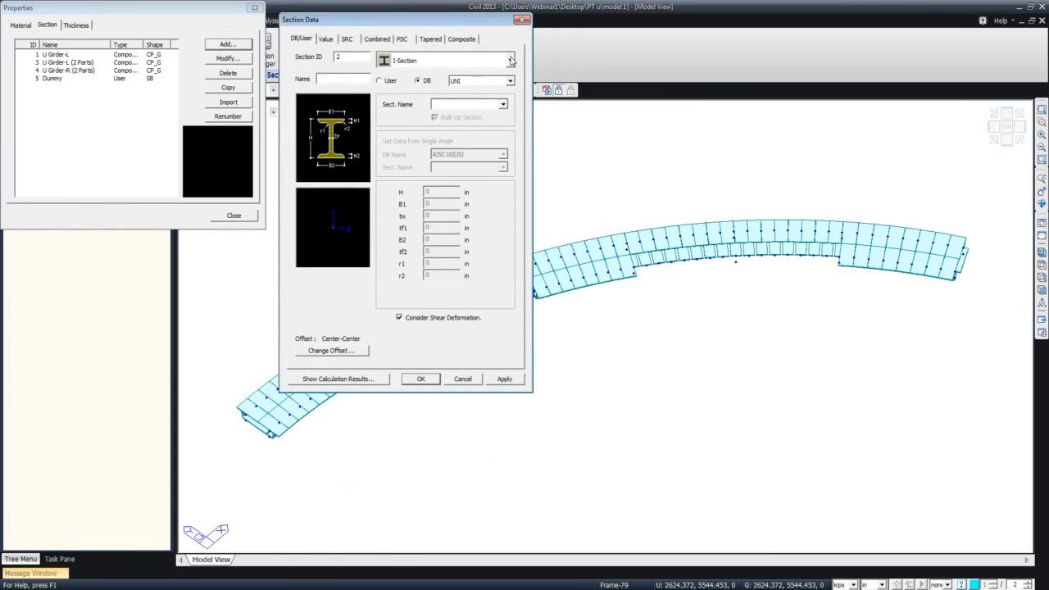
left_click(450, 41)
left_click(495, 80)
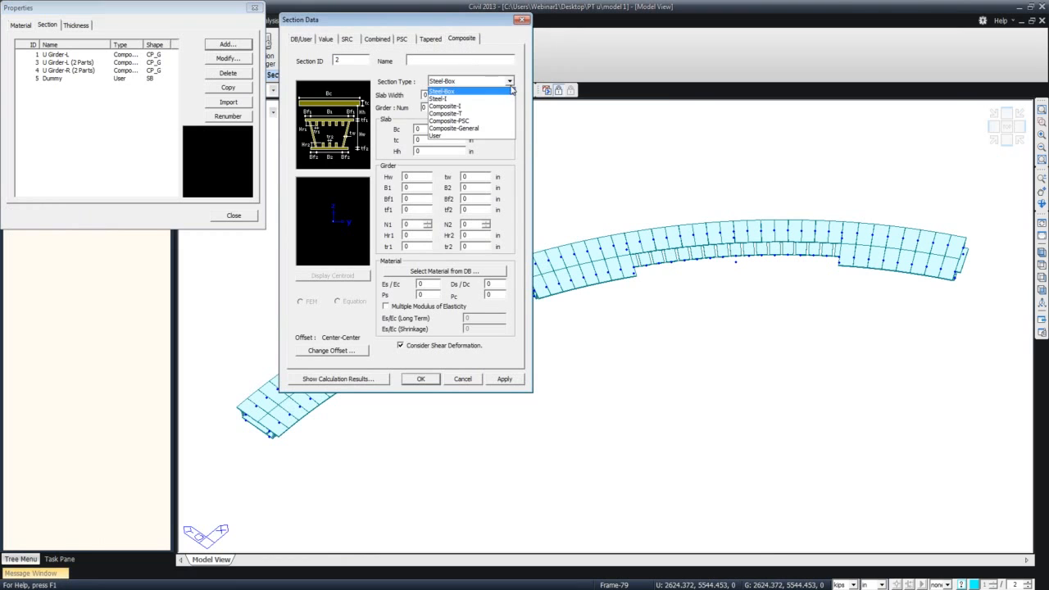
left_click(495, 129)
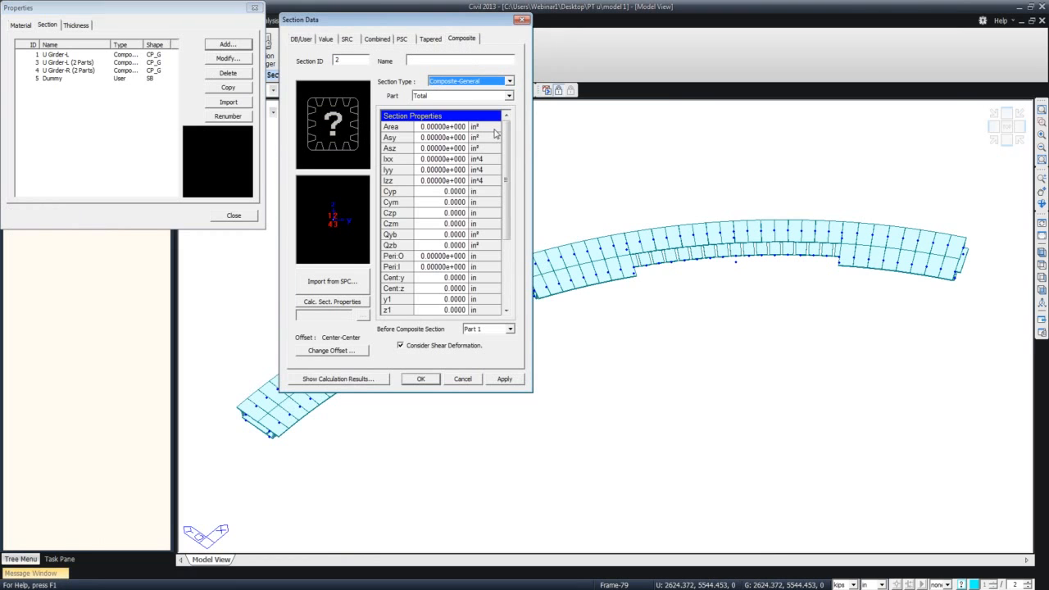
Import the Deck entry from UGirder-R1.sec into the new composite section, keeping Part 1 as the before-composite section
left_click(339, 283)
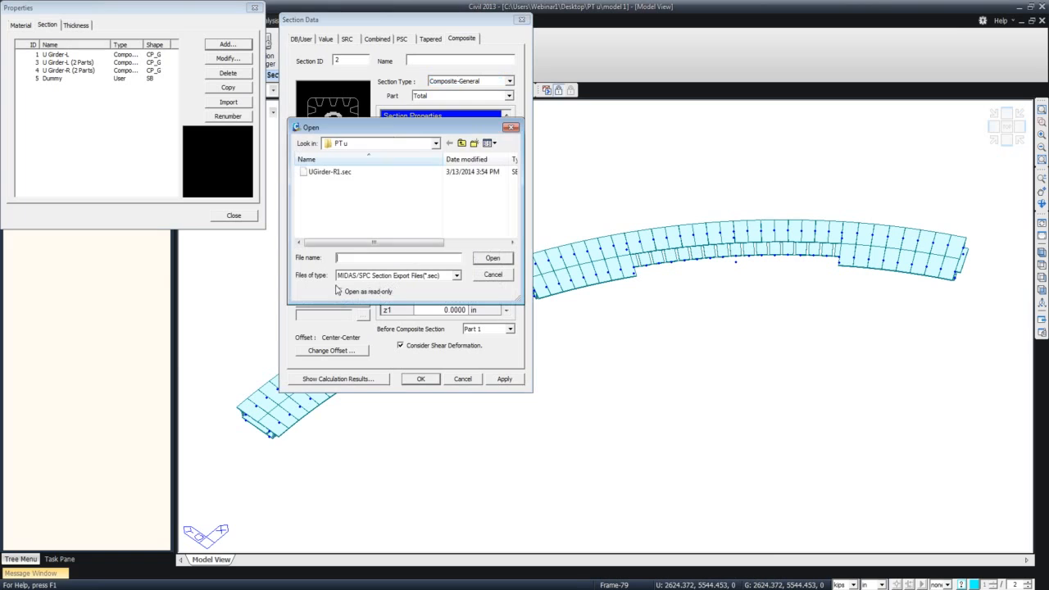
left_click(358, 178)
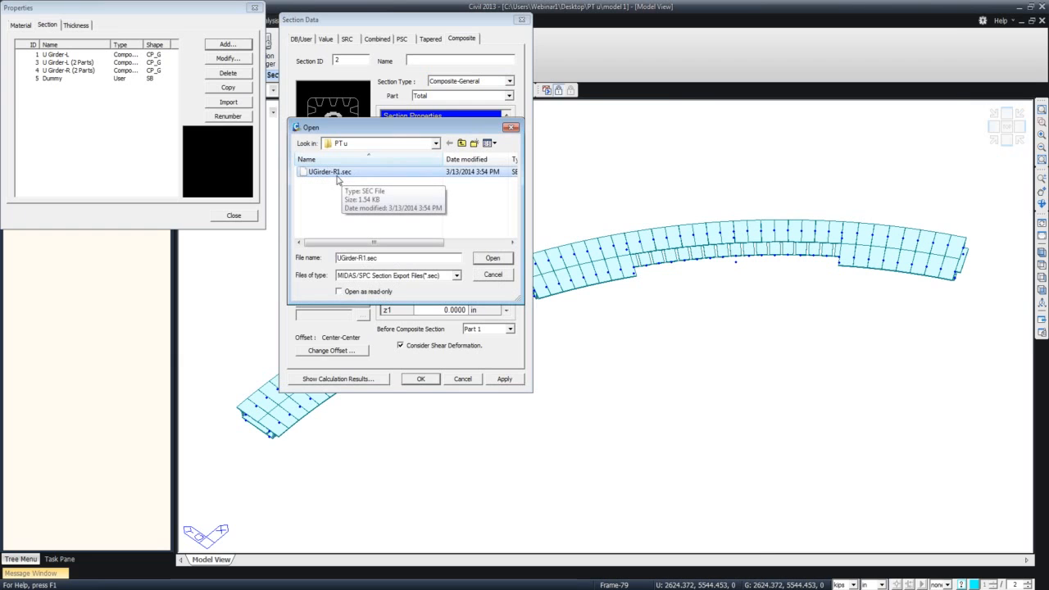
left_click(493, 259)
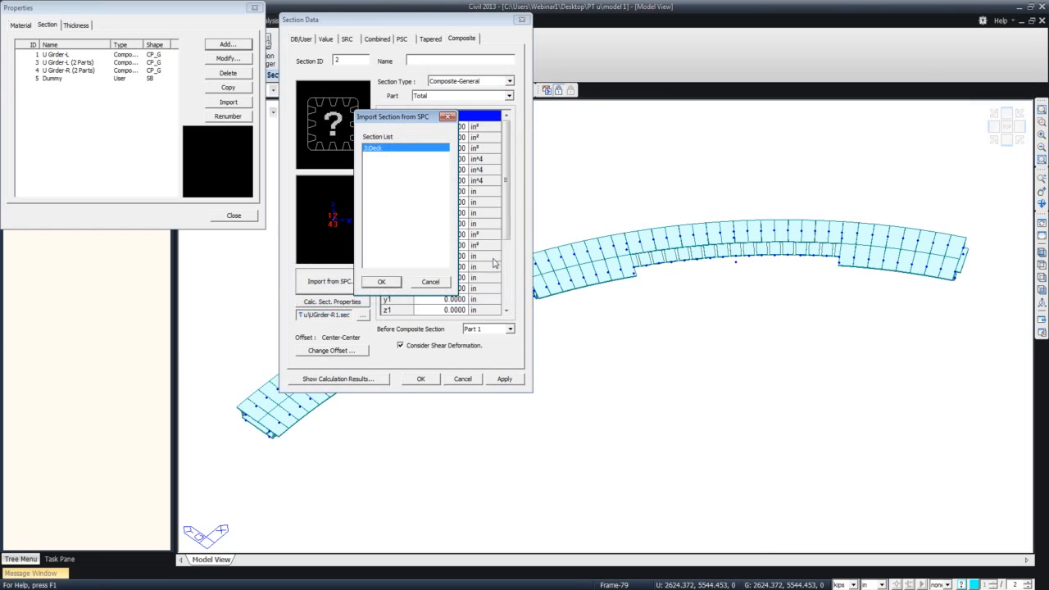
left_click(390, 282)
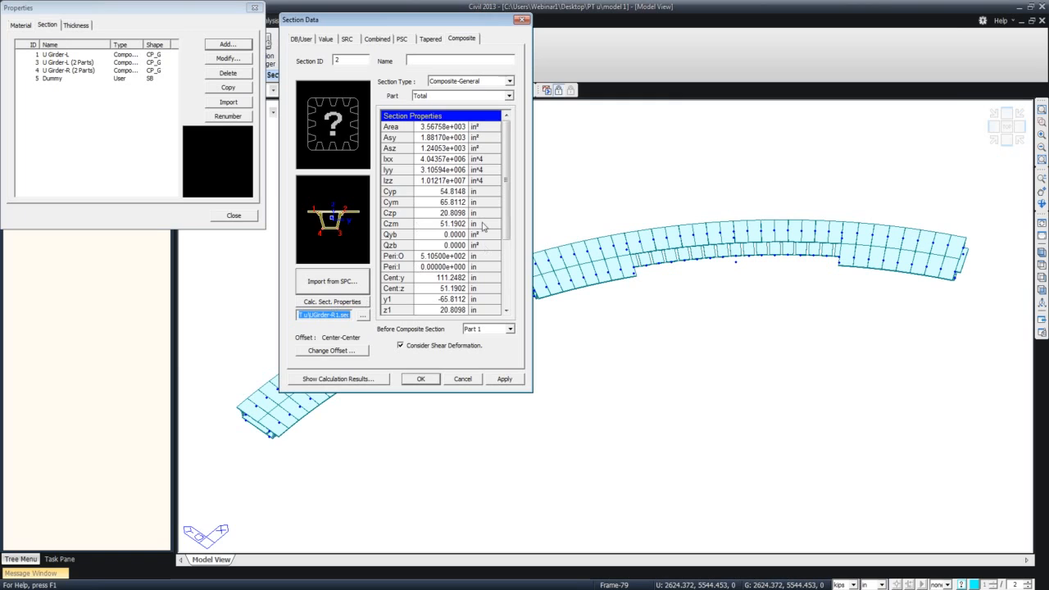
left_click_drag(508, 220, 514, 281)
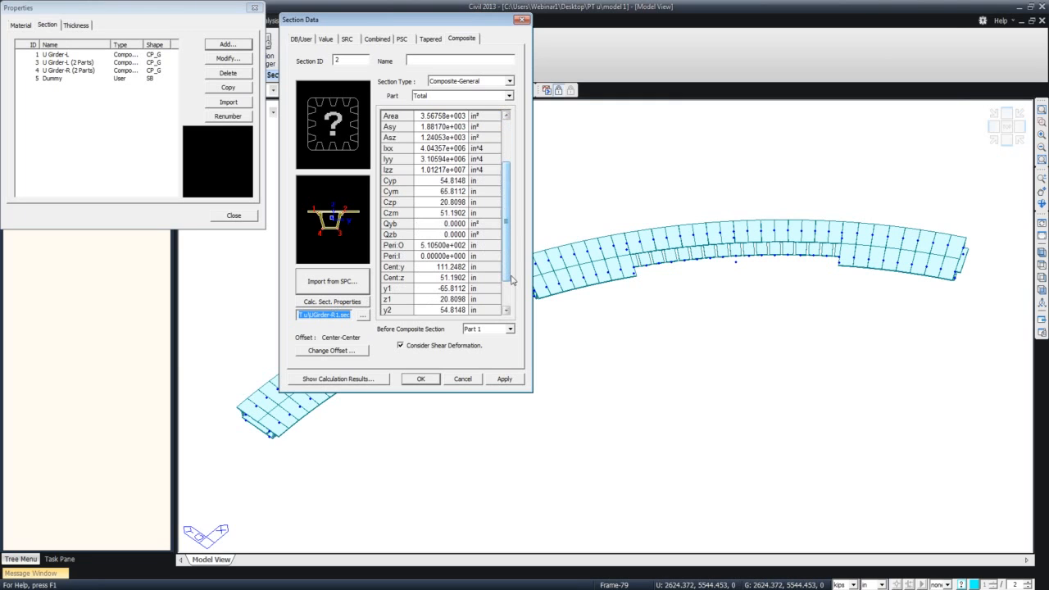
left_click(509, 329)
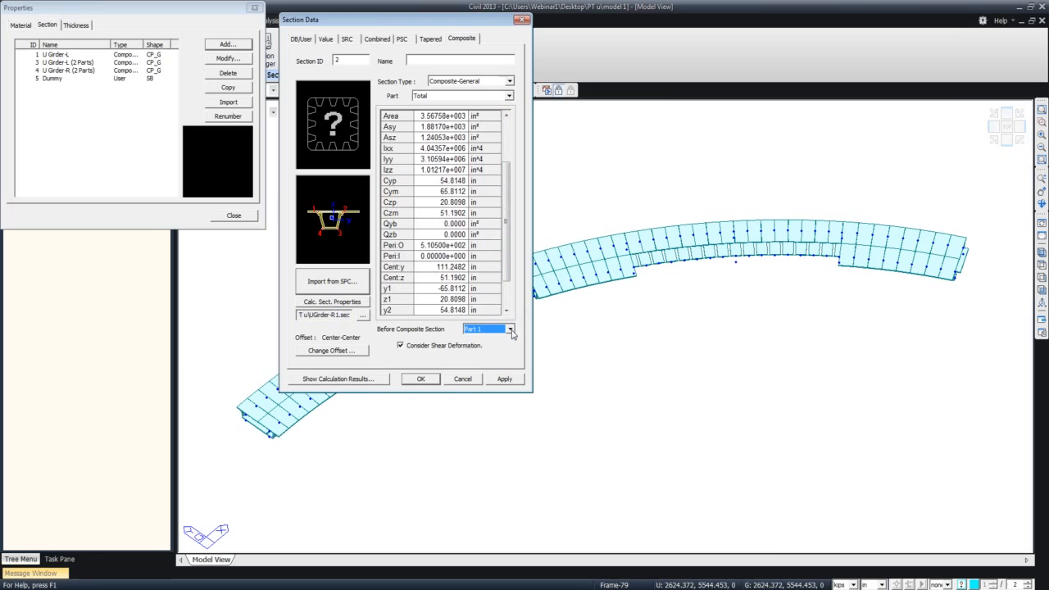
Set the section offset to Right-Bottom with user offsets of 135 in horizontally and 72 in vertically, and display the offset point
left_click(364, 351)
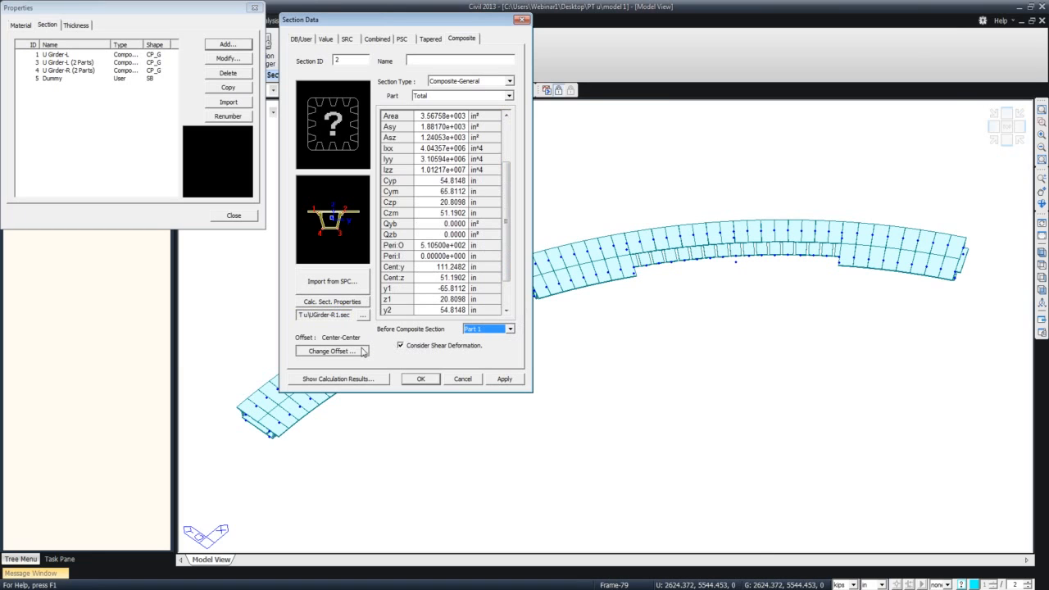
left_click_drag(414, 164, 559, 147)
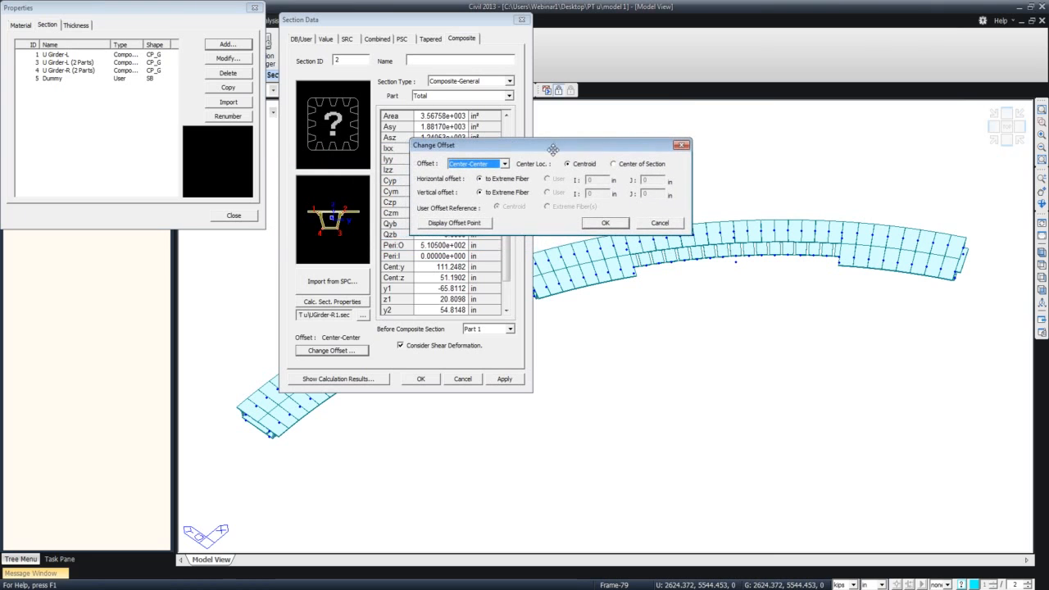
left_click(505, 164)
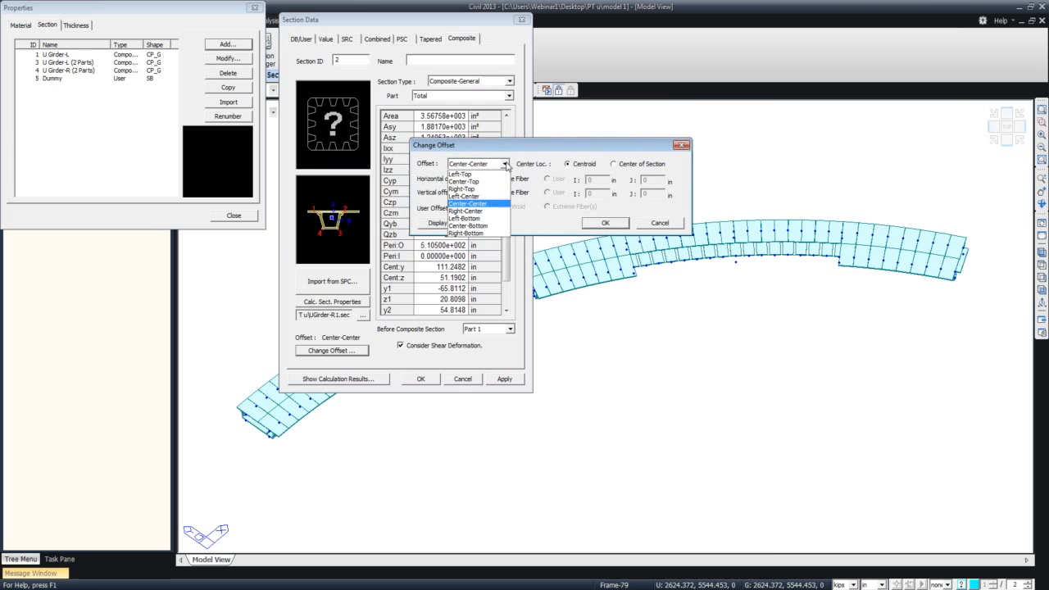
left_click(491, 234)
left_click(547, 179)
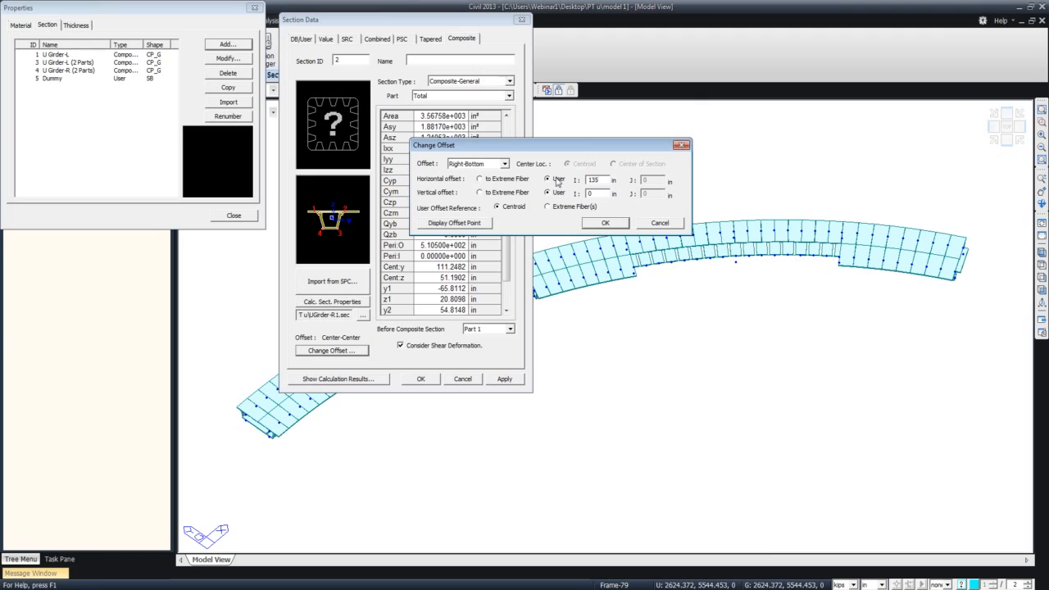
double_click(589, 194)
left_click(484, 228)
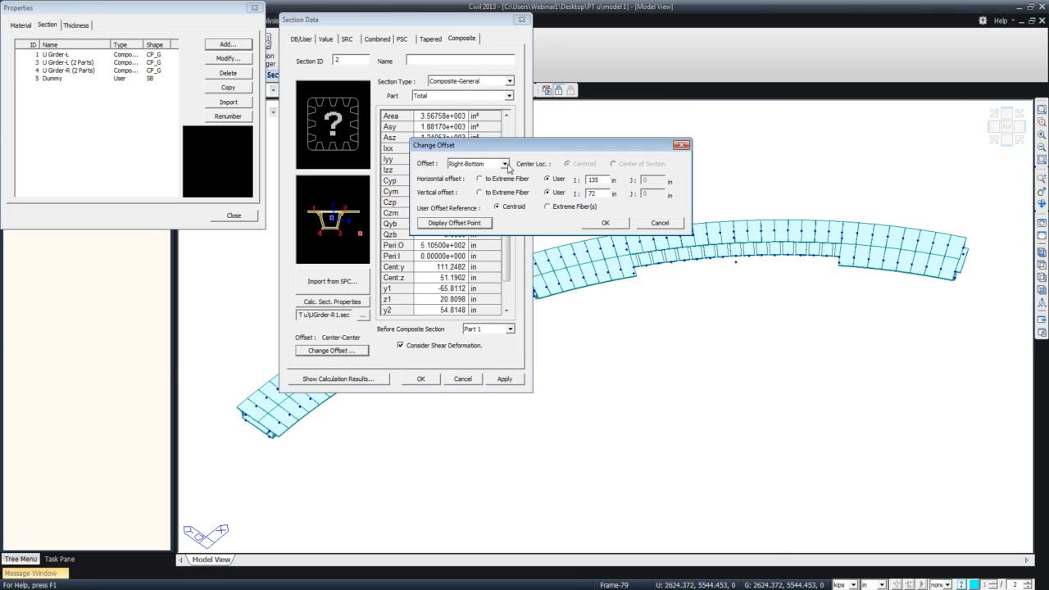
Reference the user offset to the extreme fibers, display the offset point again and accept the offset settings
left_click(547, 207)
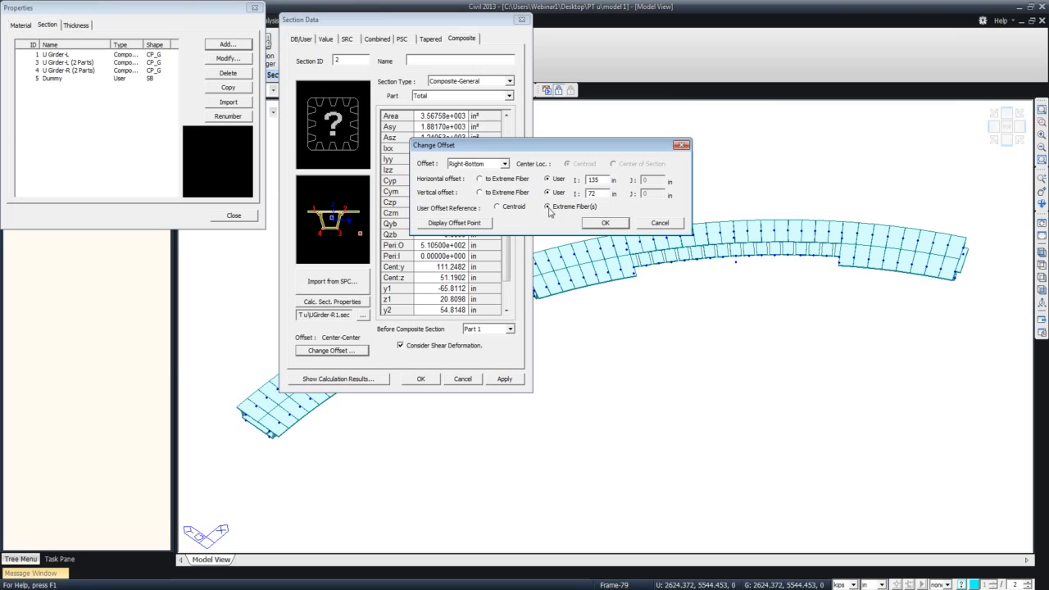
left_click(484, 227)
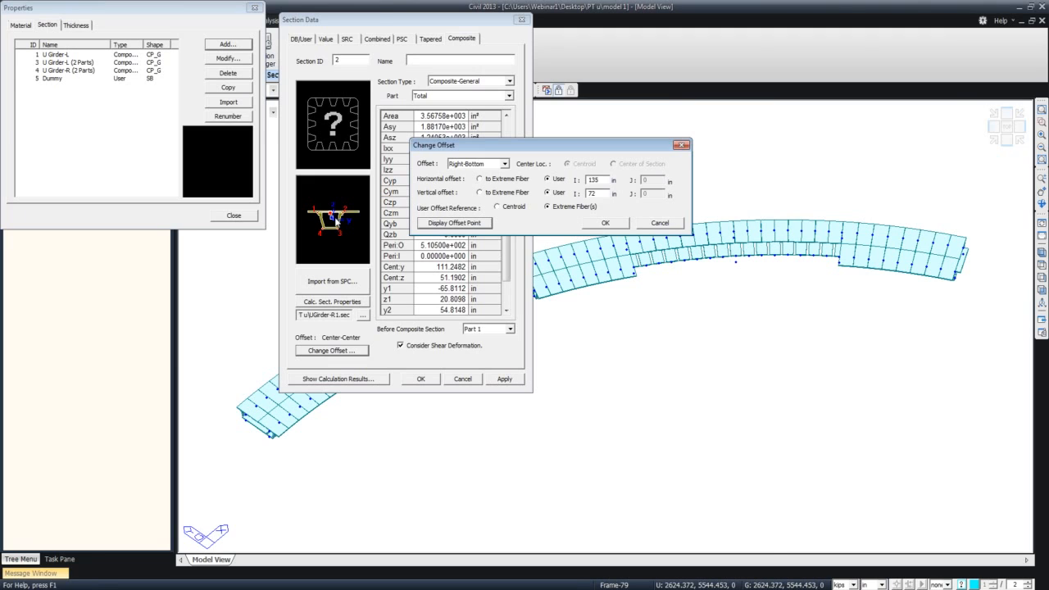
left_click(624, 227)
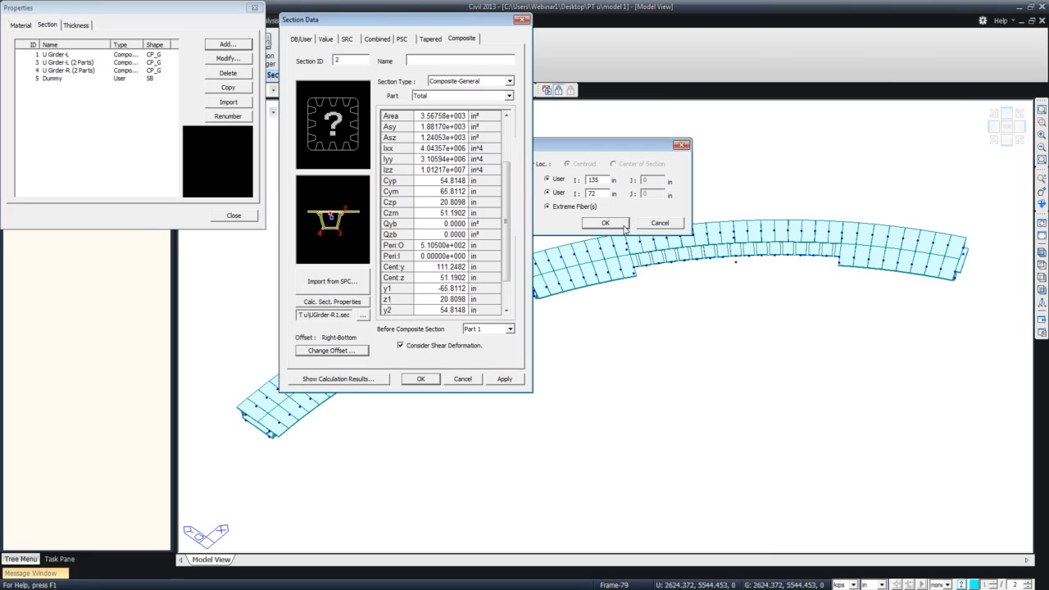
Give the composite section ID 100 and the name UGirder-r, save it and close the section list
left_click(353, 61)
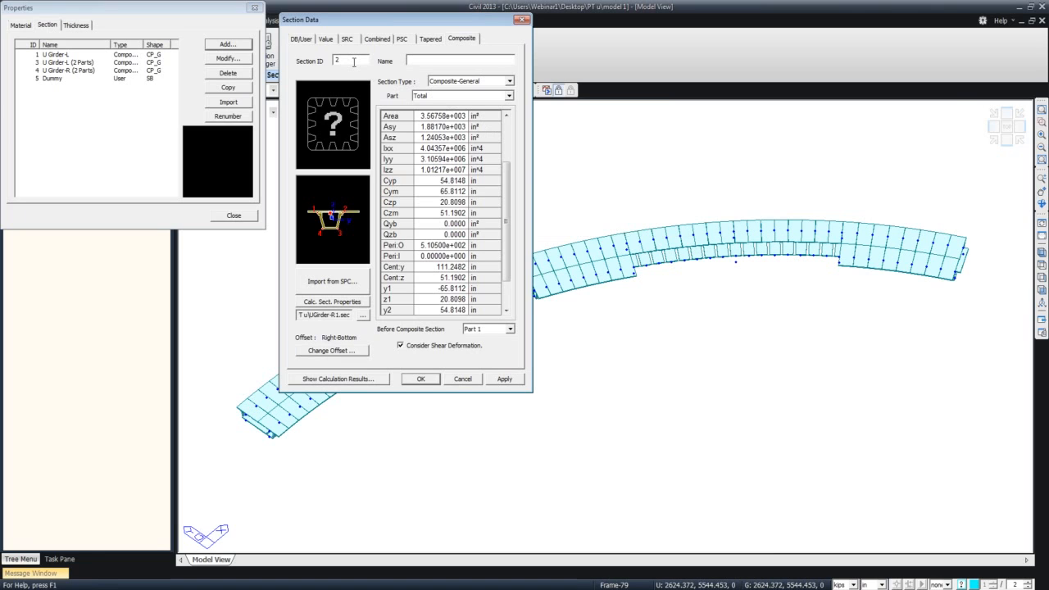
type("100")
type("UGirder-r")
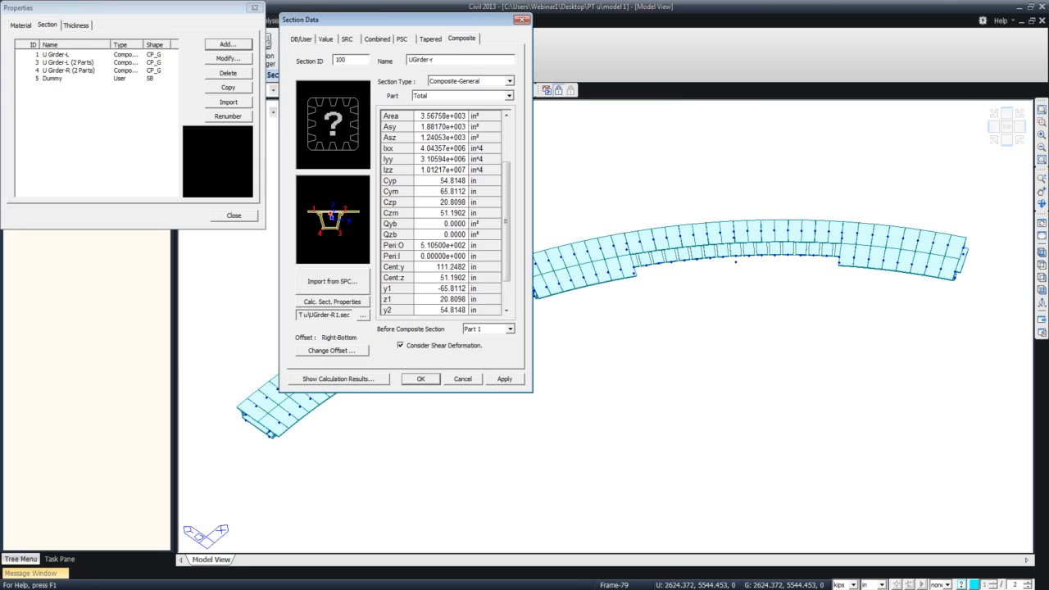
left_click(420, 379)
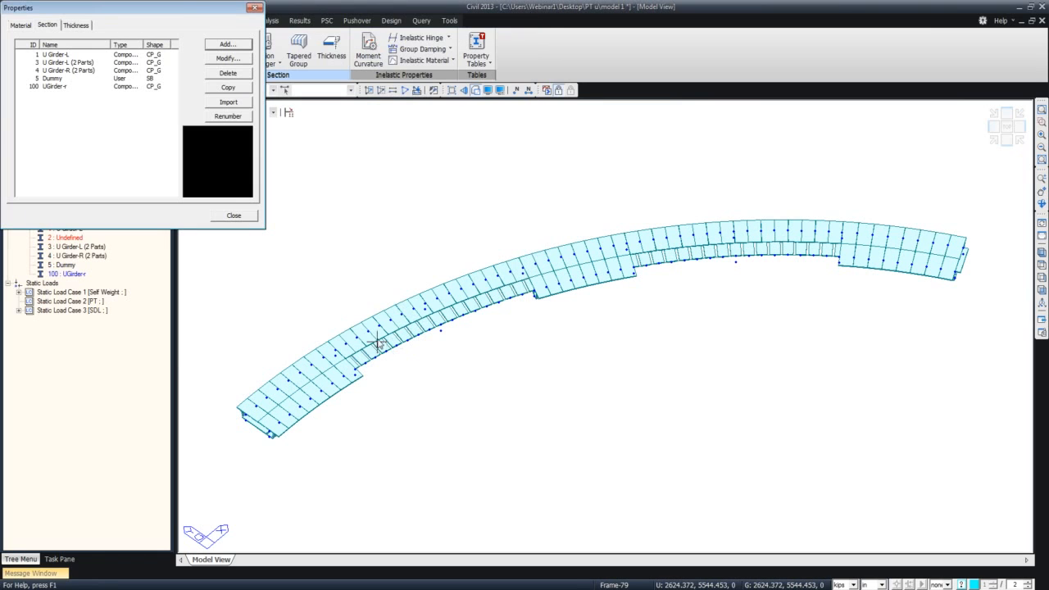
left_click(234, 215)
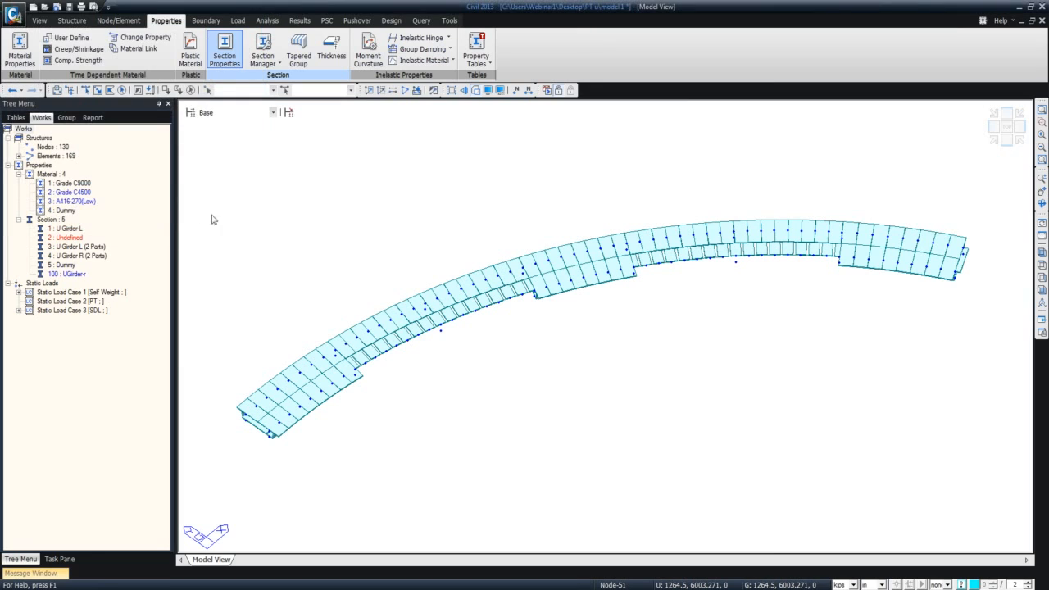
Select all elements with the undefined section 2 and assign section 100 UGirder-r to them
double_click(65, 236)
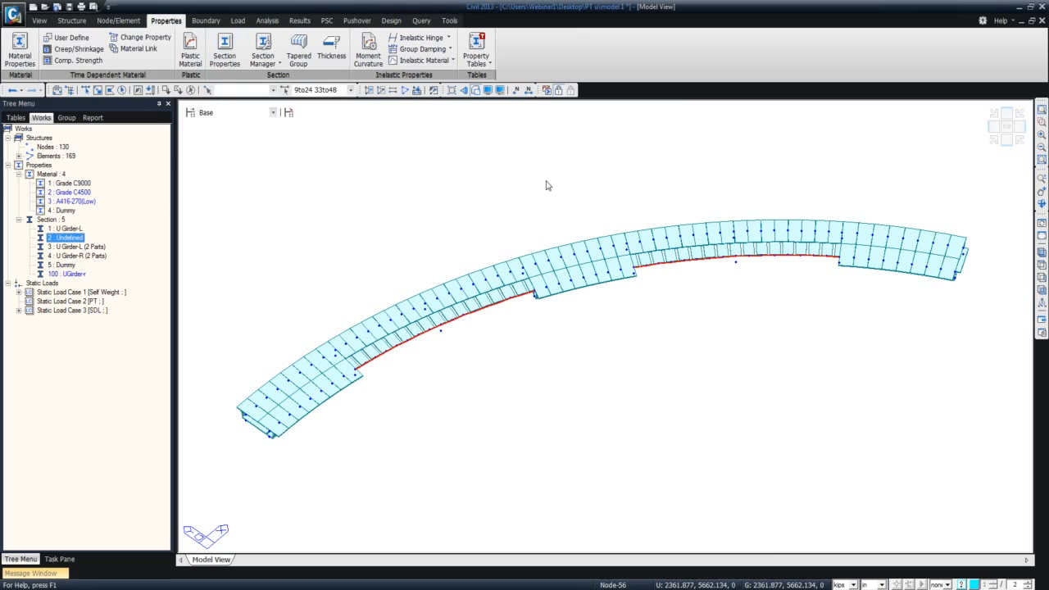
left_click(190, 90)
left_click(40, 20)
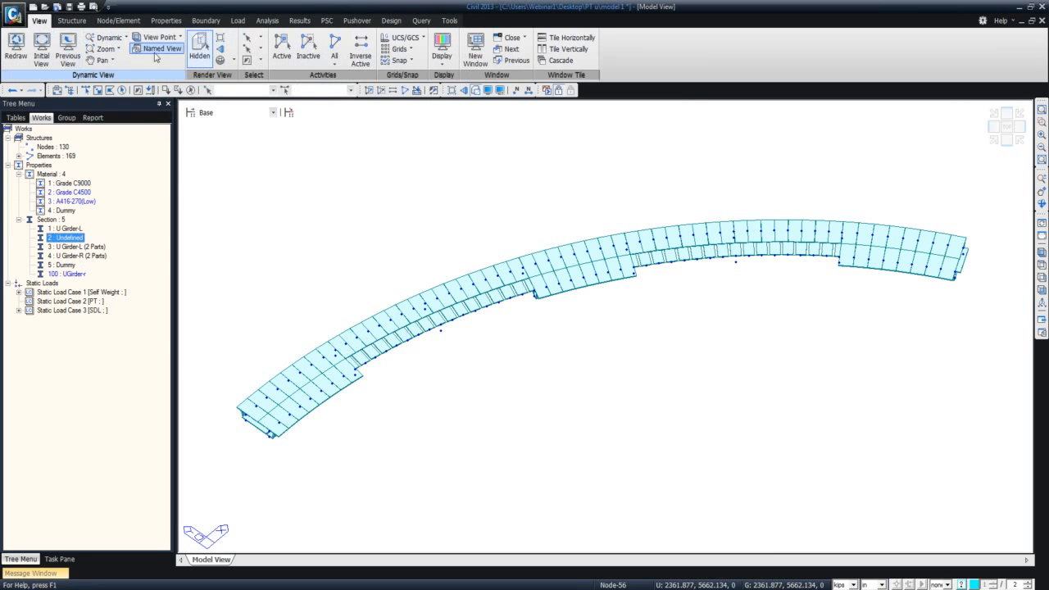
left_click(199, 47)
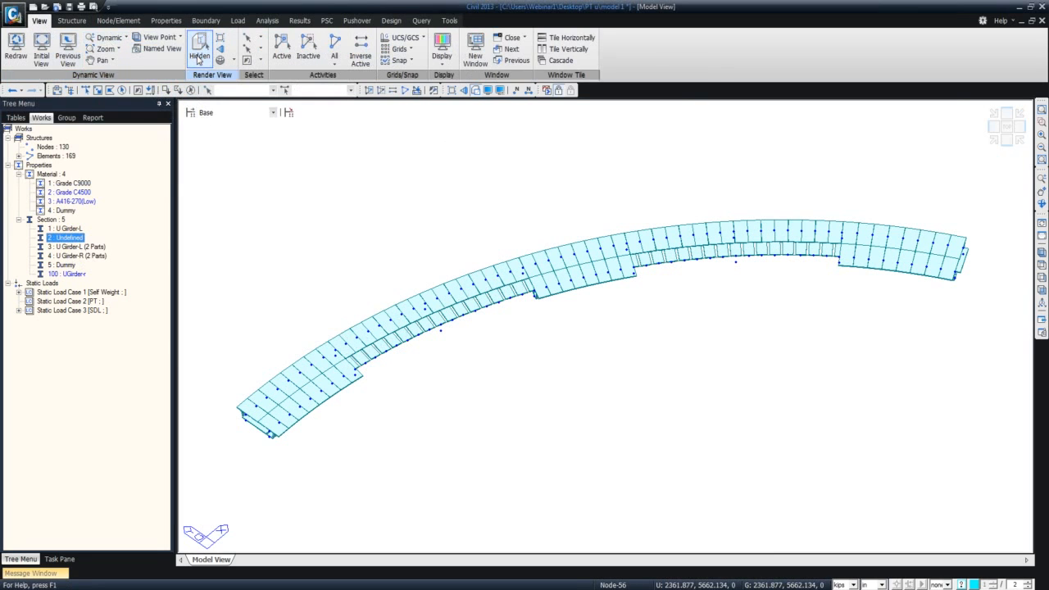
left_click(1006, 126)
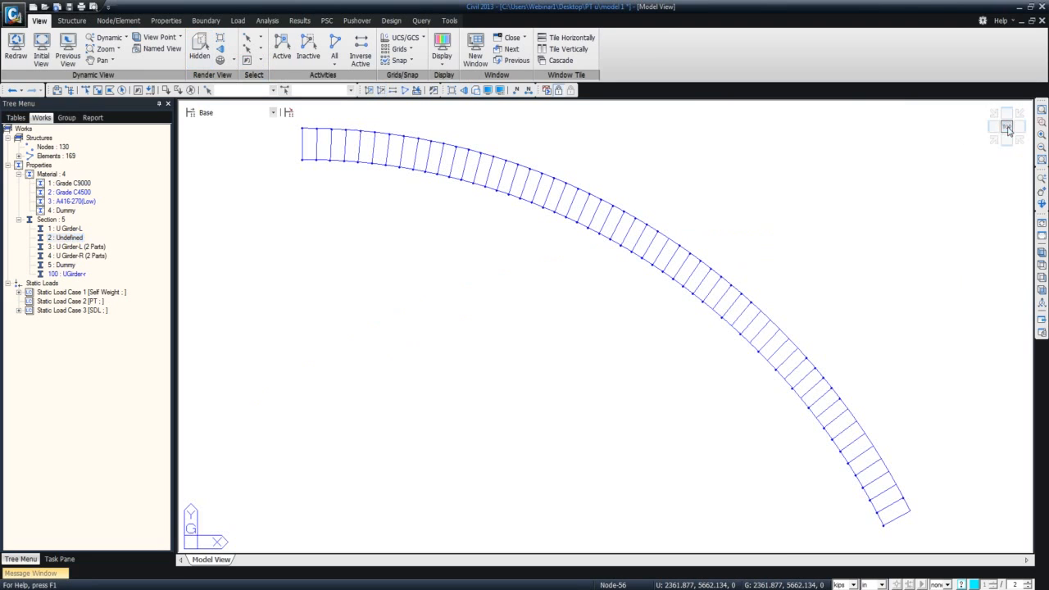
left_click(78, 237)
left_click(199, 47)
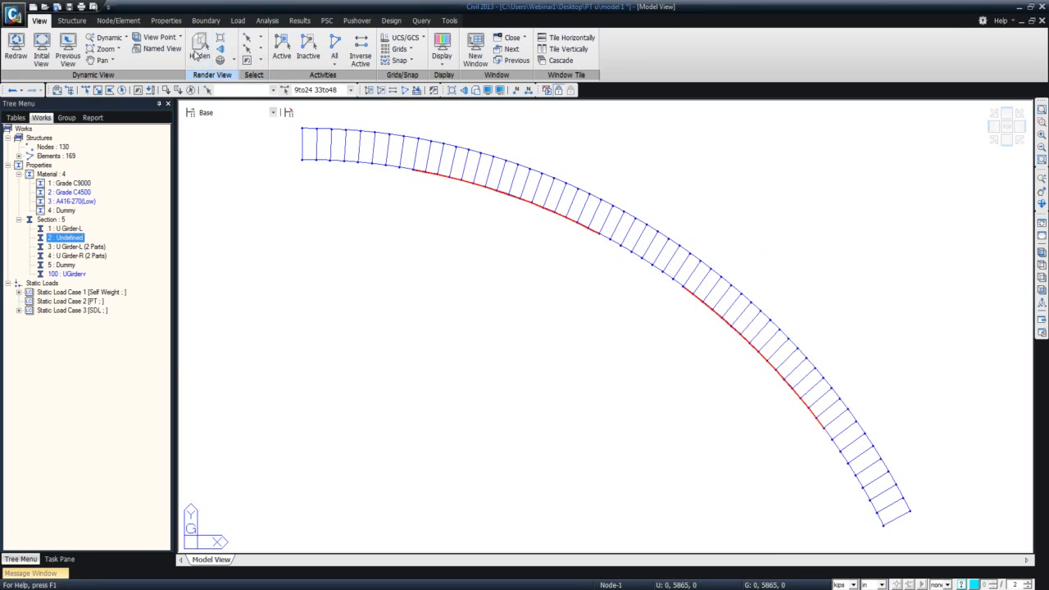
left_click(70, 275)
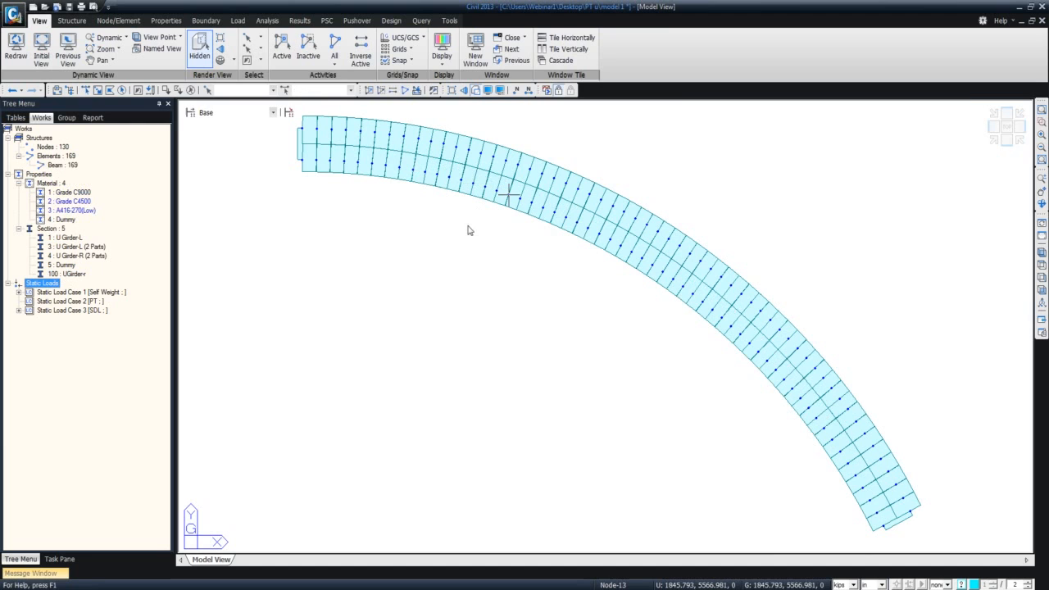
middle_click_drag(480, 225, 511, 150, "ctrl")
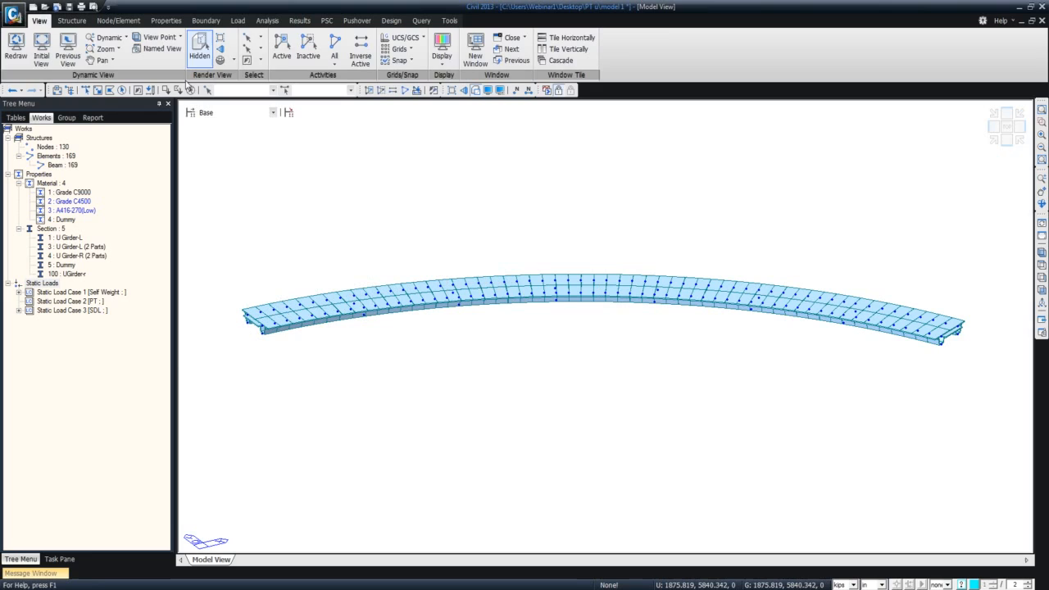
Start a creep/shrinkage time dependent material named C9000, keeping the CEB-FIP(1990) code
left_click(171, 21)
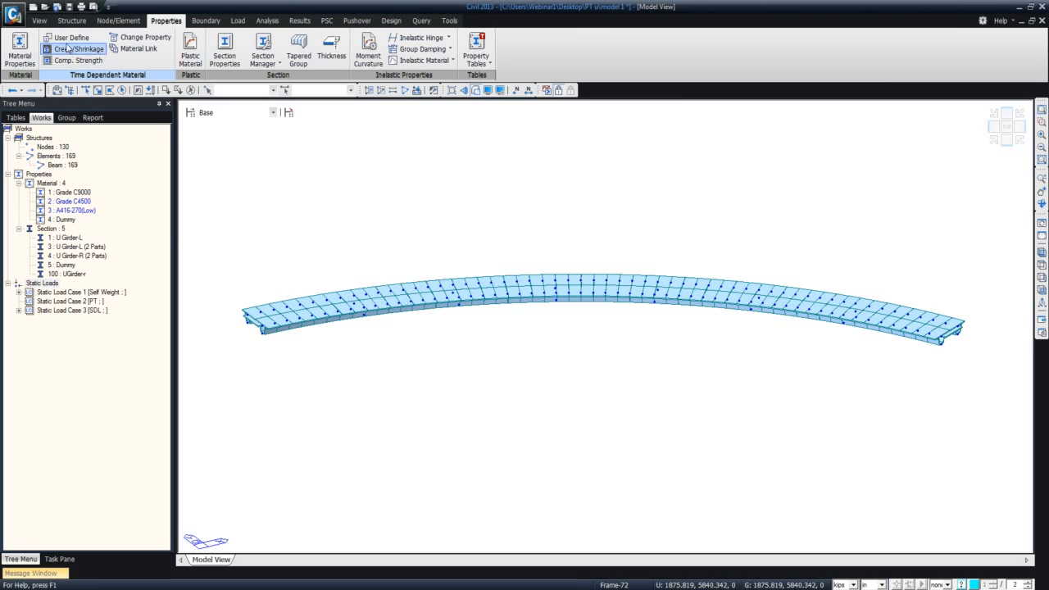
left_click(75, 49)
left_click(602, 259)
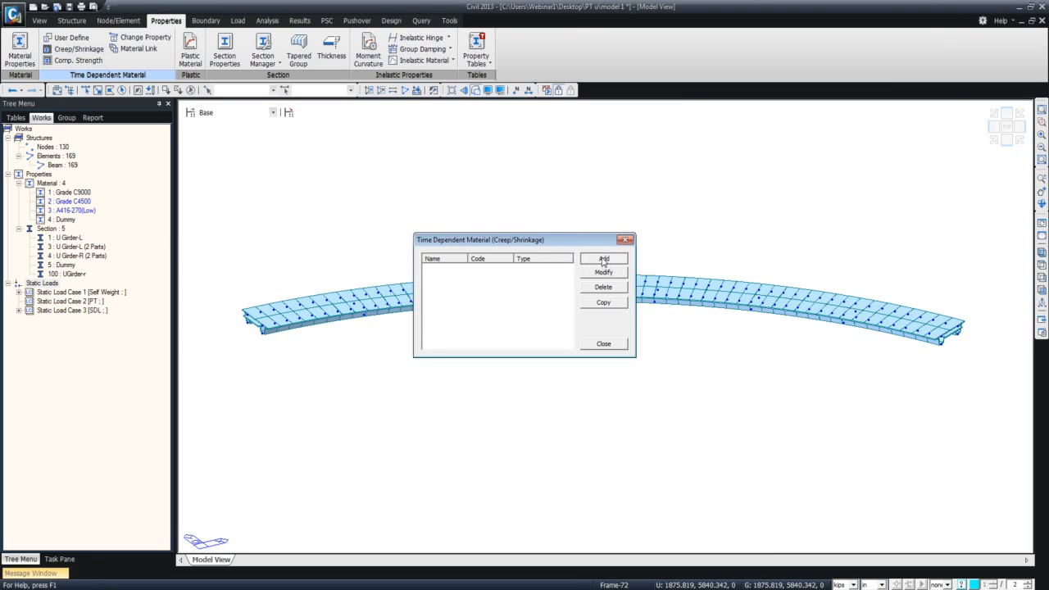
type("C")
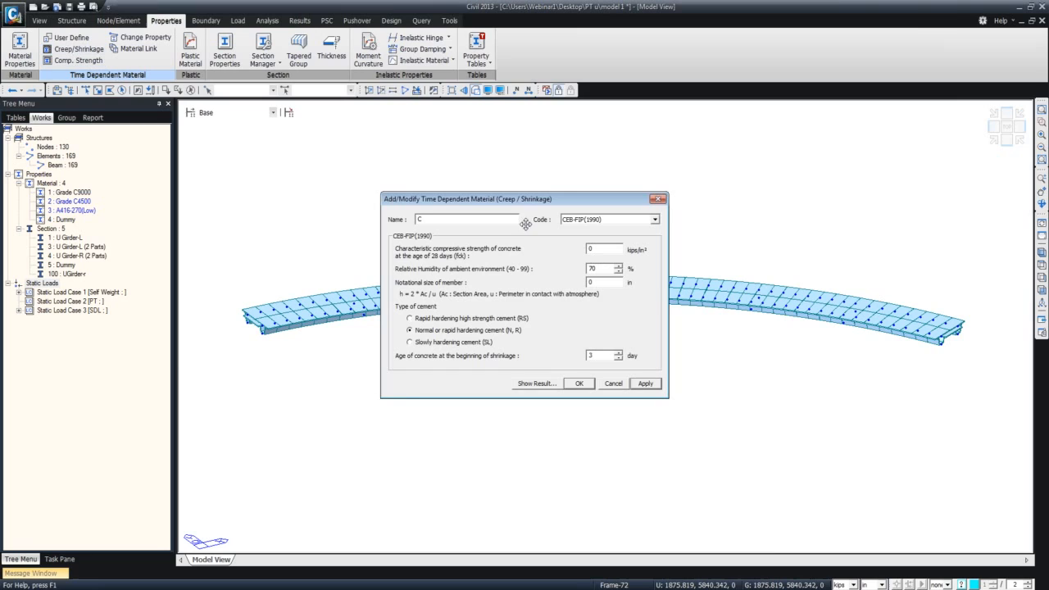
type("9000")
left_click(655, 220)
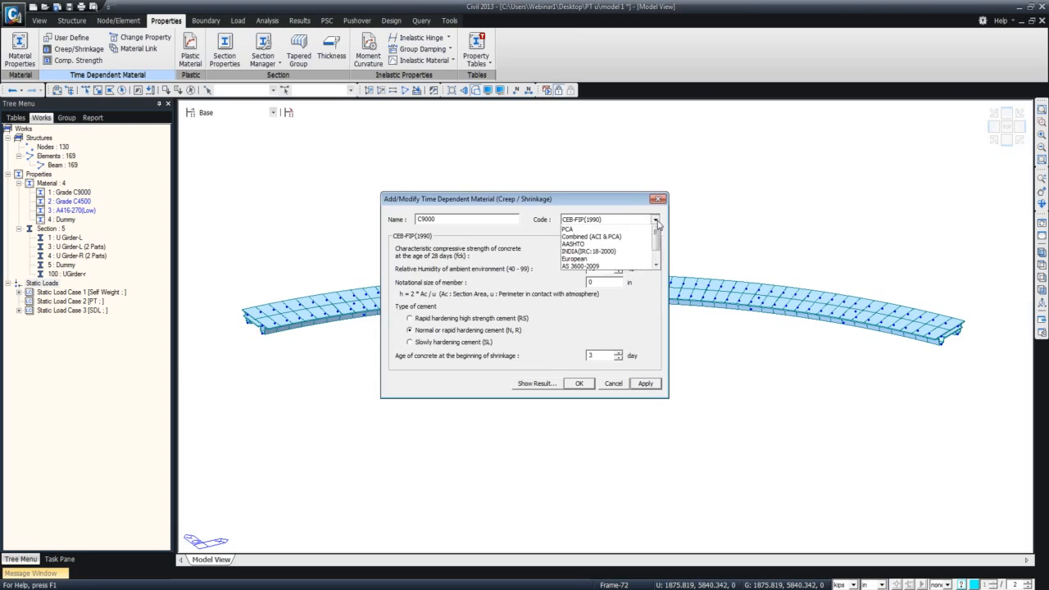
left_click(656, 222)
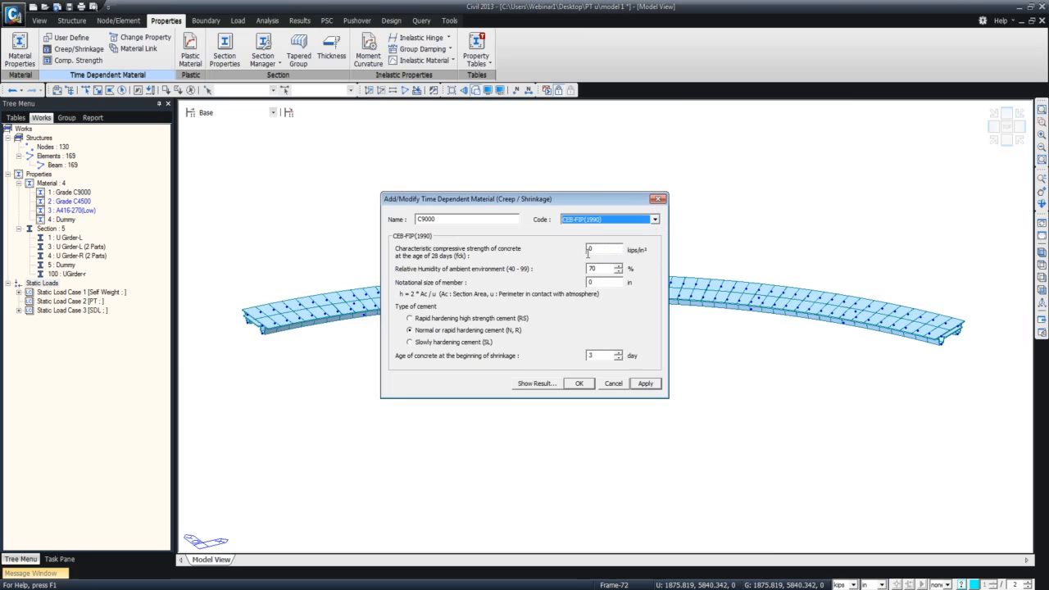
Set the 28-day compressive strength of C9000 to 9 kips/in² and its notational size of member to 12 in
key("Tab")
type("9")
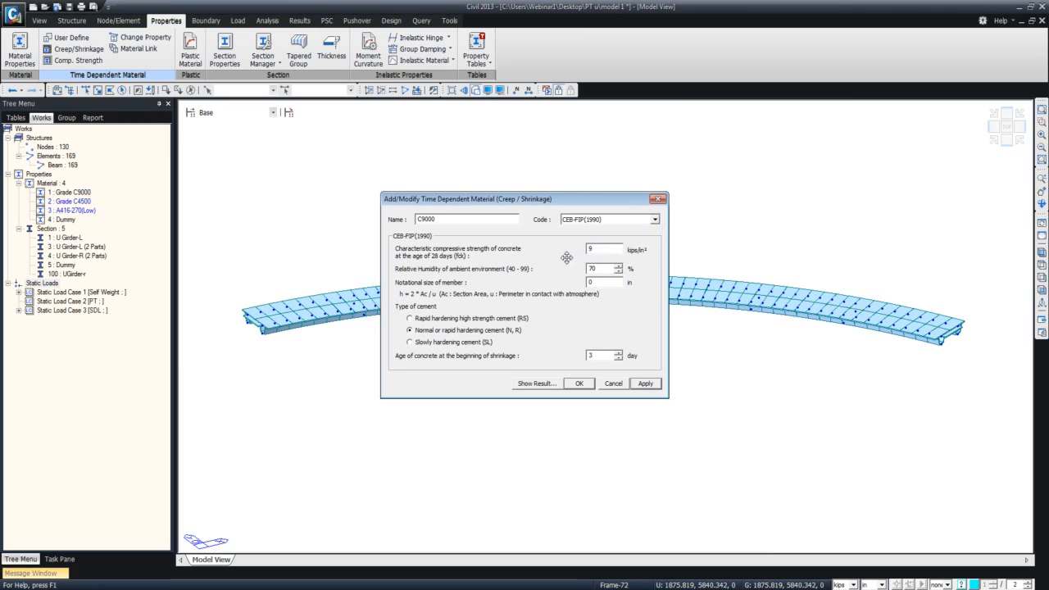
key("Tab")
key("Tab")
type("12")
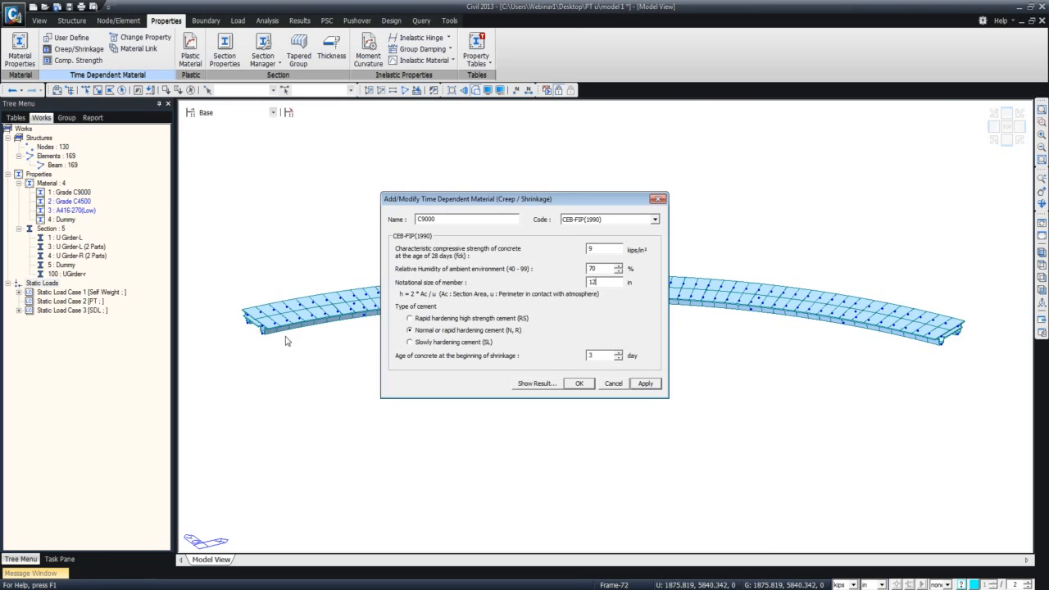
Preview the creep coefficient curve of C9000 and add the material, keeping the dialog open for another one
left_click(536, 383)
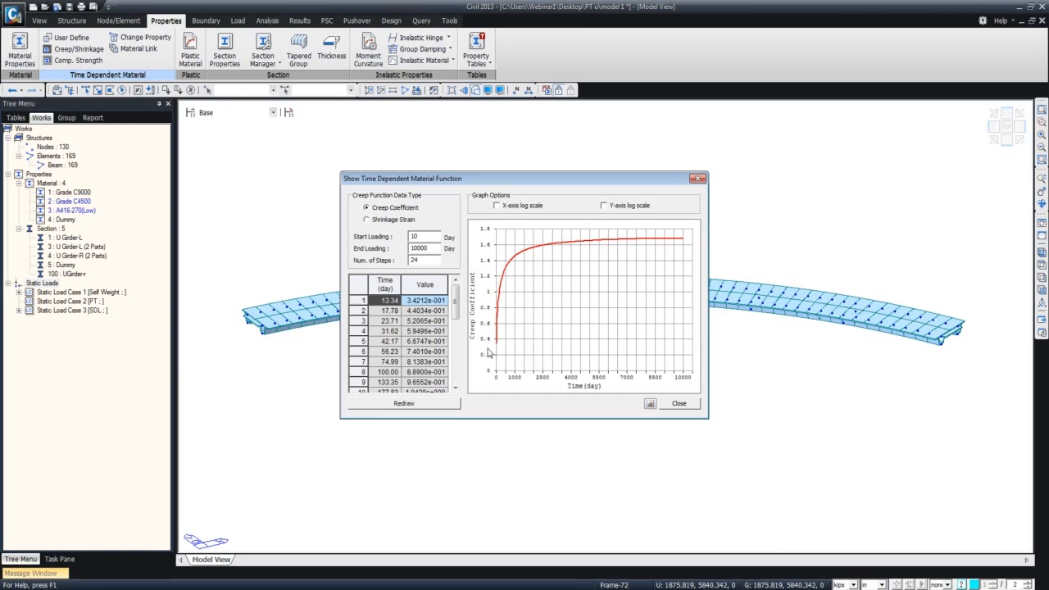
left_click(697, 178)
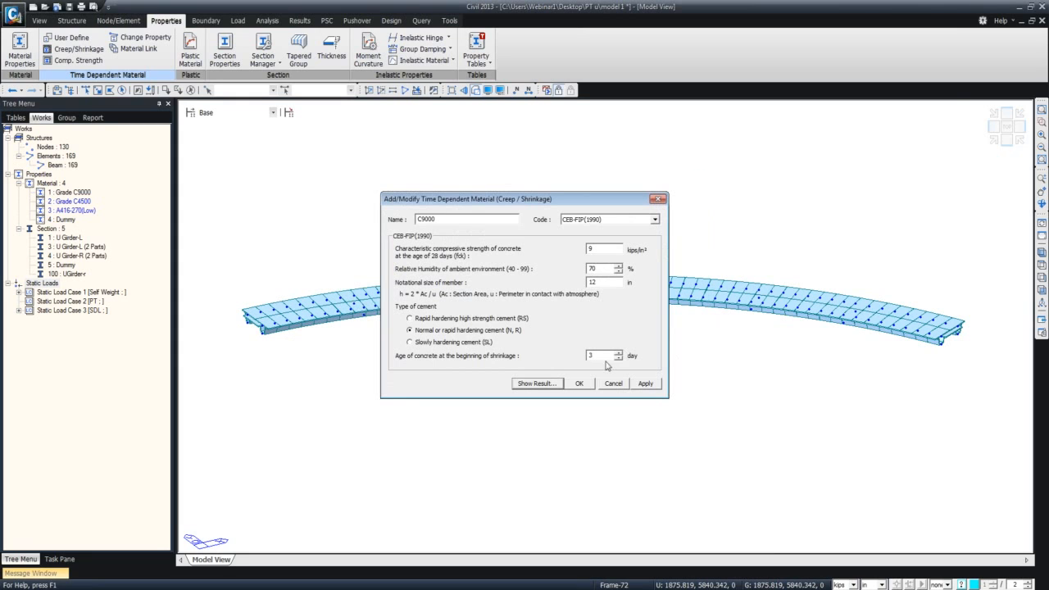
left_click(588, 385)
left_click(645, 383)
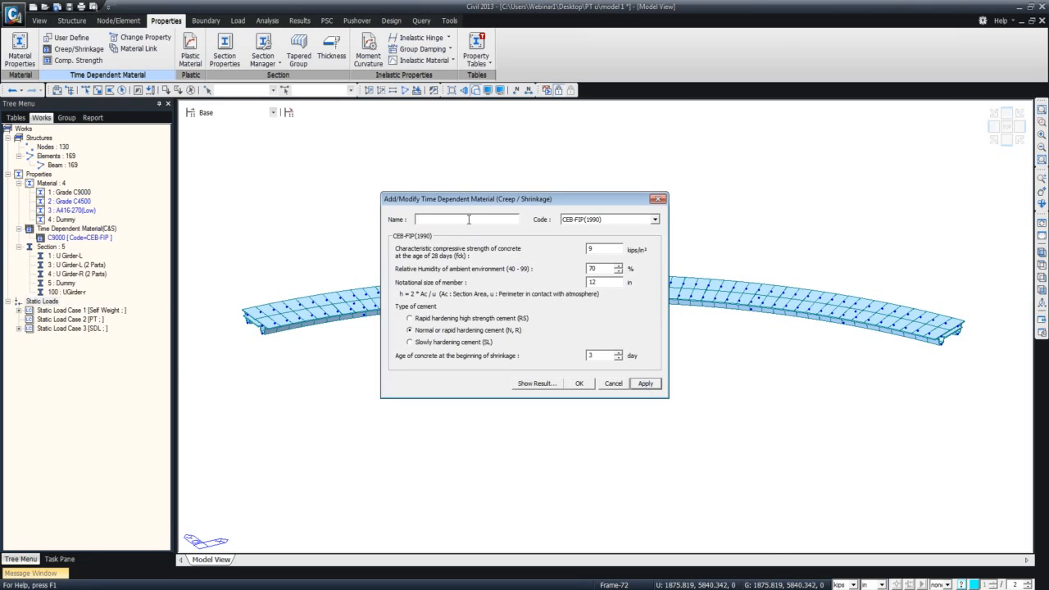
Add a second creep/shrinkage material named C4500 with a compressive strength of 4.5 kips/in² and close the creep/shrinkage list
type("C4500")
left_click_drag(592, 247, 566, 249)
type("4.5")
left_click(579, 383)
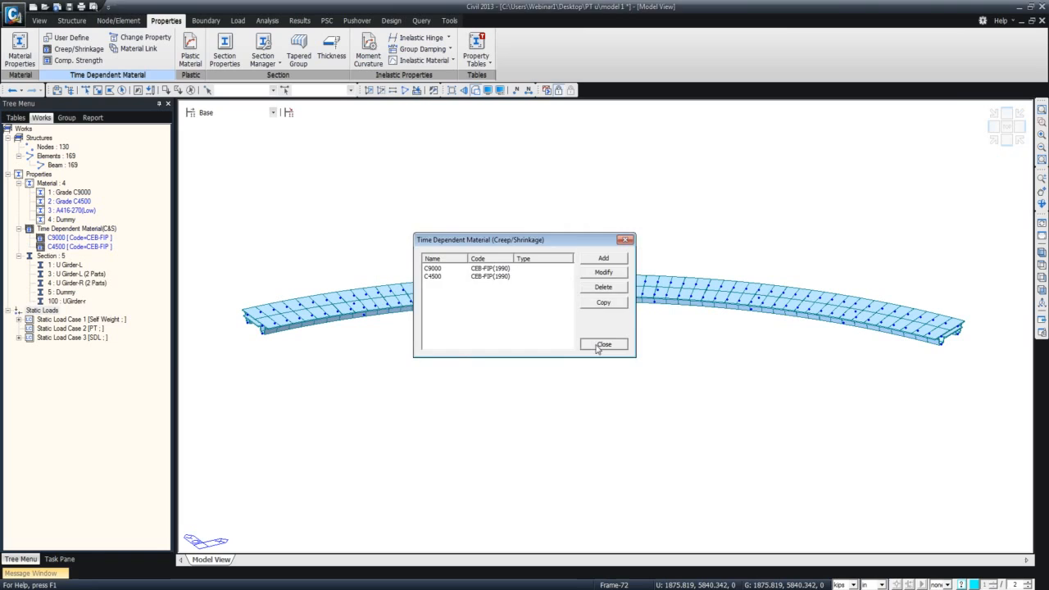
left_click(602, 343)
Start a compressive strength time dependent material named C9000 using the CEB-FIP code for its strength development
left_click(78, 60)
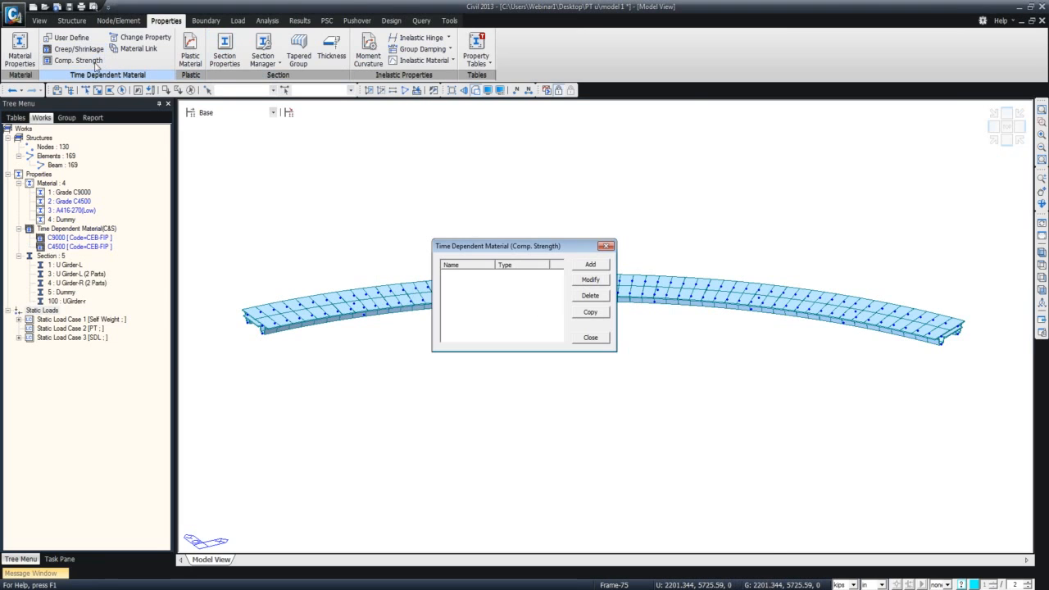
left_click(583, 264)
type("C")
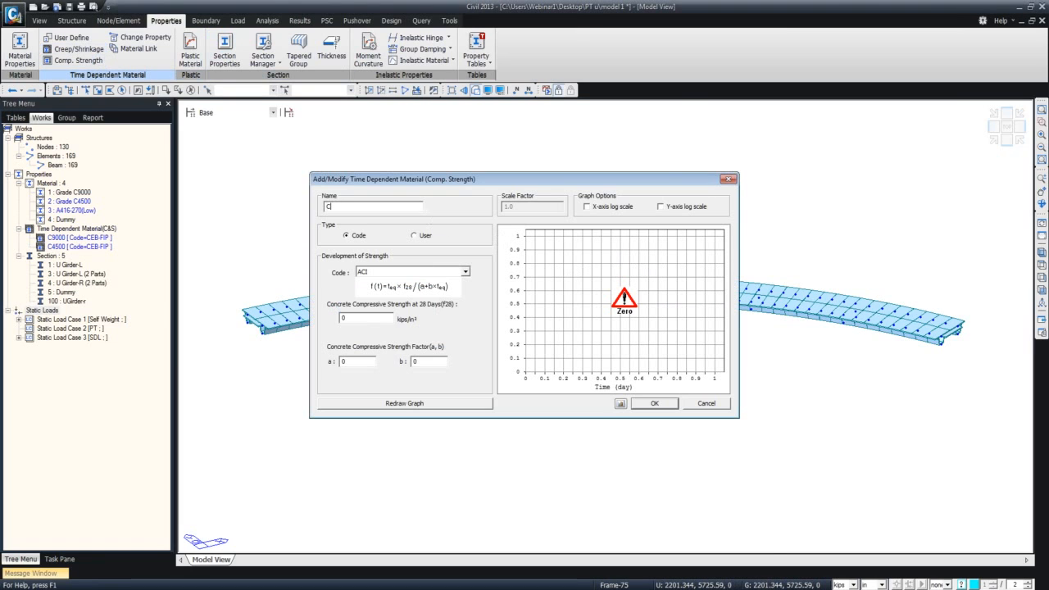
type("9000")
left_click(464, 276)
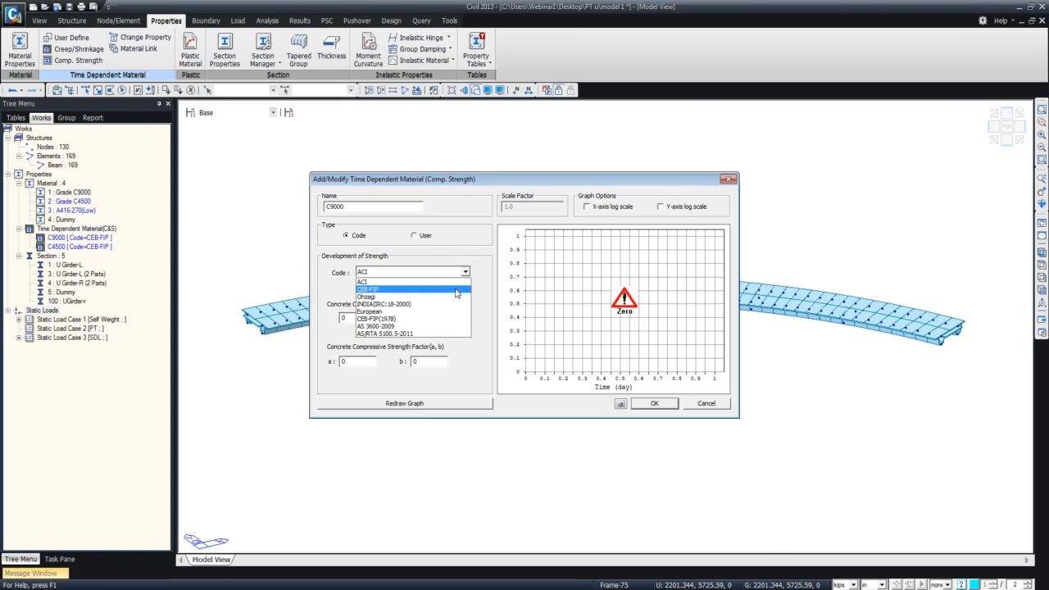
left_click(450, 282)
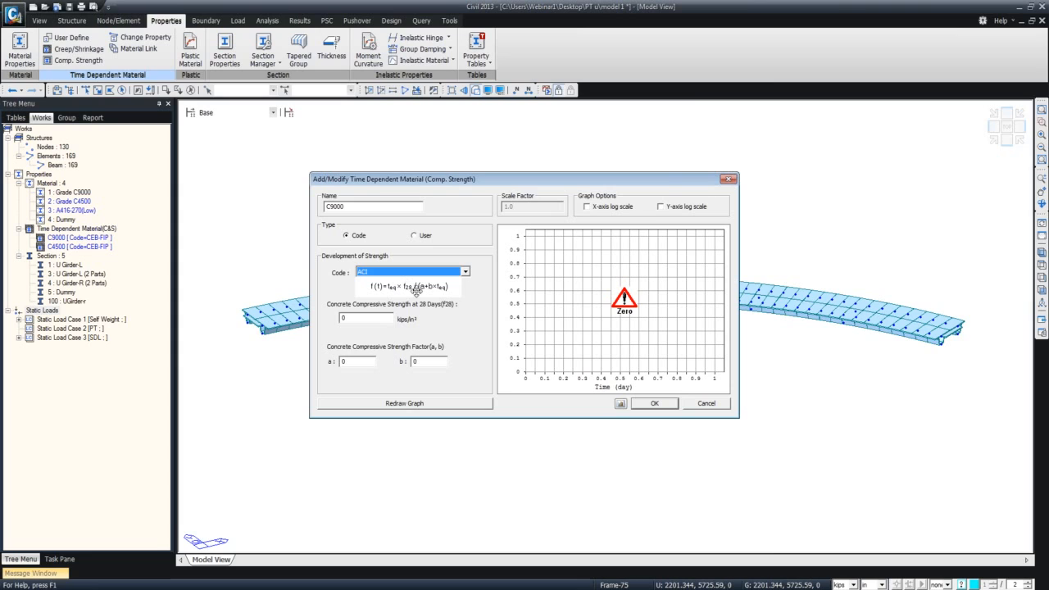
left_click(464, 277)
left_click(451, 291)
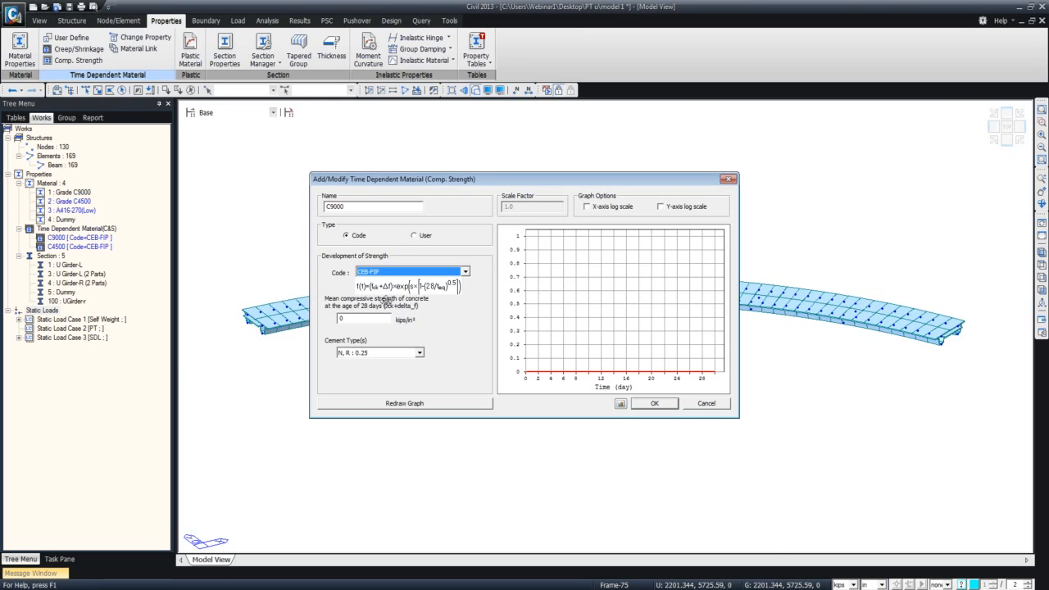
Set the 28-day mean compressive strength of C9000 to 9+1.16 kips/in², redraw its strength curve and add the material
left_click(338, 317)
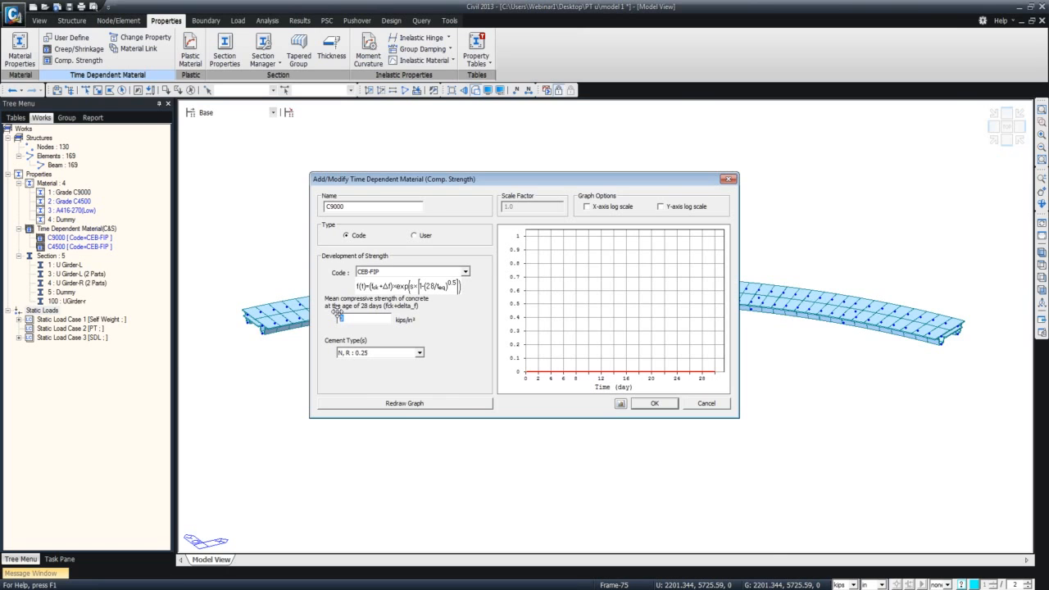
key("BackSpace")
type("9+1016")
left_click(460, 408)
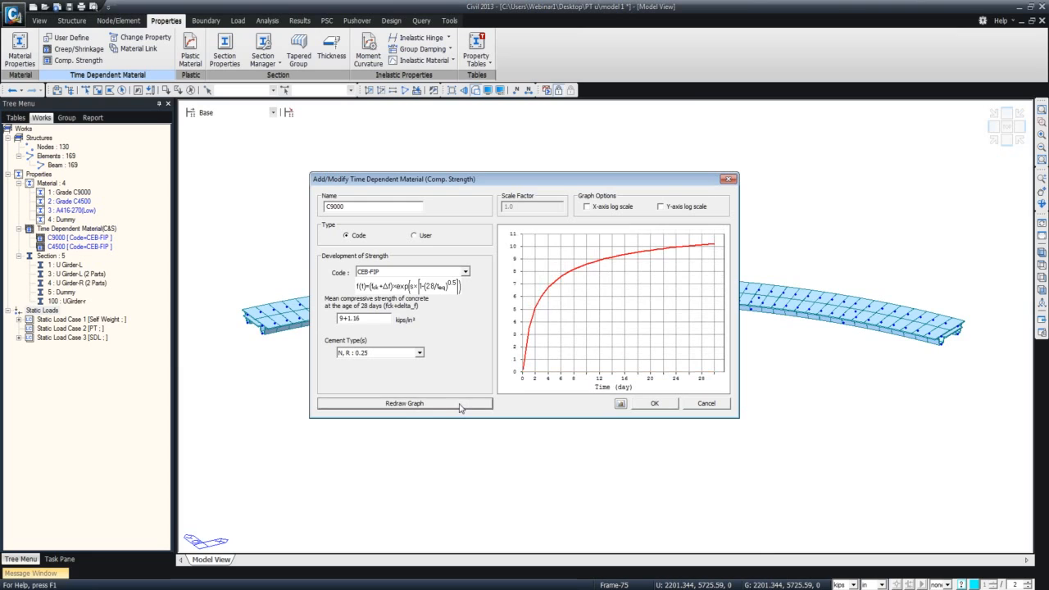
left_click(647, 403)
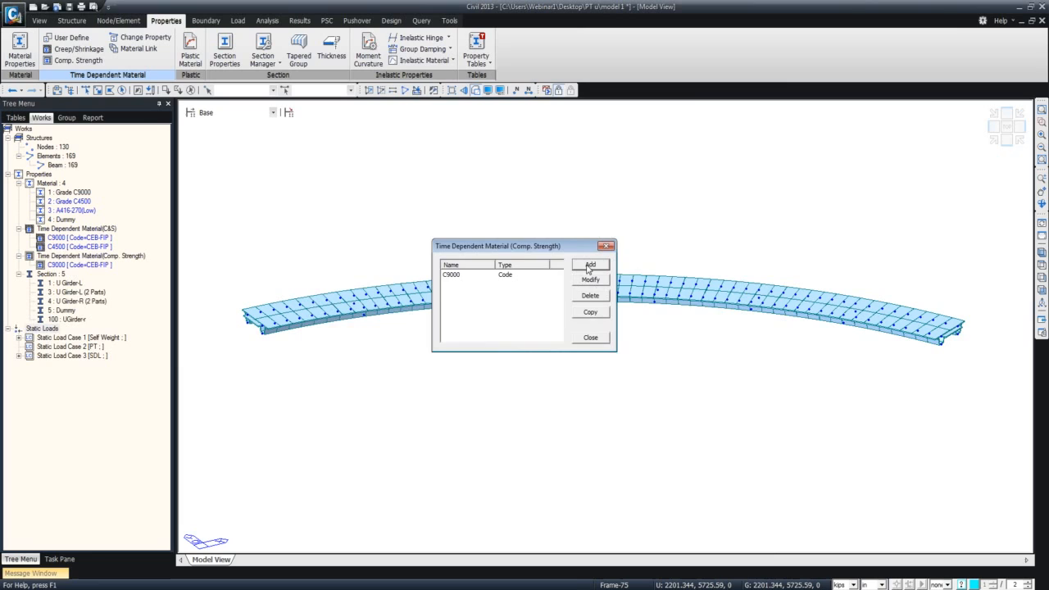
Add a compressive strength material named C4500 using CEB-FIP and a mean strength of 4.5+1.16 kips/in², and close the list
left_click(589, 269)
type("C")
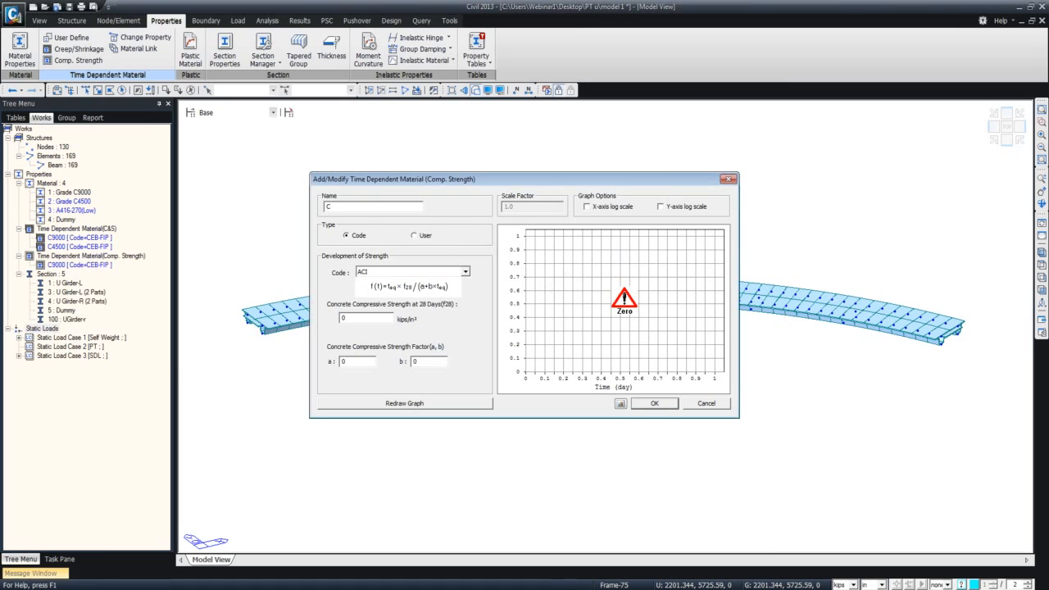
type("4500")
left_click(465, 271)
left_click(393, 288)
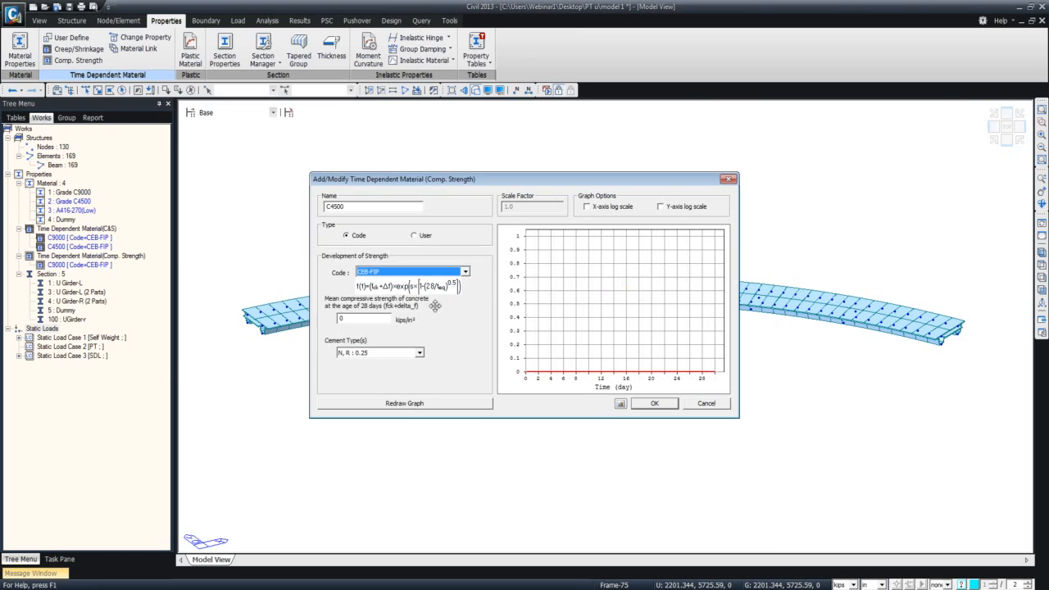
left_click(378, 319)
type("4.5")
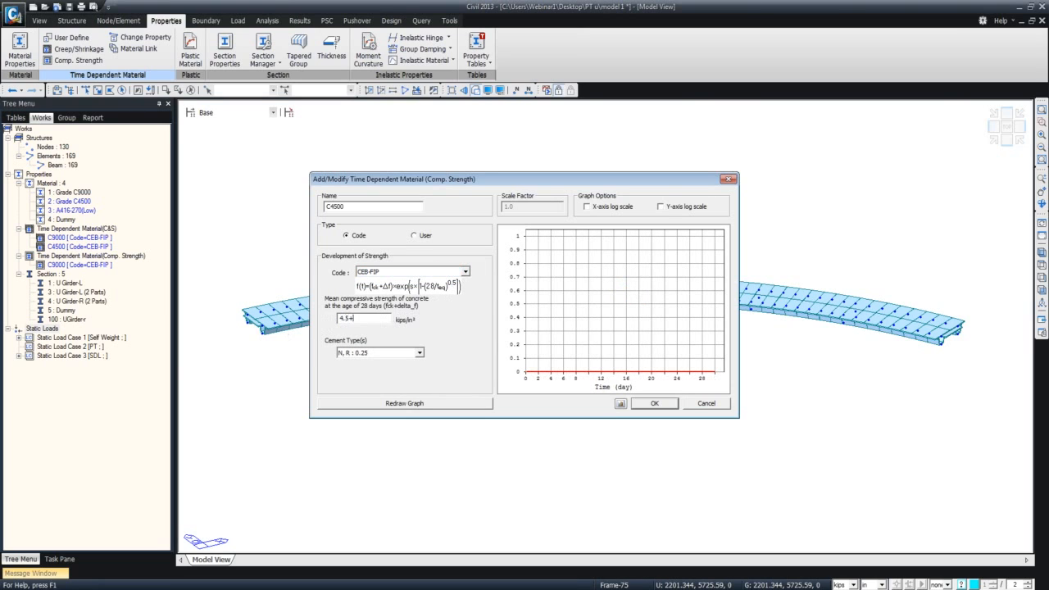
type("+1.16")
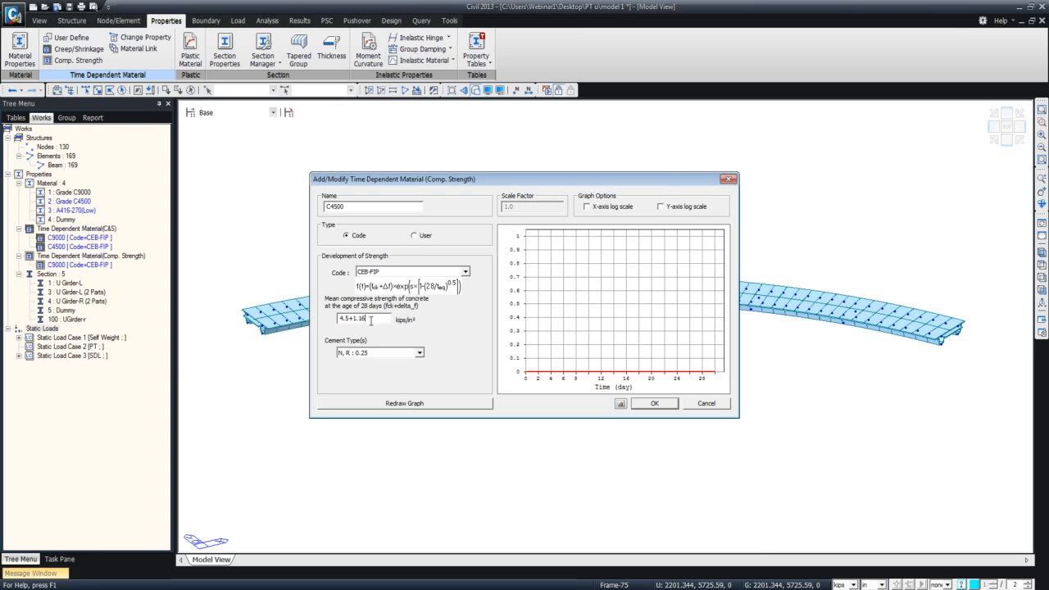
left_click(400, 404)
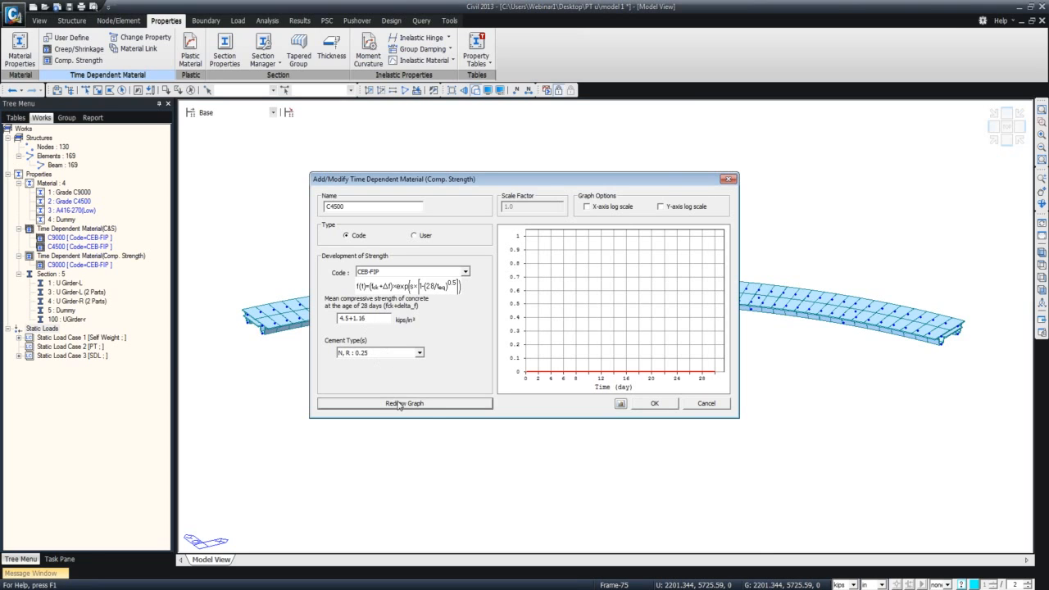
left_click(645, 407)
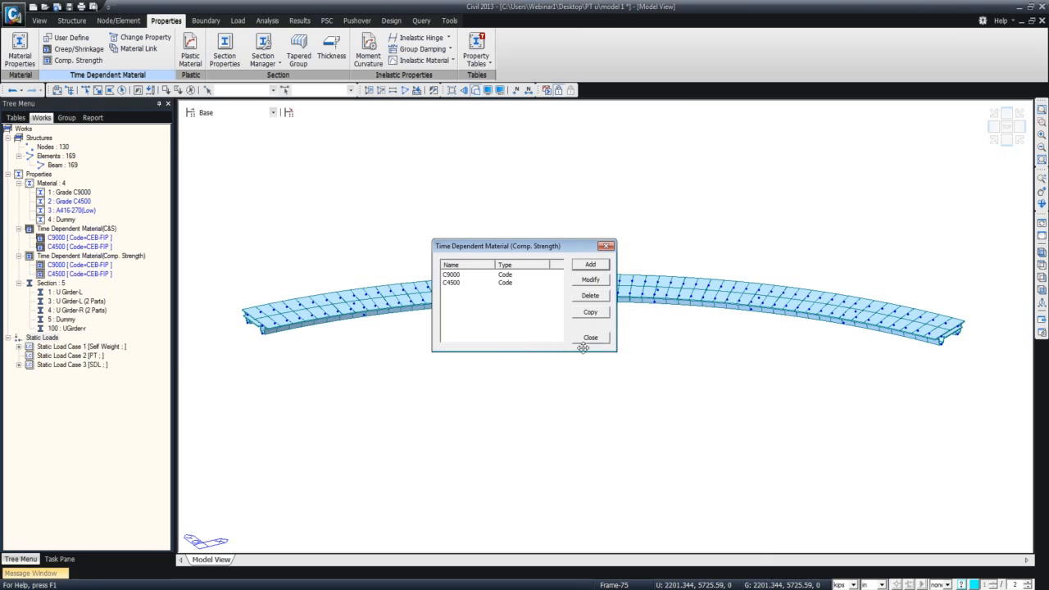
left_click(585, 340)
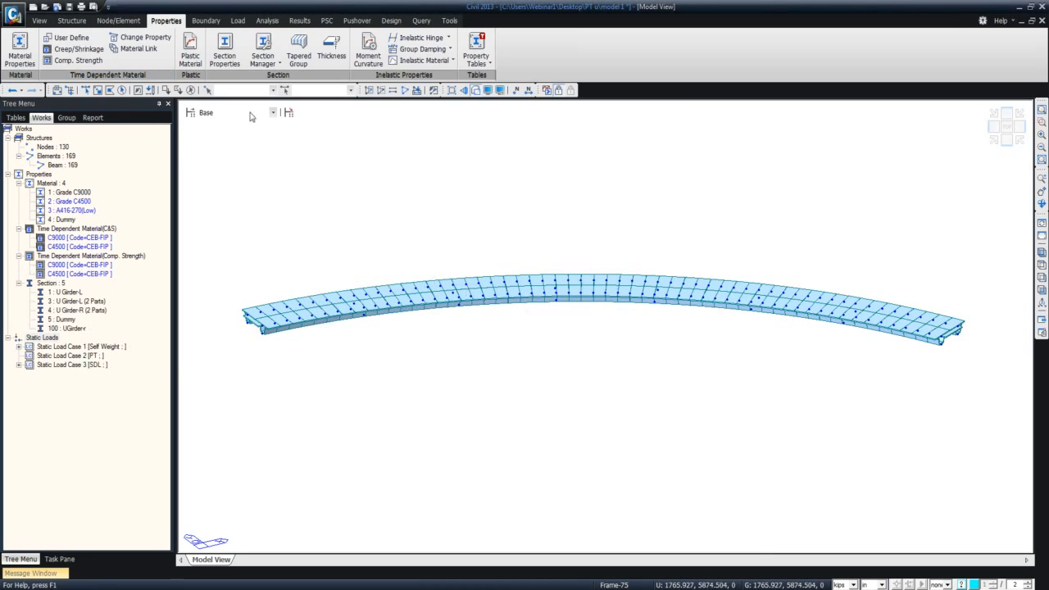
Link the C9000 creep/shrinkage and C9000 compressive strength definitions to the material Grade C9000
left_click(131, 49)
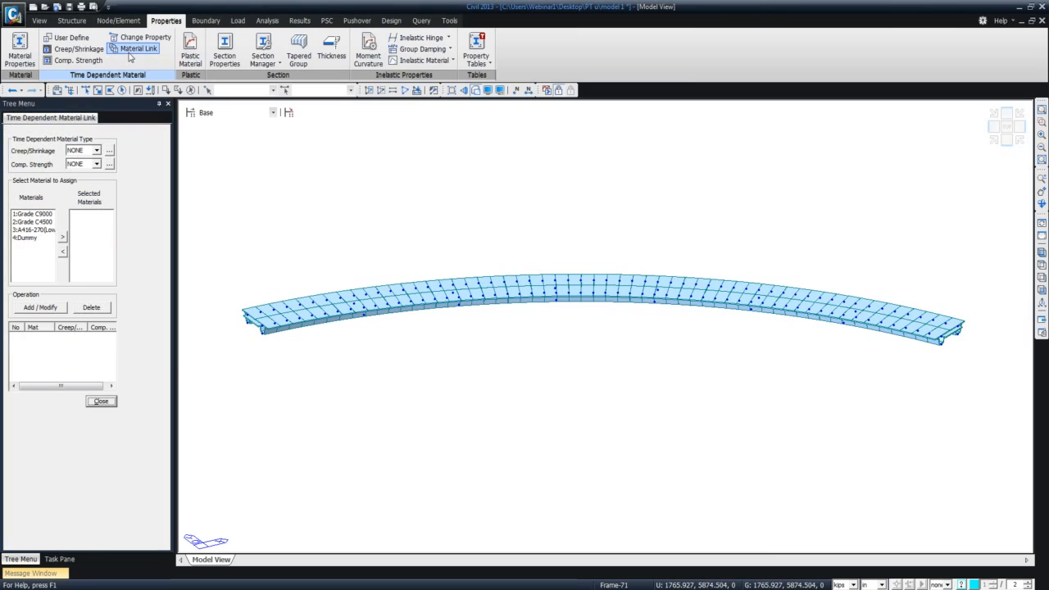
left_click(96, 151)
left_click(86, 167)
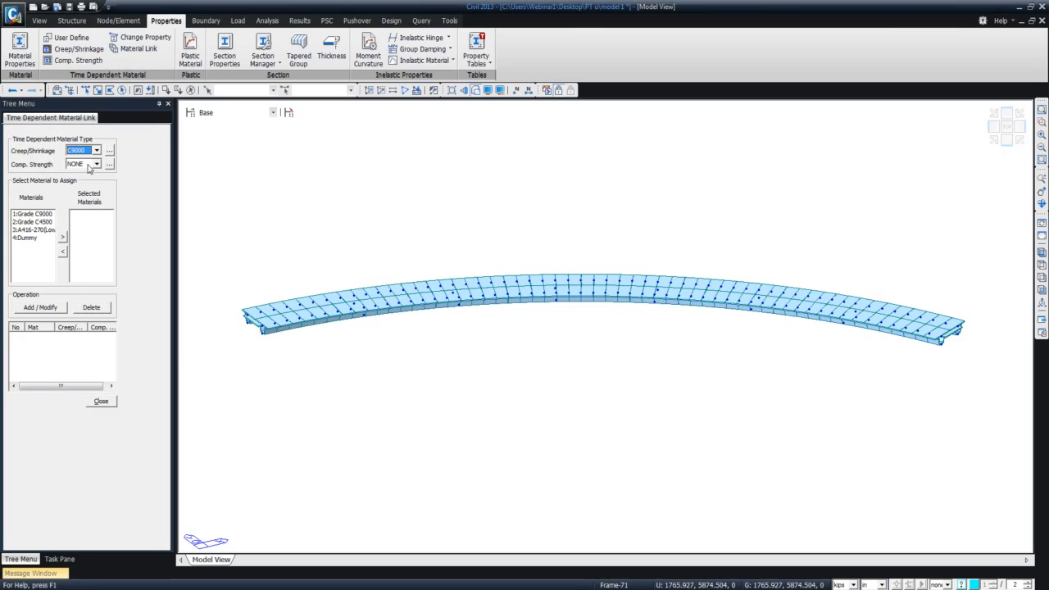
left_click(96, 163)
left_click(82, 171)
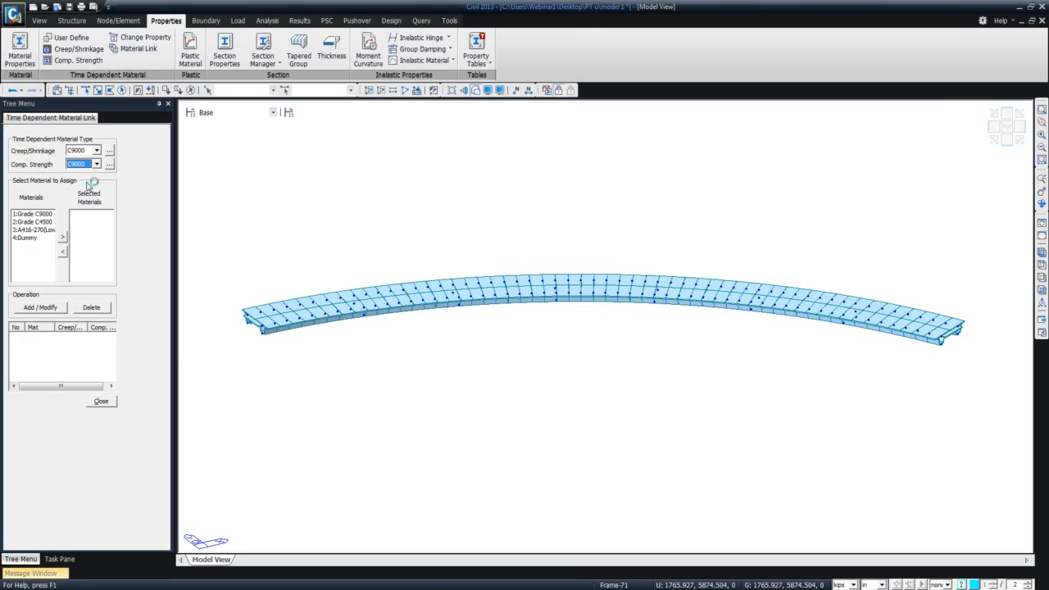
left_click(49, 214)
left_click(62, 237)
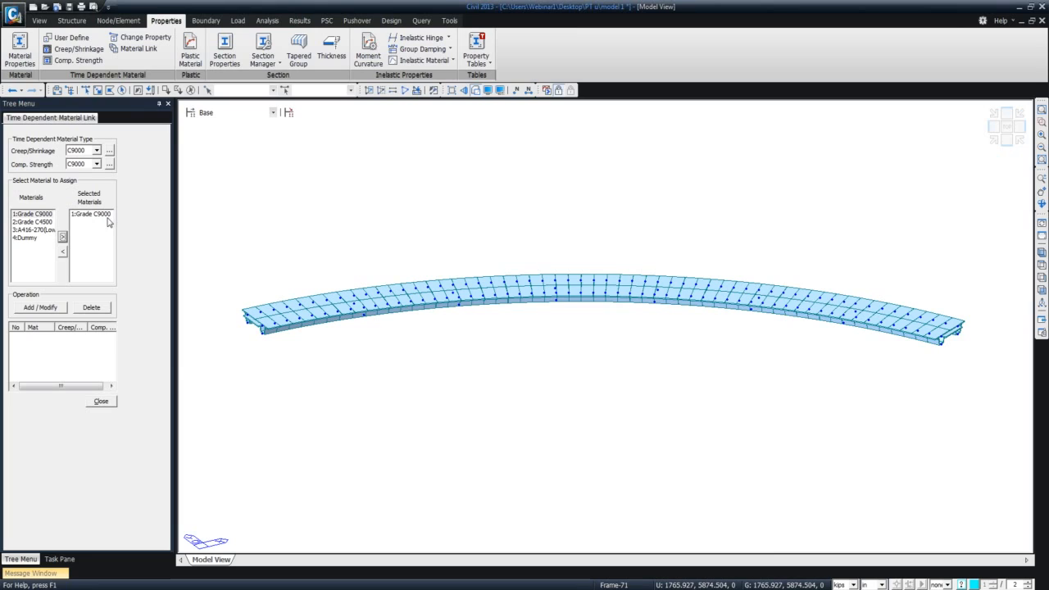
left_click(60, 309)
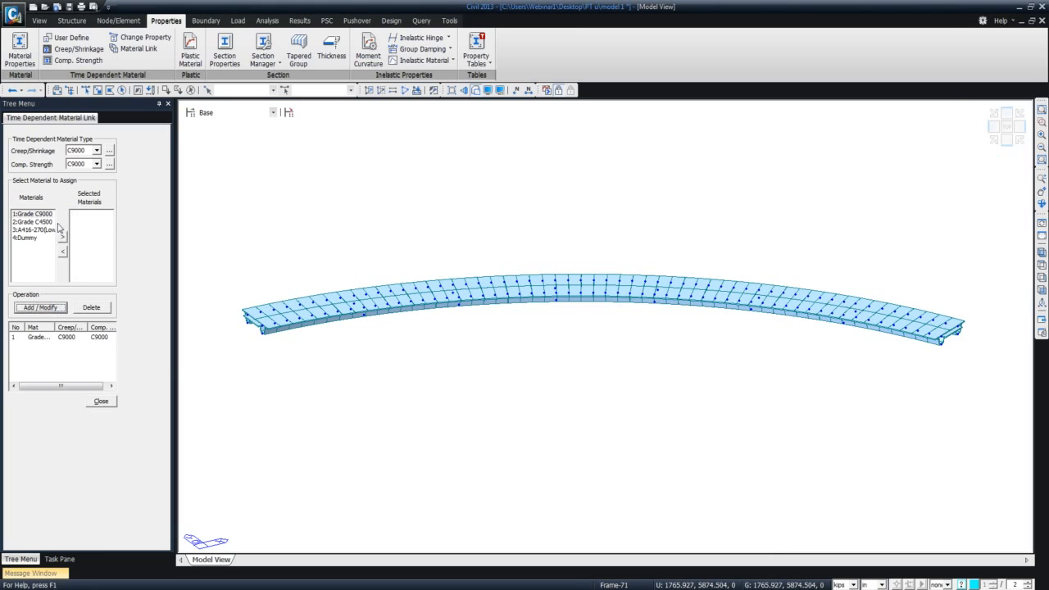
Link the C4500 creep/shrinkage and C4500 compressive strength definitions to the material Grade C4500 and finish the material link
left_click(96, 151)
left_click(76, 176)
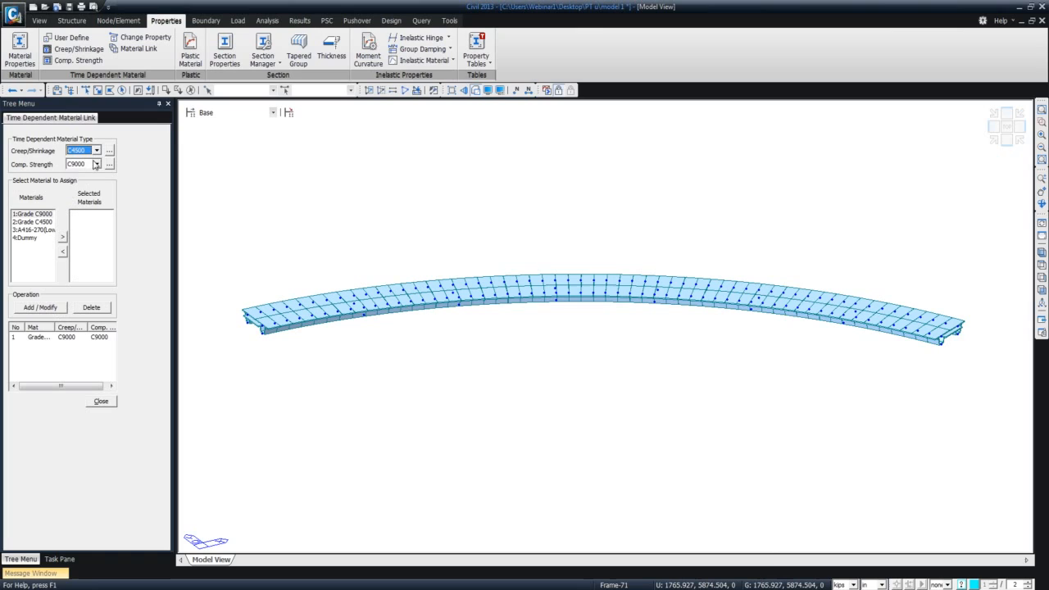
left_click(96, 164)
left_click(75, 189)
left_click(33, 221)
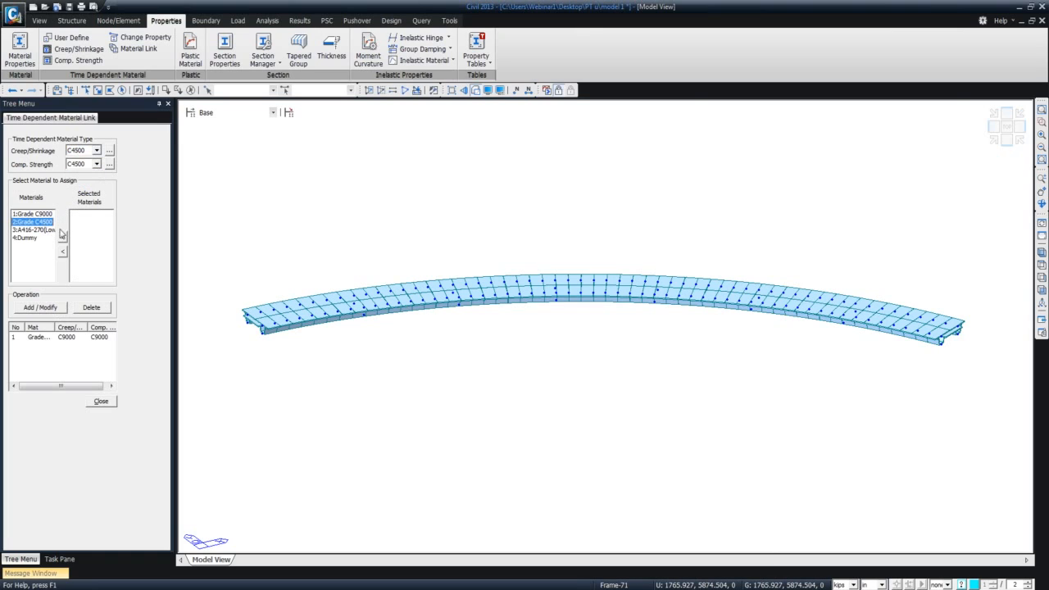
left_click(63, 238)
left_click(62, 309)
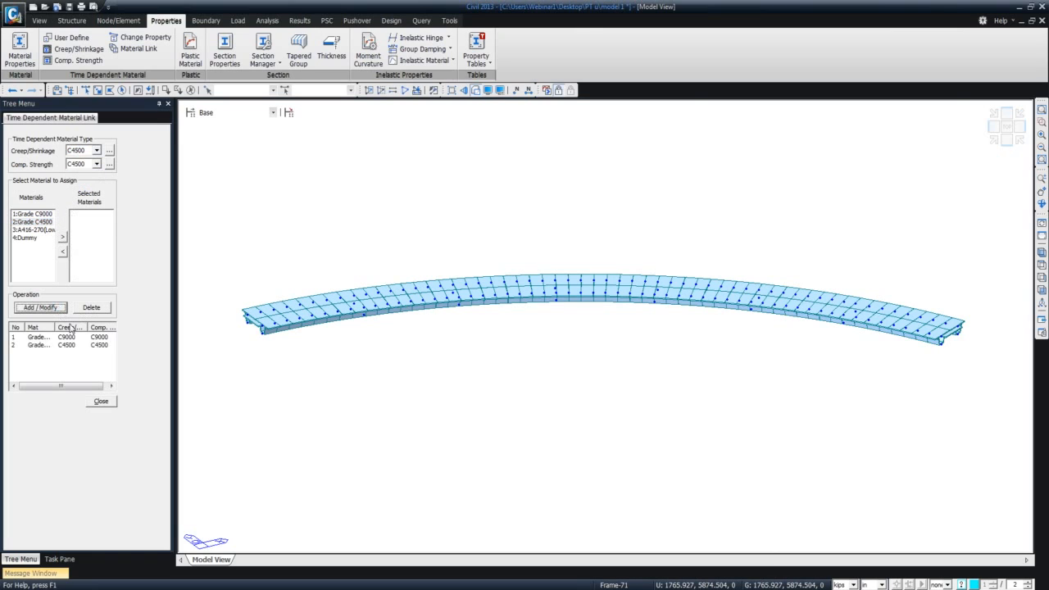
left_click(101, 401)
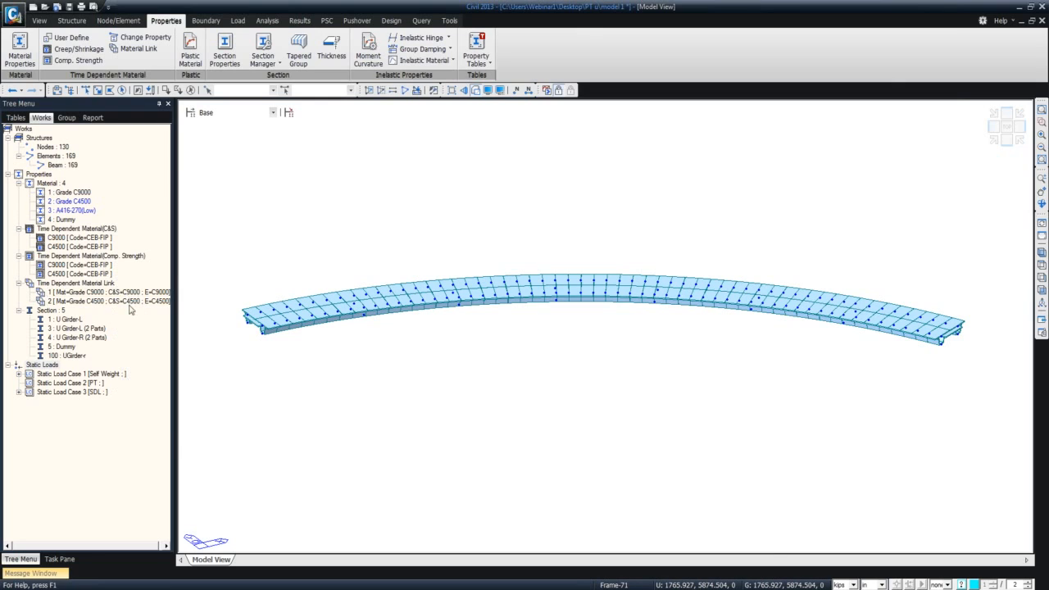
Switch to the program window holding the Sample model and open the model 2 file in it
left_click(155, 588)
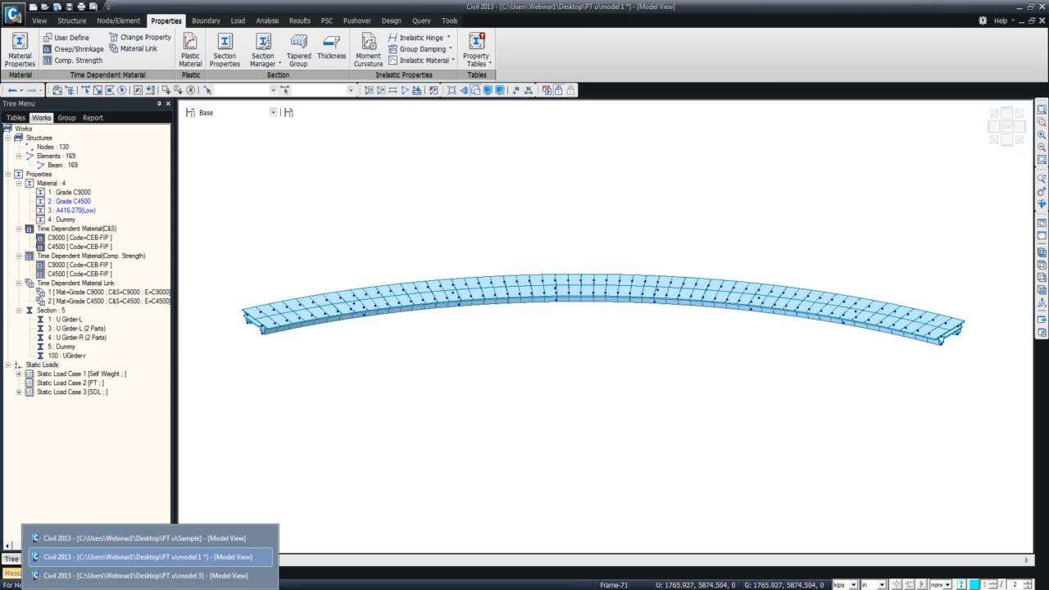
left_click(227, 559)
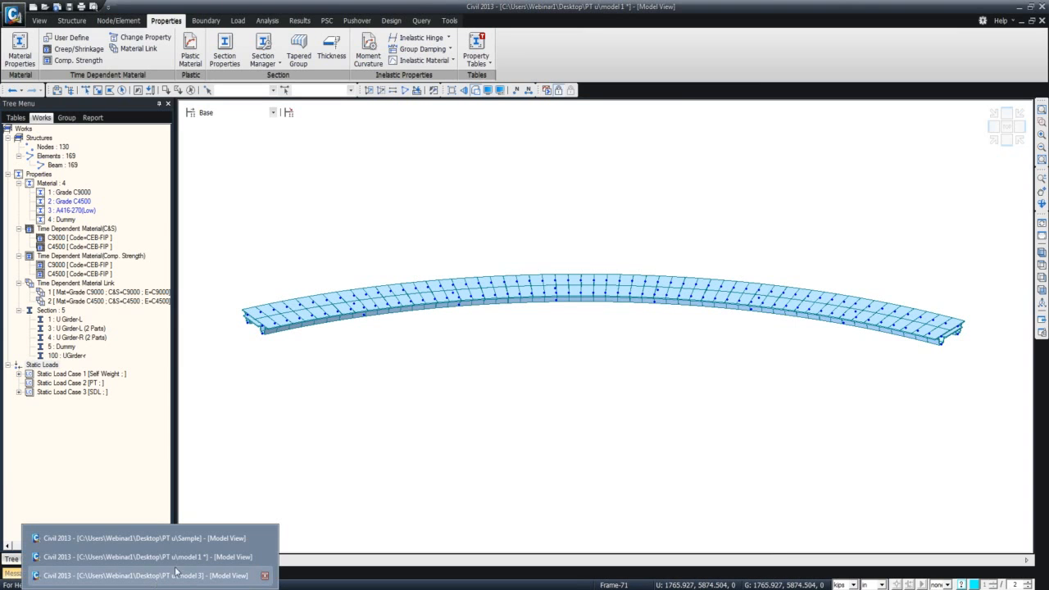
left_click(209, 538)
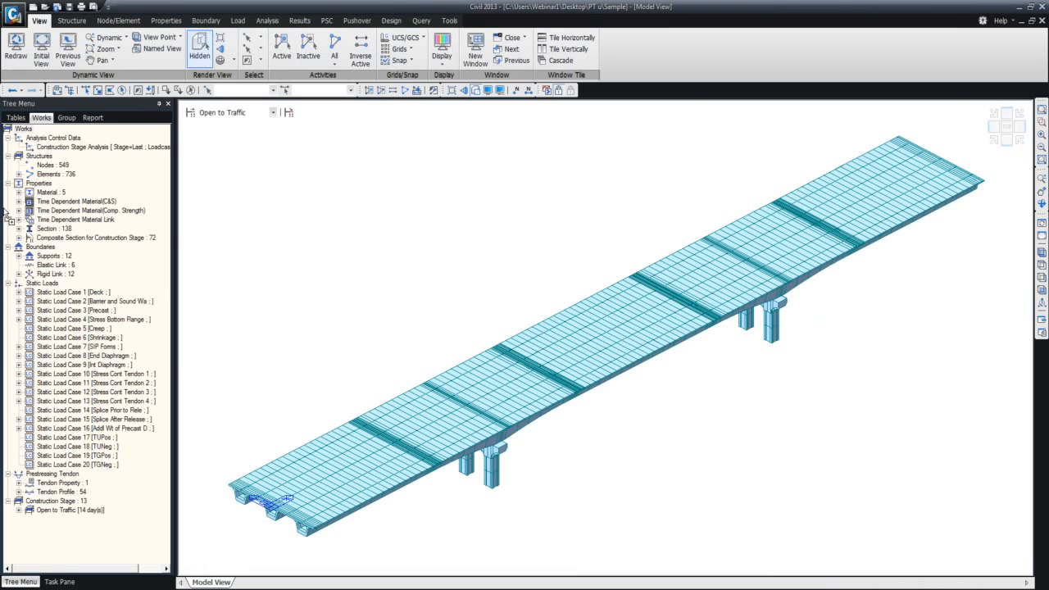
left_click_drag(3, 209, 368, 267)
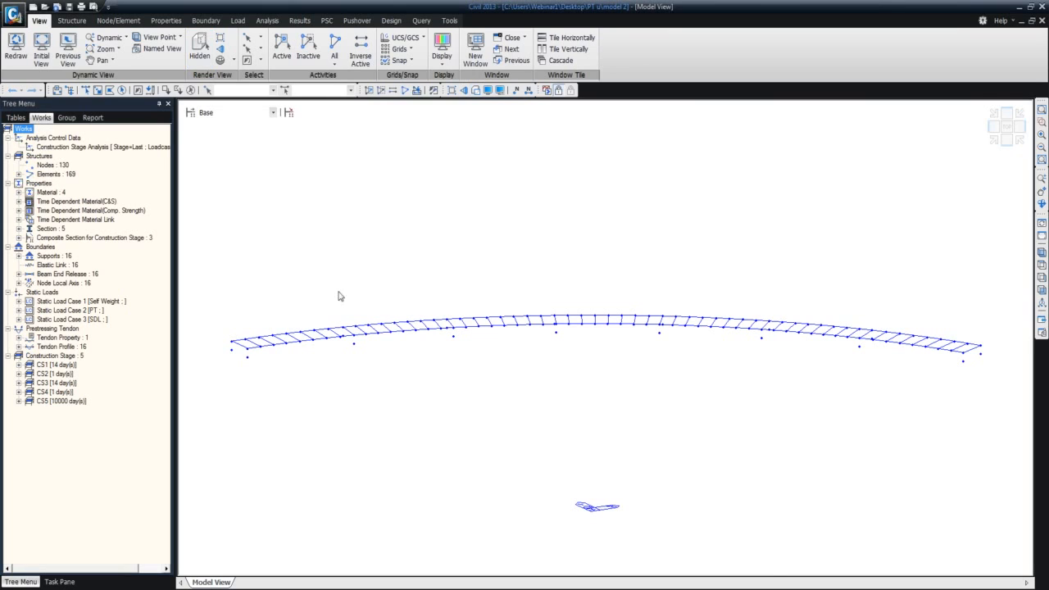
Examine the Web tendon property, including its available tendon types, and close it without changes
left_click(19, 338)
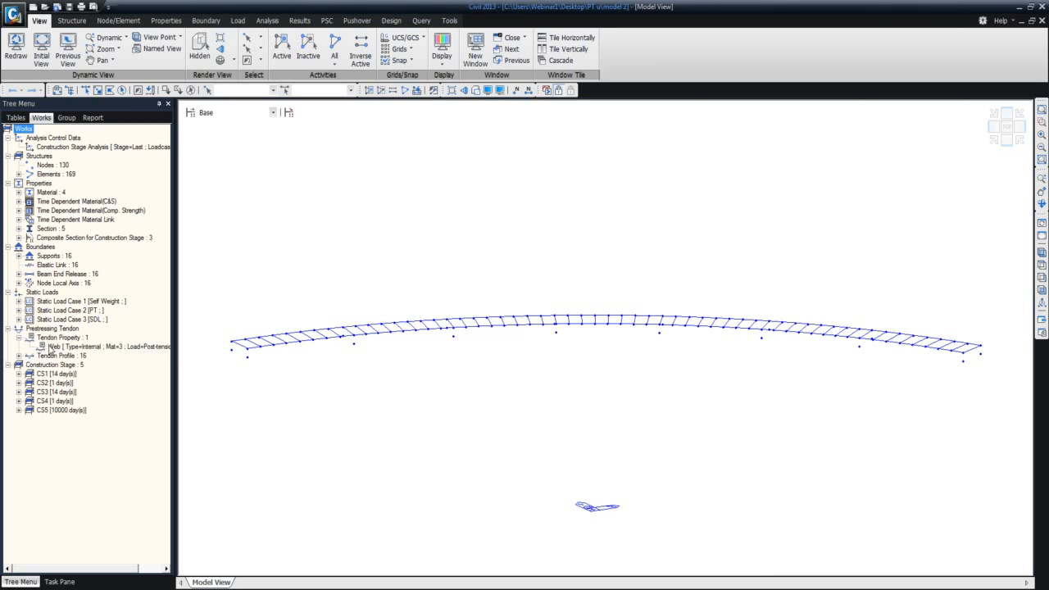
double_click(51, 347)
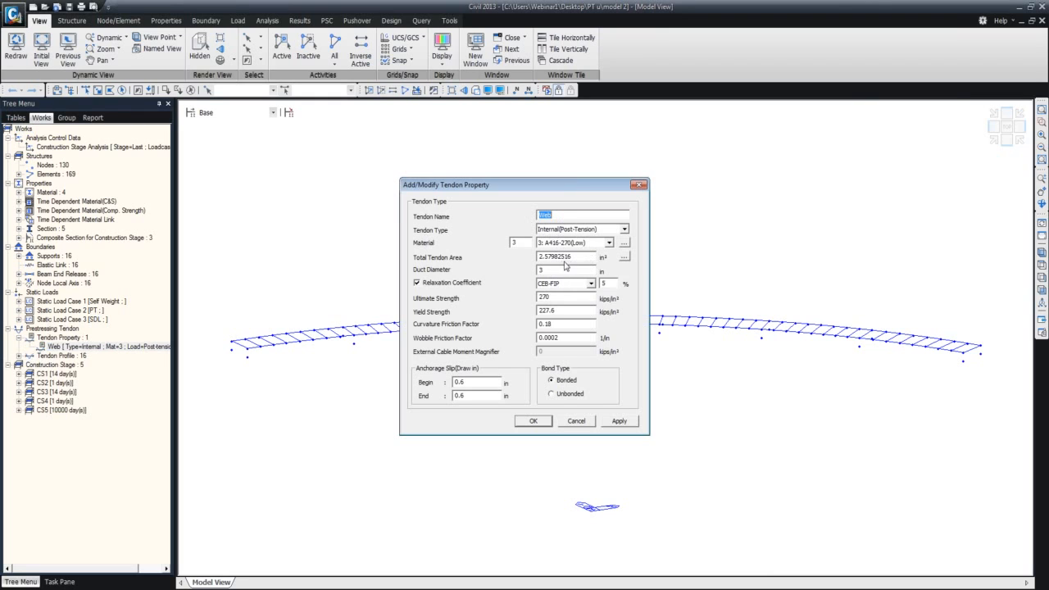
left_click(625, 232)
left_click(625, 231)
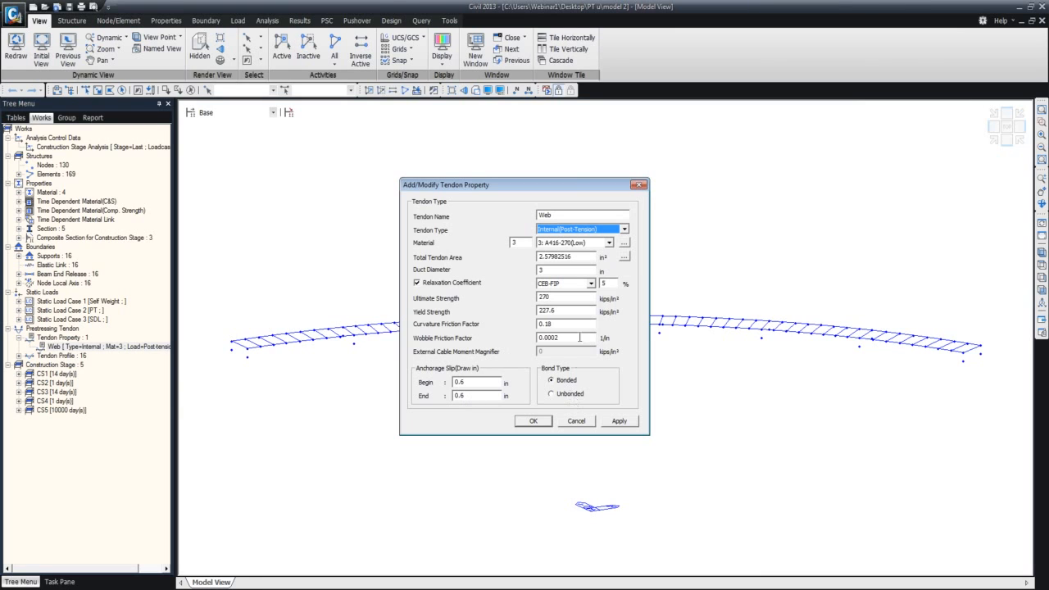
left_click(639, 186)
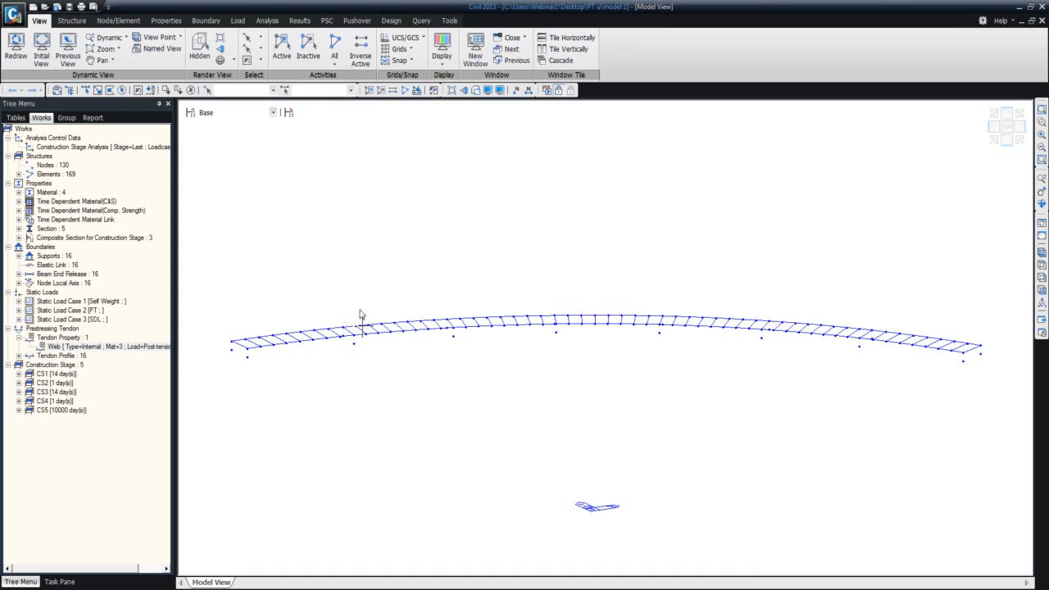
List the tendon profiles, select the inner curved girder line with a polygon in plan view, and show one girder line alone in isometric view
double_click(41, 356)
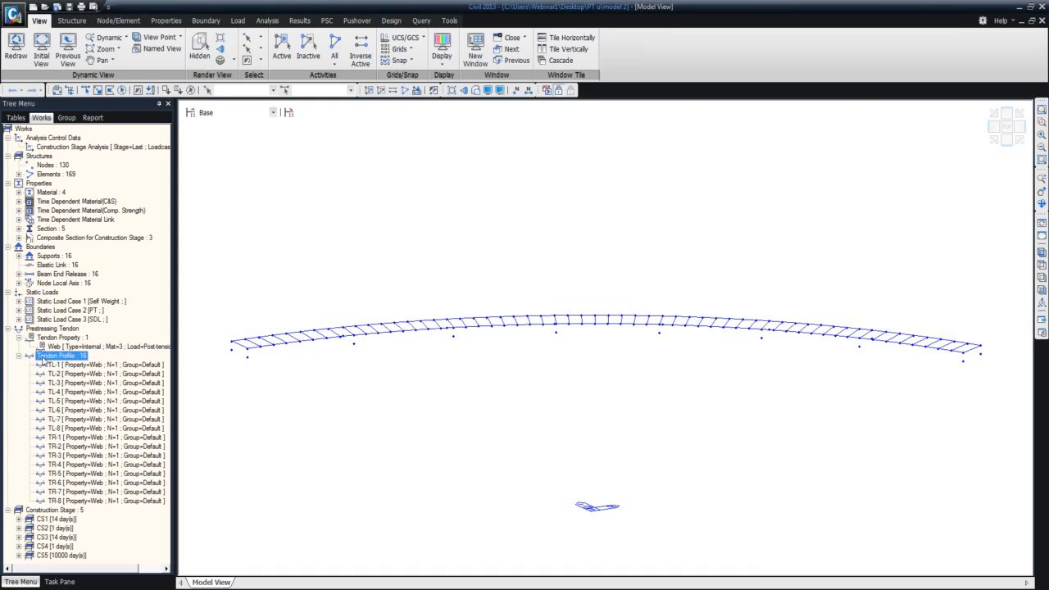
left_click(1007, 128)
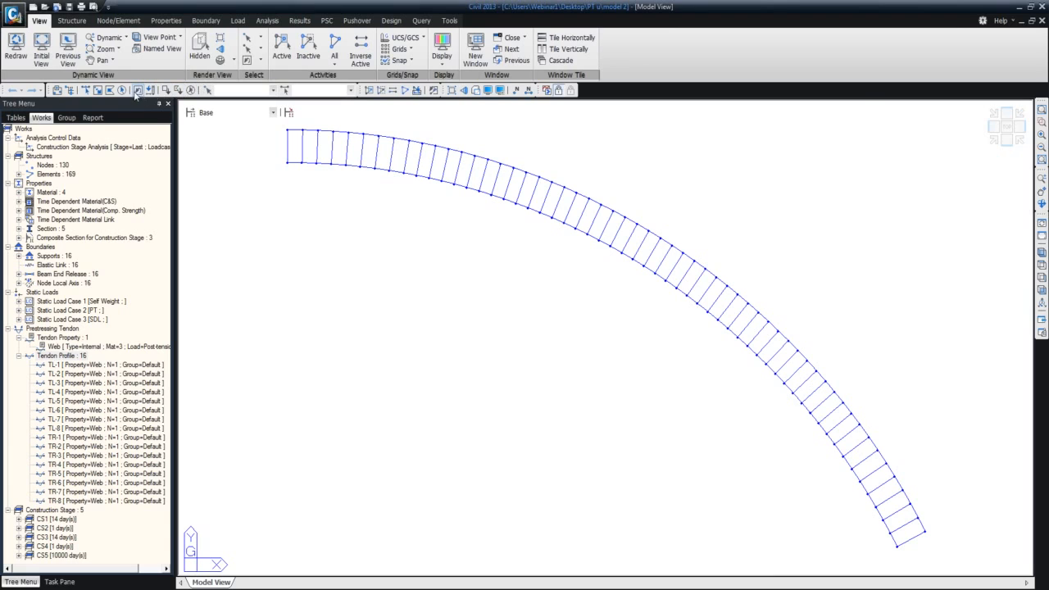
left_click(108, 92)
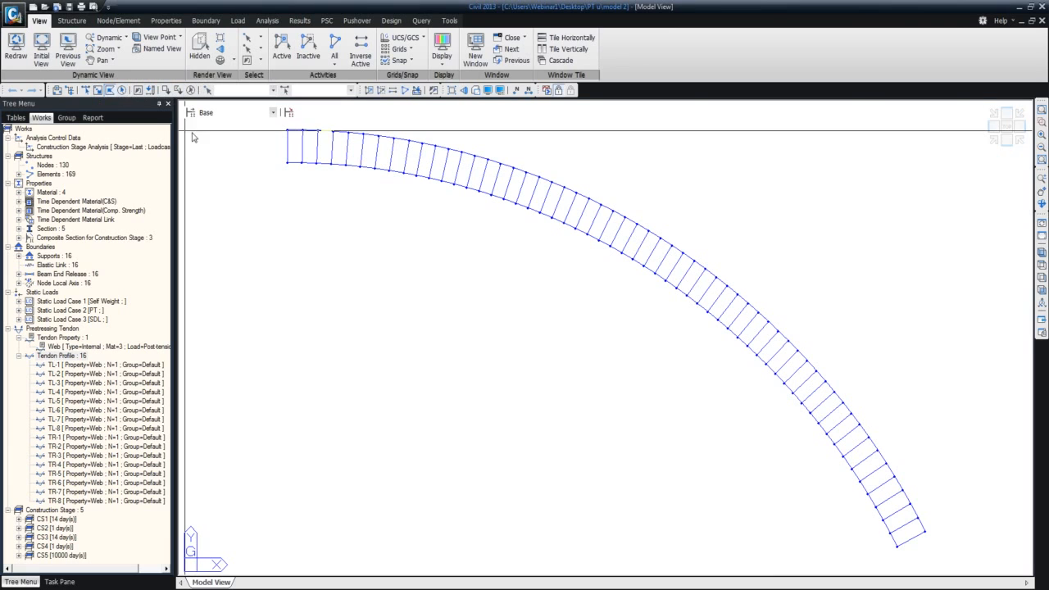
left_click(265, 148)
left_click(401, 161)
left_click(546, 202)
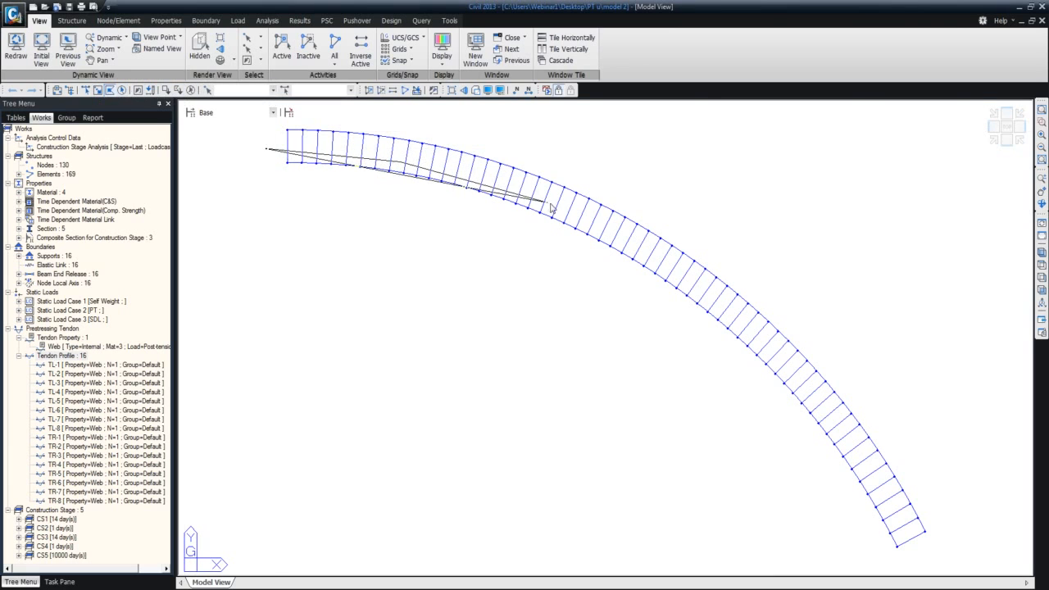
left_click(685, 281)
left_click(802, 373)
left_click(878, 485)
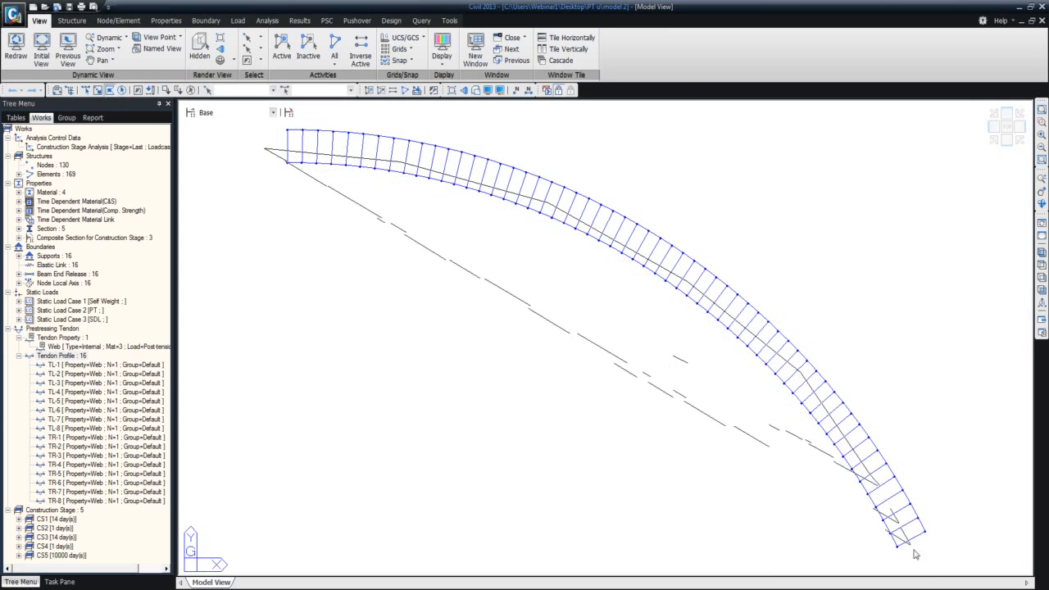
left_click(922, 572)
double_click(455, 355)
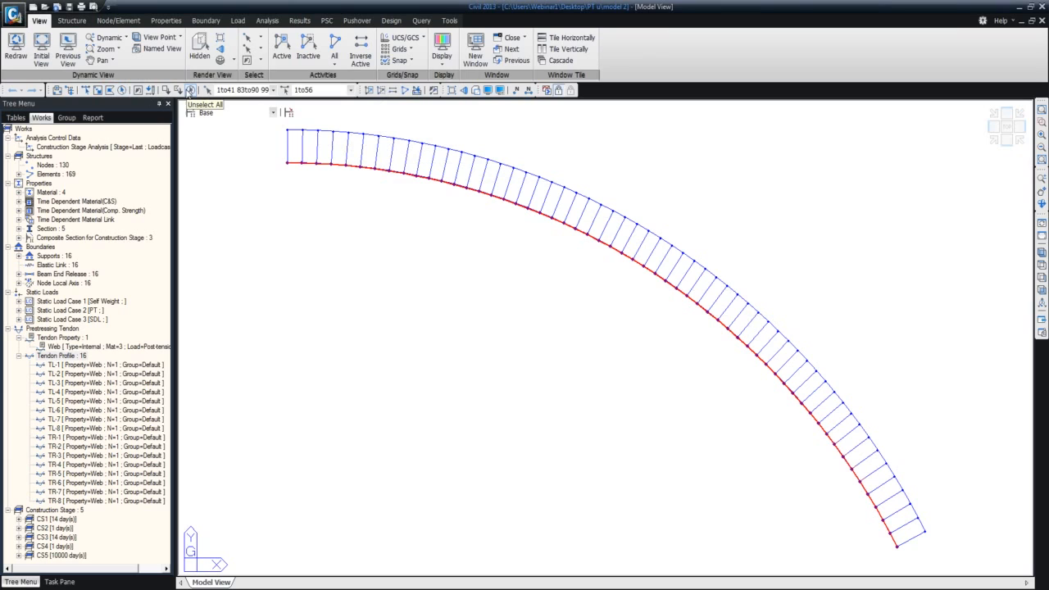
left_click(190, 90)
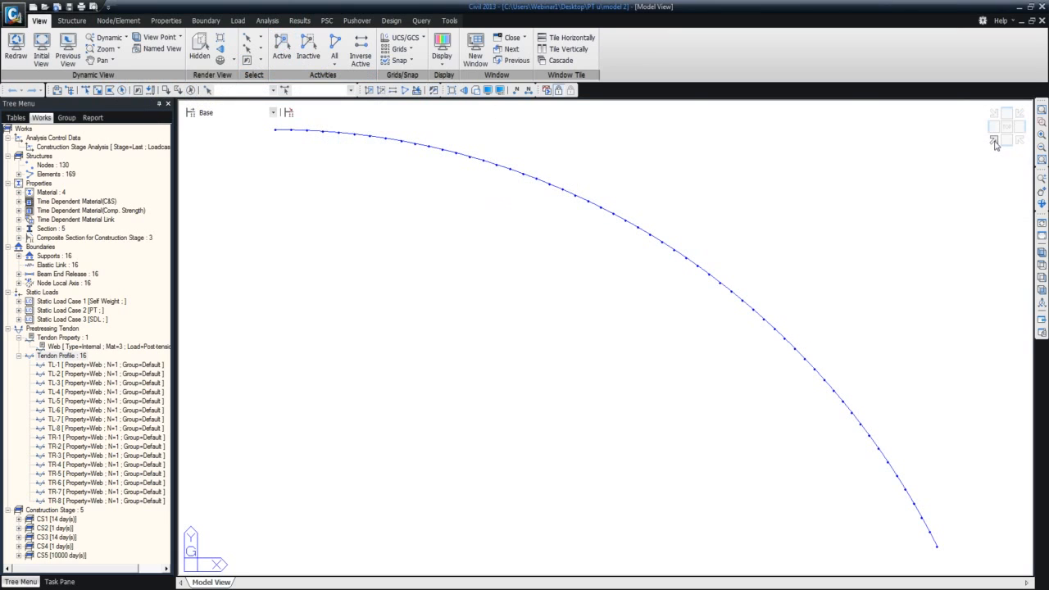
left_click(993, 144)
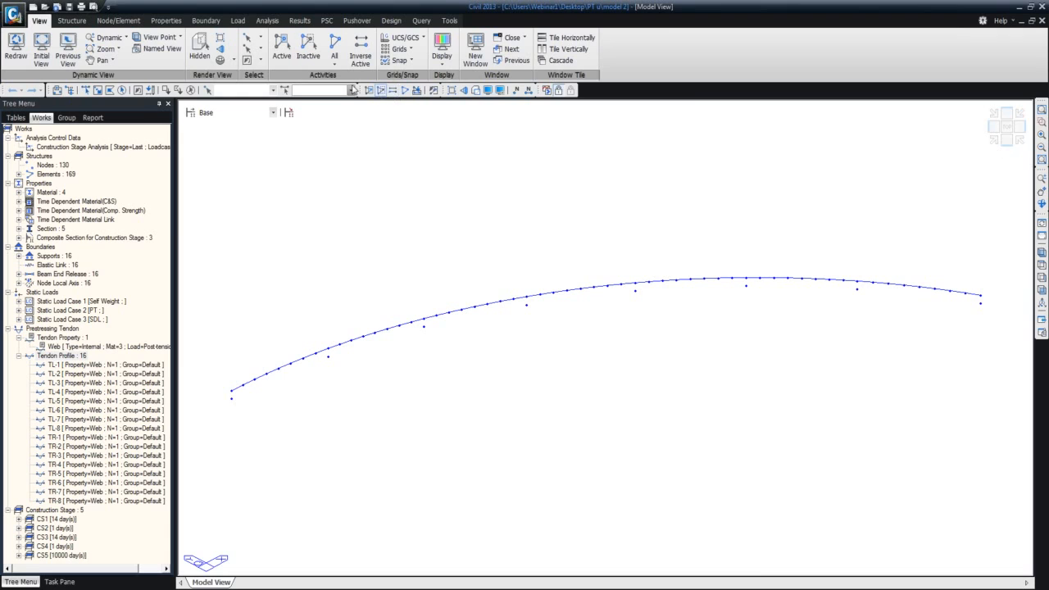
Render the girder line with hidden surfaces, display all tendon profiles on it, and examine the tendons at the girder's open U-shaped end
left_click(201, 47)
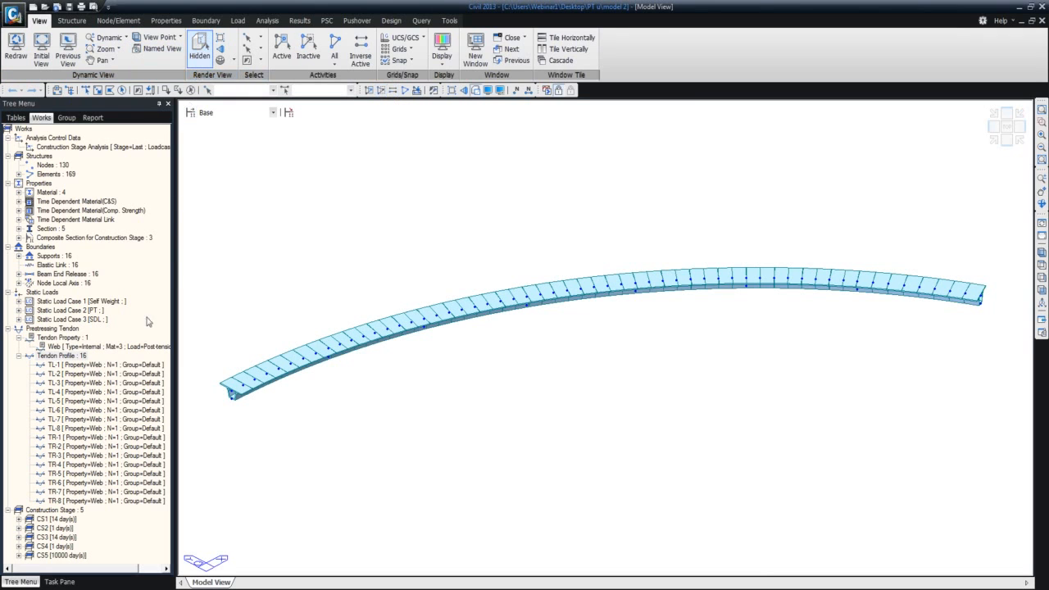
left_click(82, 356)
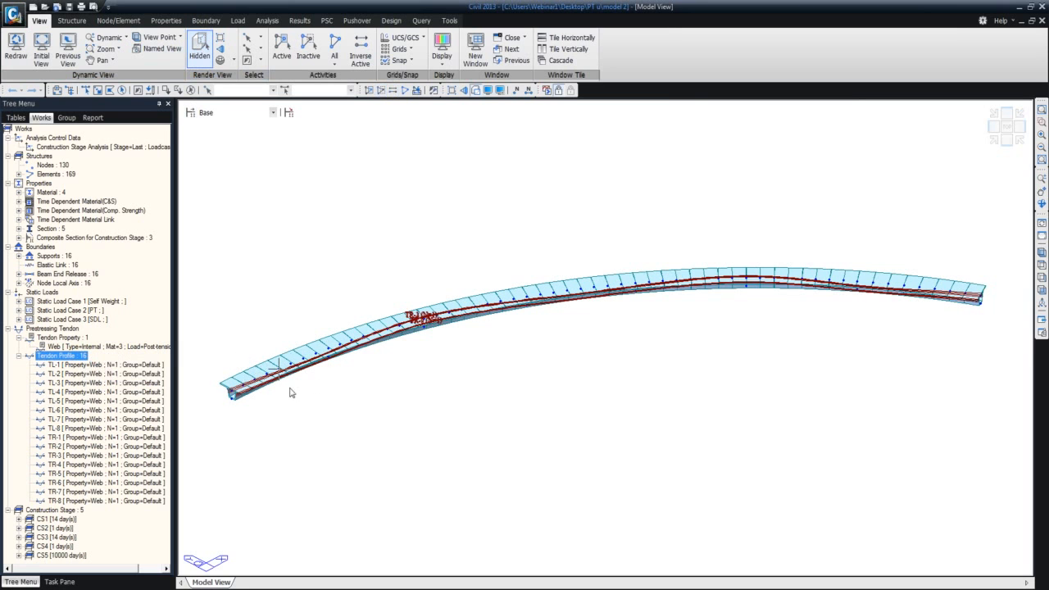
scroll(346, 360, "up", 3)
scroll(355, 351, "up", 5)
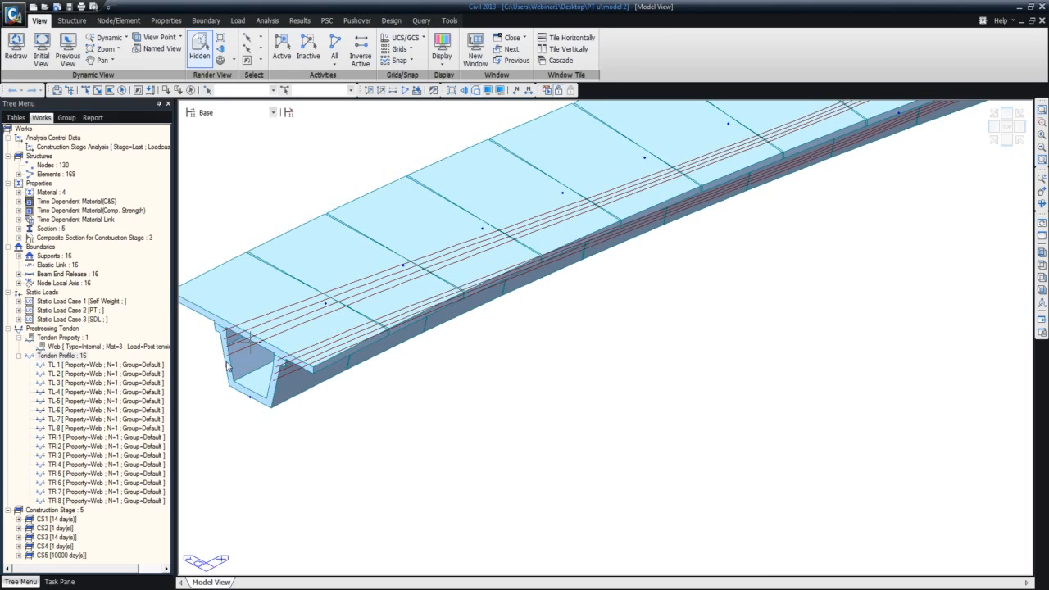
middle_click_drag(395, 347, 448, 321, "shift")
View the tendon profiles along the girder in elevation and turn off their display
left_click(1000, 132)
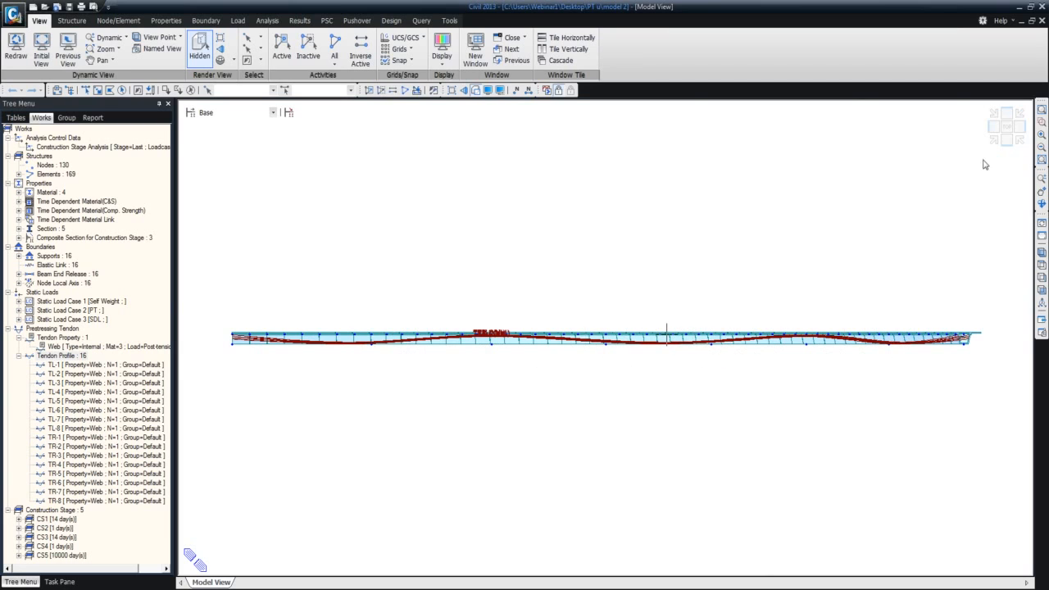
left_click_drag(62, 356, 76, 364)
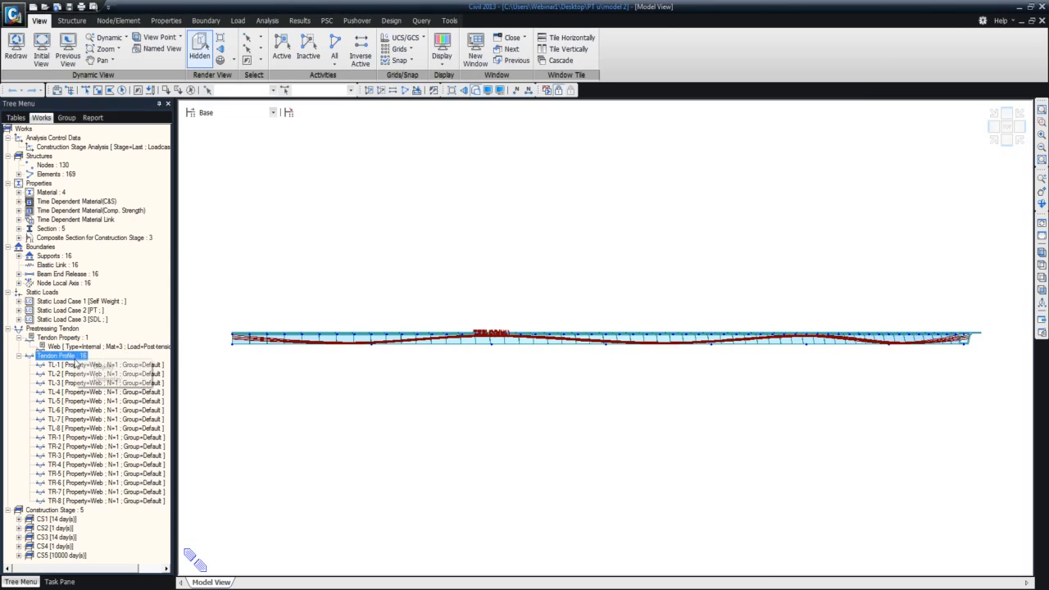
left_click(94, 380)
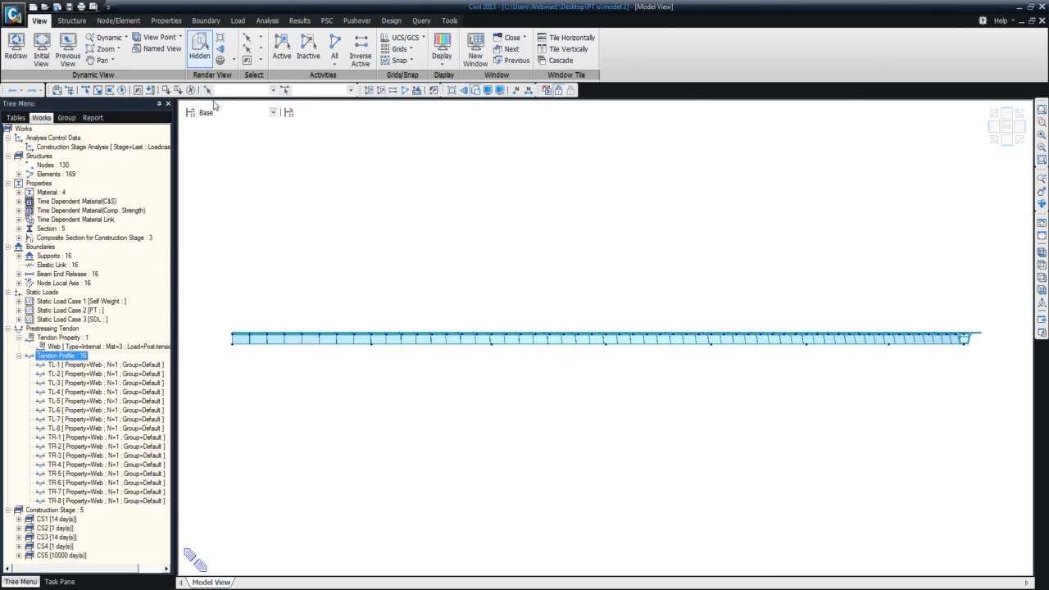
Reactivate the whole bridge model in isometric view and select the elements with the Type 1, then the Type 2, beam end releases
left_click(336, 46)
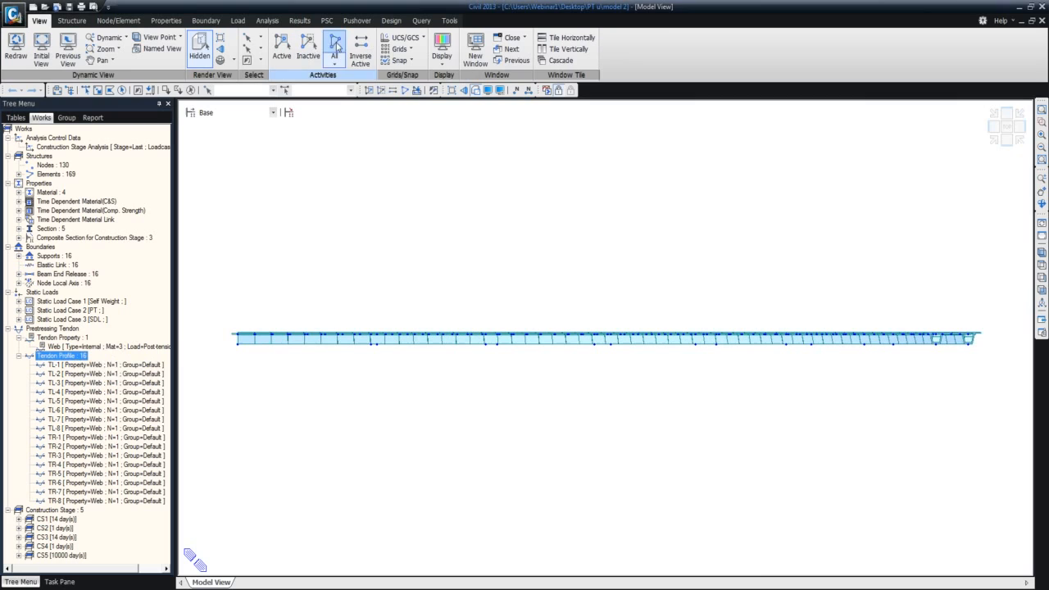
left_click(993, 138)
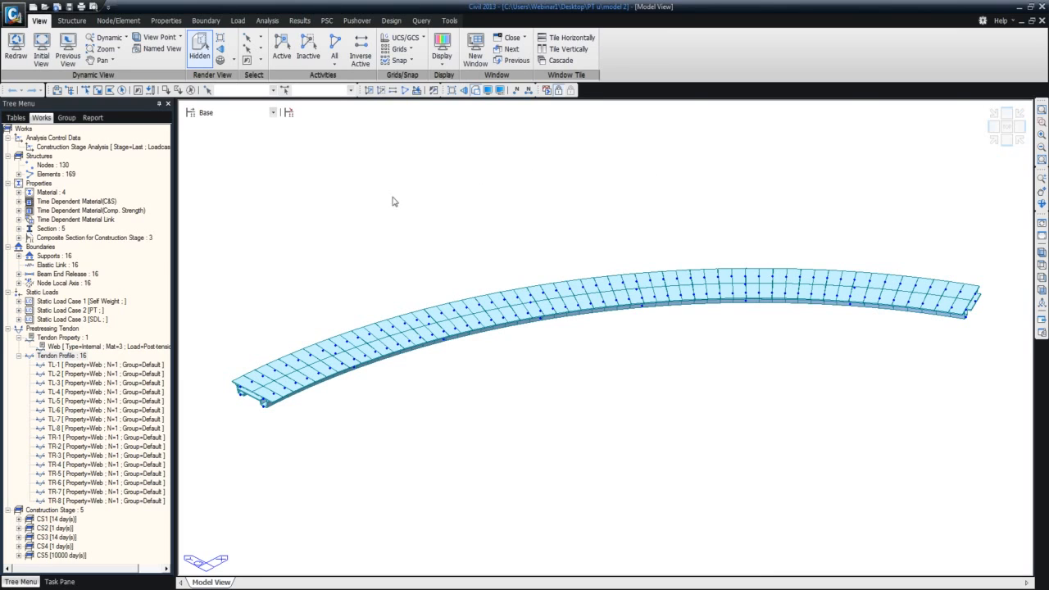
left_click(19, 275)
left_click(69, 283)
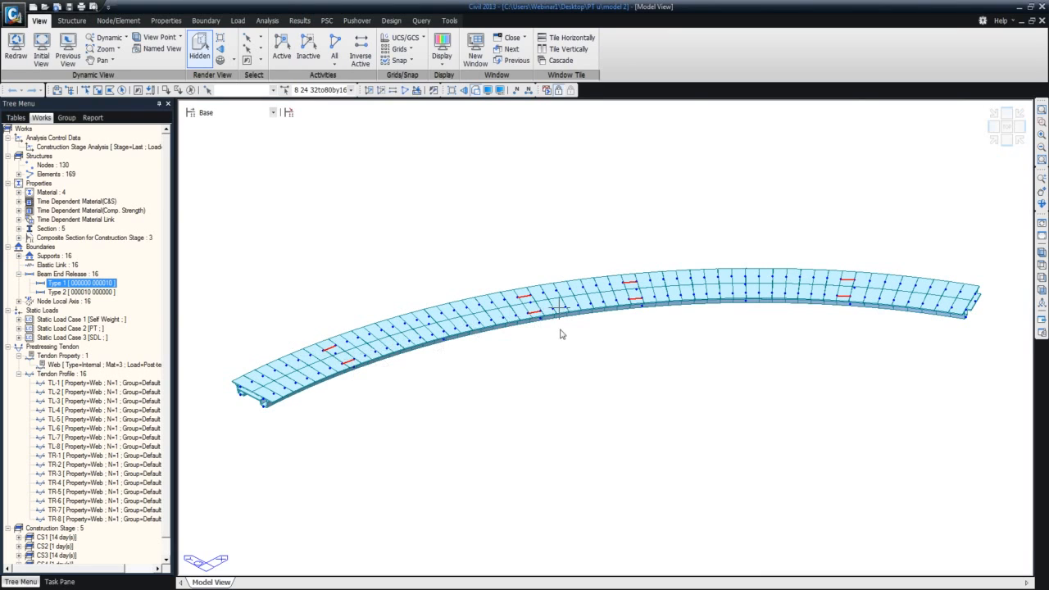
left_click(104, 293)
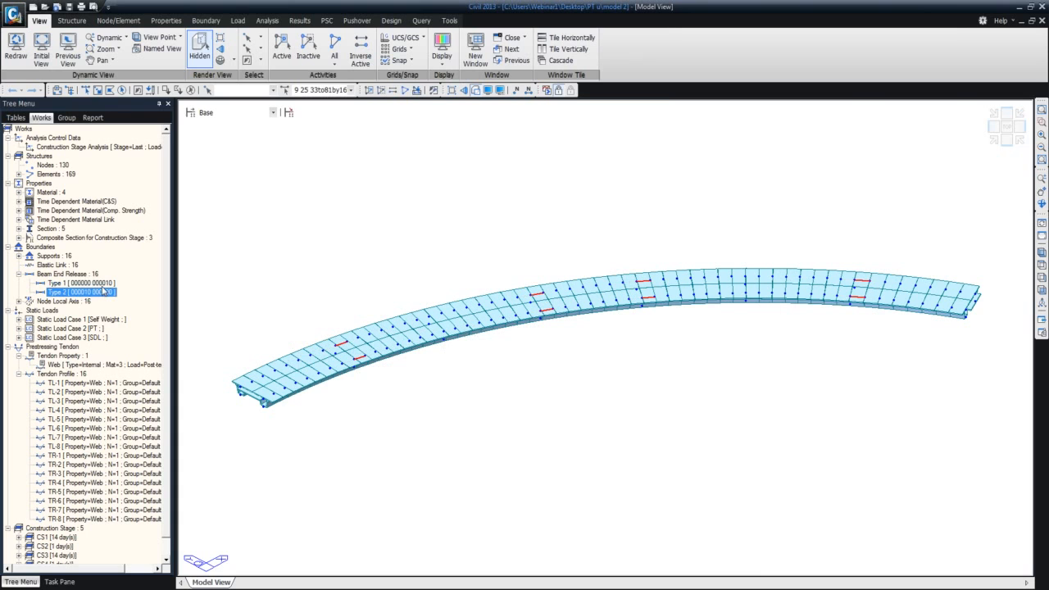
middle_click_drag(361, 349, 377, 344)
scroll(379, 347, "up", 5)
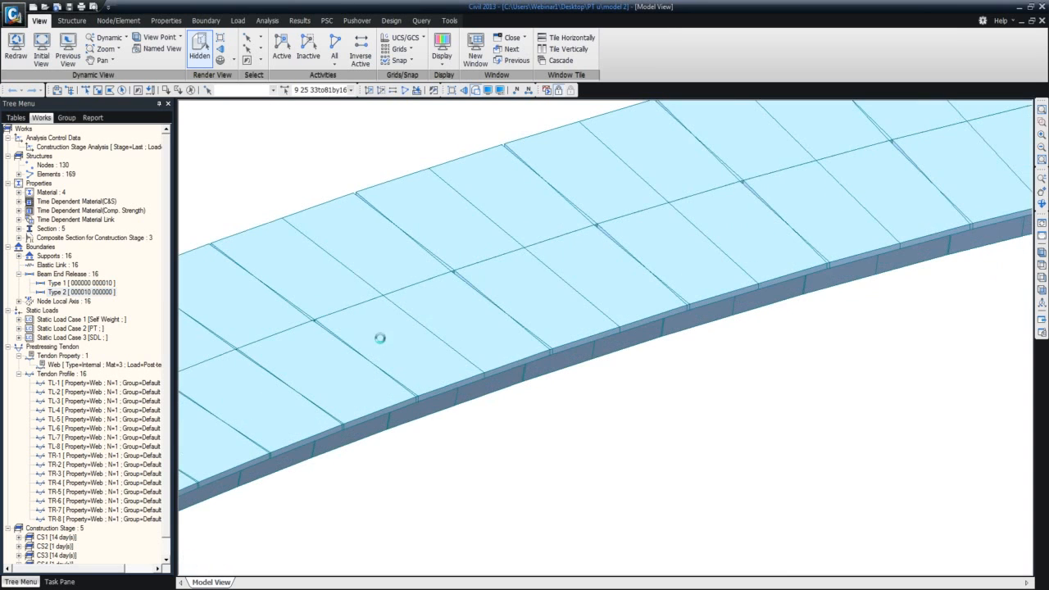
scroll(303, 341, "down", 2)
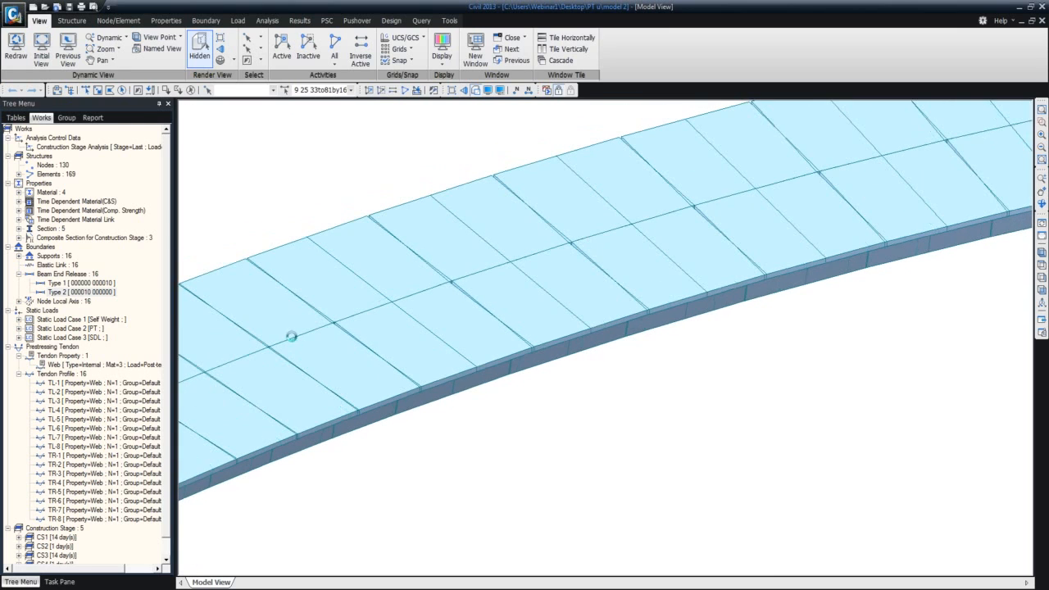
middle_click_drag(378, 358, 340, 375, "shift")
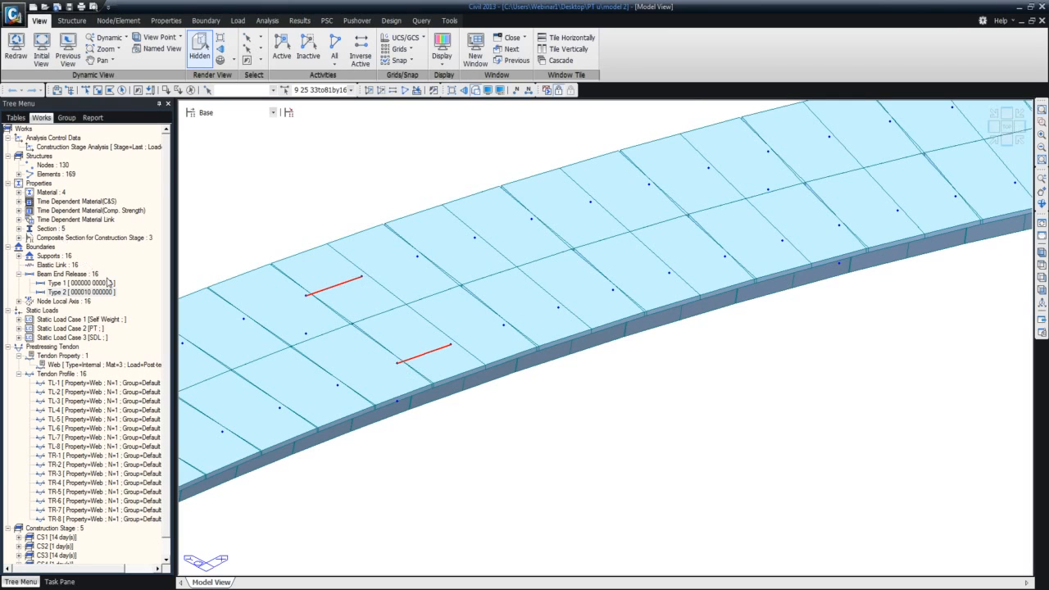
Open the Beam End Release settings to check the i-node and j-node release options, and close them without applying
left_click(206, 21)
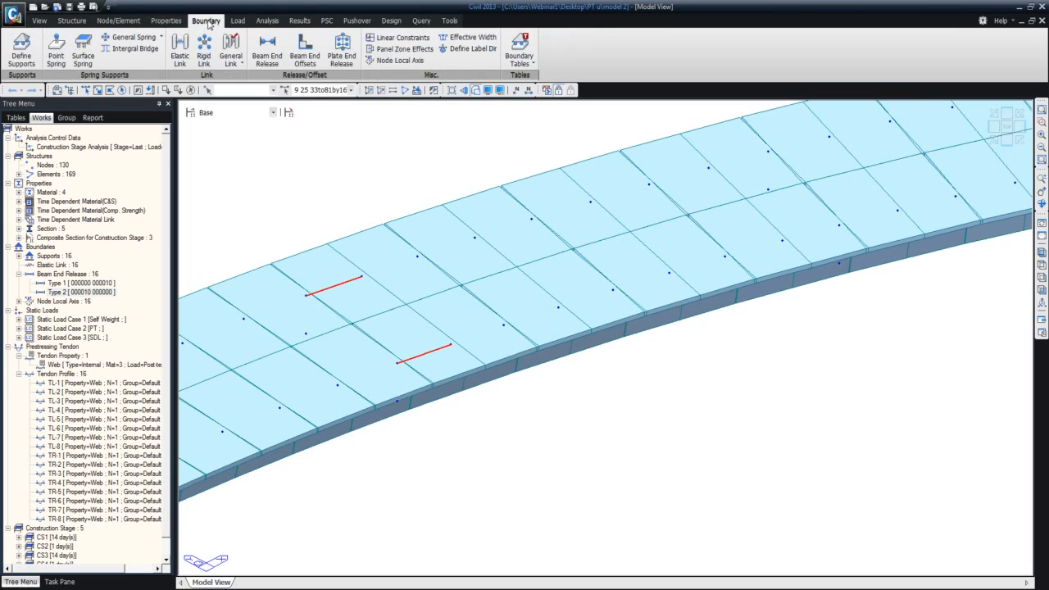
left_click(267, 51)
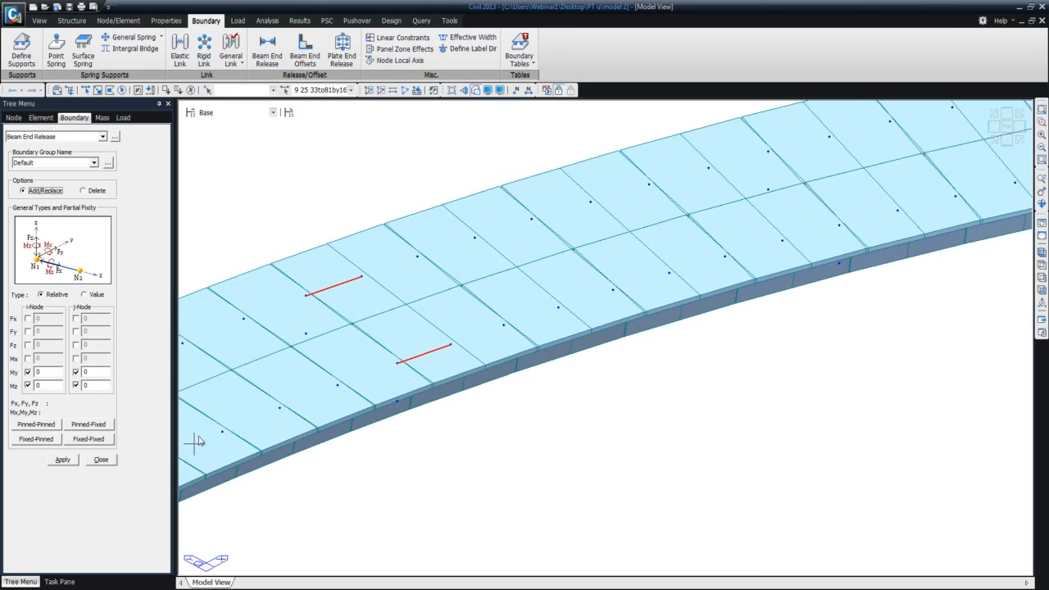
left_click(102, 458)
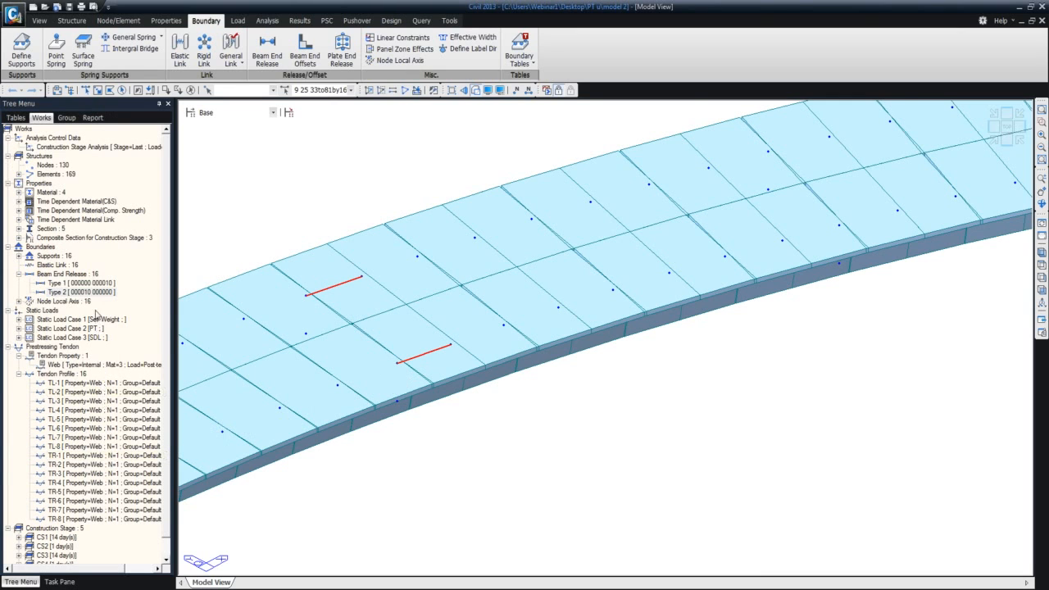
Compare the Type 1 and Type 2 beam end release entries with the released elements along the deck
left_click(108, 285)
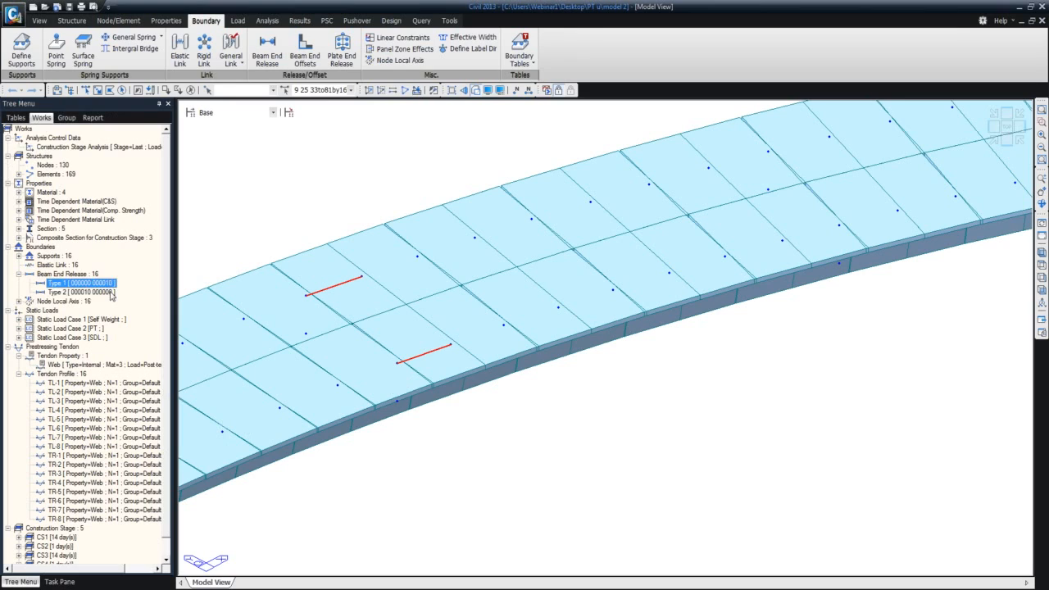
left_click(112, 292)
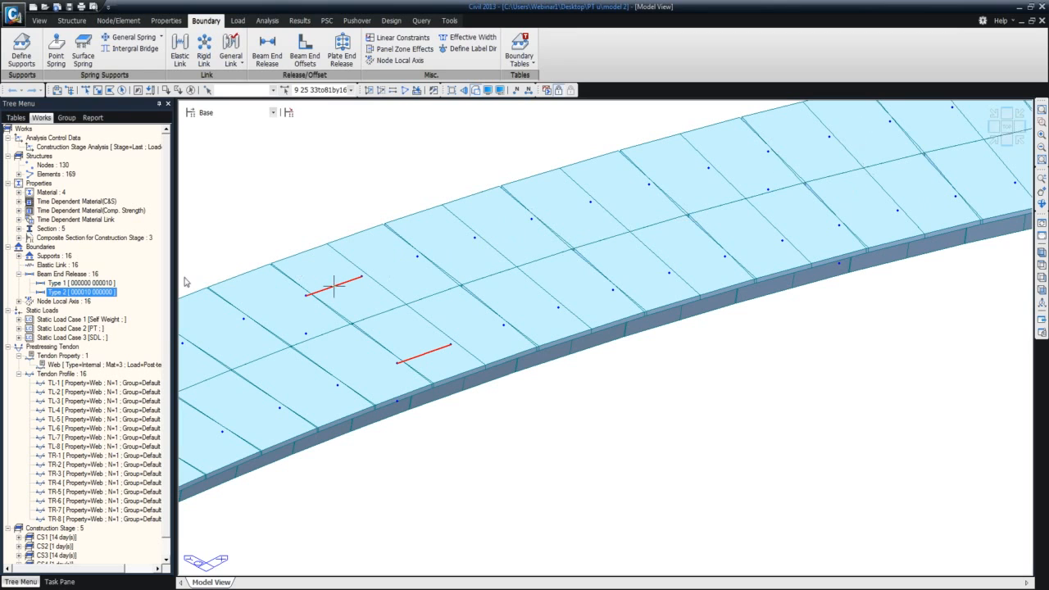
left_click(19, 274)
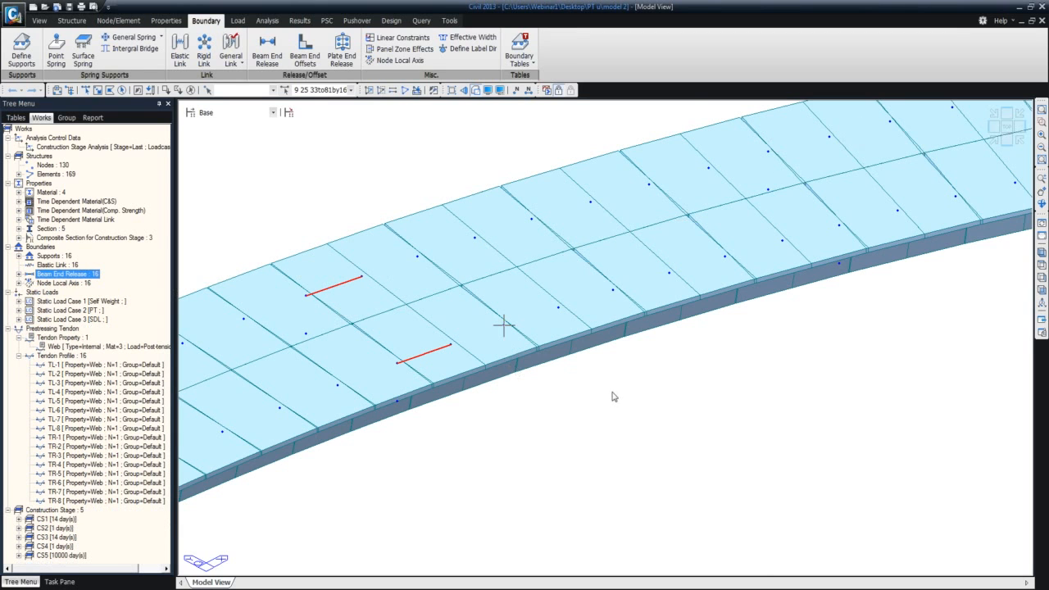
scroll(613, 397, "down", 8)
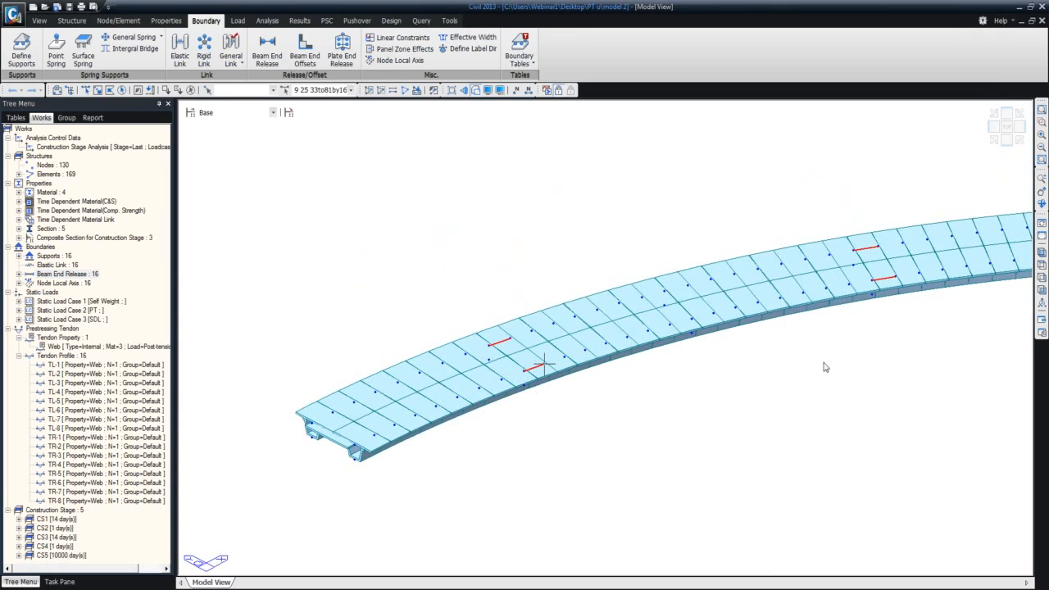
middle_click_drag(838, 367, 703, 368)
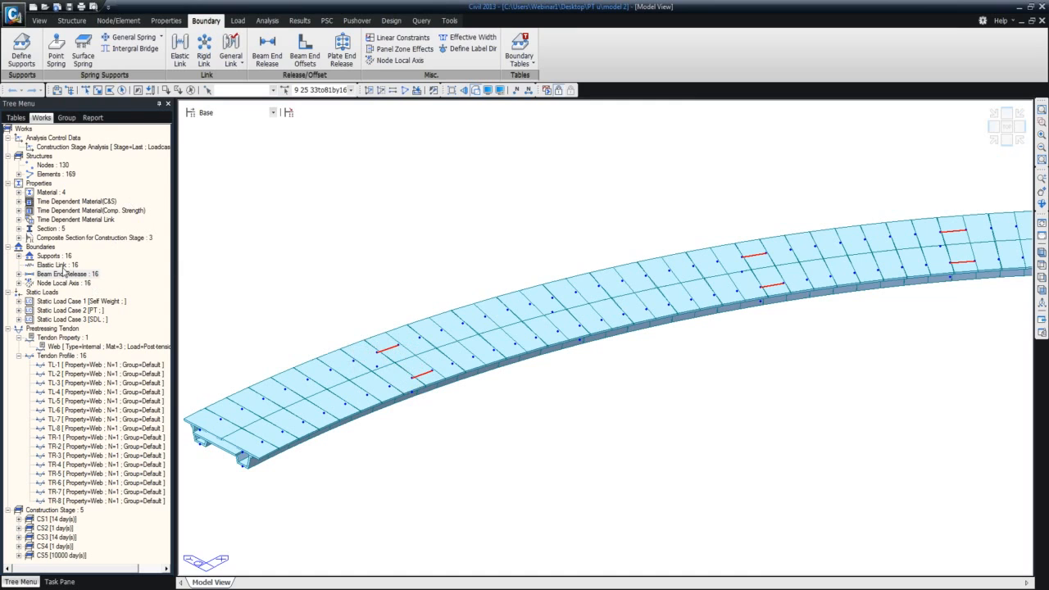
Display the Type 1 (011101) supports on the bridge model
right_click(59, 257)
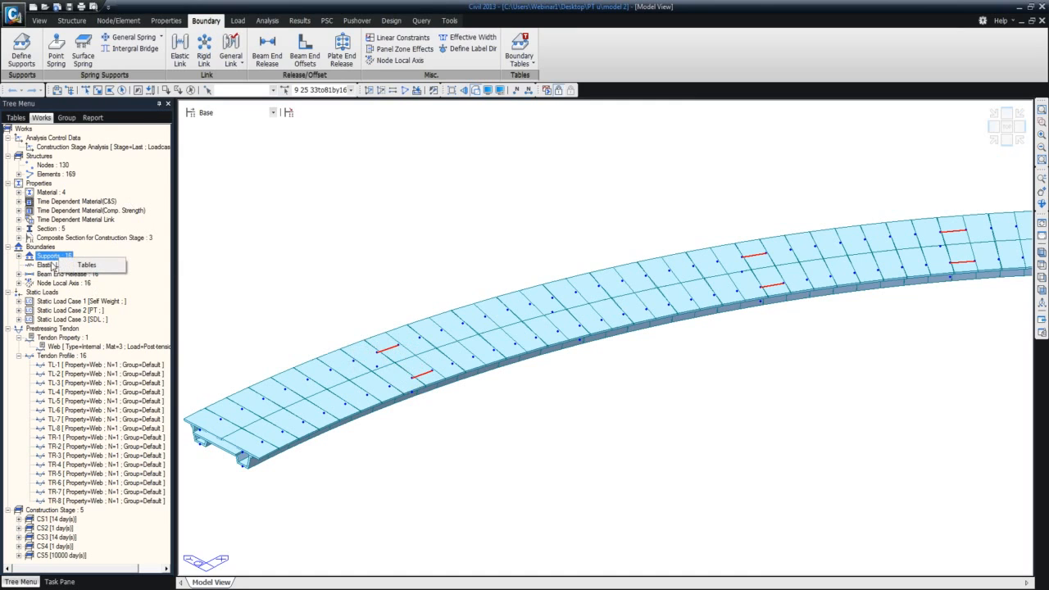
double_click(50, 257)
right_click(59, 266)
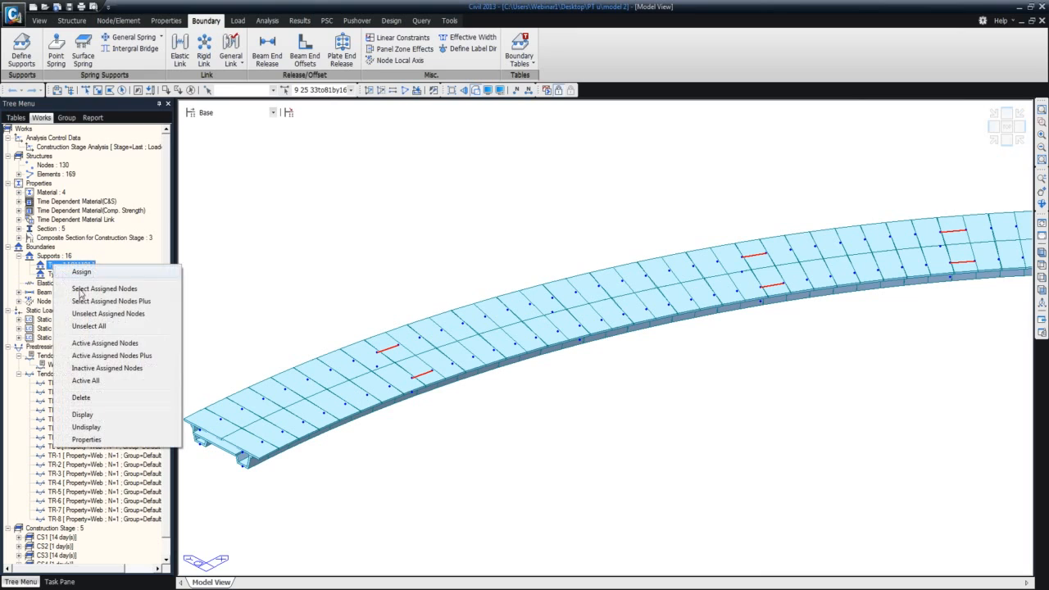
left_click(77, 415)
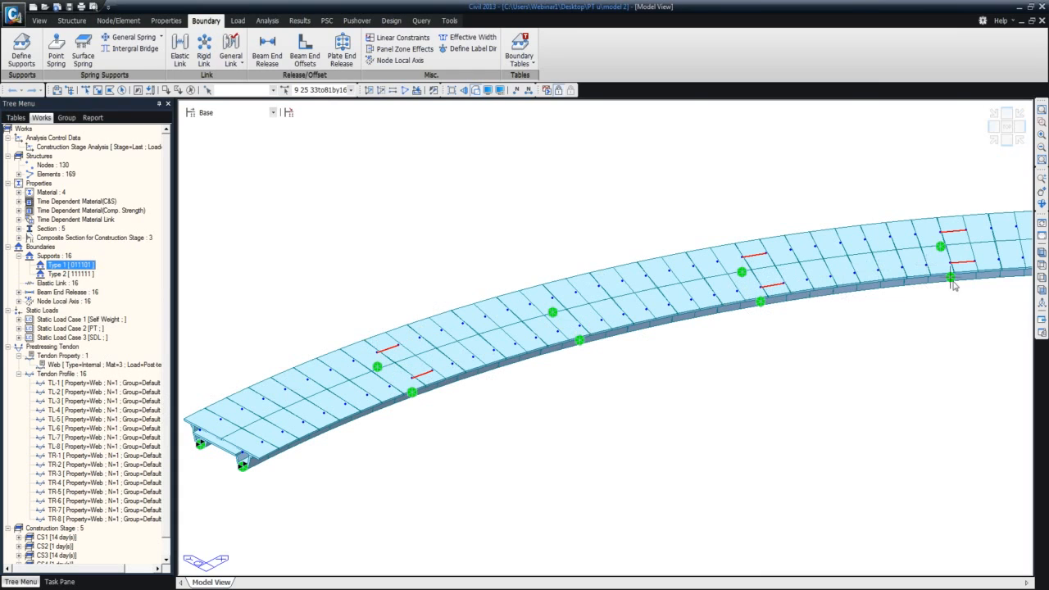
Examine the support locations relative to the beam end releases along the full length of the curved bridge
middle_click_drag(939, 309, 746, 347)
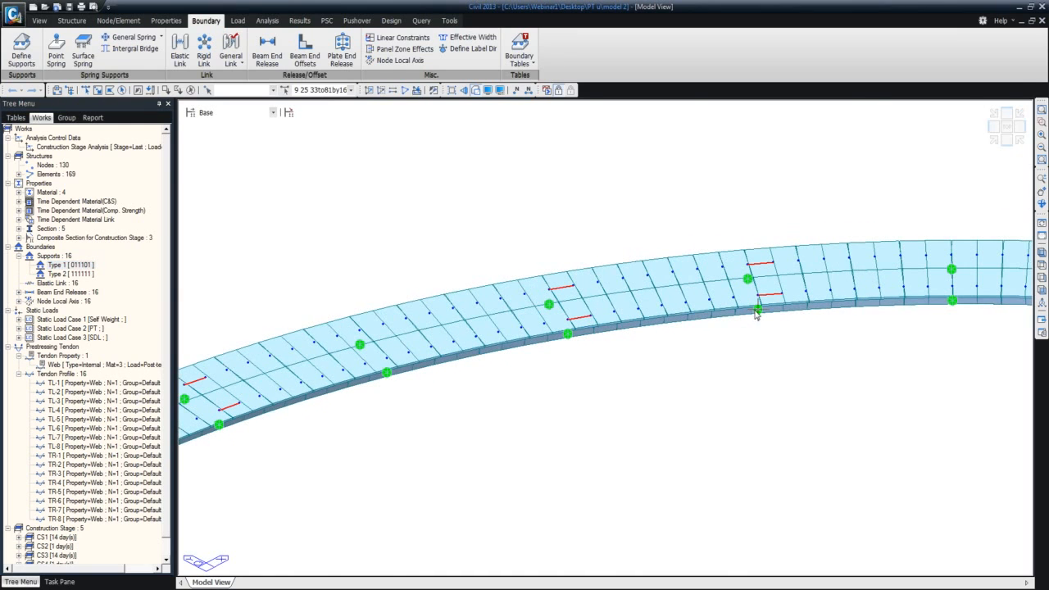
middle_click_drag(760, 340, 498, 304)
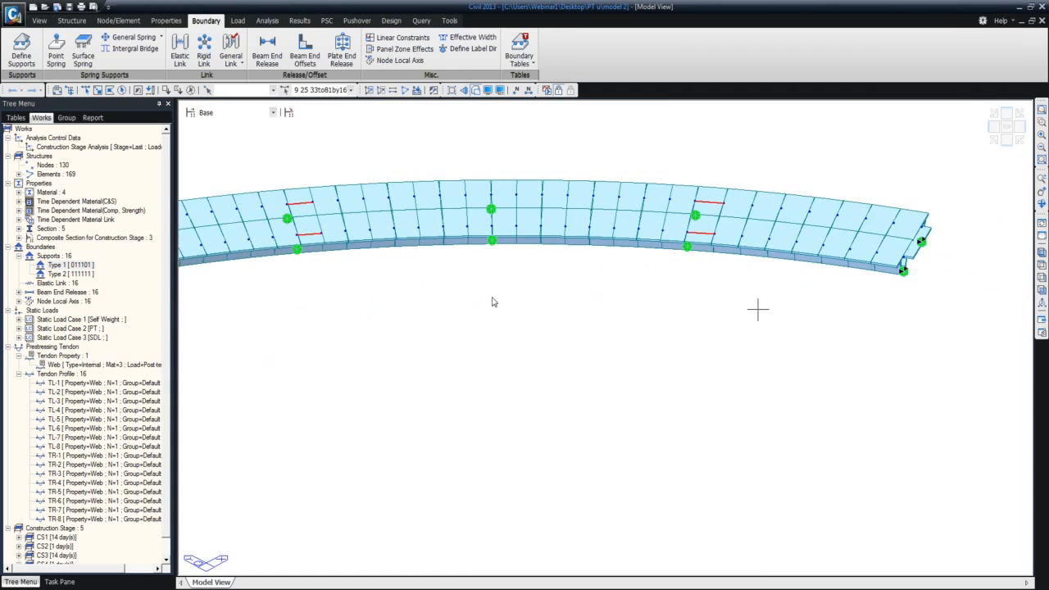
middle_click_drag(756, 289, 821, 286)
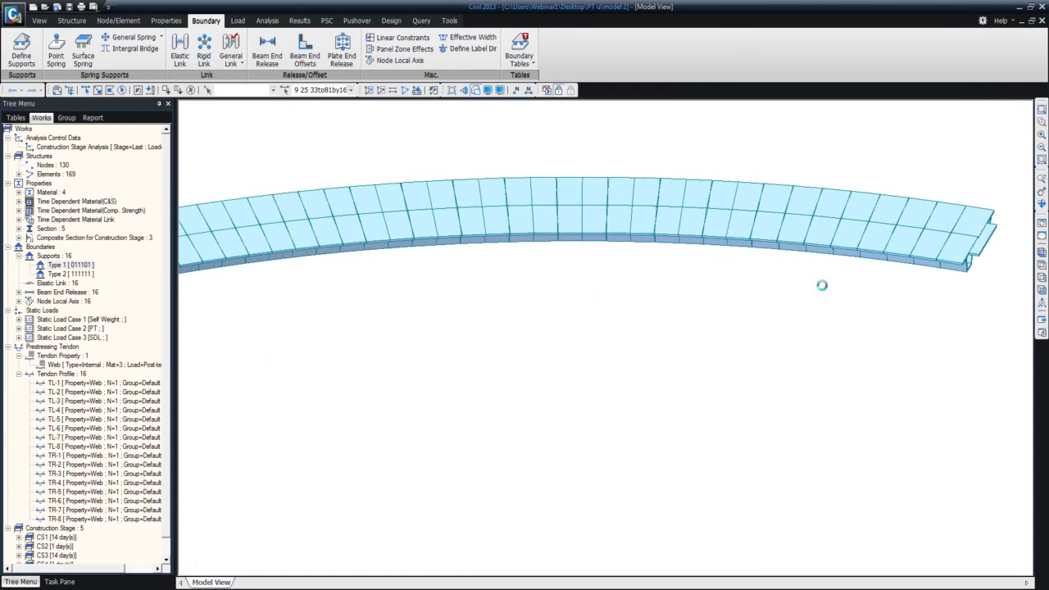
scroll(450, 334, "up", 1)
scroll(467, 337, "down", 1)
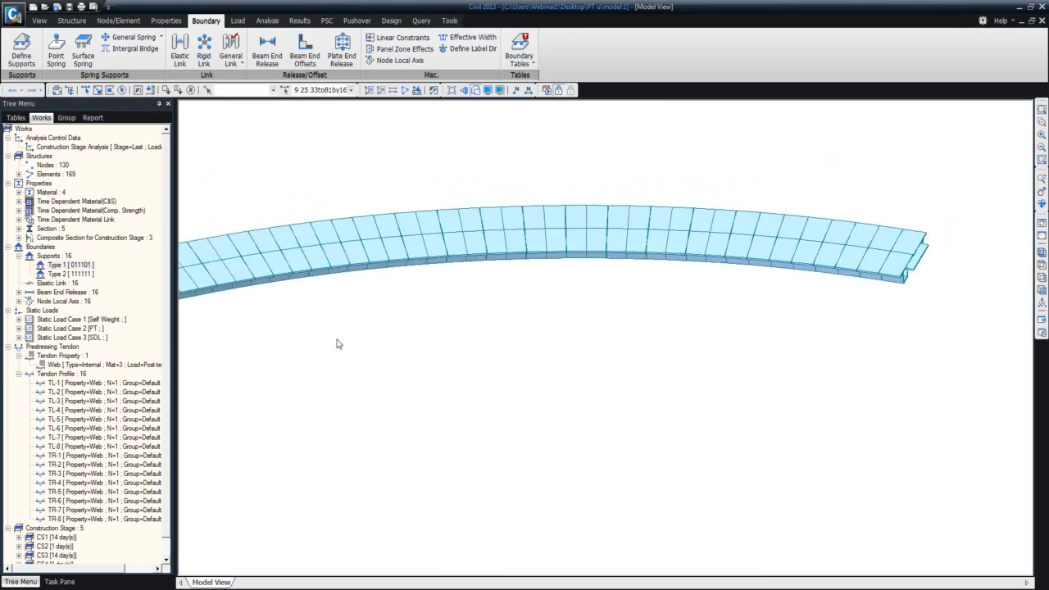
scroll(286, 354, "down", 1)
scroll(304, 339, "down", 1)
scroll(303, 339, "down", 1)
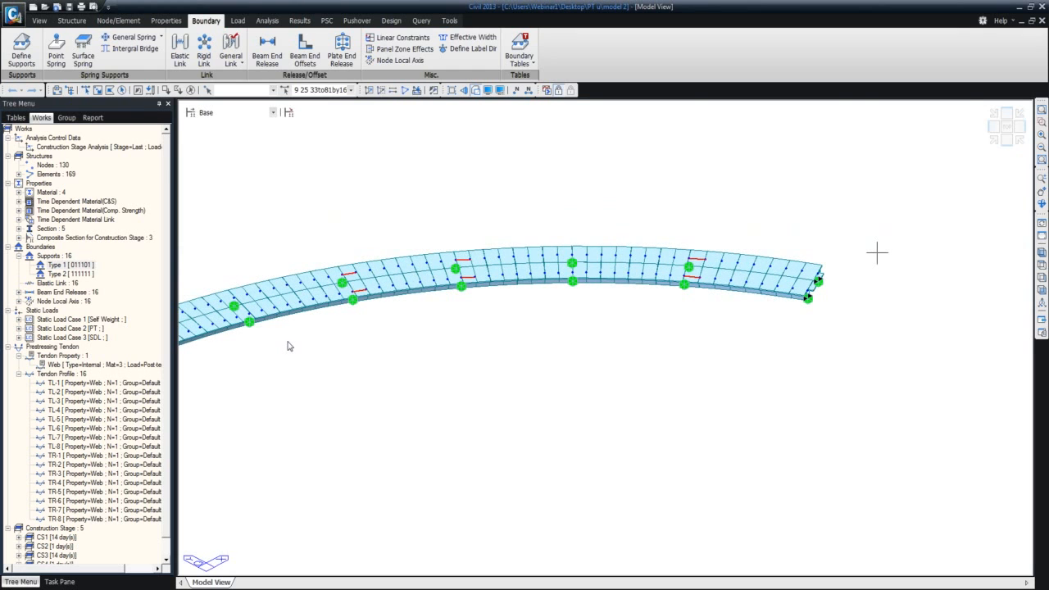
middle_click_drag(287, 346, 411, 332, "ctrl")
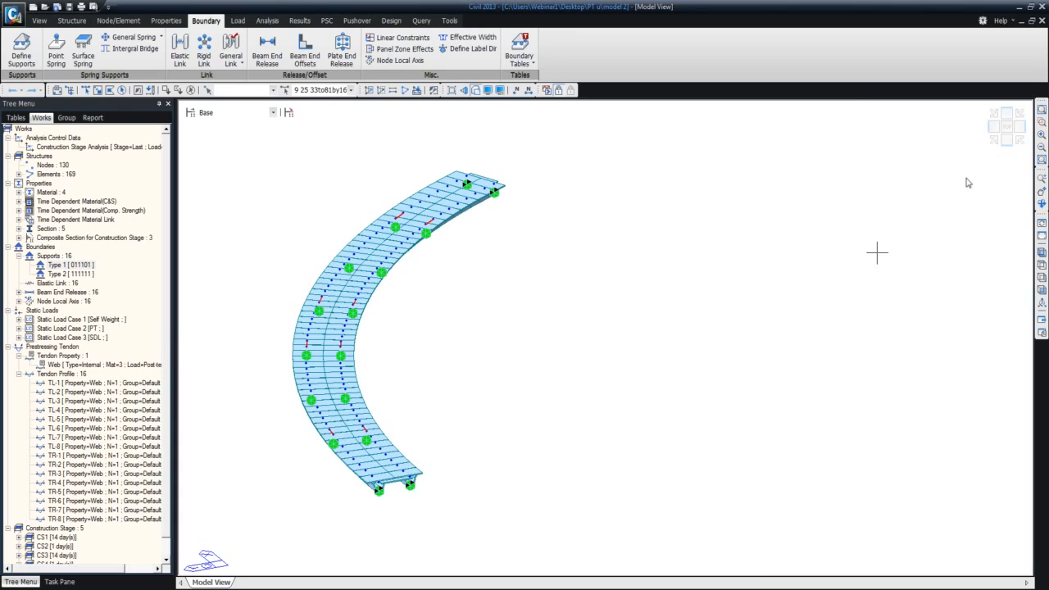
left_click(995, 141)
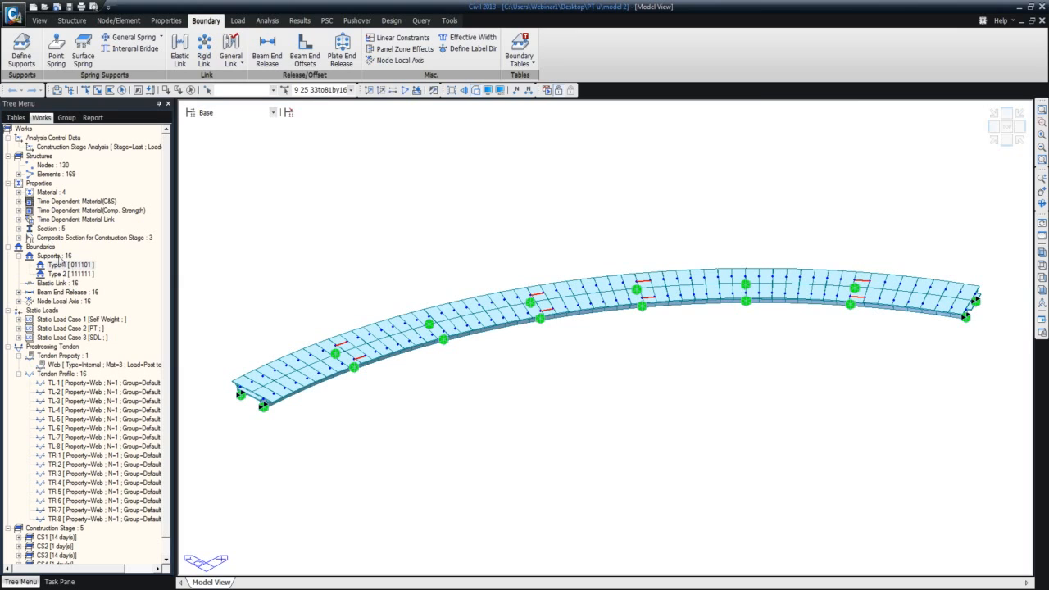
Turn off the display of the Type 1 (011101) supports
right_click(63, 258)
right_click(49, 267)
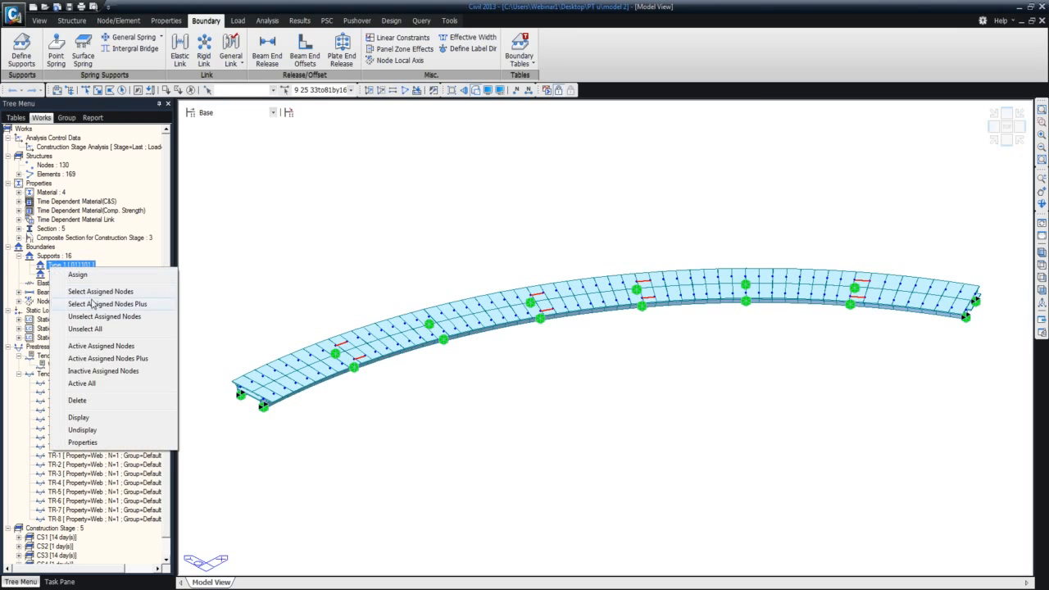
left_click(107, 432)
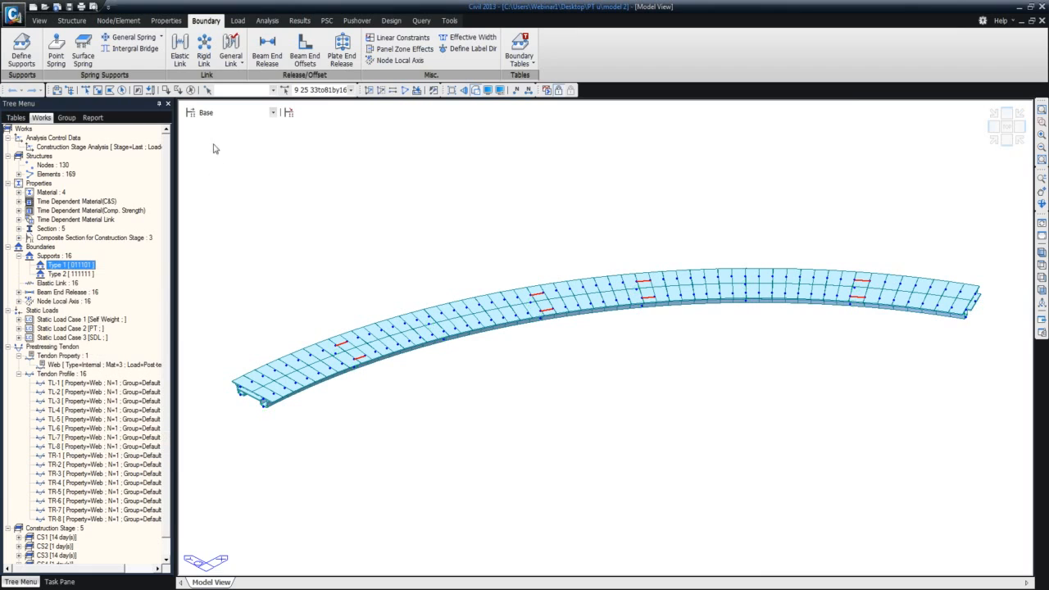
Open construction stage CS1 for editing from the list of defined stages
left_click(237, 114)
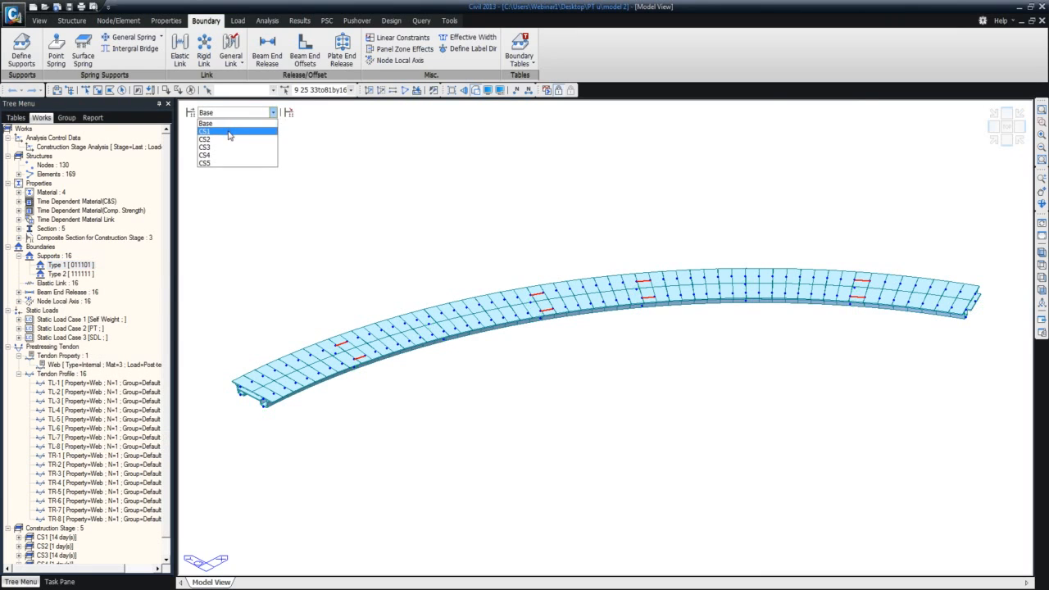
left_click(190, 114)
left_click_drag(506, 242, 440, 160)
double_click(424, 191)
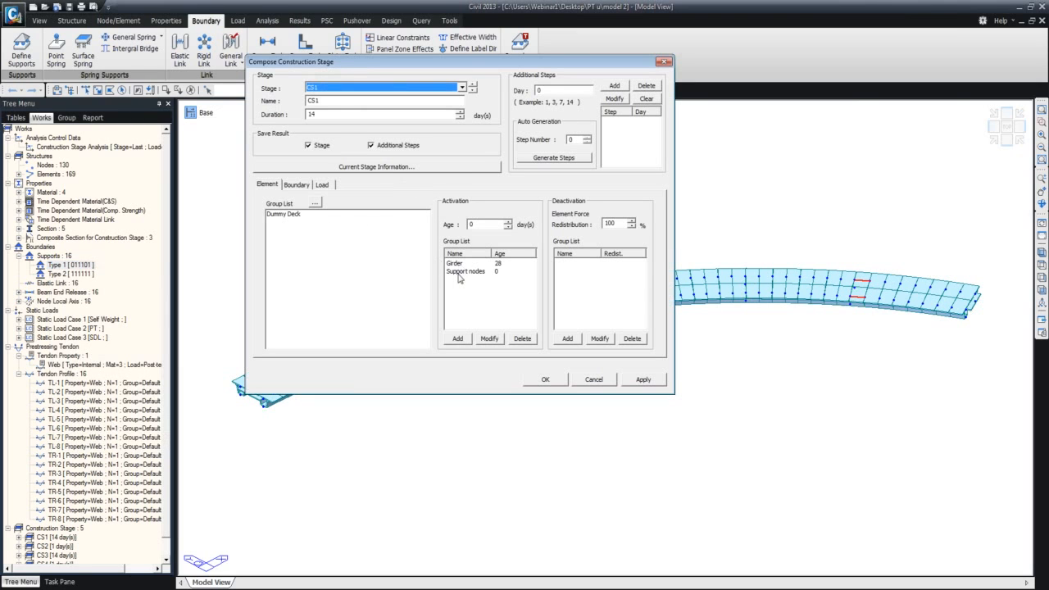
Activate the Temp, Bearing and Beam End release boundary groups in the Deformed position for stage CS1, and apply the change
left_click(296, 185)
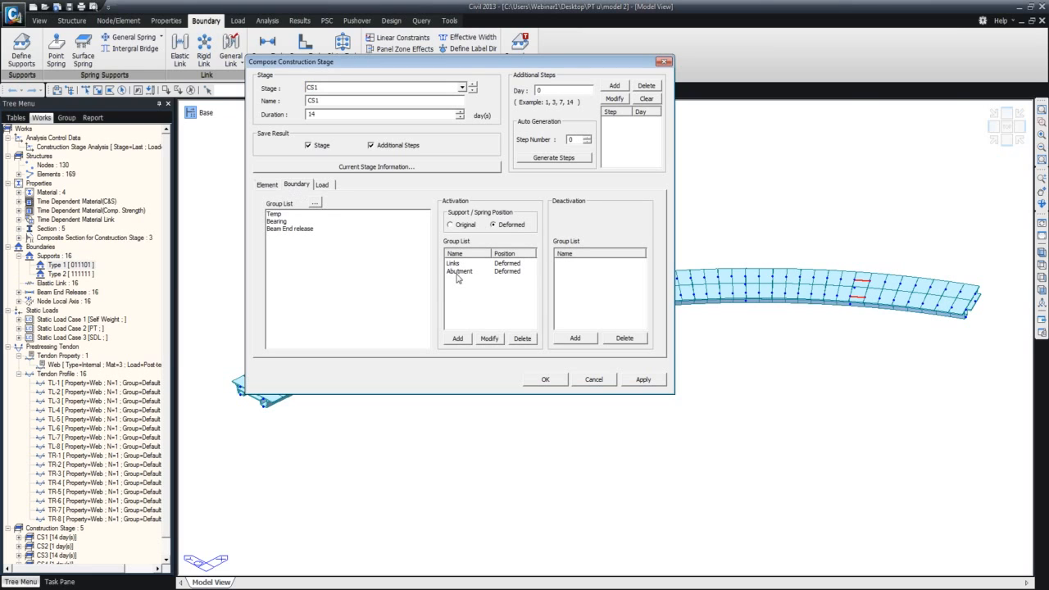
left_click(288, 230)
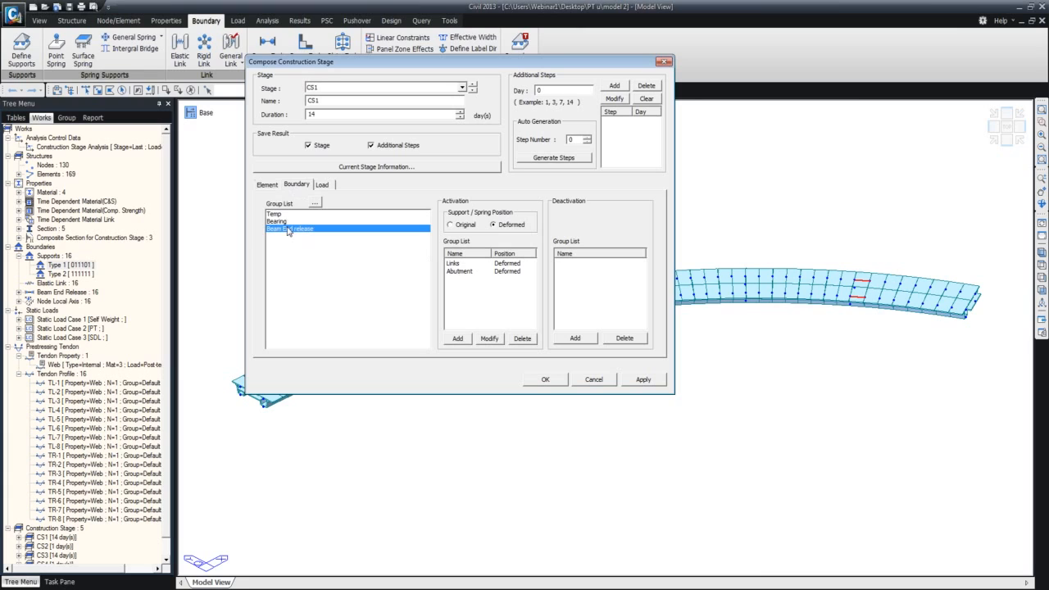
left_click_drag(285, 229, 279, 215)
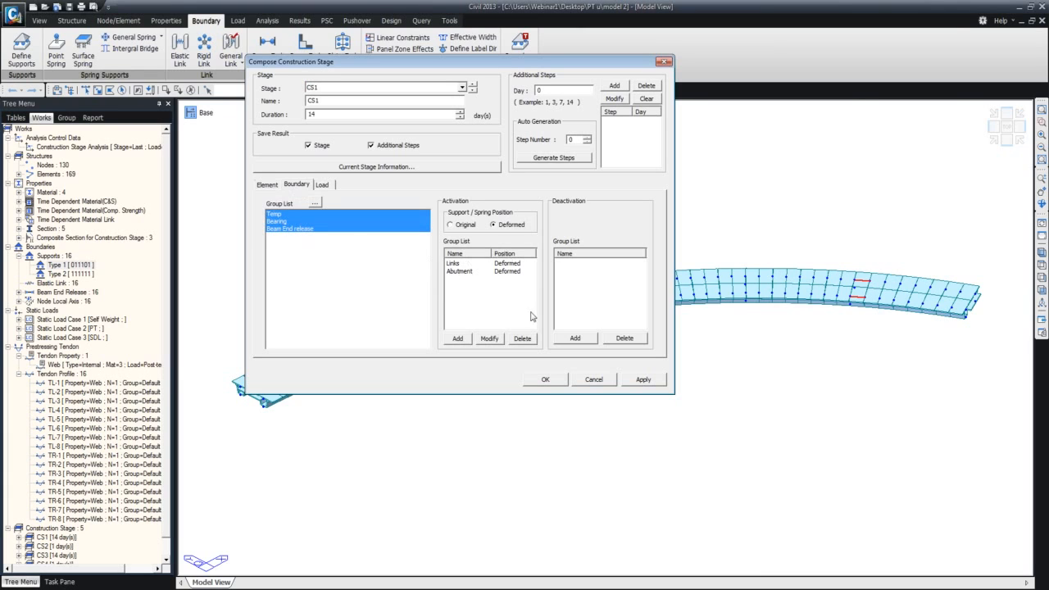
left_click(460, 340)
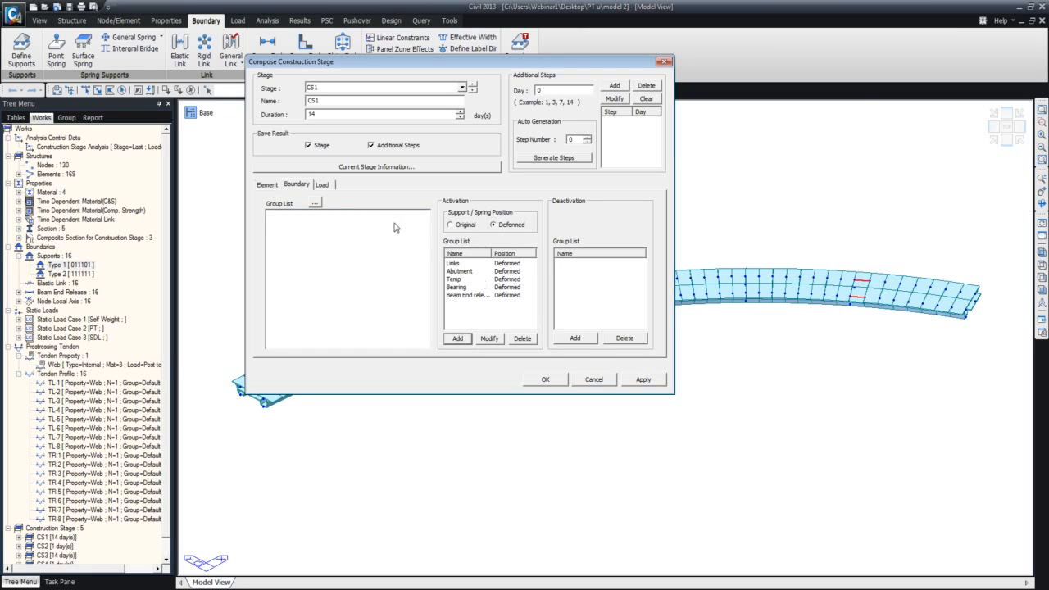
left_click(322, 185)
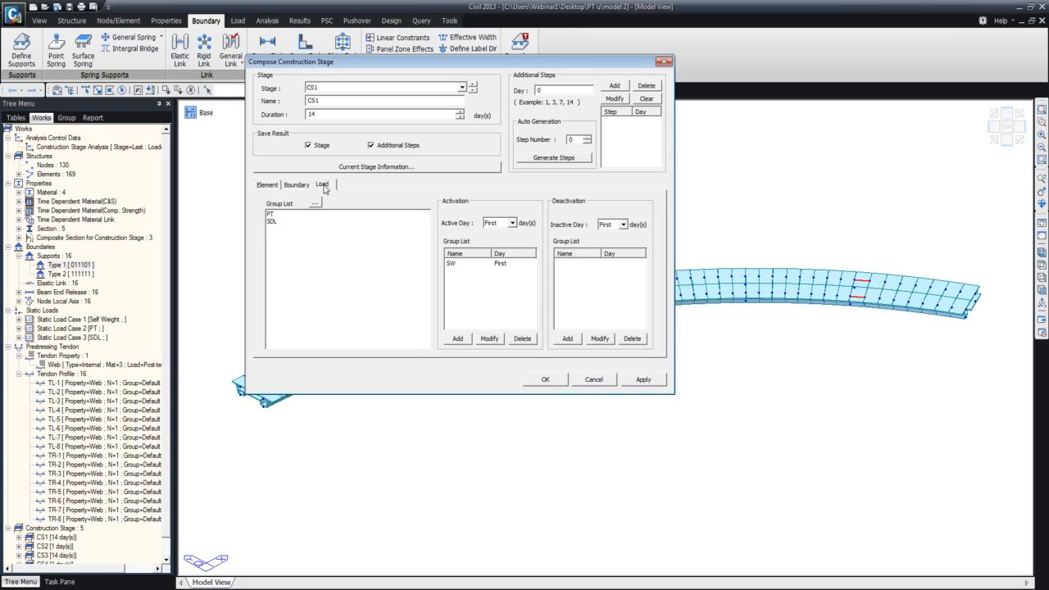
left_click(644, 380)
left_click_drag(599, 66, 669, 118)
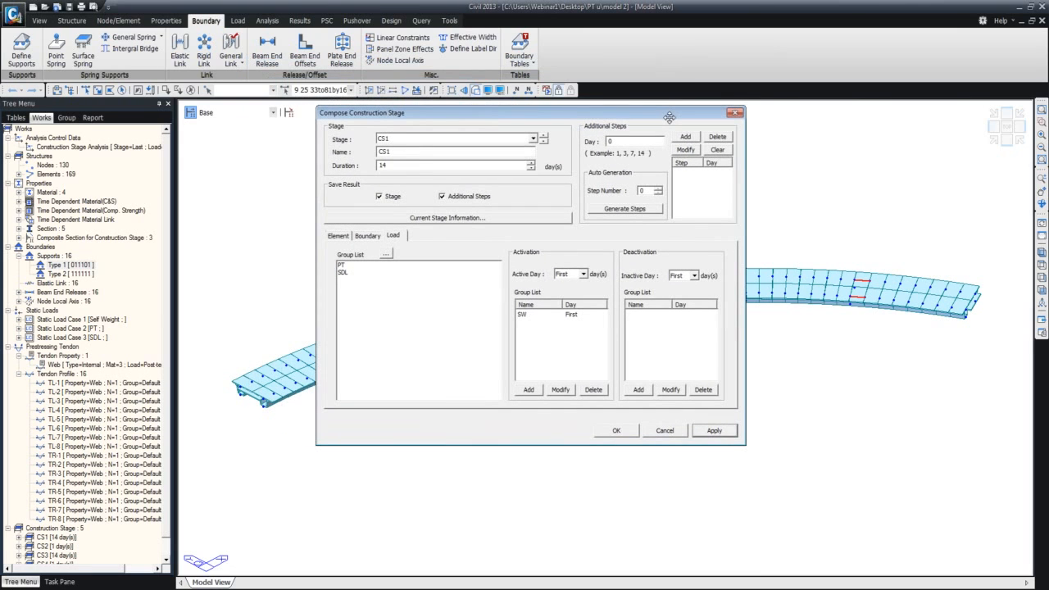
Remove the Bearing boundary group from the activation list of stage CS3 and apply the change
left_click(542, 140)
left_click(543, 140)
left_click(369, 236)
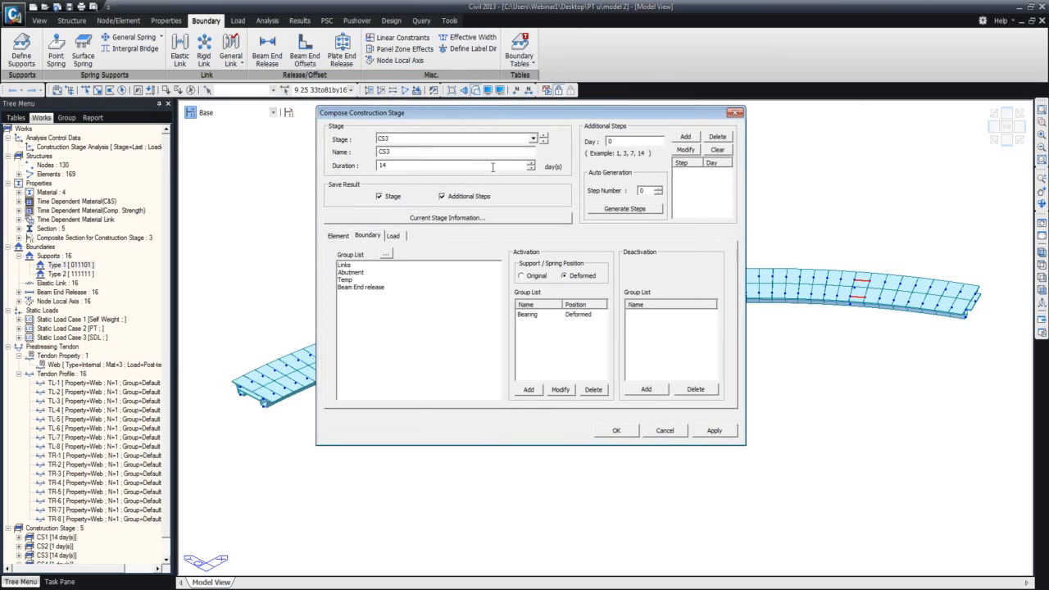
left_click(548, 316)
left_click(548, 316)
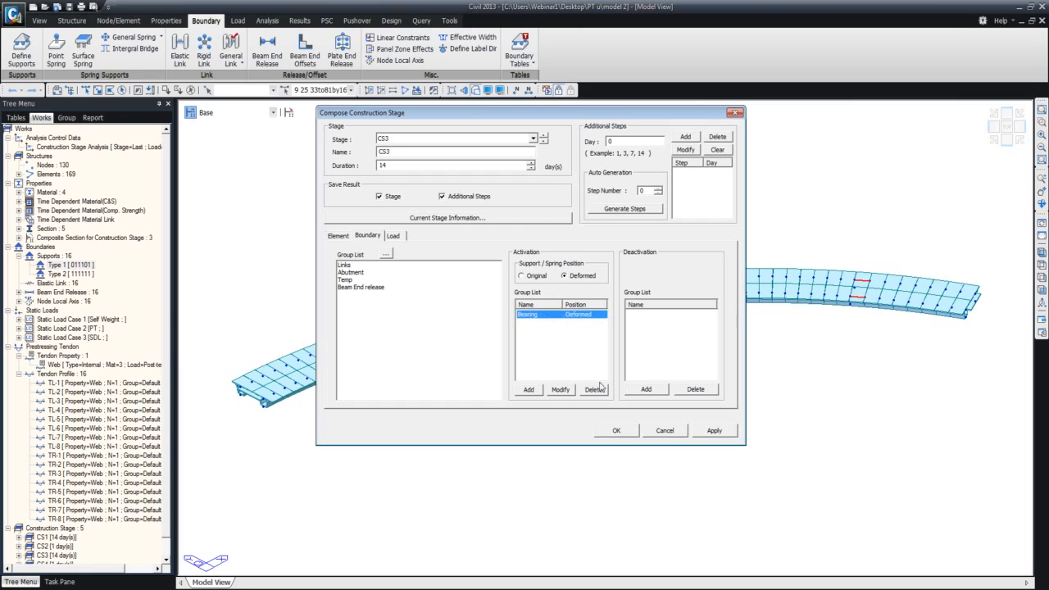
left_click(593, 389)
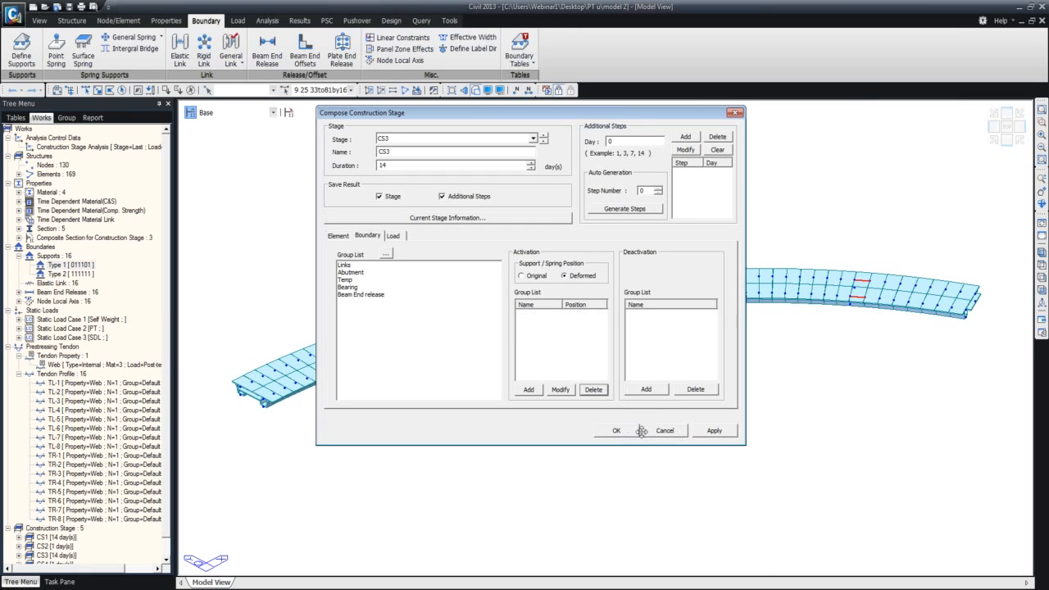
left_click(709, 431)
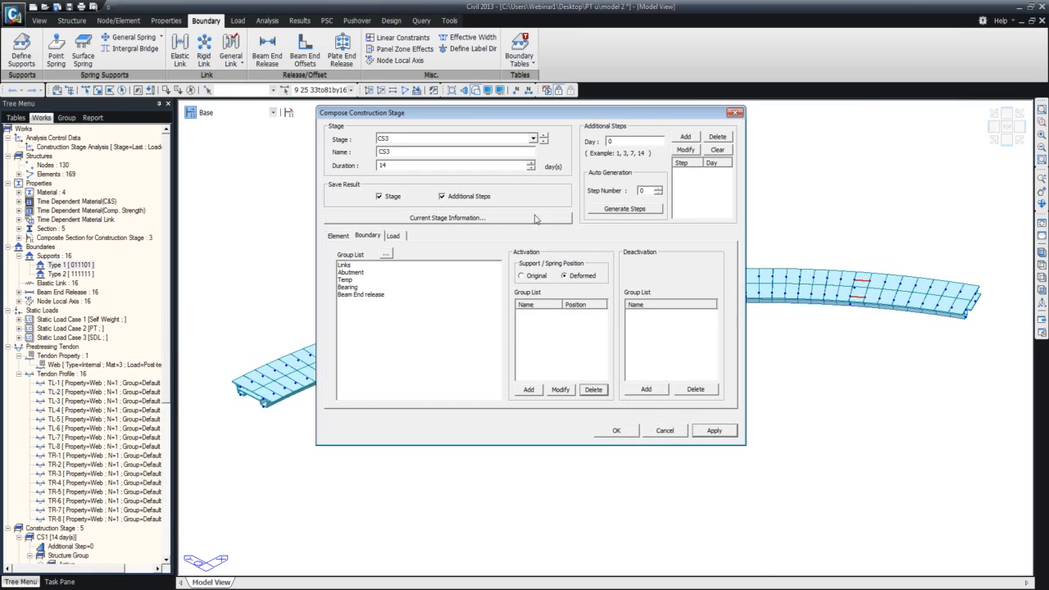
Activate the Temp, Bearing and Beam End release boundary groups in stage CS1, change their position to Deformed, and apply the change
left_click(543, 143)
left_click(544, 142)
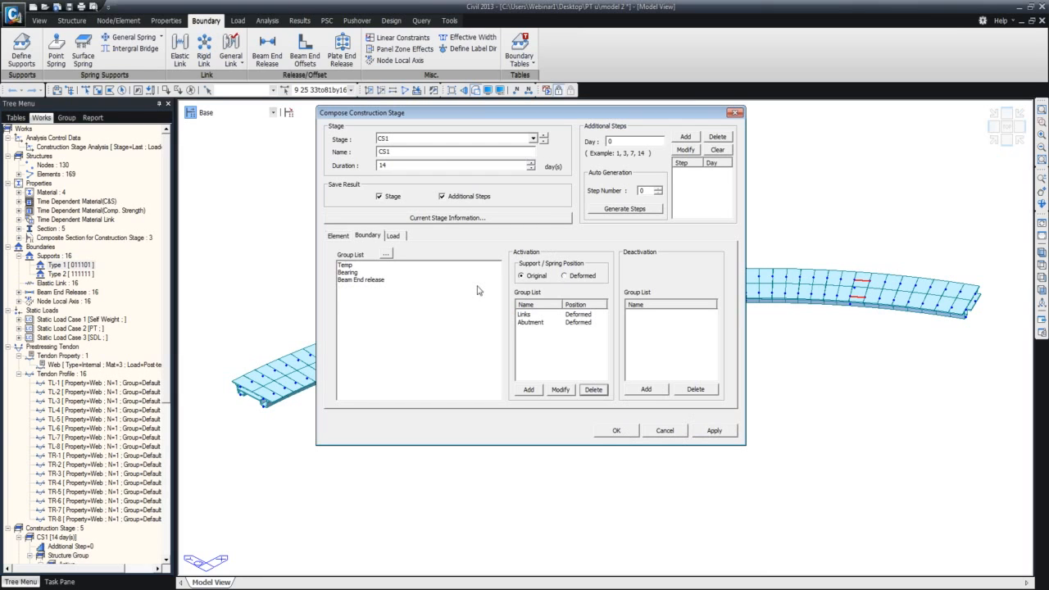
left_click(365, 264)
left_click(363, 279, "shift")
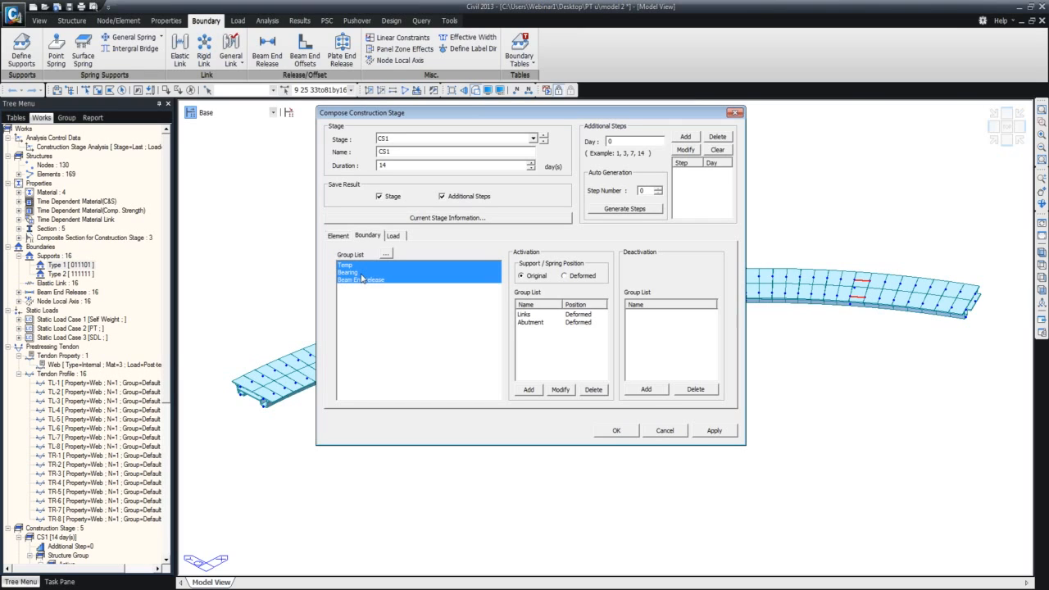
left_click(529, 390)
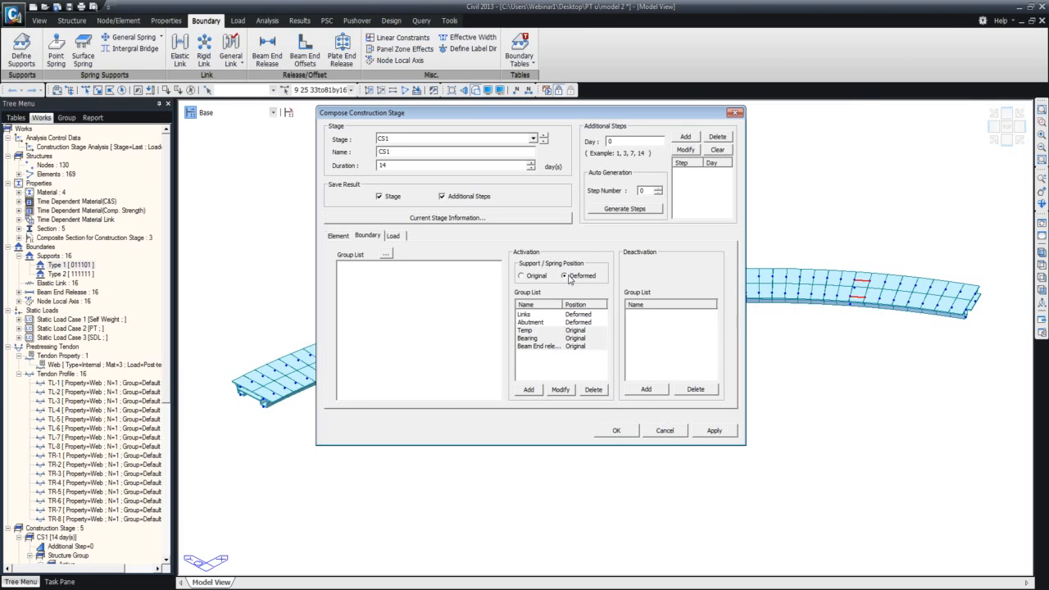
left_click(562, 391)
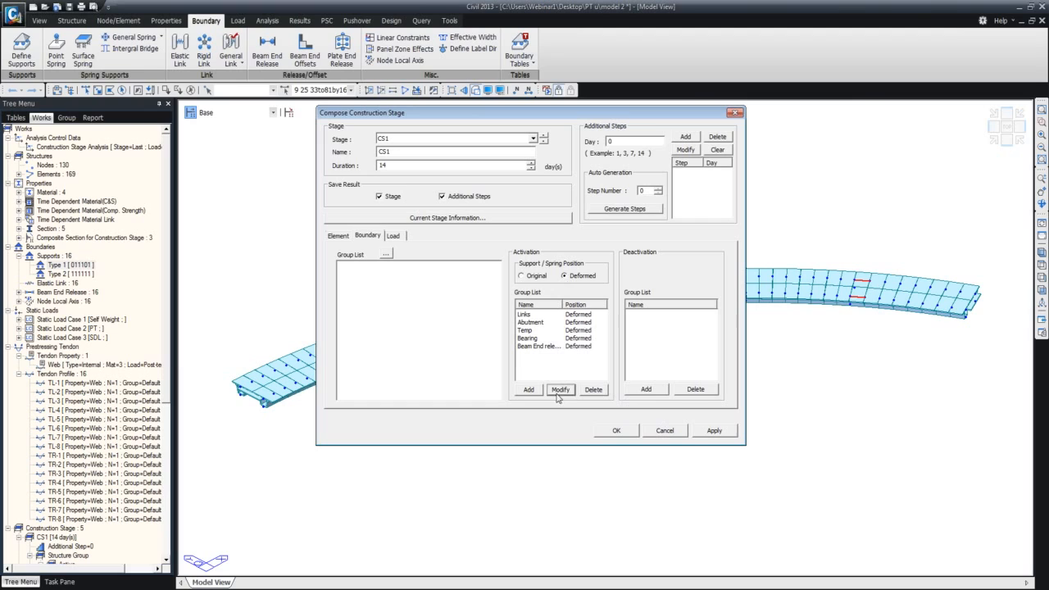
left_click(712, 431)
Deactivate the Temp and Beam End release boundary groups in stage CS3 and apply the change
left_click(543, 140)
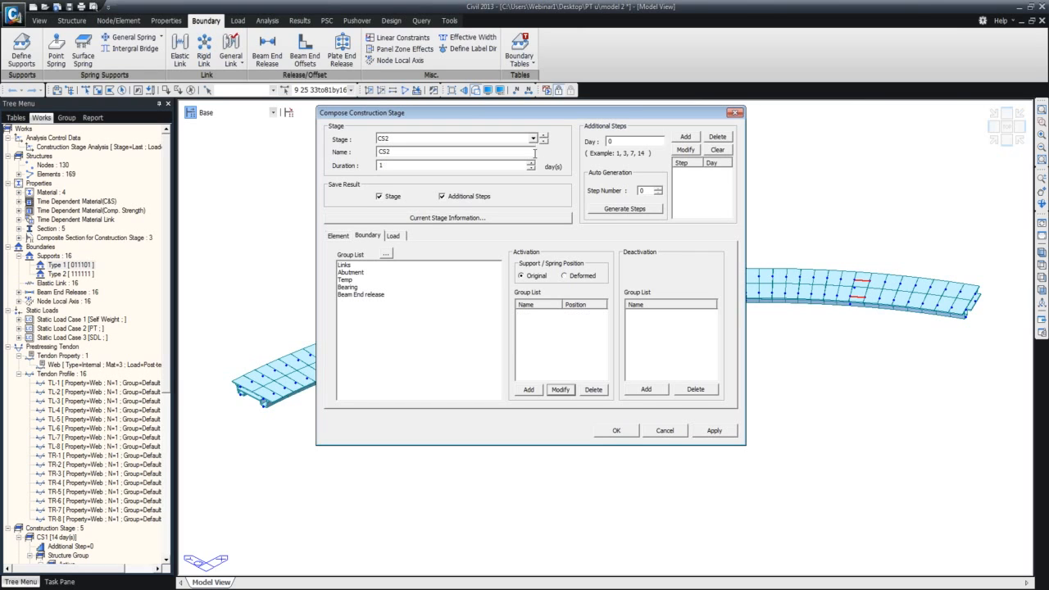
left_click(392, 236)
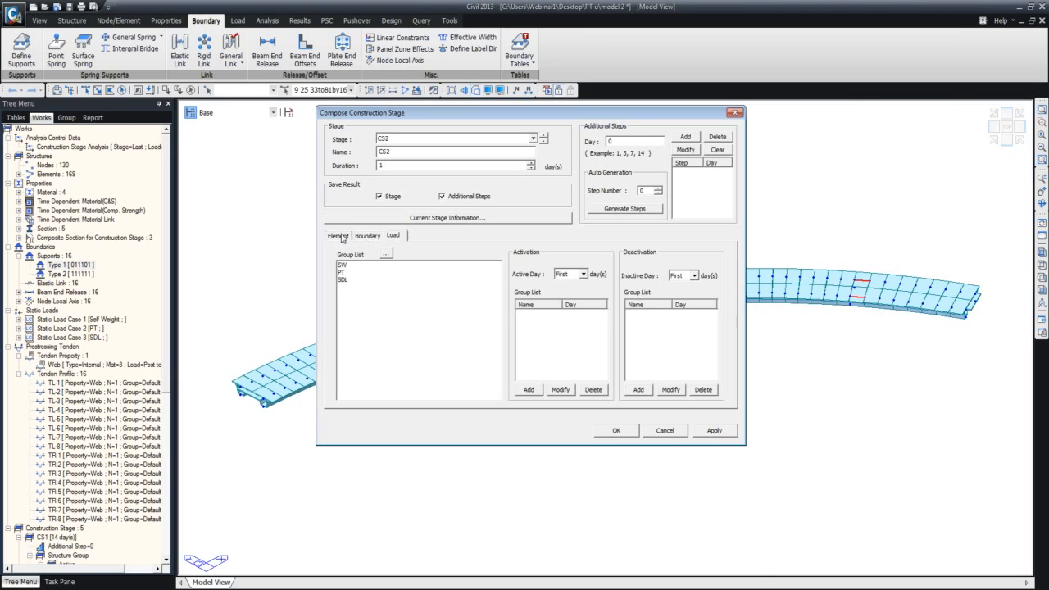
left_click(369, 237)
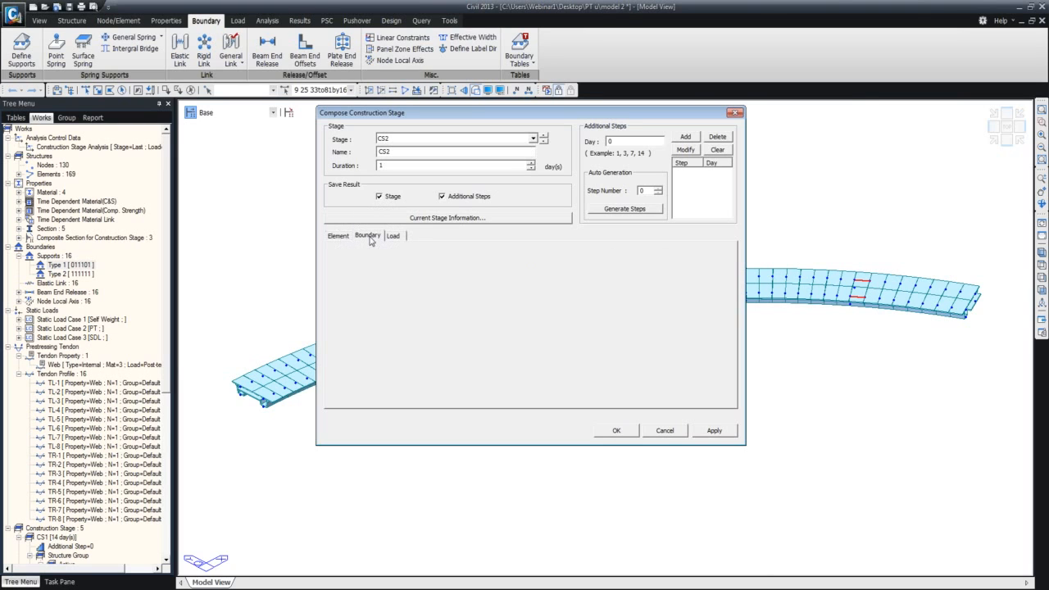
left_click(543, 141)
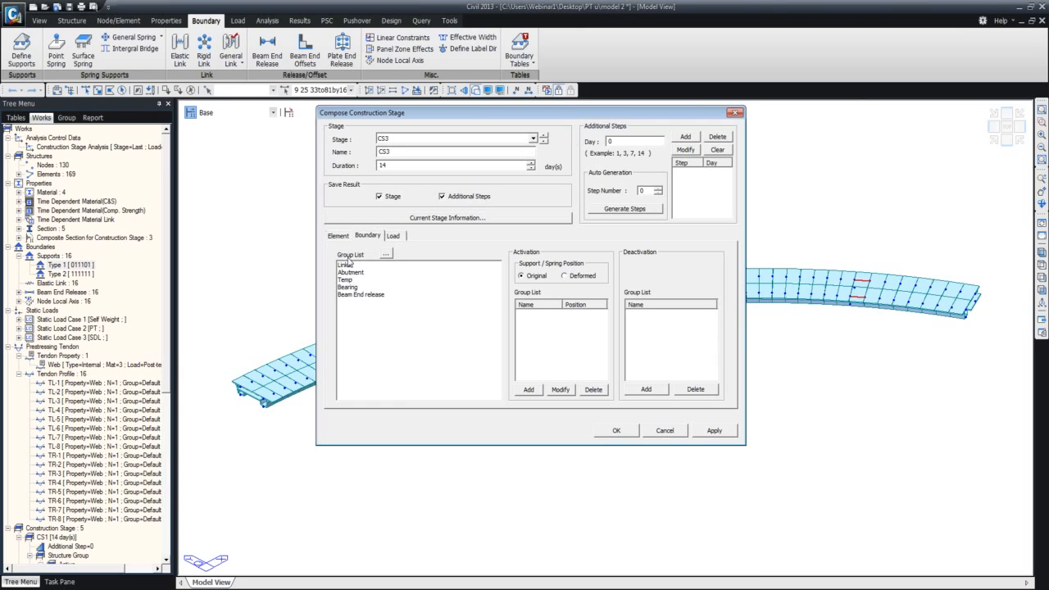
left_click(395, 238)
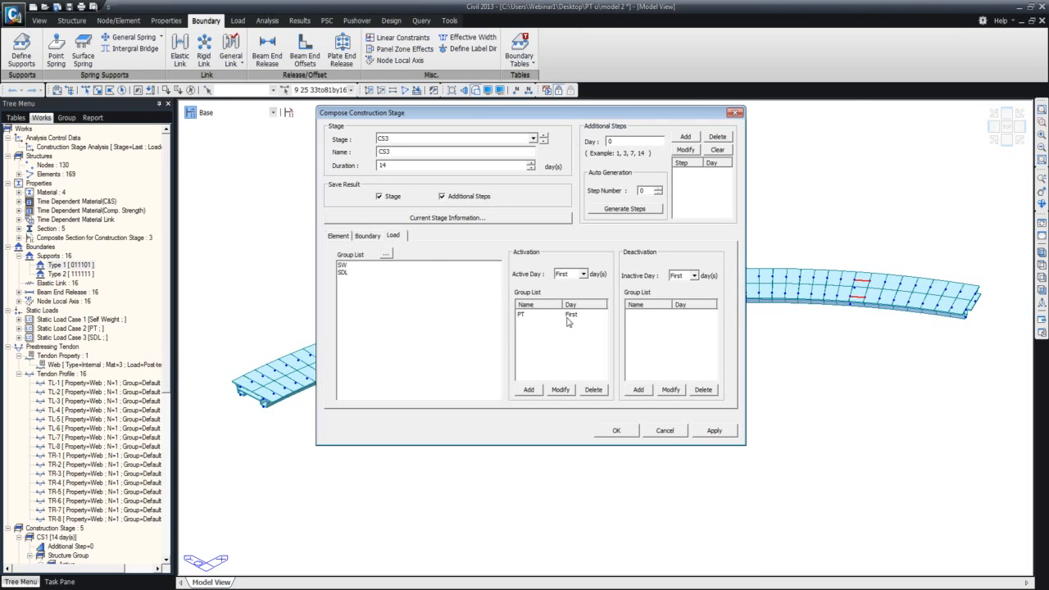
left_click(370, 237)
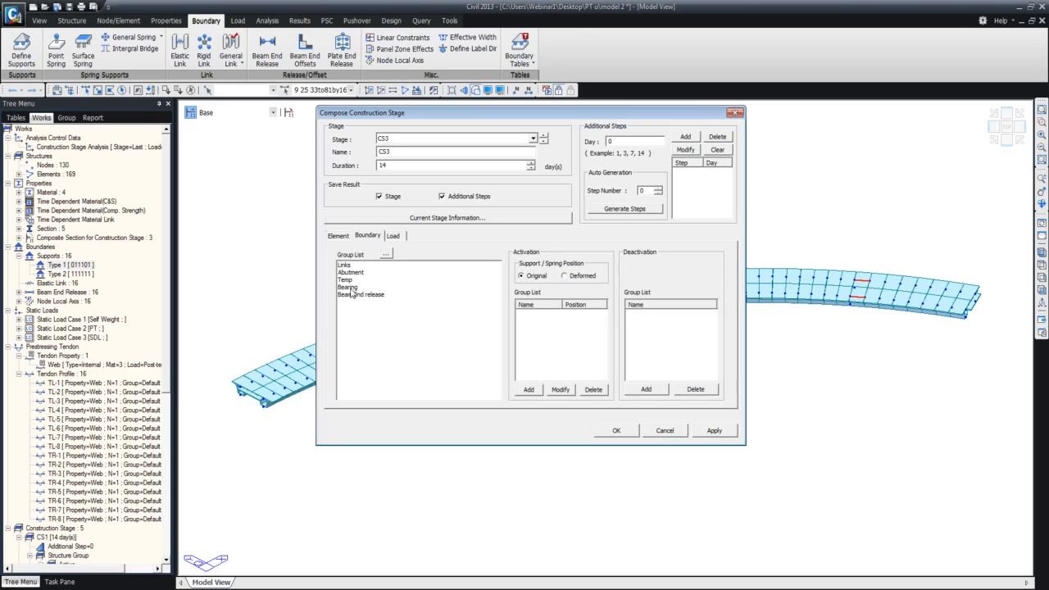
left_click(345, 280)
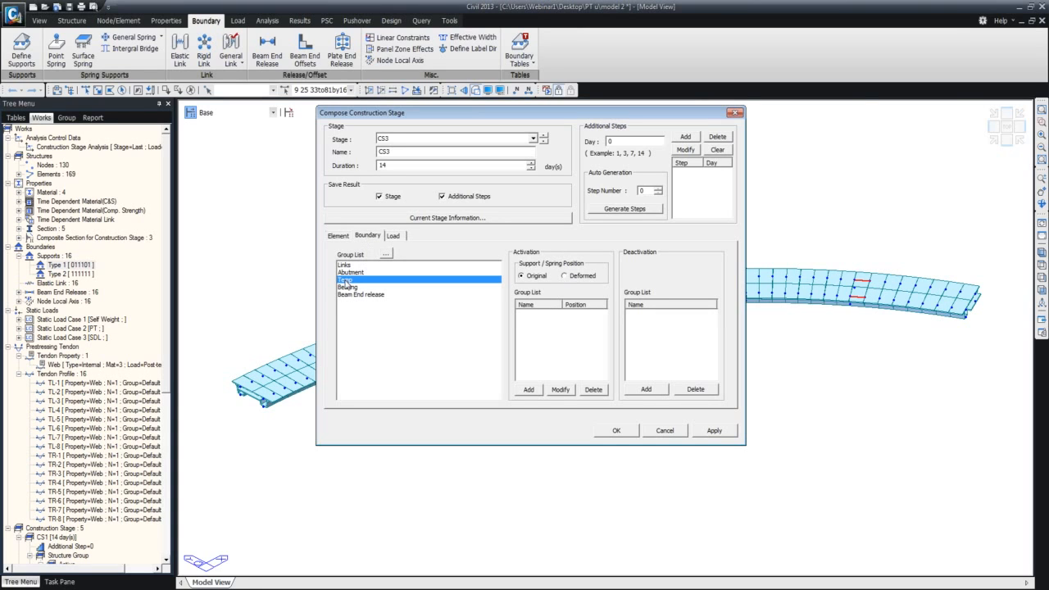
left_click(353, 294, "ctrl")
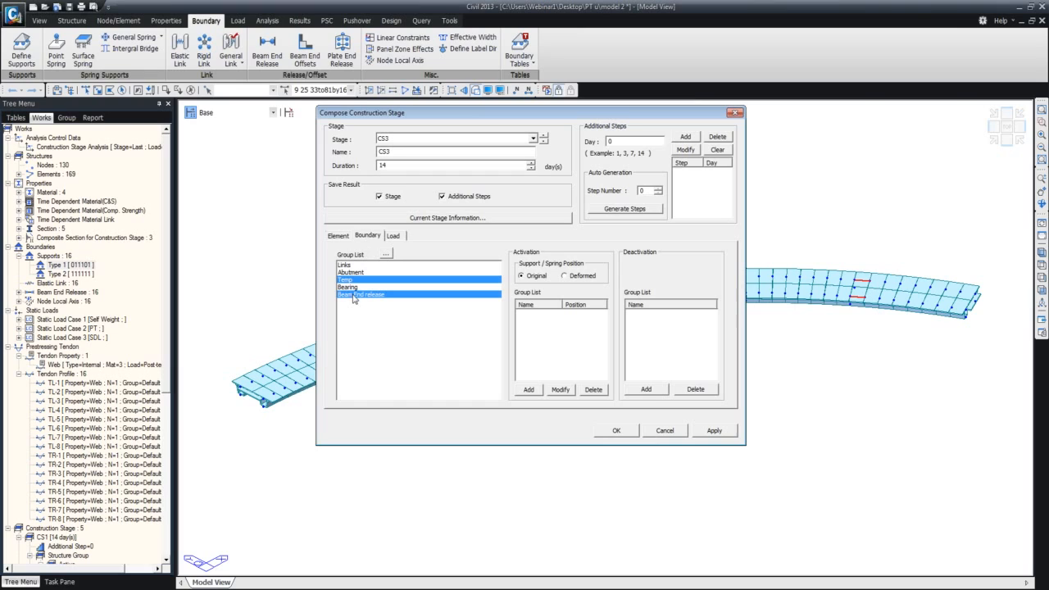
left_click(647, 389)
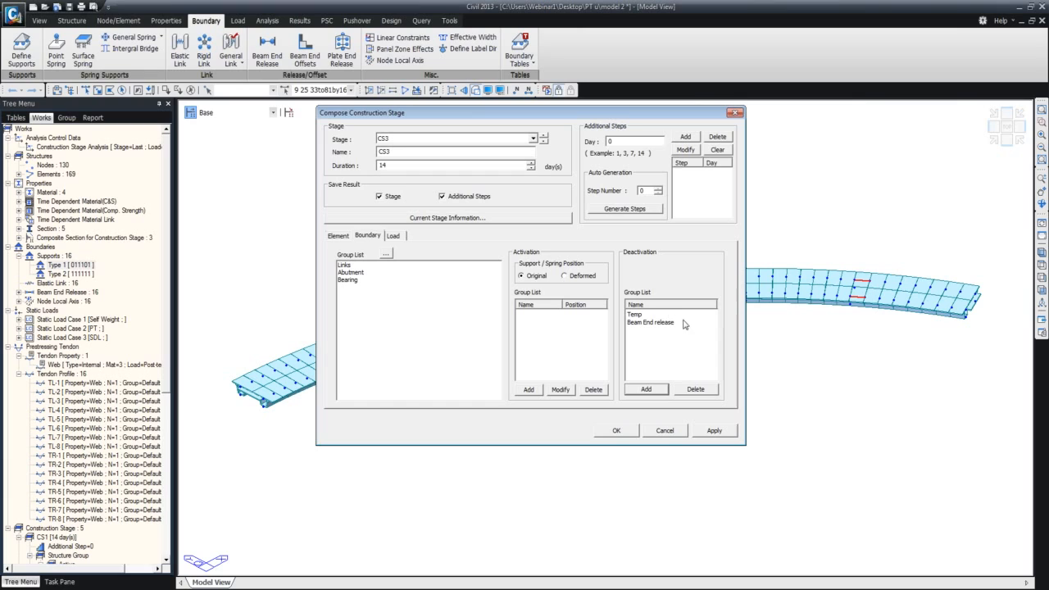
left_click(713, 430)
Review the element group activation of stage CS4 and the load group activation of stage CS5, and close the construction stage definitions
left_click(544, 137)
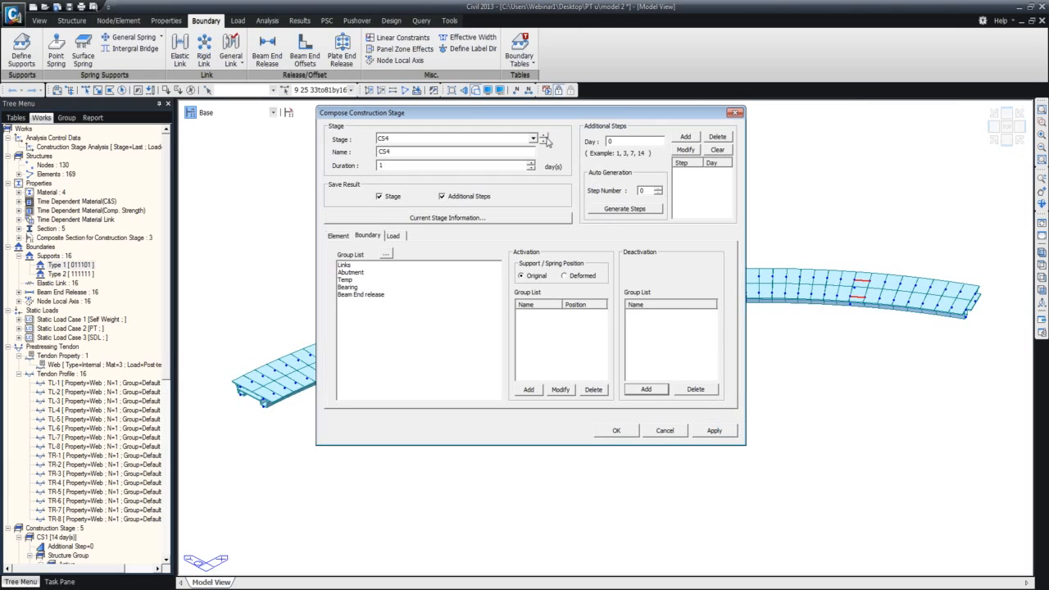
left_click(337, 236)
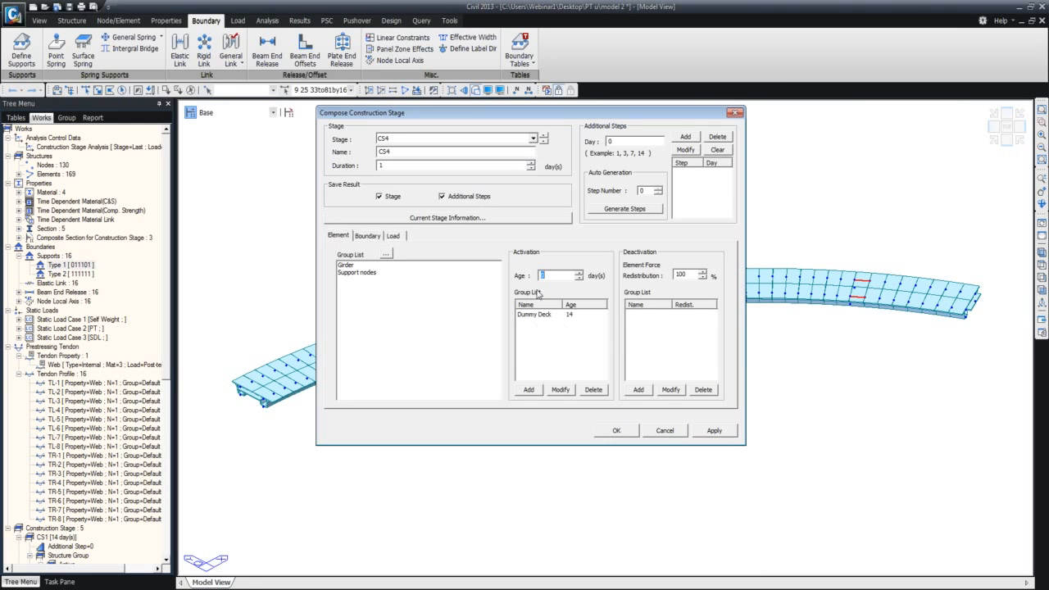
left_click(543, 136)
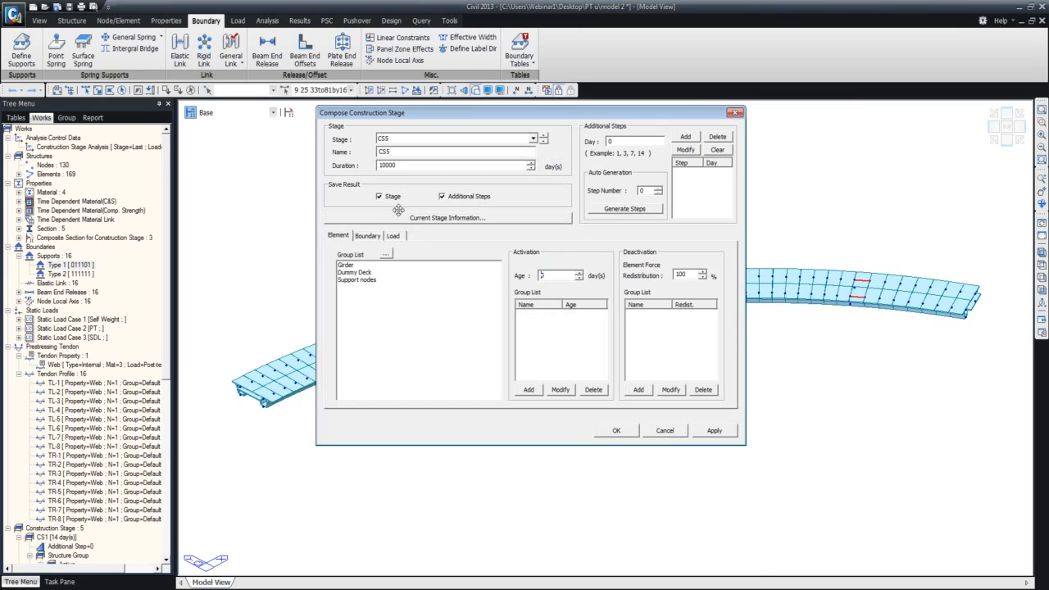
left_click(397, 237)
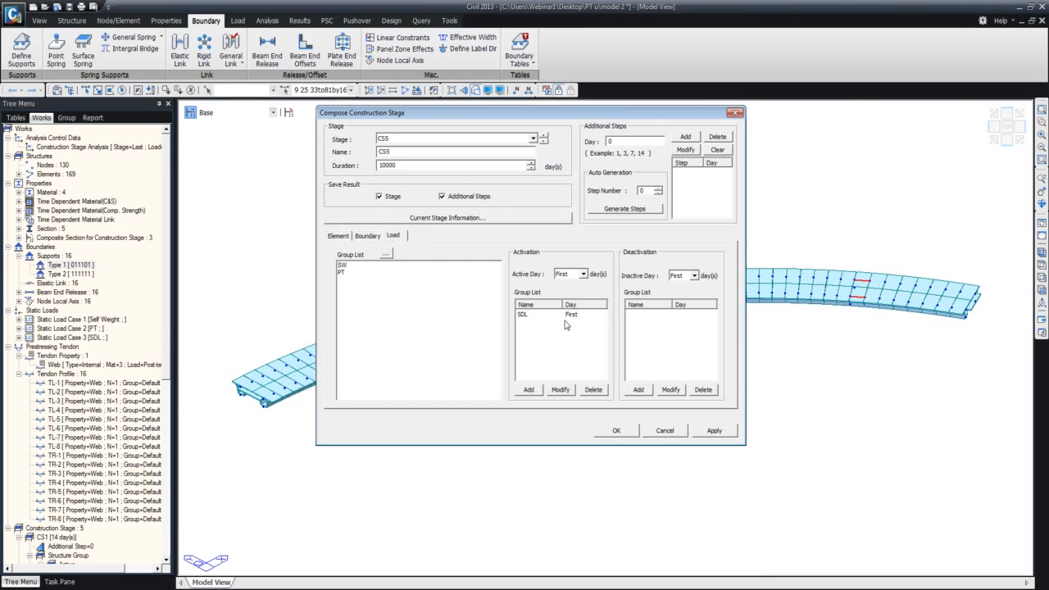
left_click(735, 115)
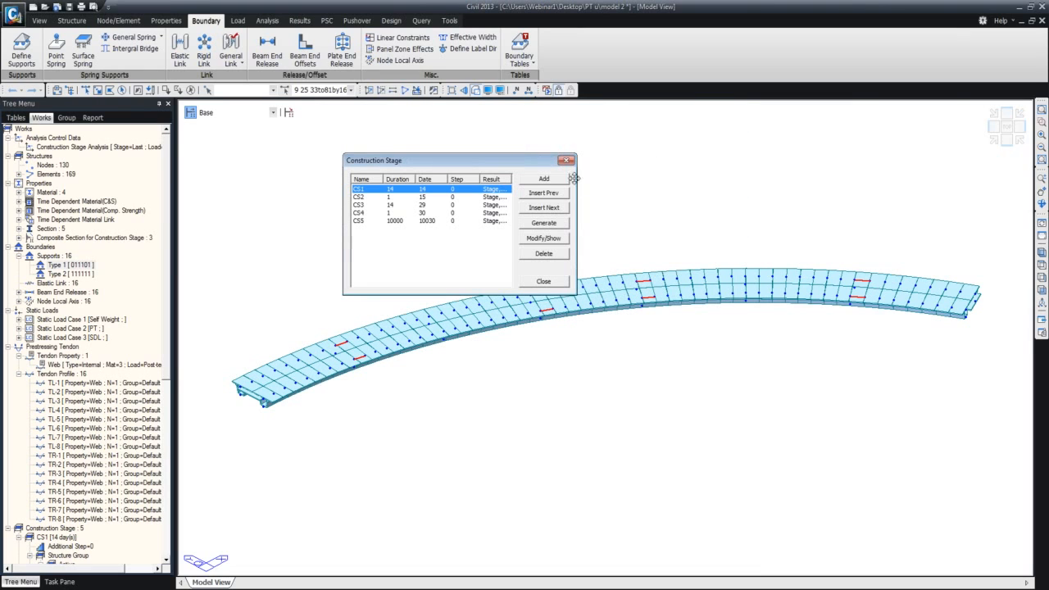
left_click(571, 161)
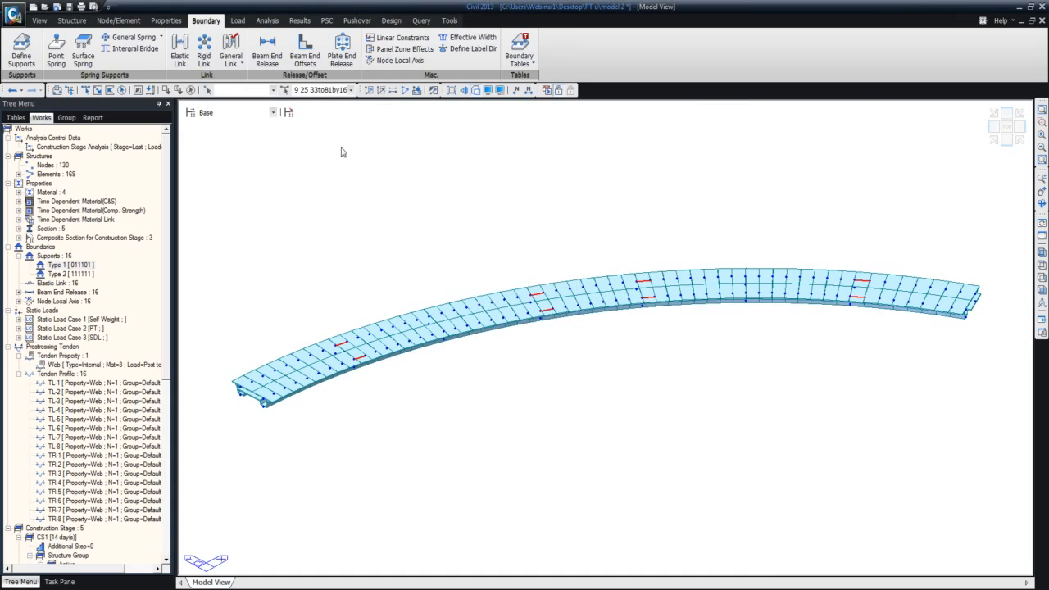
Clear the model selection, open the Composite Section for Construction Stage definitions, and preview the existing U Girder entries
left_click(190, 90)
left_click(289, 114)
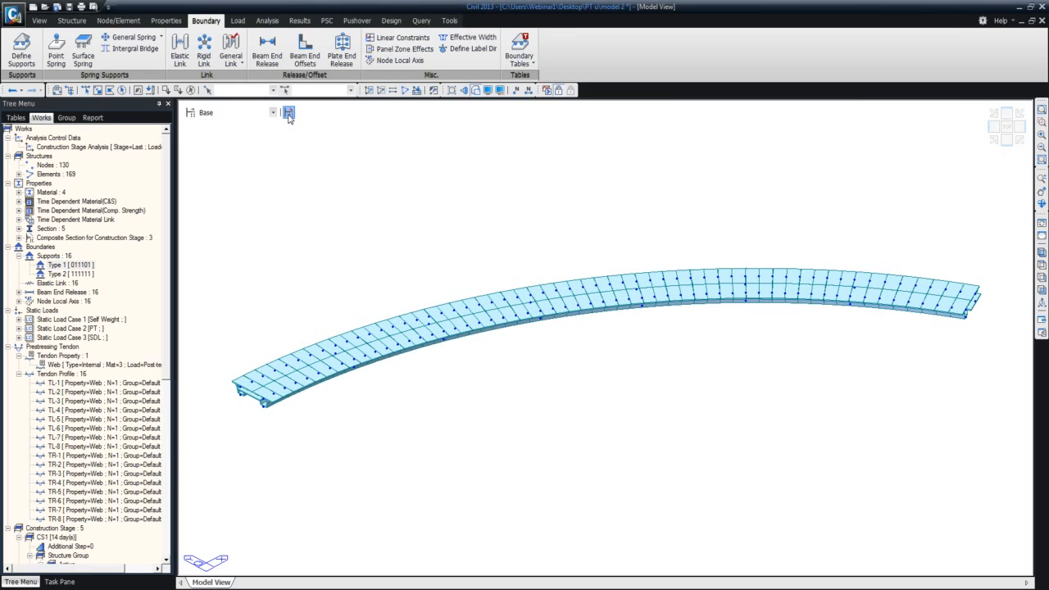
left_click_drag(225, 34, 290, 113)
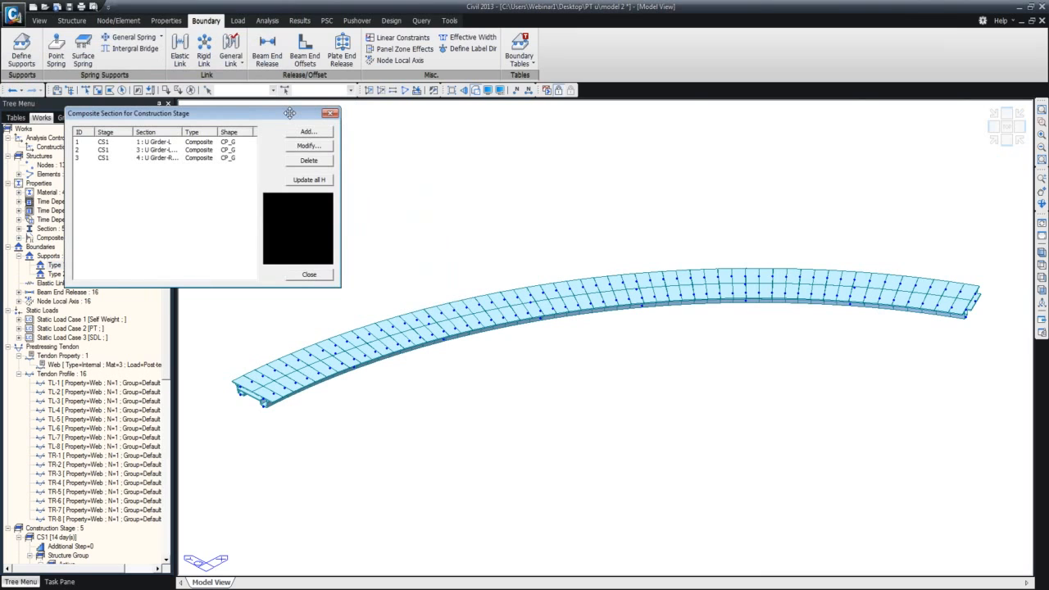
left_click(215, 151)
left_click(212, 158)
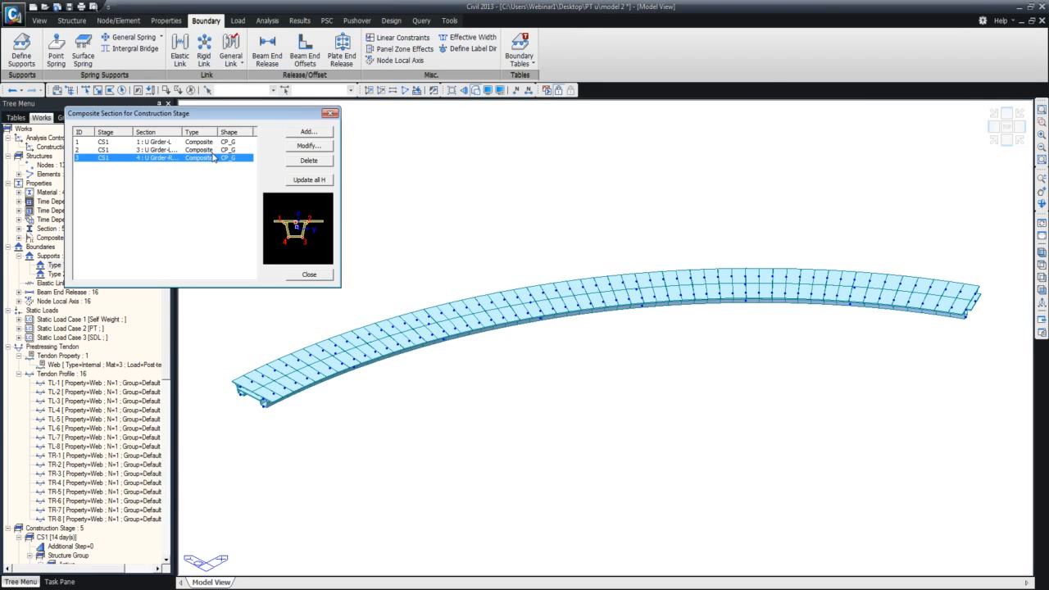
Add a new composite section definition for active stage CS1 using section 2: U Girder-R
left_click(308, 132)
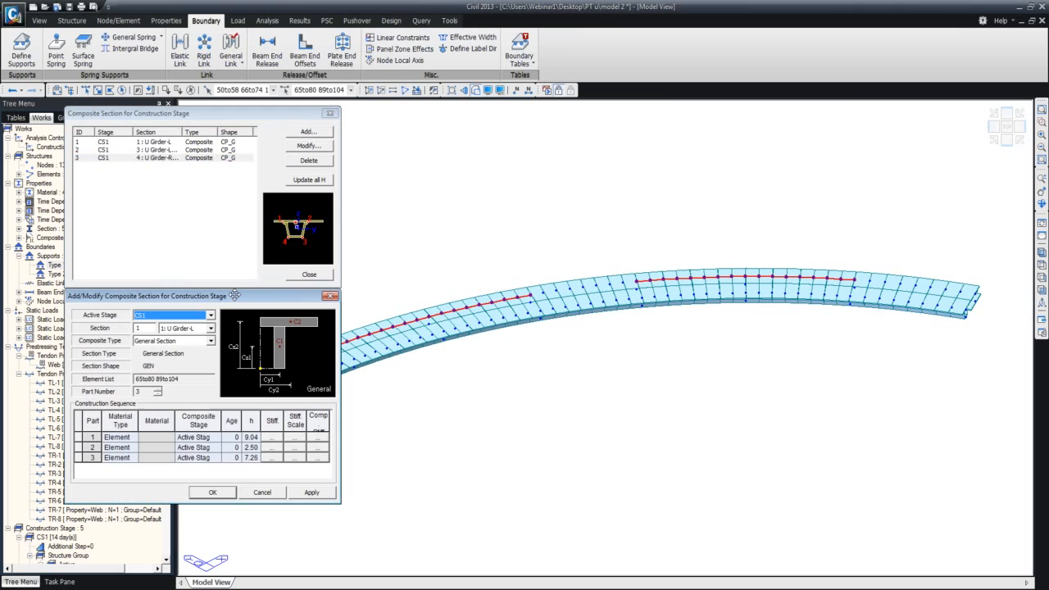
left_click_drag(235, 296, 665, 342)
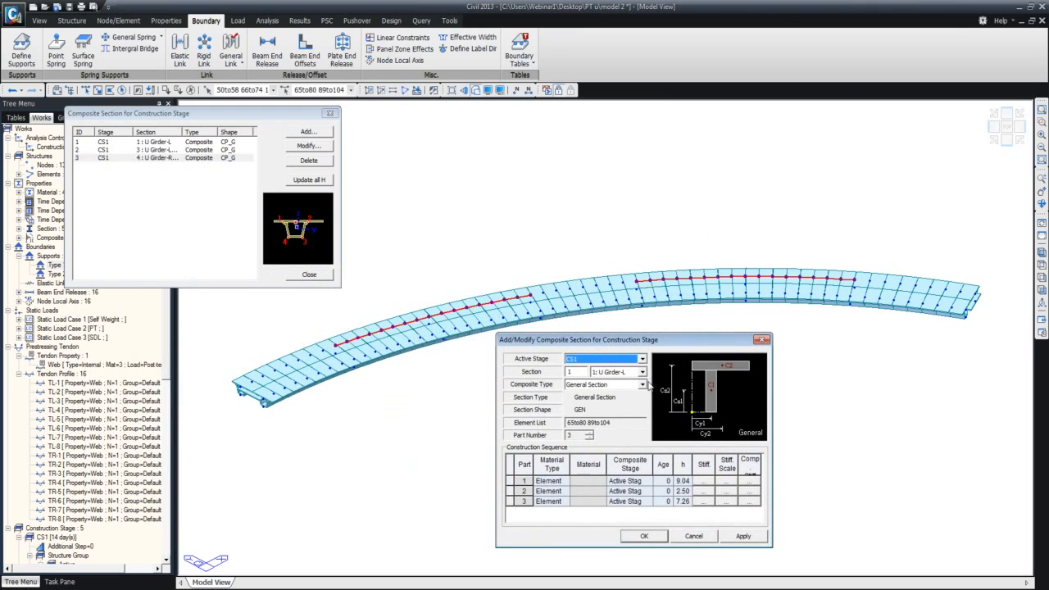
left_click(641, 371)
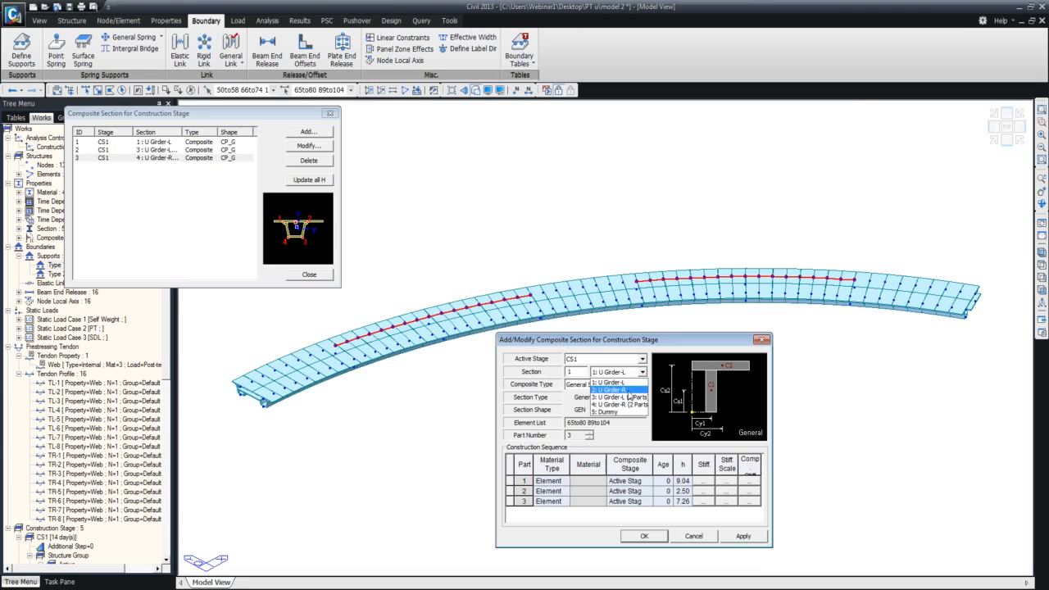
left_click(623, 389)
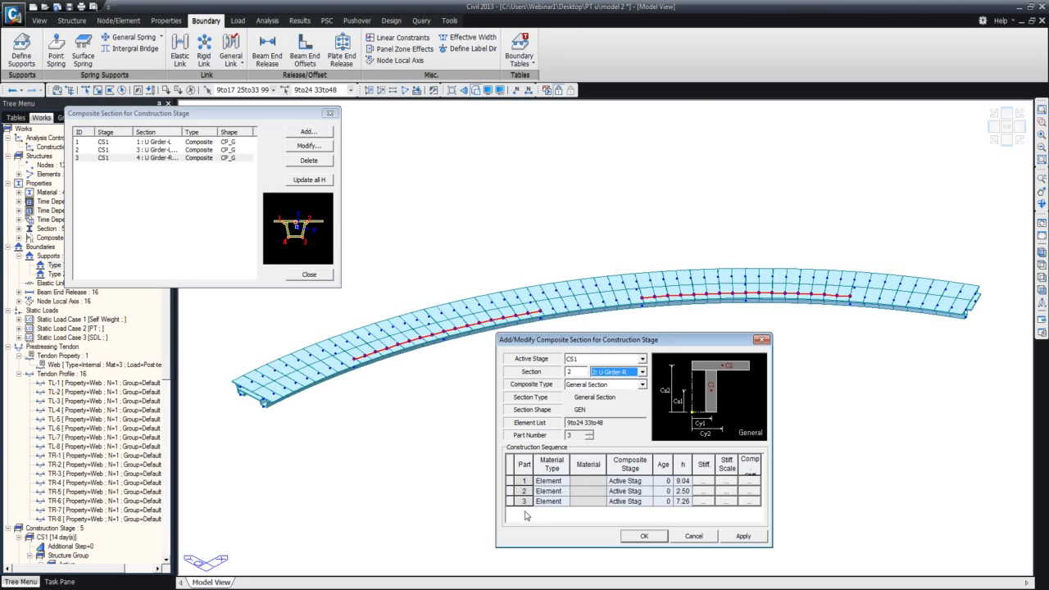
Define part 1 of the U Girder-R construction sequence with material 1: Grade C9000, composite stage CS1 and age 28
left_click(564, 484)
left_click(560, 500)
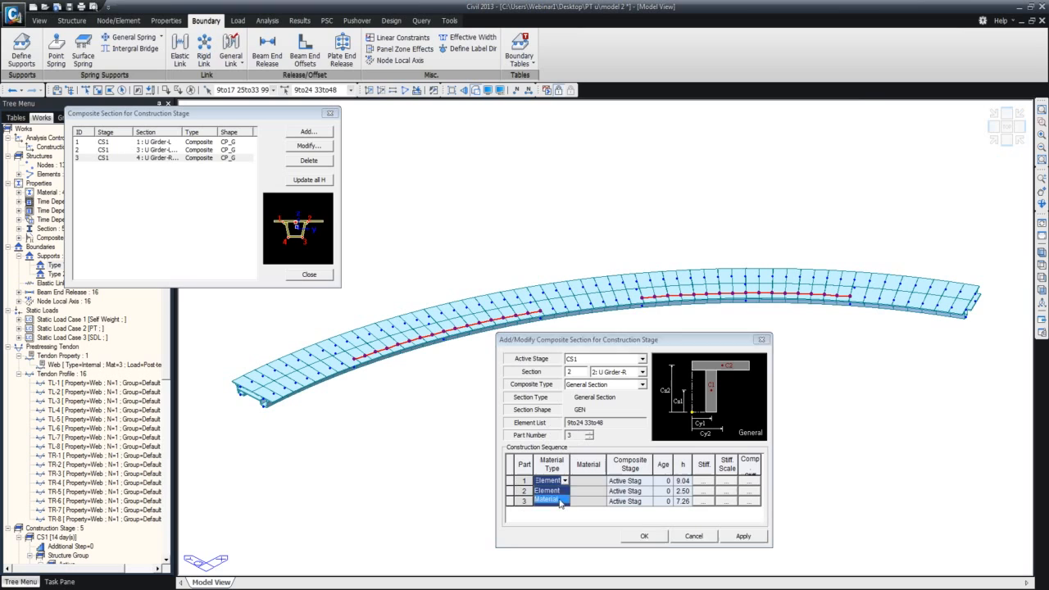
left_click(590, 481)
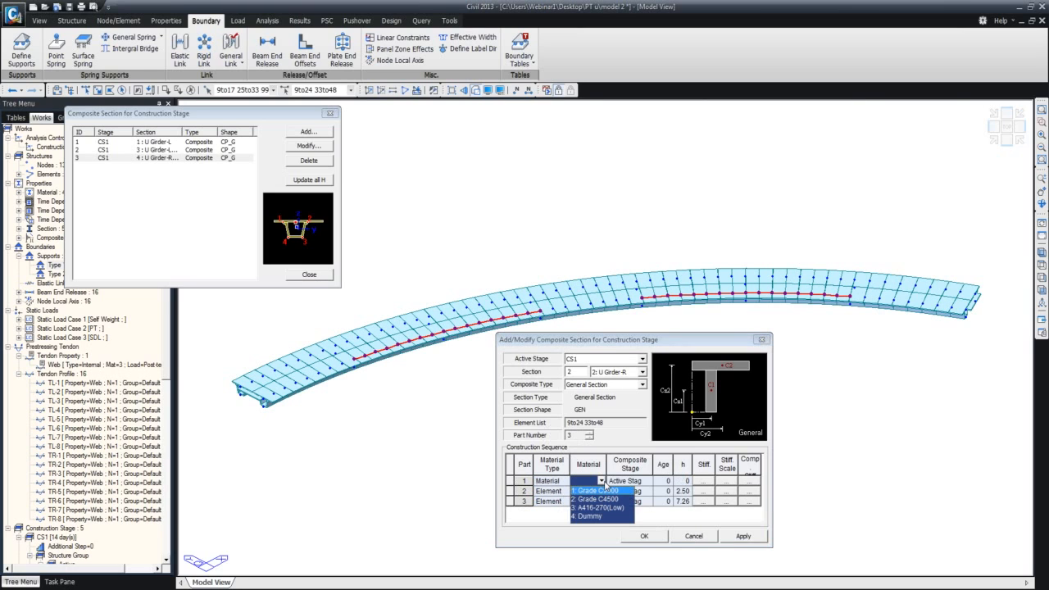
left_click(599, 495)
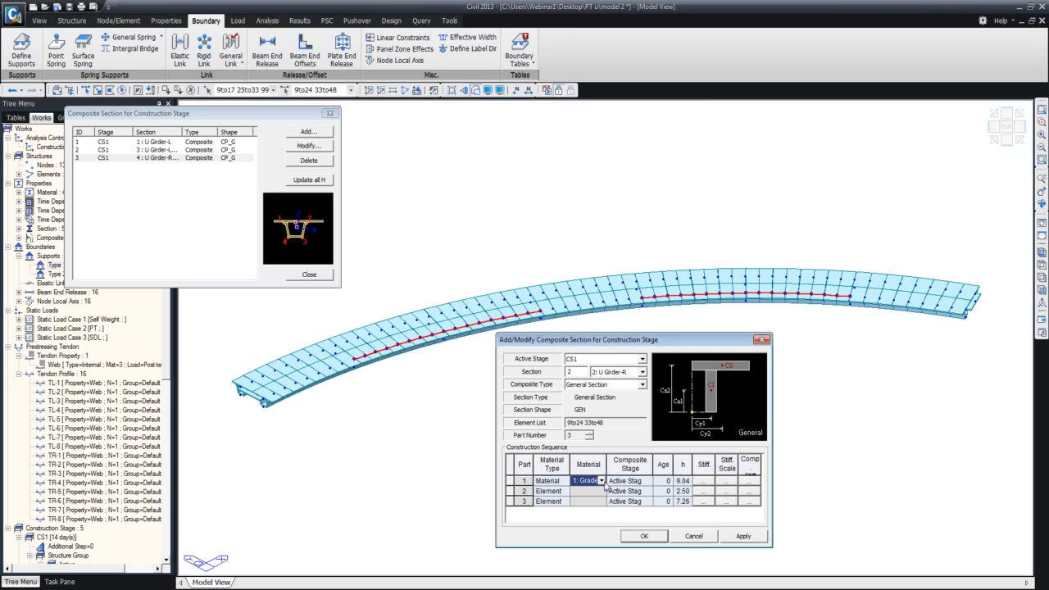
left_click_drag(606, 465, 629, 468)
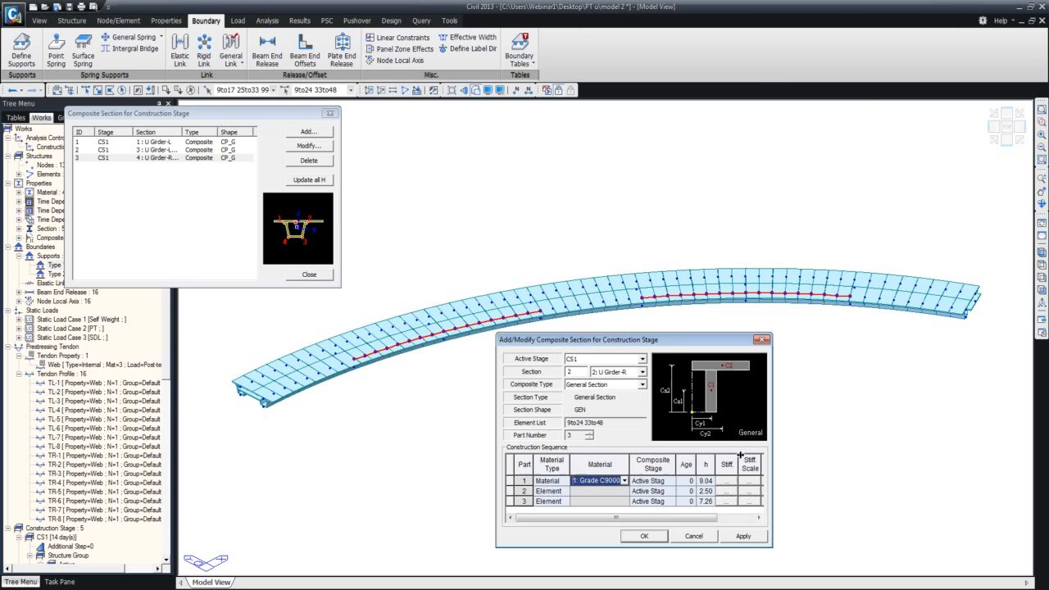
left_click(671, 485)
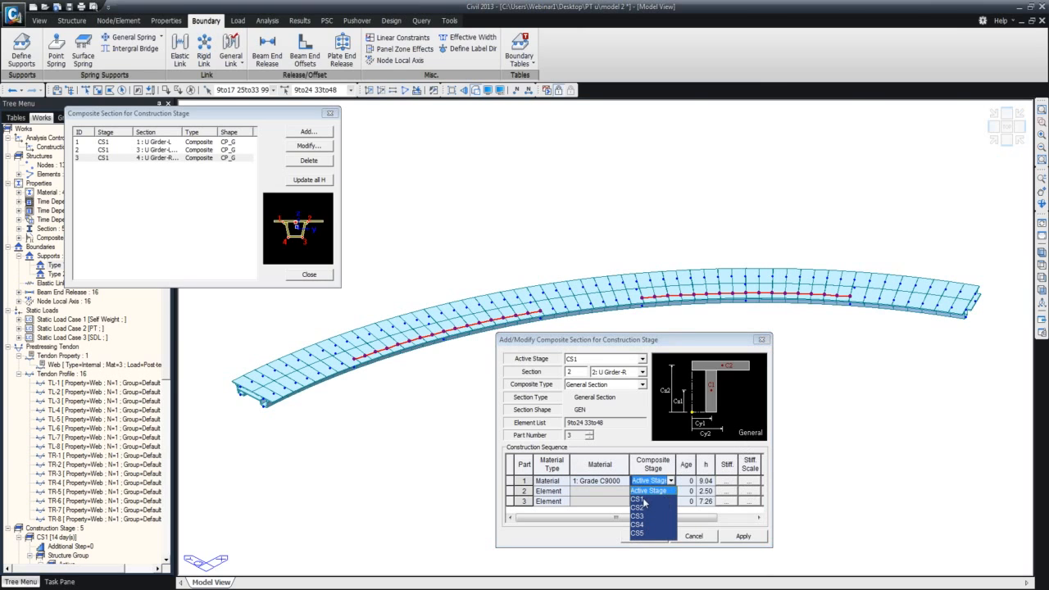
left_click(643, 499)
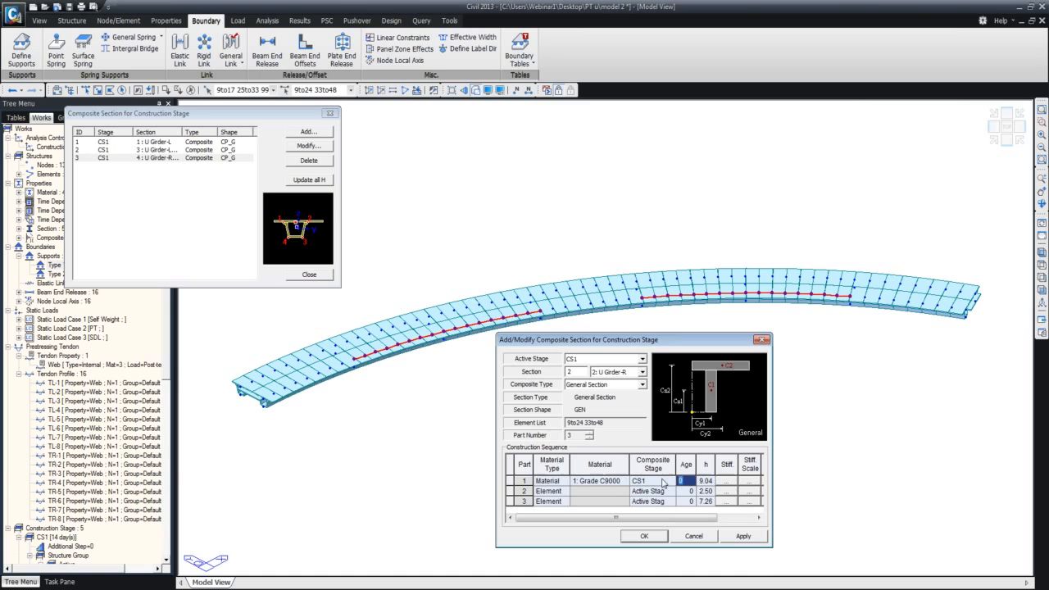
type("28")
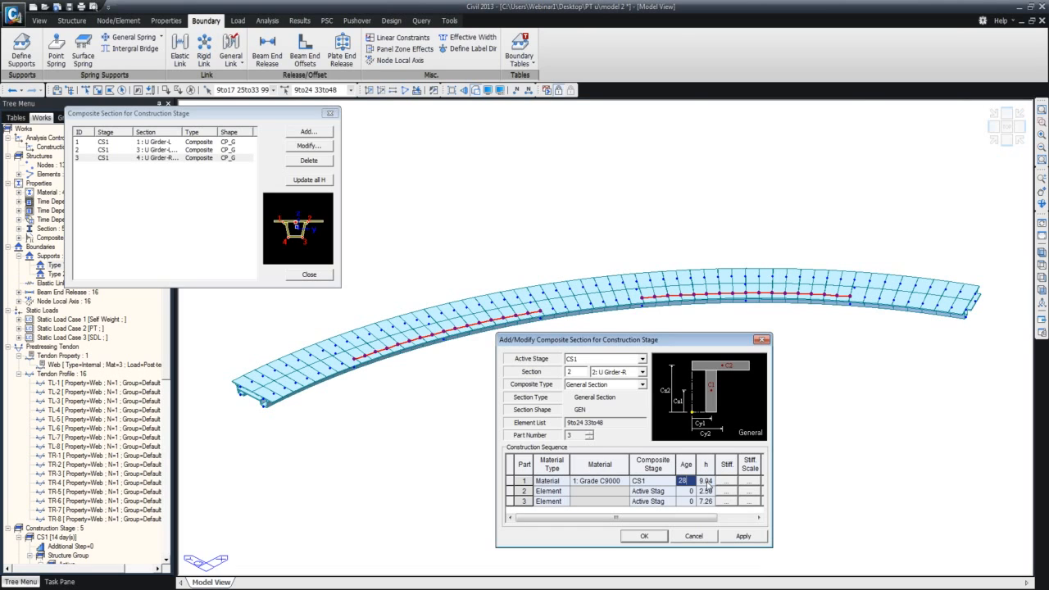
Define part 2 of the construction sequence with material 2: Grade C4500, composite stage CS2 and age 14
left_click(565, 490)
left_click(546, 509)
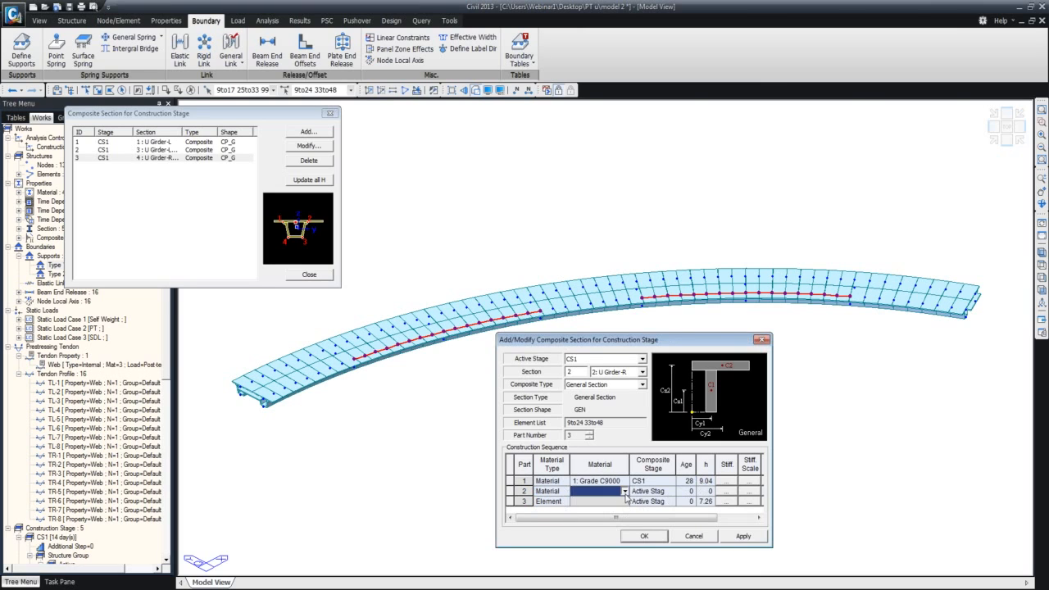
left_click(624, 490)
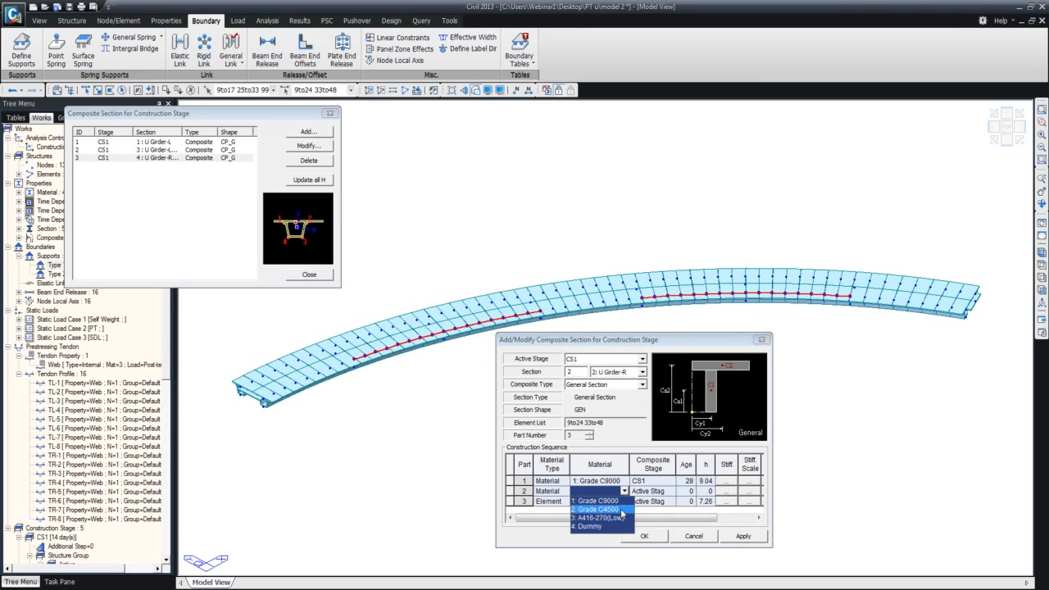
left_click(620, 509)
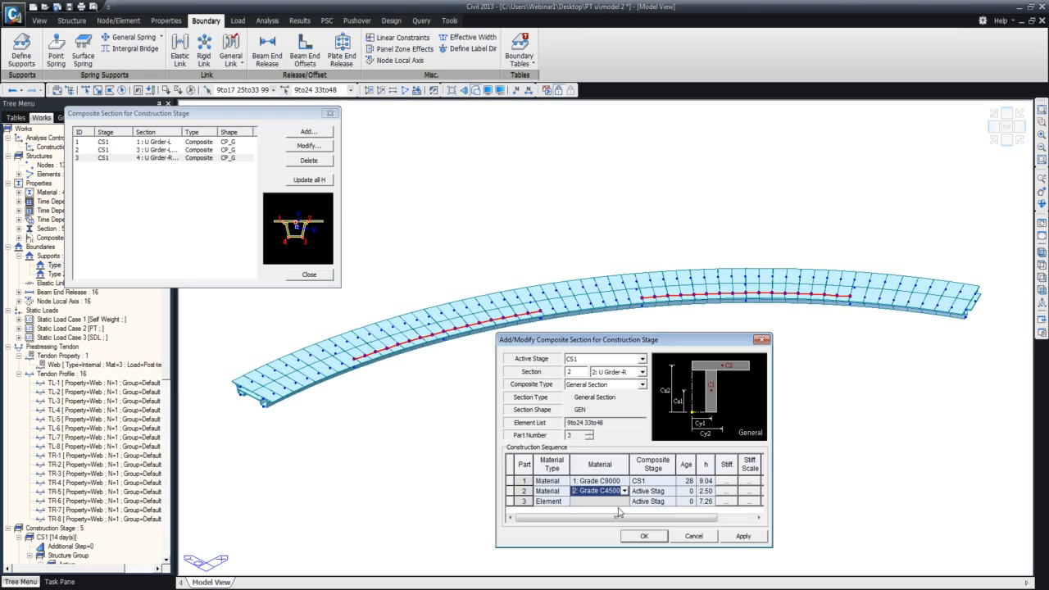
left_click(670, 492)
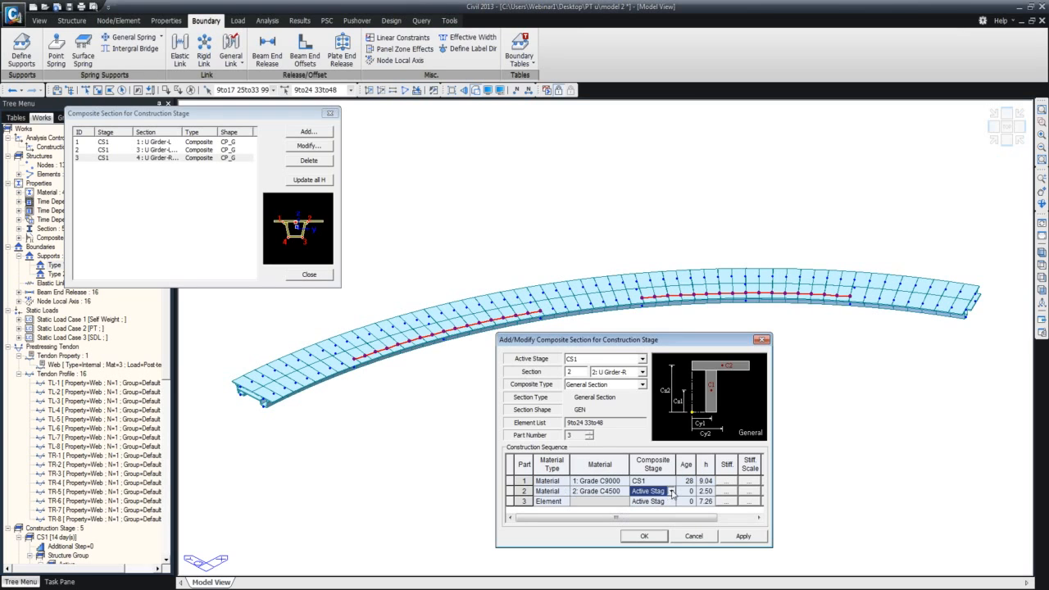
left_click(671, 491)
left_click(656, 517)
left_click(683, 490)
type("14")
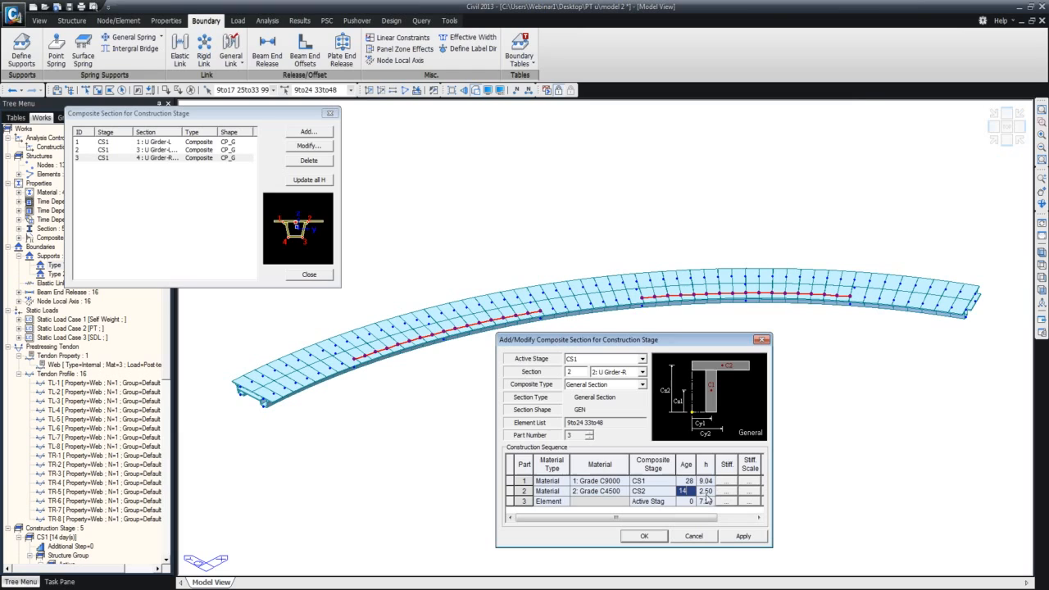
Define part 3 with material 2: Grade C4500, composite stage CS4 and age 14, and confirm the U Girder-R composite section
left_click(565, 502)
left_click(561, 522)
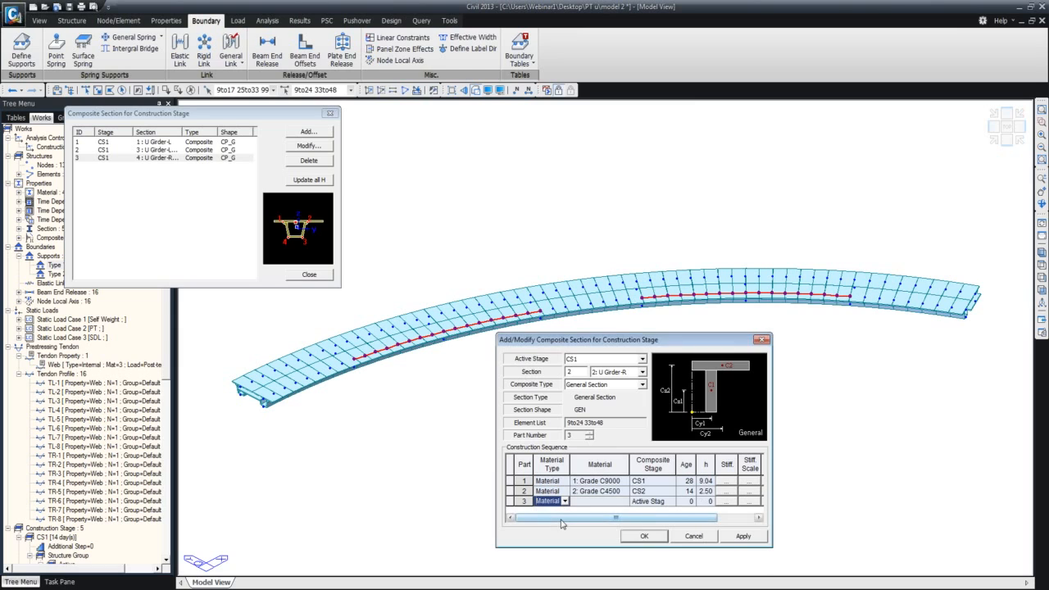
left_click(611, 501)
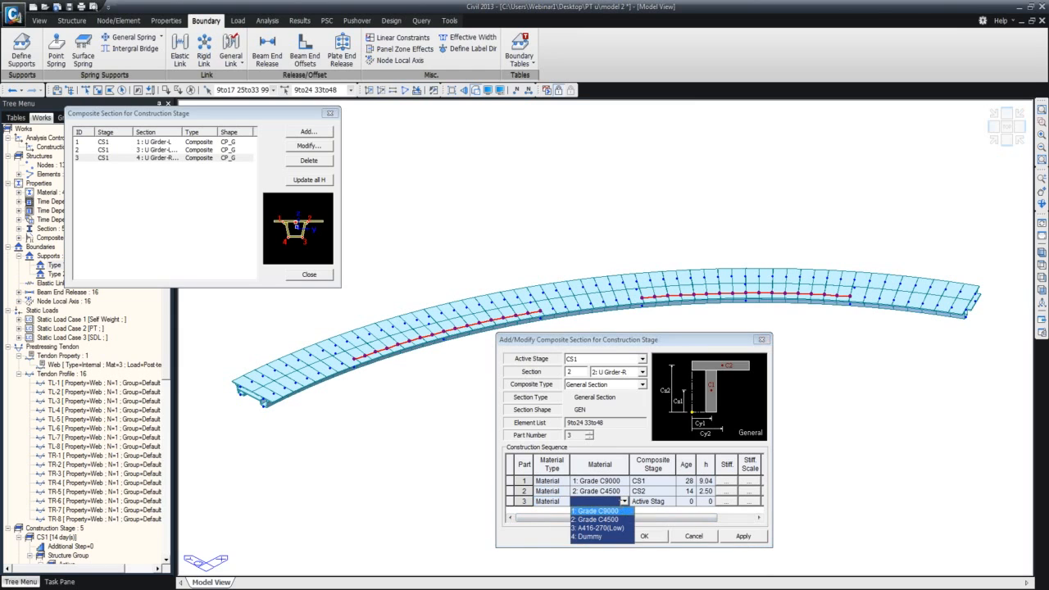
left_click(611, 519)
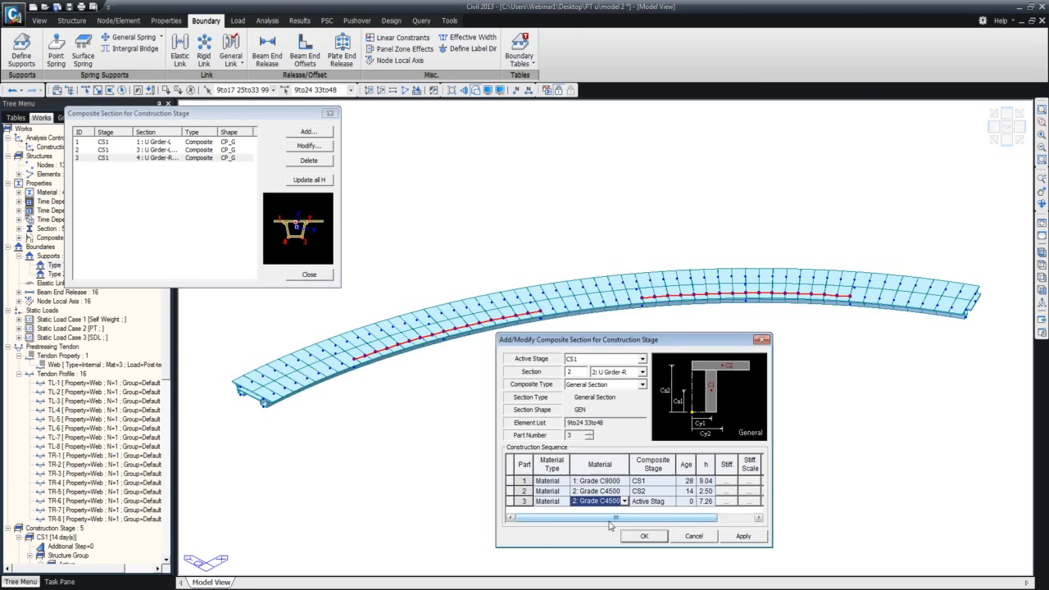
left_click(670, 505)
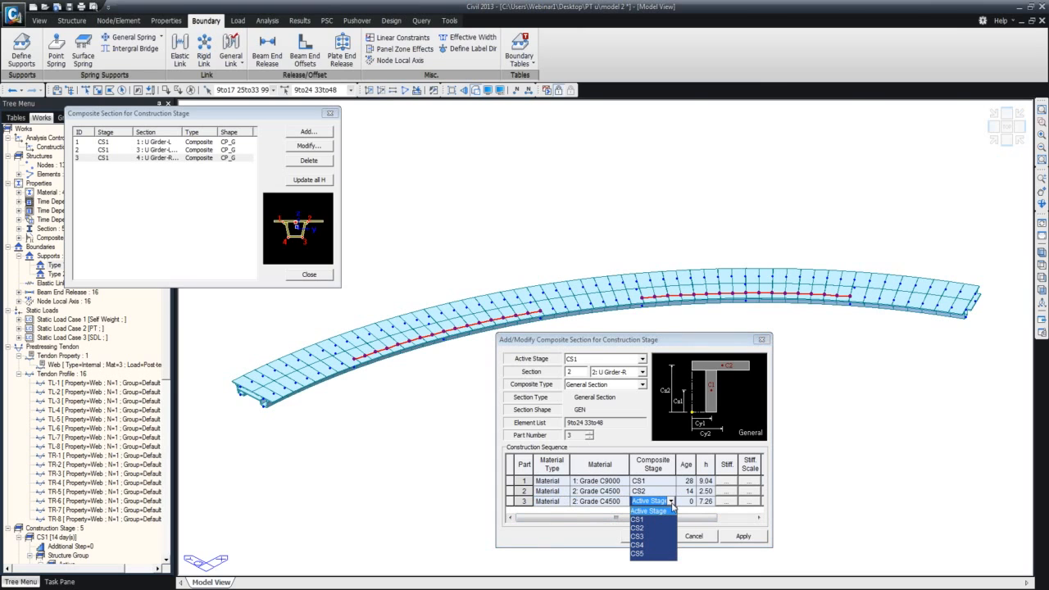
left_click(640, 545)
left_click(685, 501)
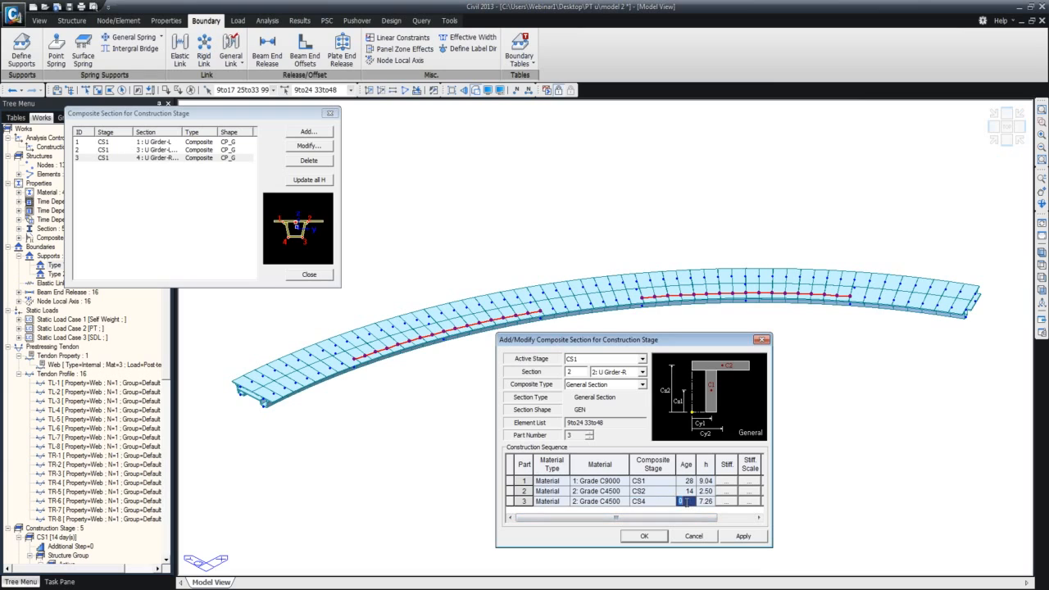
type("14")
left_click(644, 536)
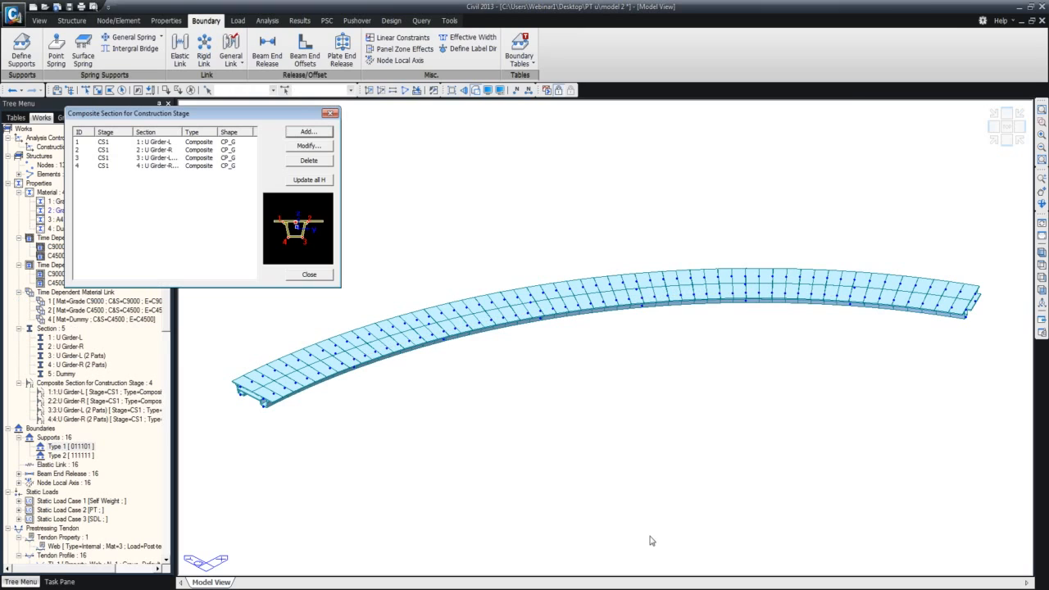
Update the notational size h of all composite sections and close the composite section definitions
left_click(308, 276)
left_click(308, 180)
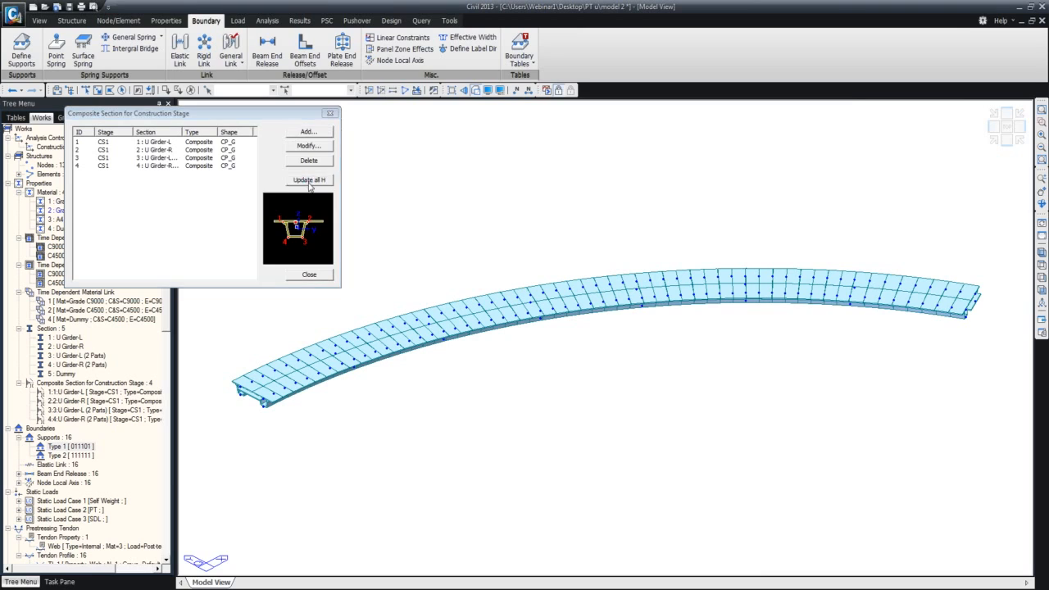
left_click(300, 232)
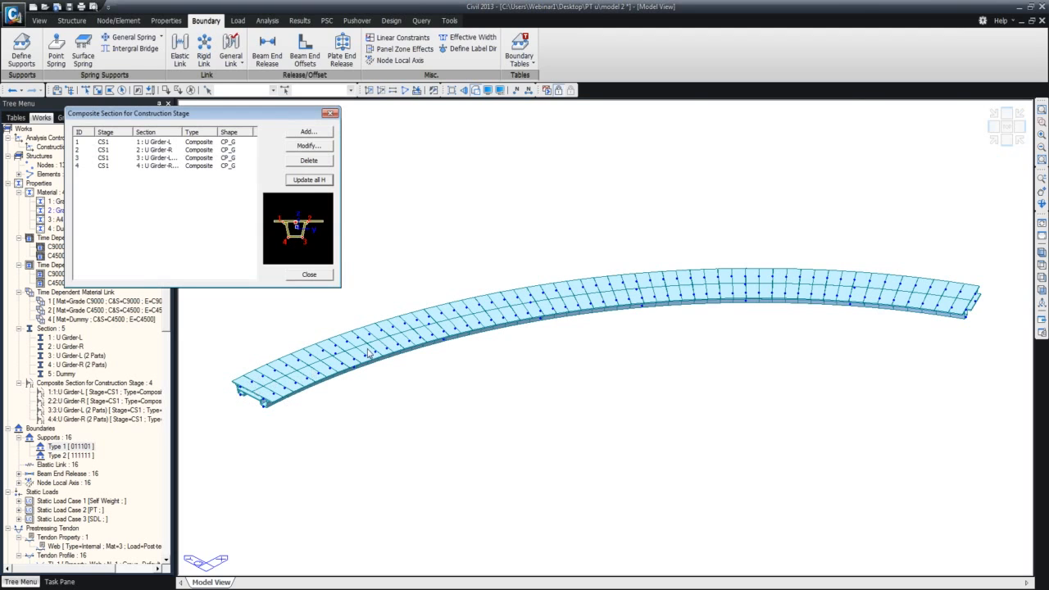
left_click(330, 114)
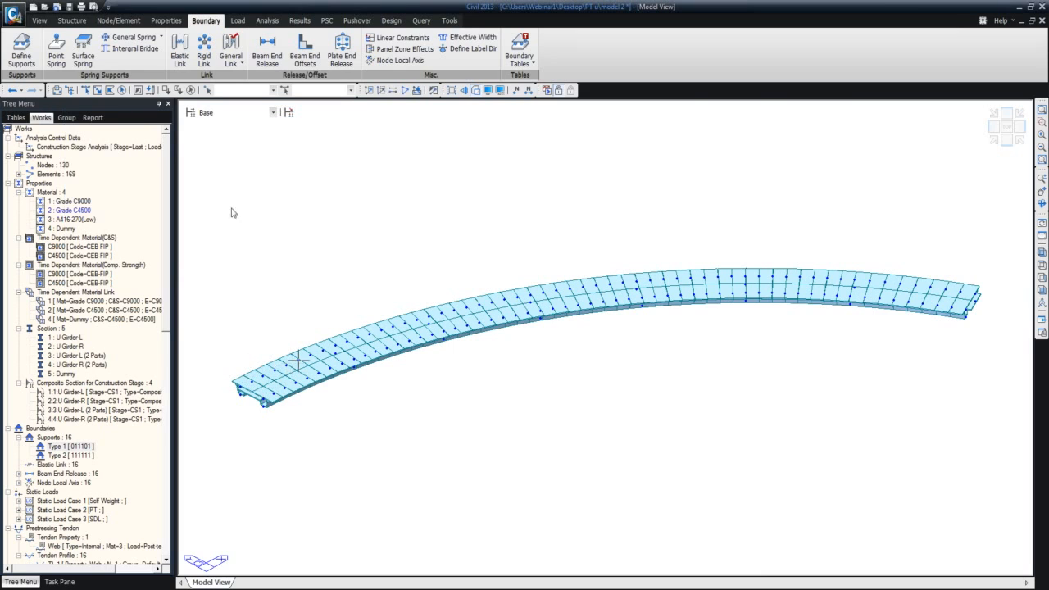
Assign an auto-calculated CEB-FIP notational size of member with a = 0.5 to all elements of the Dummy material
double_click(67, 229)
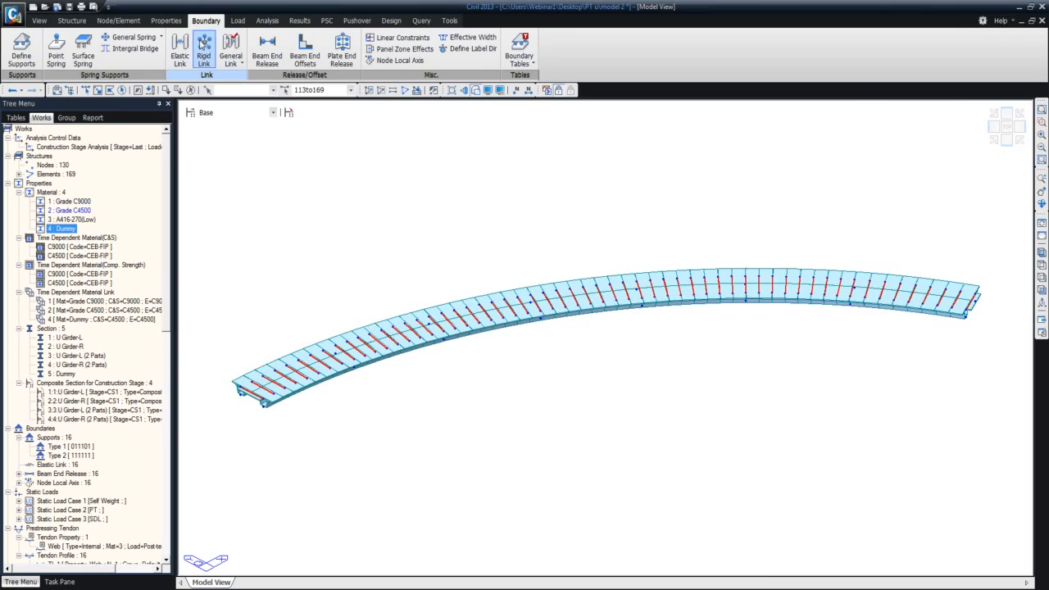
left_click(164, 20)
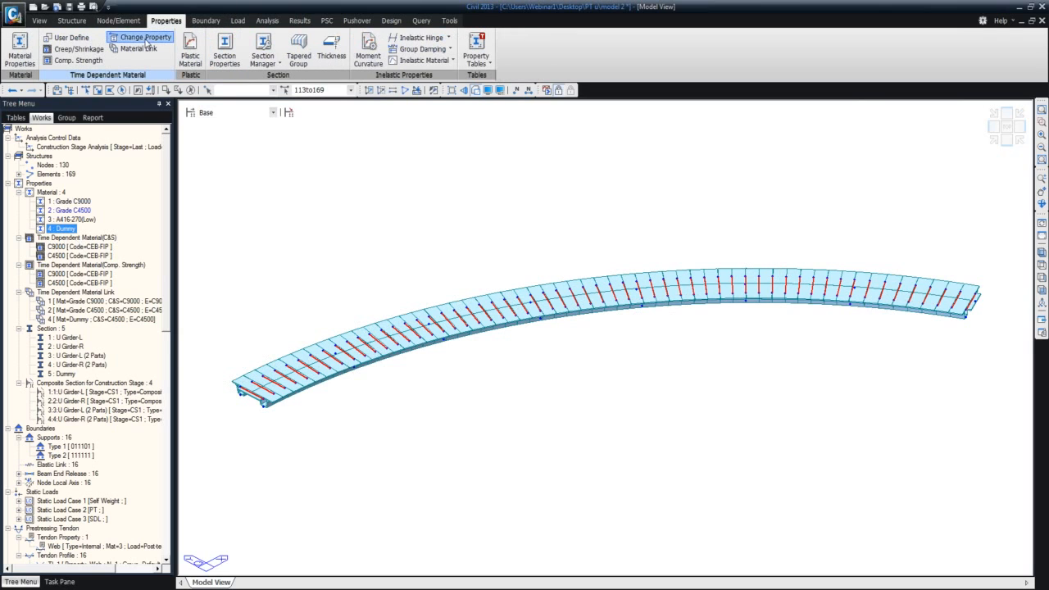
left_click(146, 38)
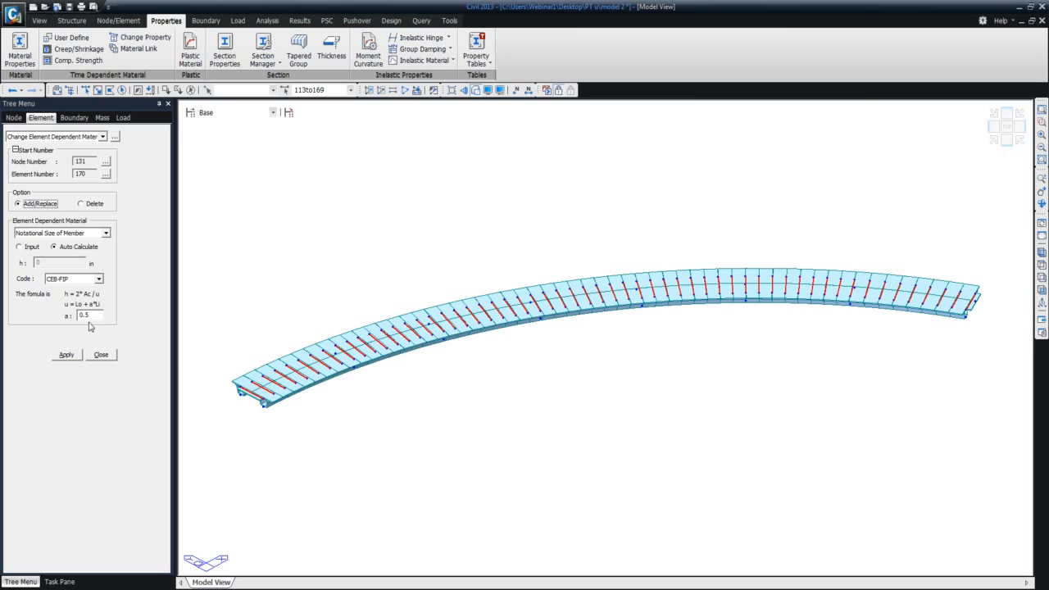
left_click(74, 356)
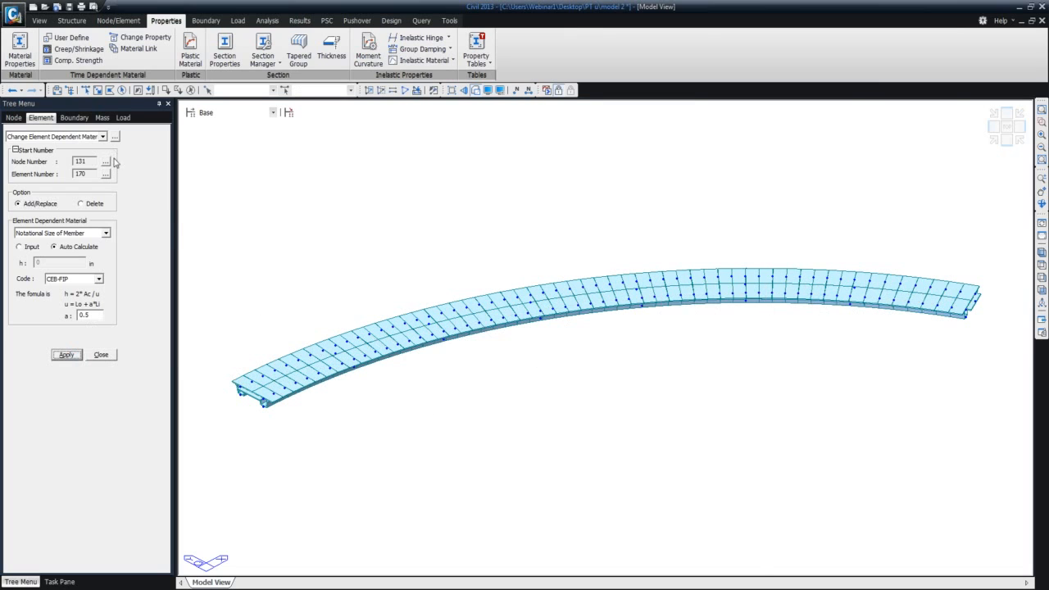
left_click(111, 356)
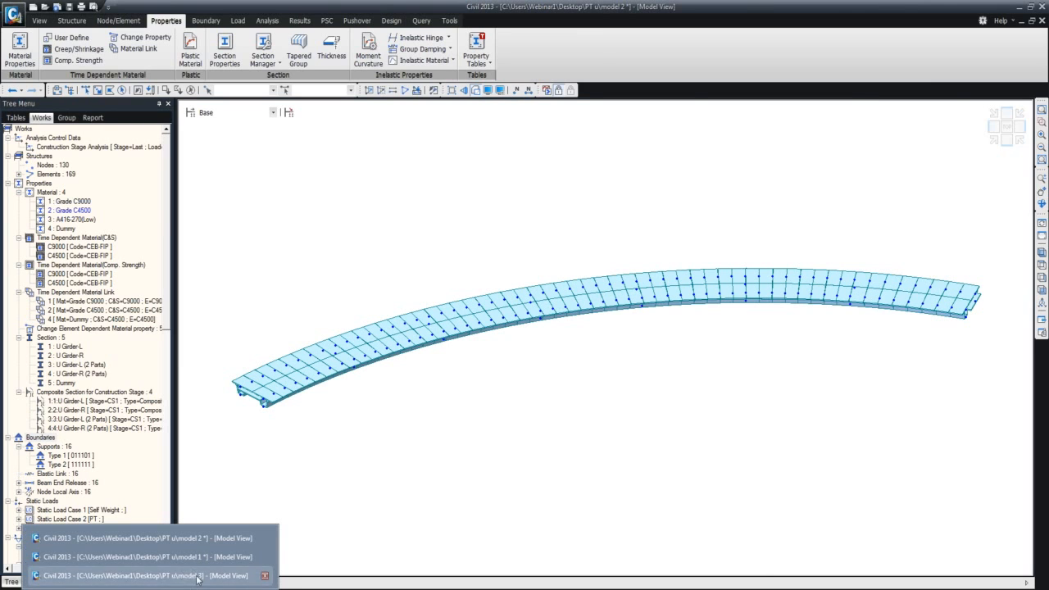
Switch to the model 3 window, render it with hidden surfaces in a rotated view, and display construction stage CS1
left_click(196, 578)
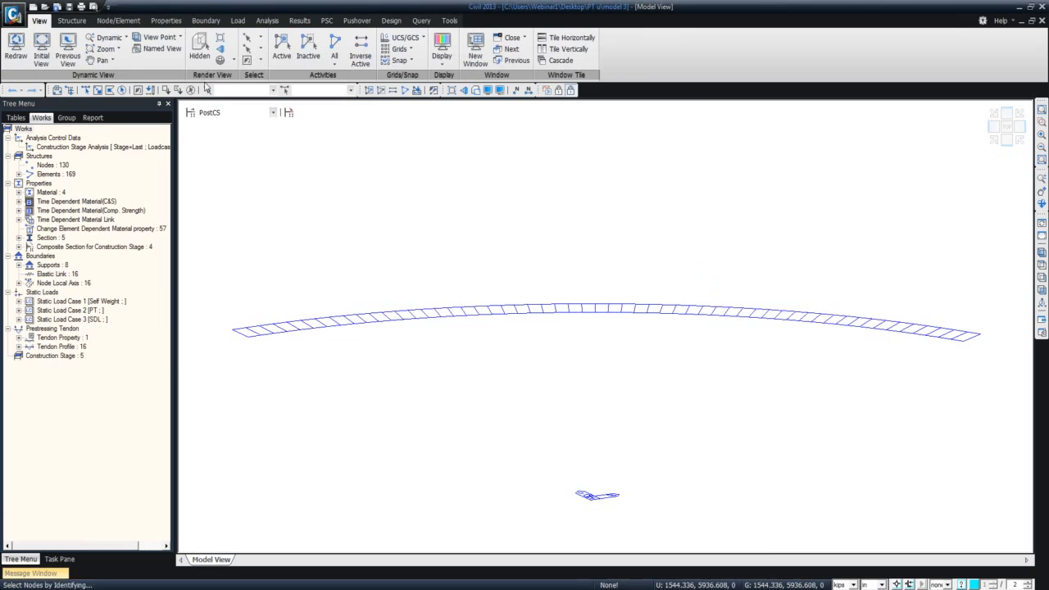
left_click(199, 47)
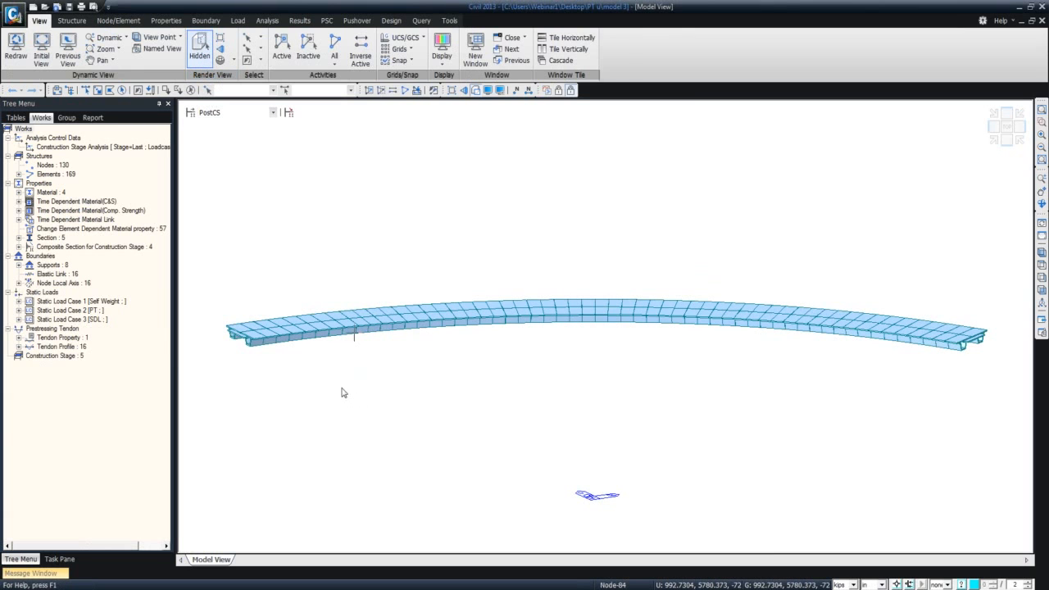
middle_click_drag(371, 398, 401, 407, "ctrl")
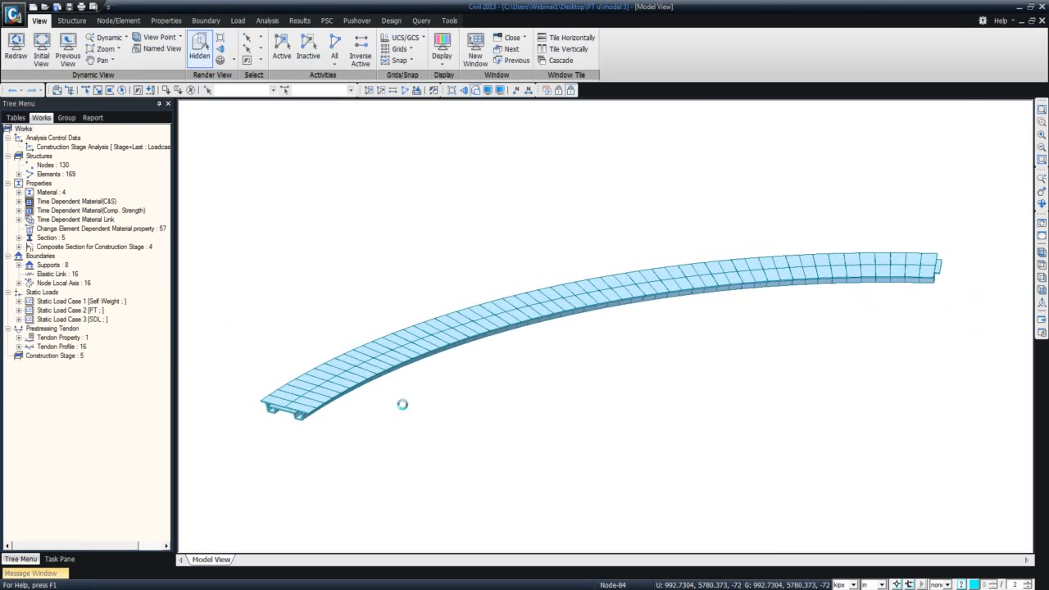
left_click(273, 112)
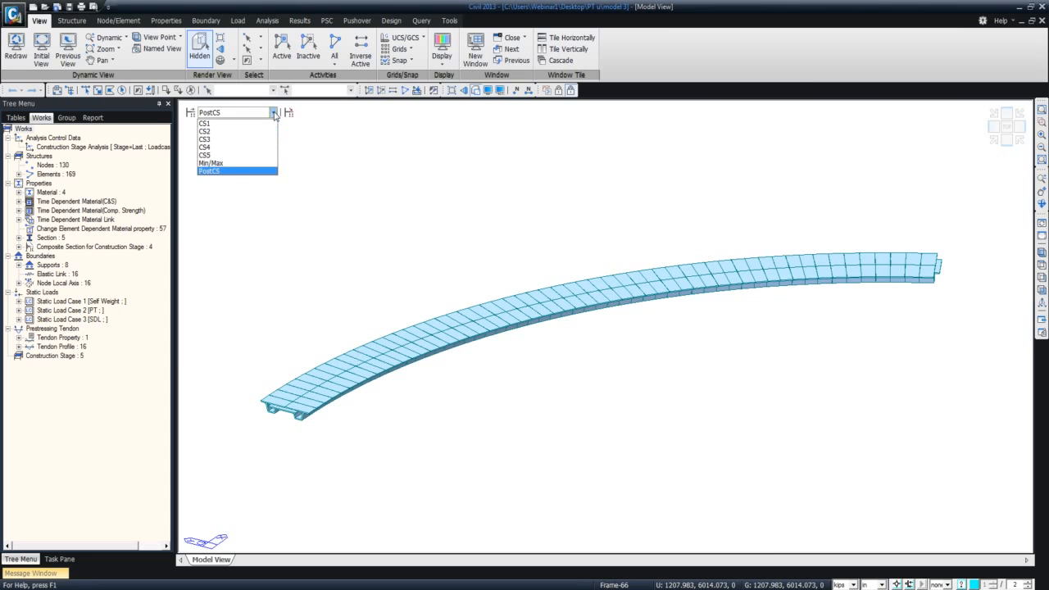
left_click(262, 123)
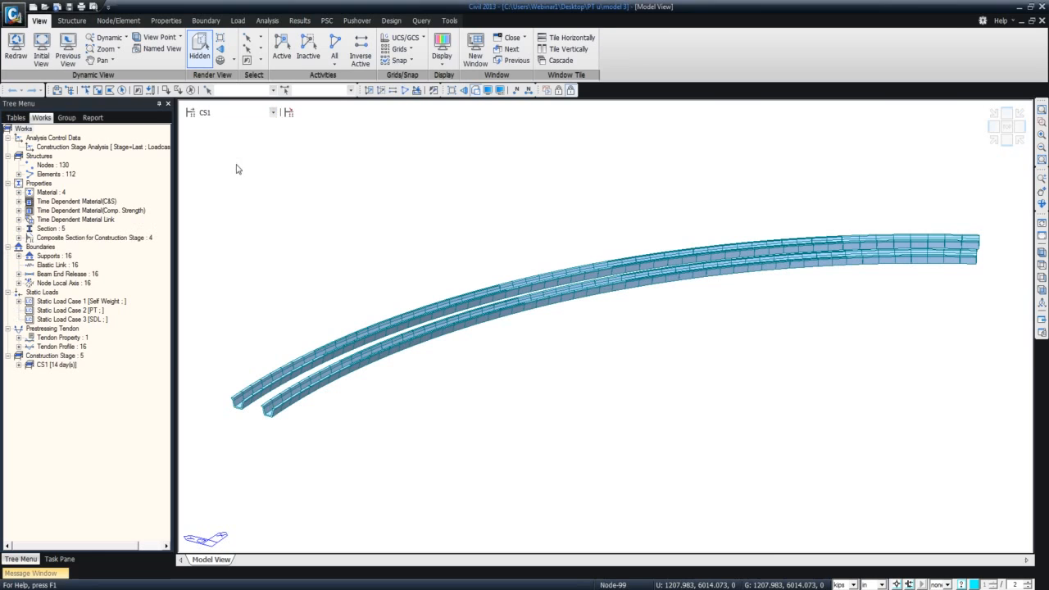
Display the My beam diagram of the total section for CS: Summation at the last step of stage CS1
left_click(299, 20)
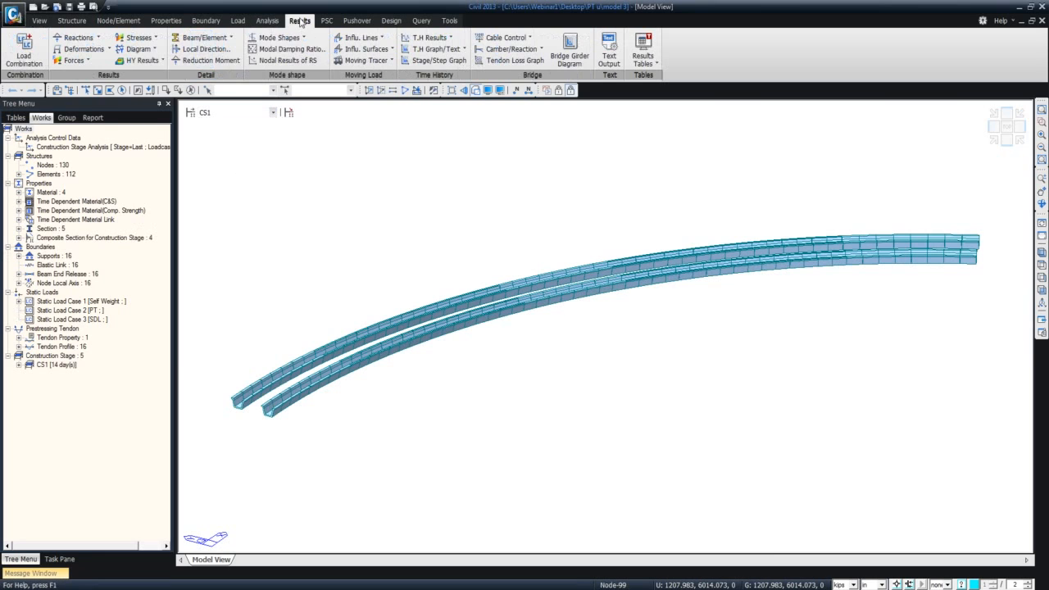
left_click(75, 61)
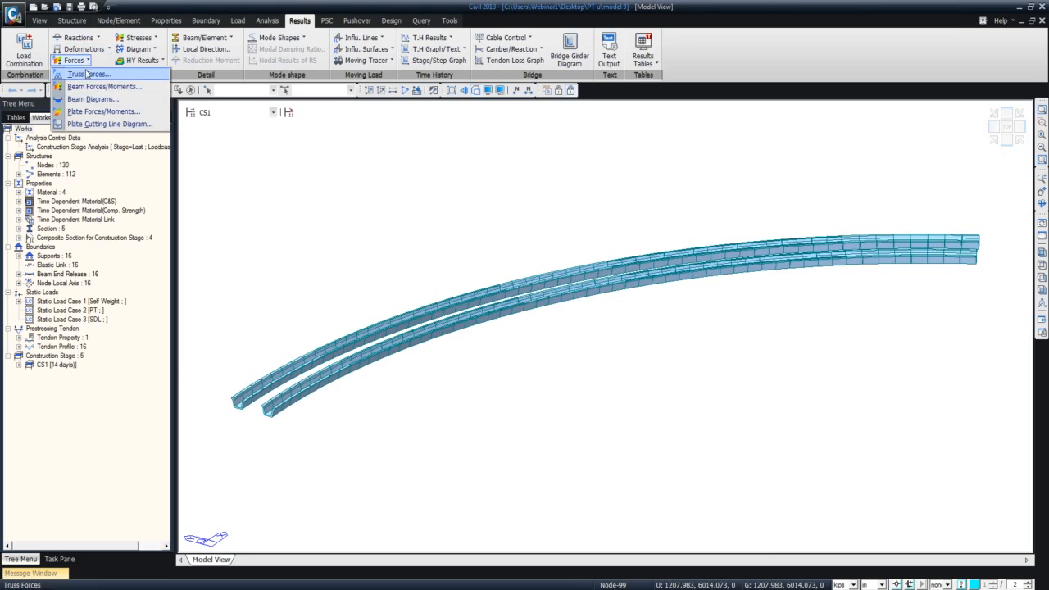
left_click(92, 100)
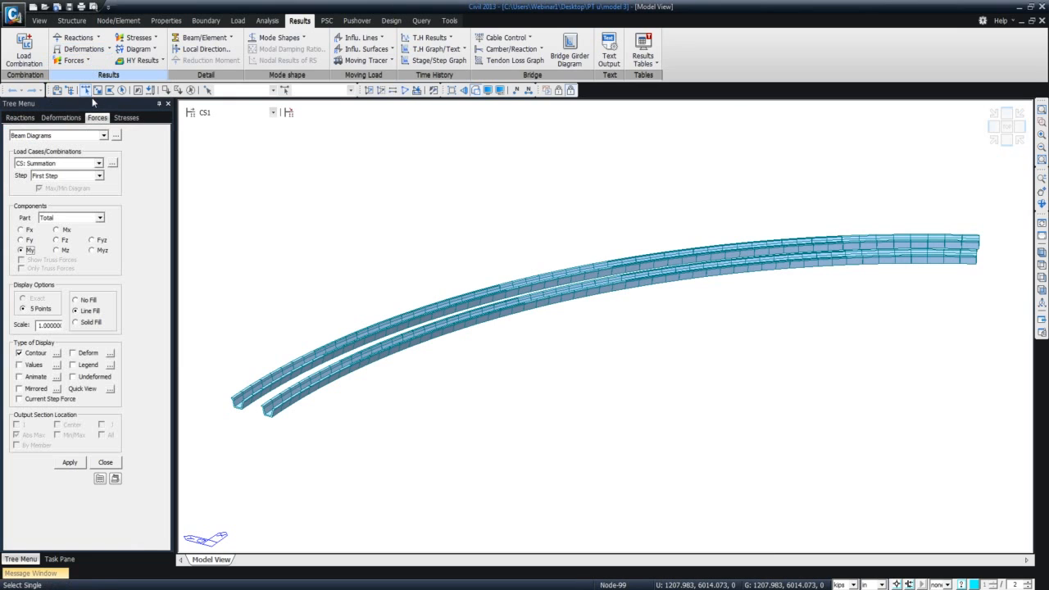
left_click(99, 176)
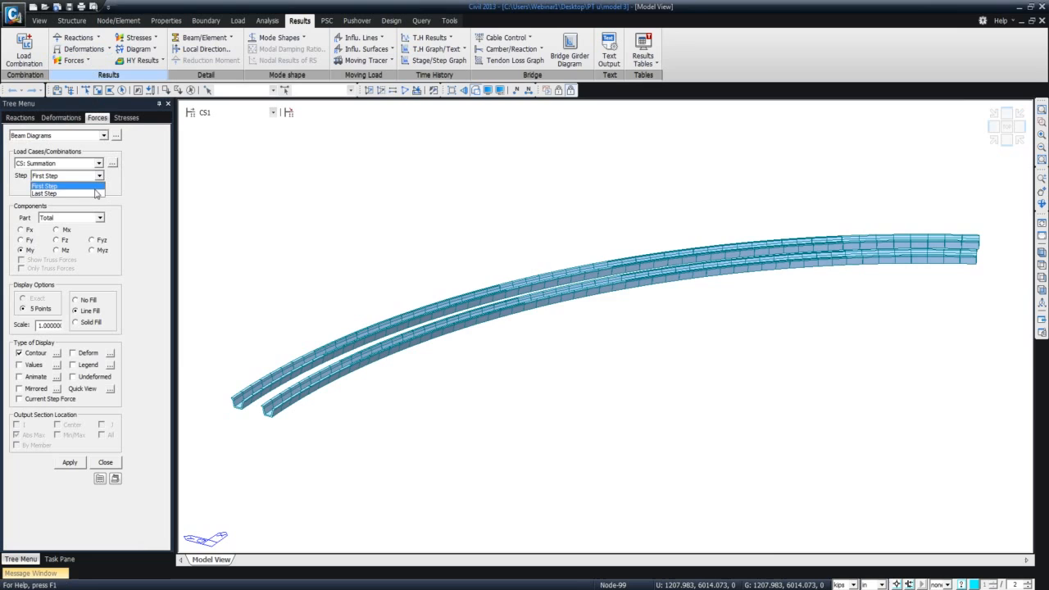
left_click(91, 189)
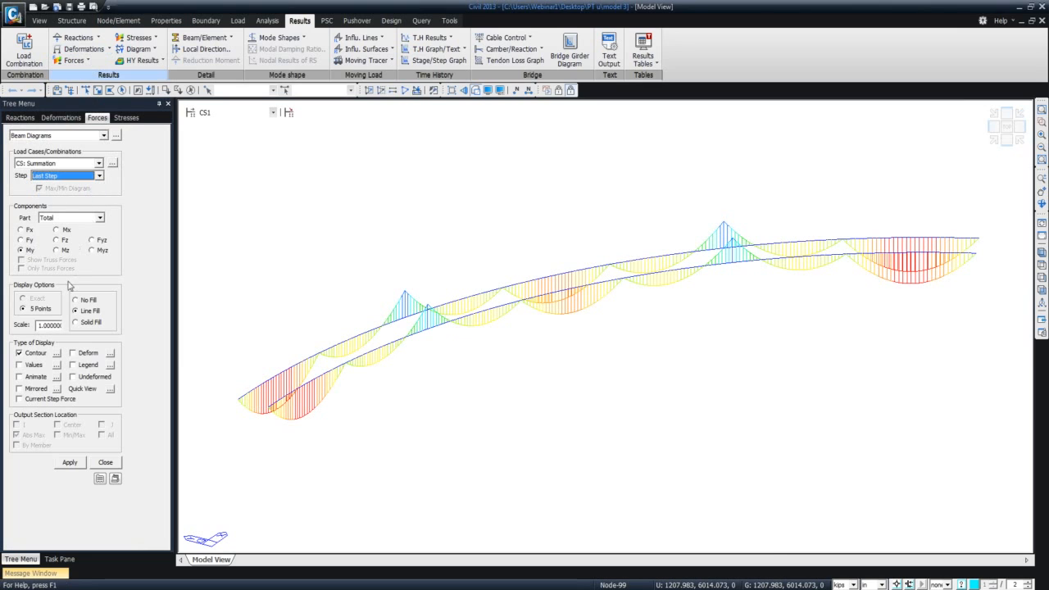
Show the CS1 moment diagram with solid fill and a legend, and switch the length unit to ft
left_click(76, 323)
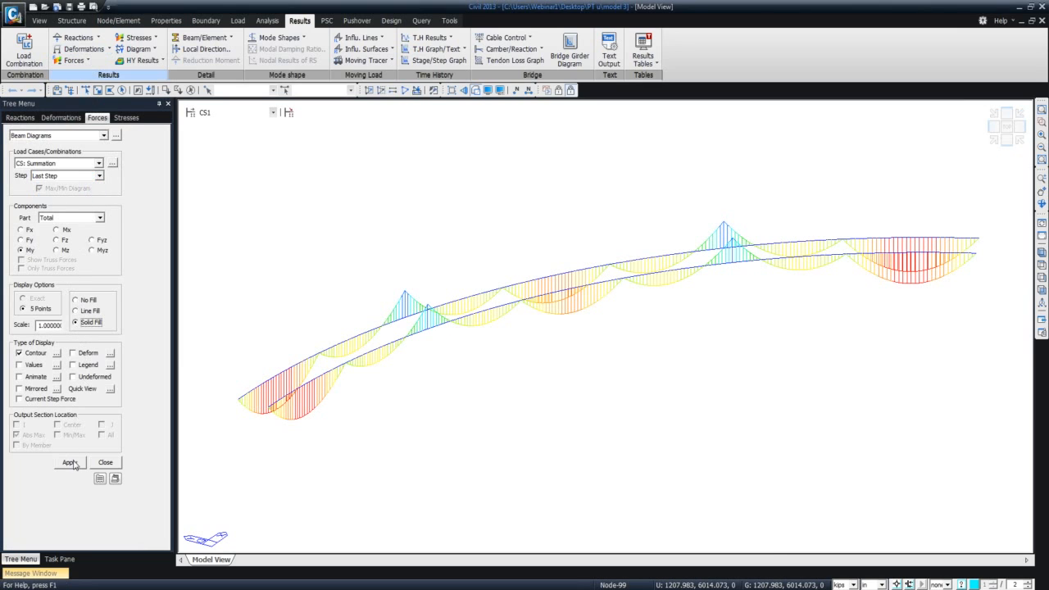
left_click(72, 365)
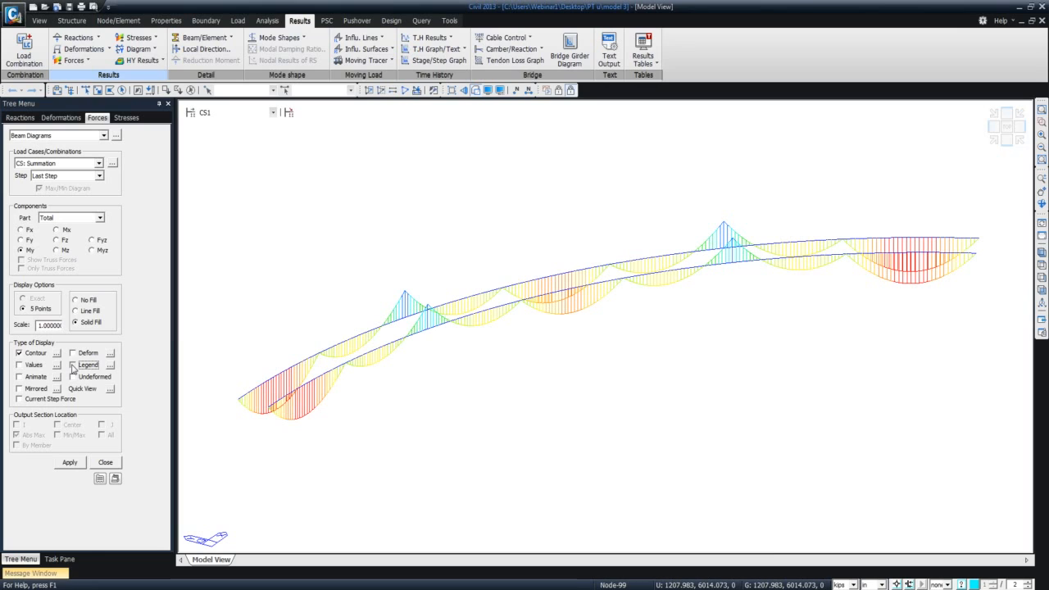
left_click(82, 463)
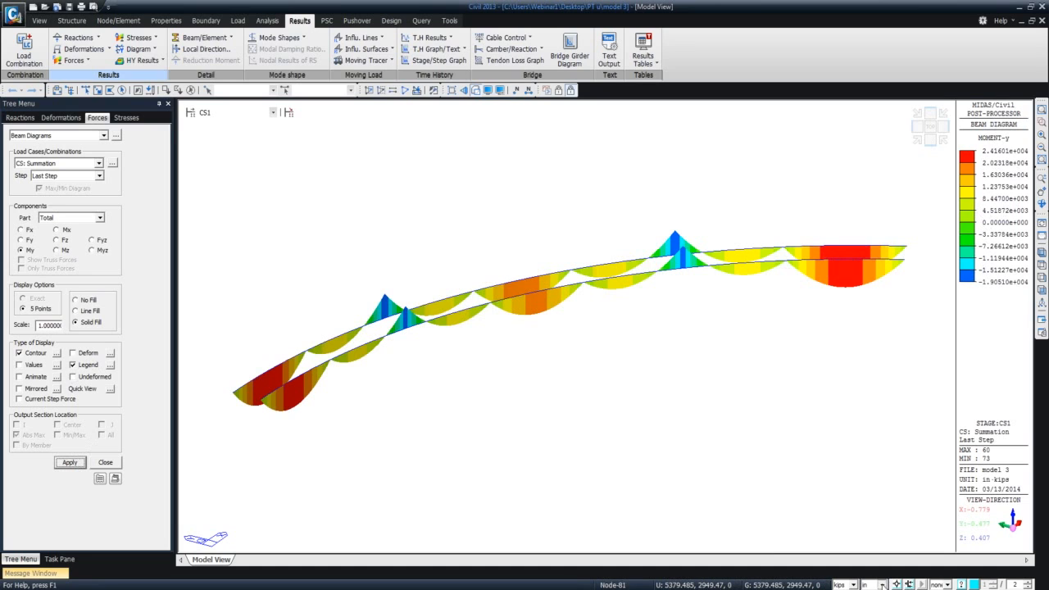
left_click(881, 584)
left_click(870, 557)
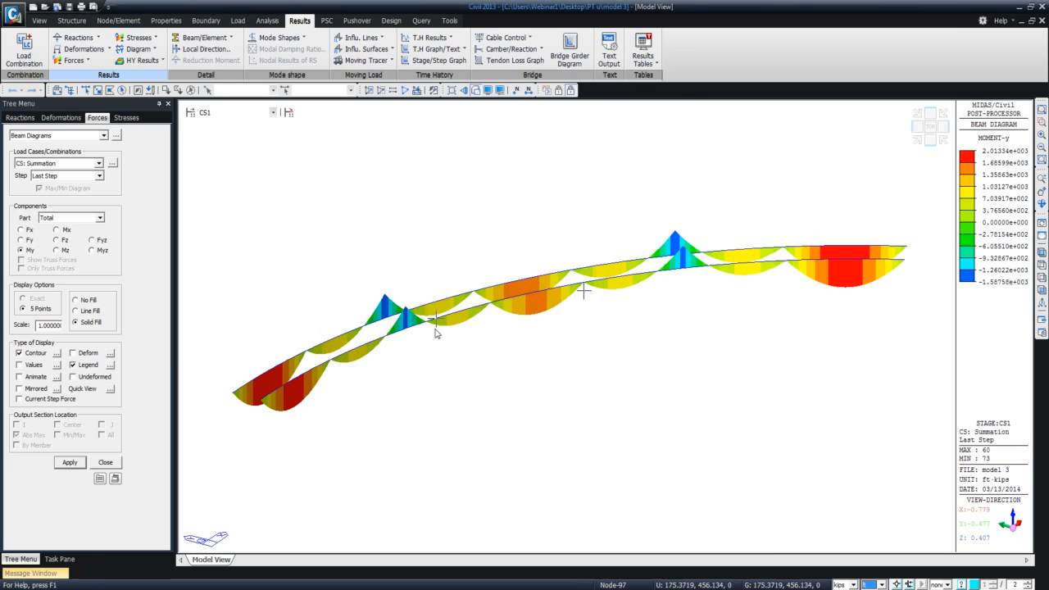
mouse_move(406, 335)
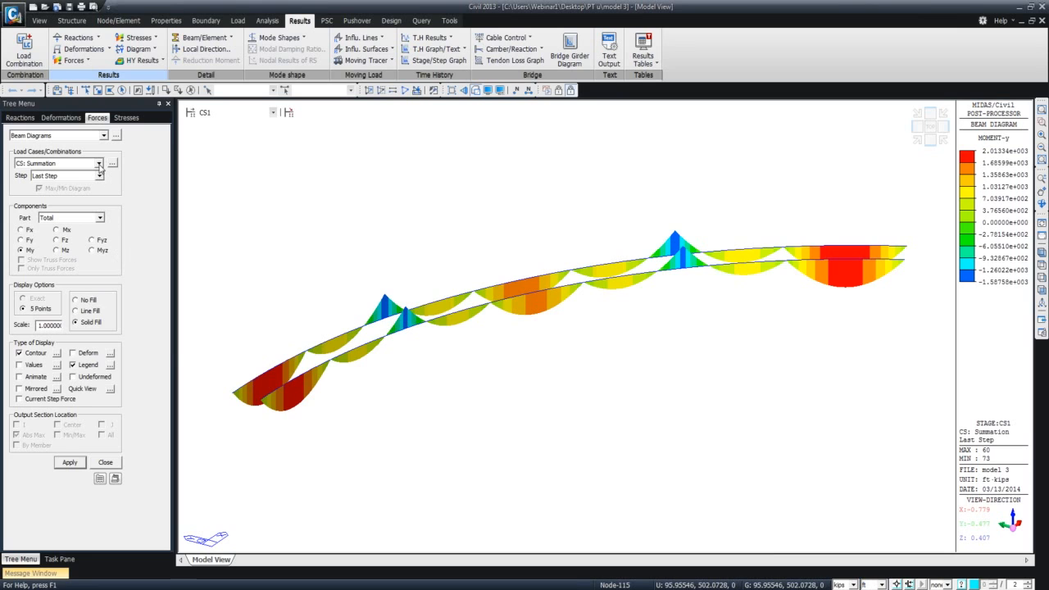
Display the My moment diagram of construction stage CS2 at its last step
left_click(206, 113)
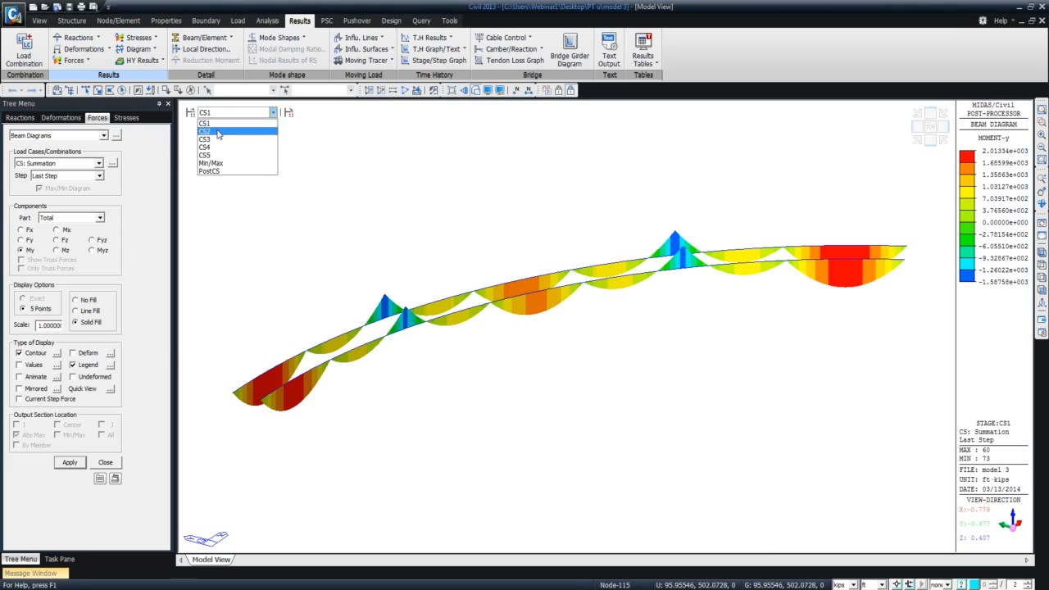
left_click(217, 135)
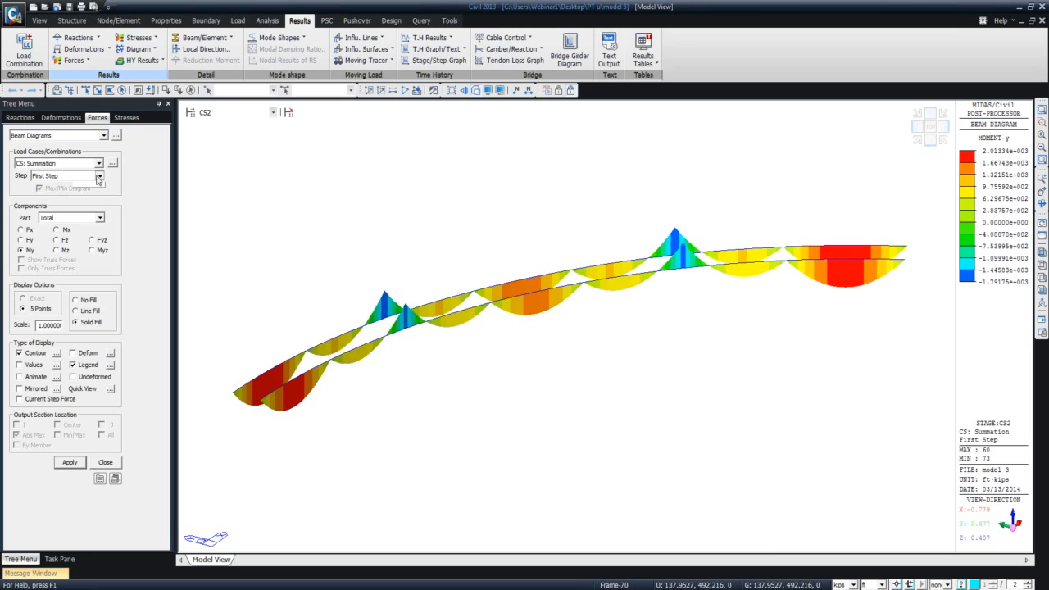
left_click(58, 176)
left_click(95, 195)
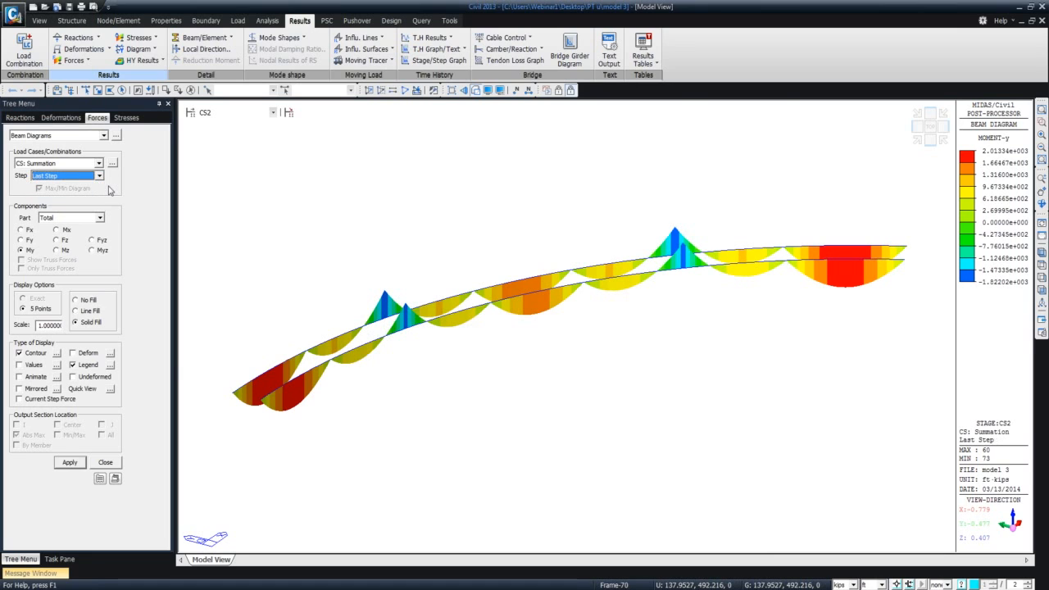
Display the My moment diagram of construction stage CS3 at its last step
left_click(272, 112)
left_click(259, 139)
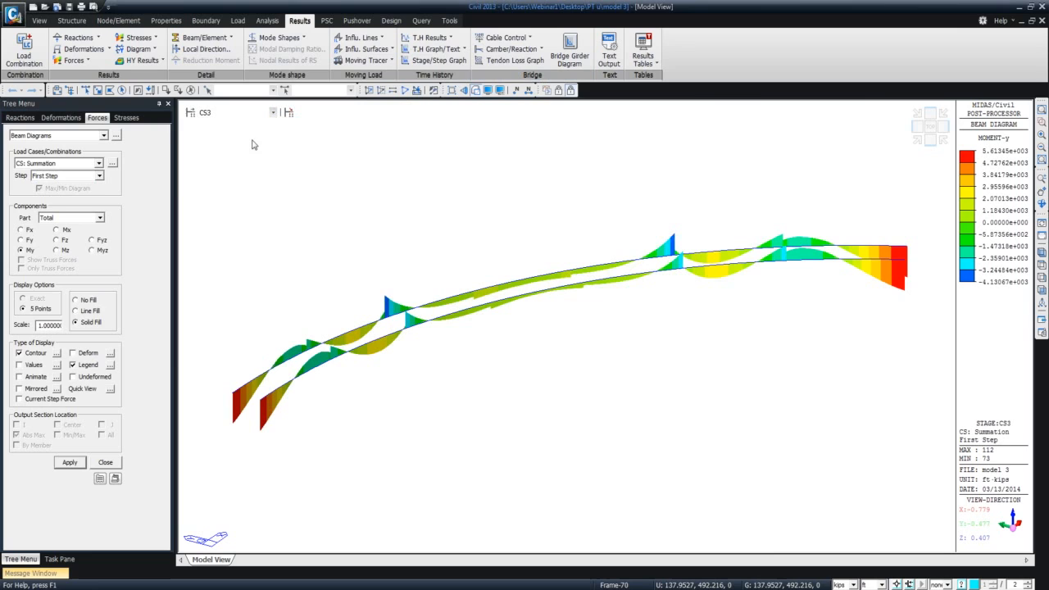
left_click(98, 175)
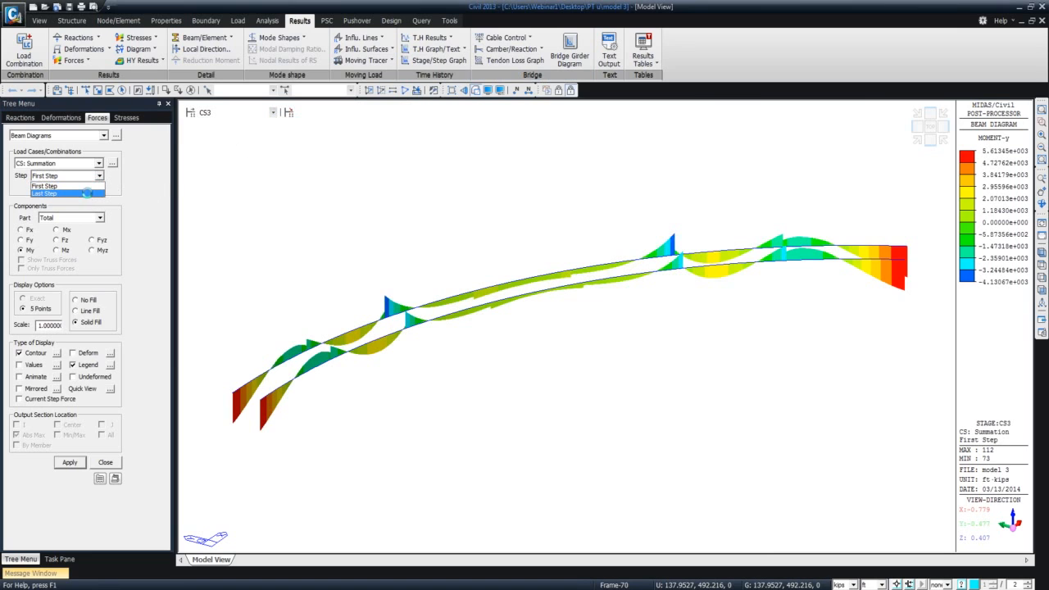
left_click(88, 194)
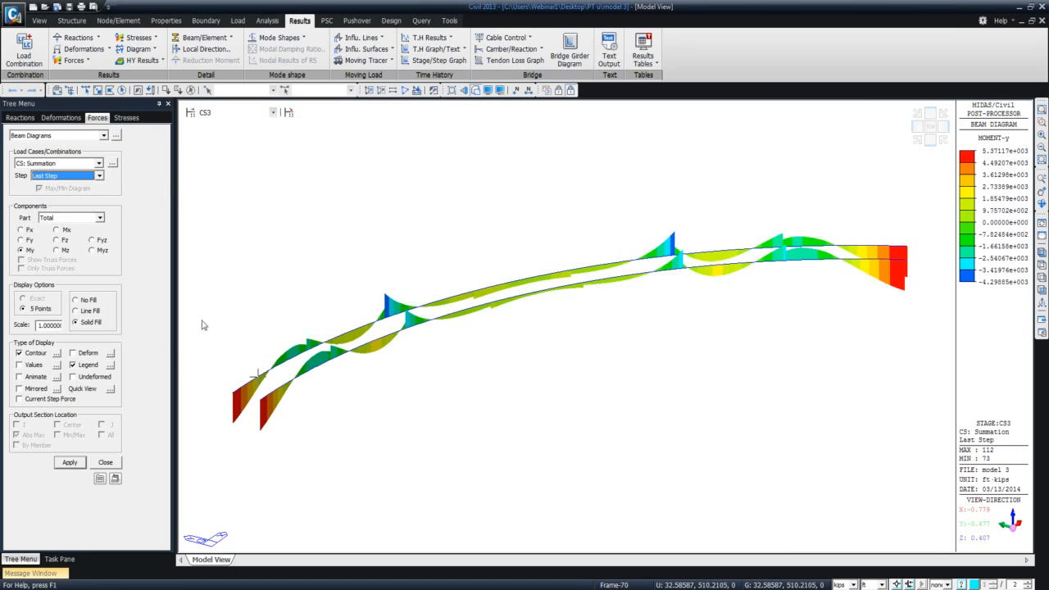
View the My moment diagram of construction stage CS4 at its first step and at its last step
left_click(261, 112)
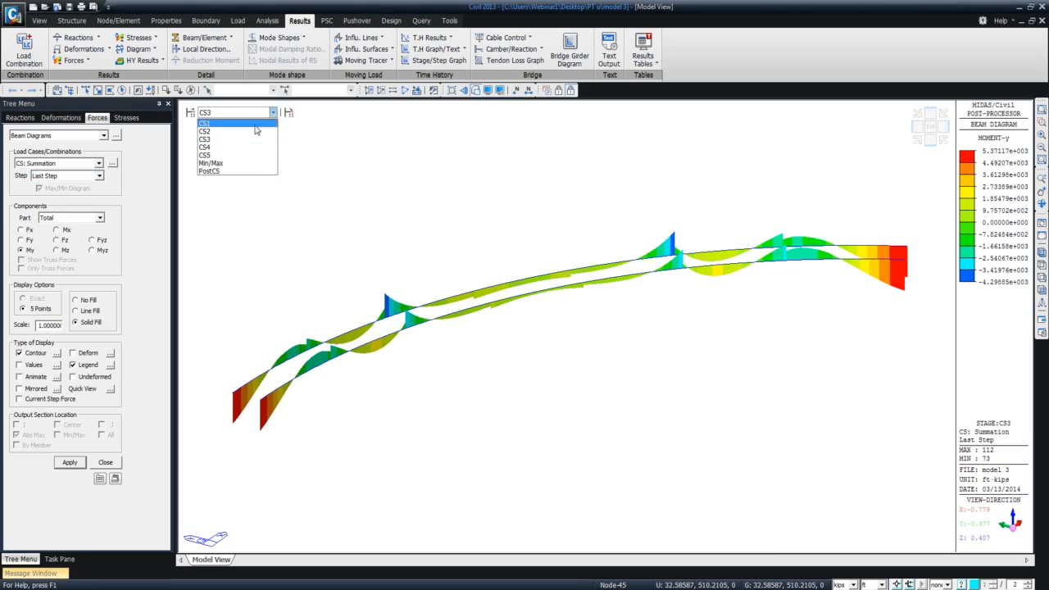
left_click(253, 150)
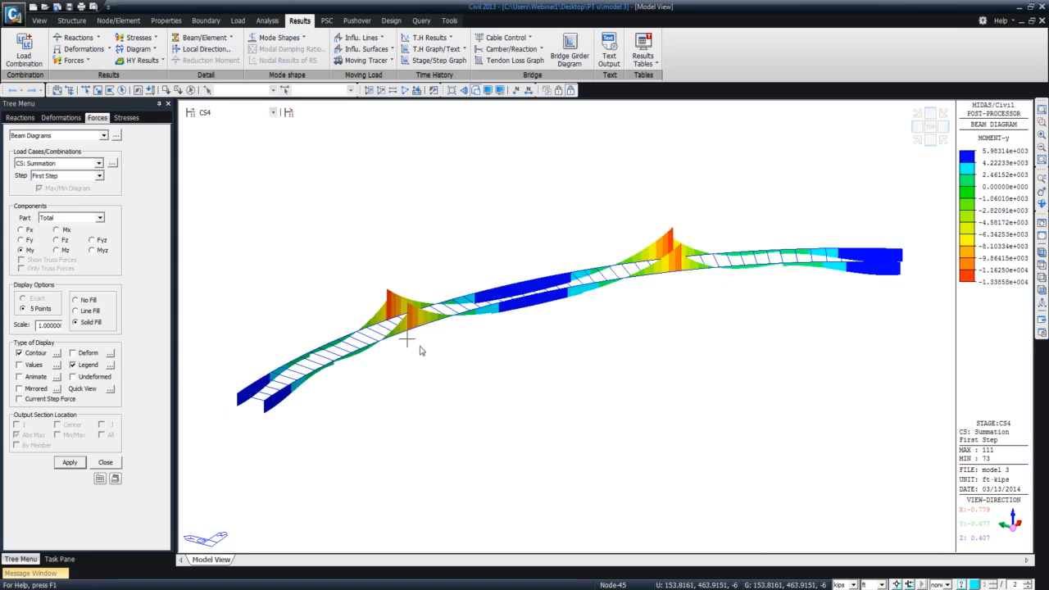
mouse_move(424, 320)
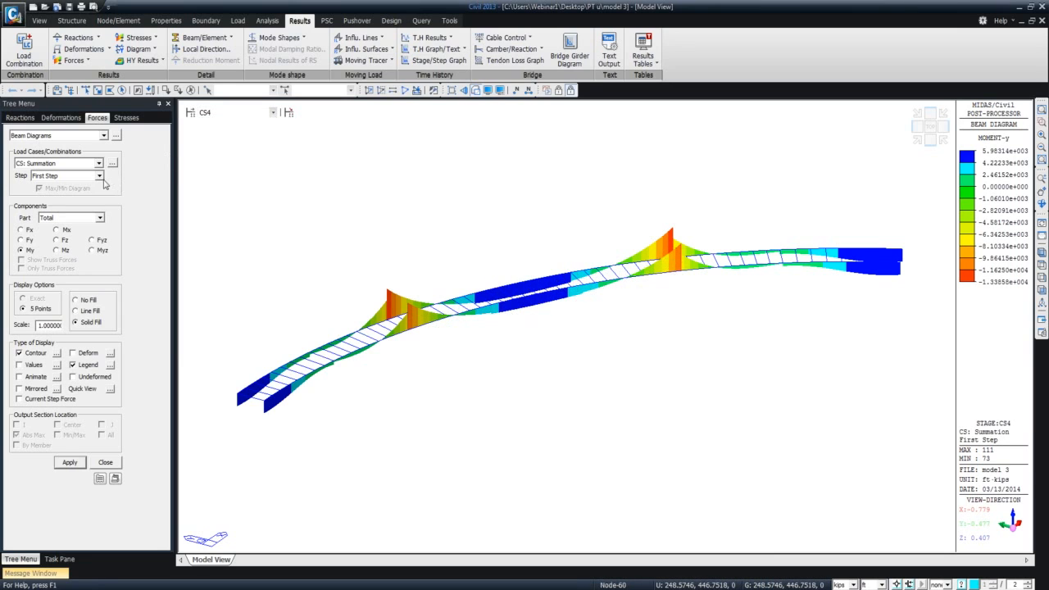
left_click(100, 177)
left_click(57, 192)
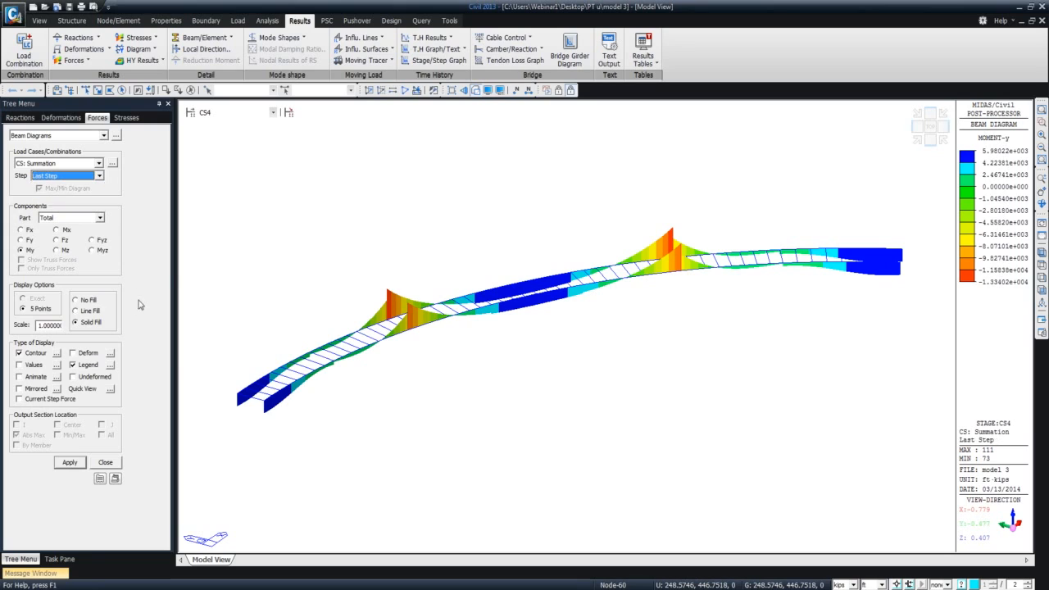
Display the My moment diagram of construction stage CS5 at its last step
left_click(275, 114)
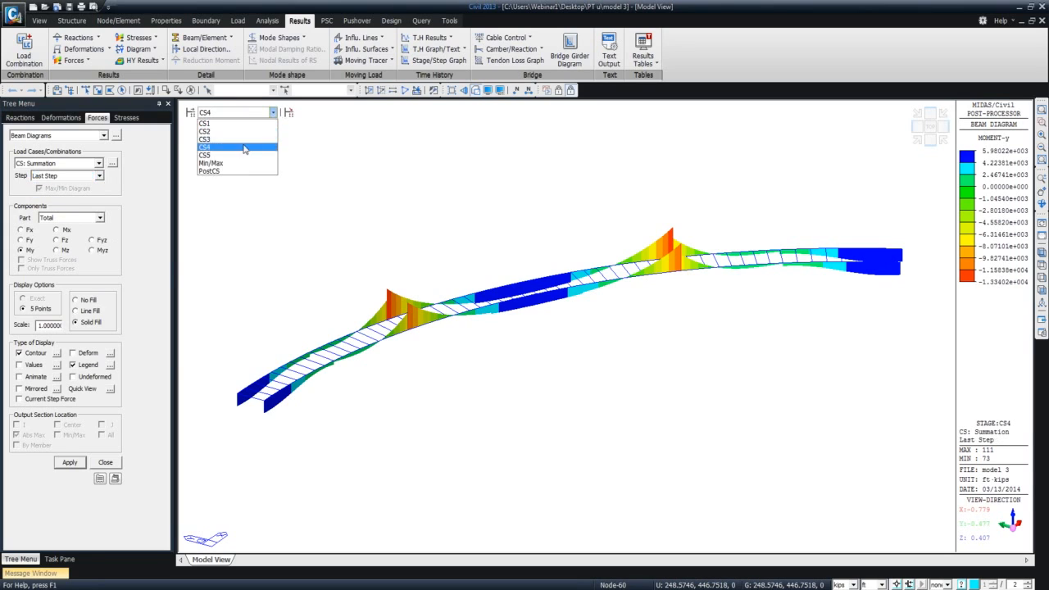
left_click(241, 162)
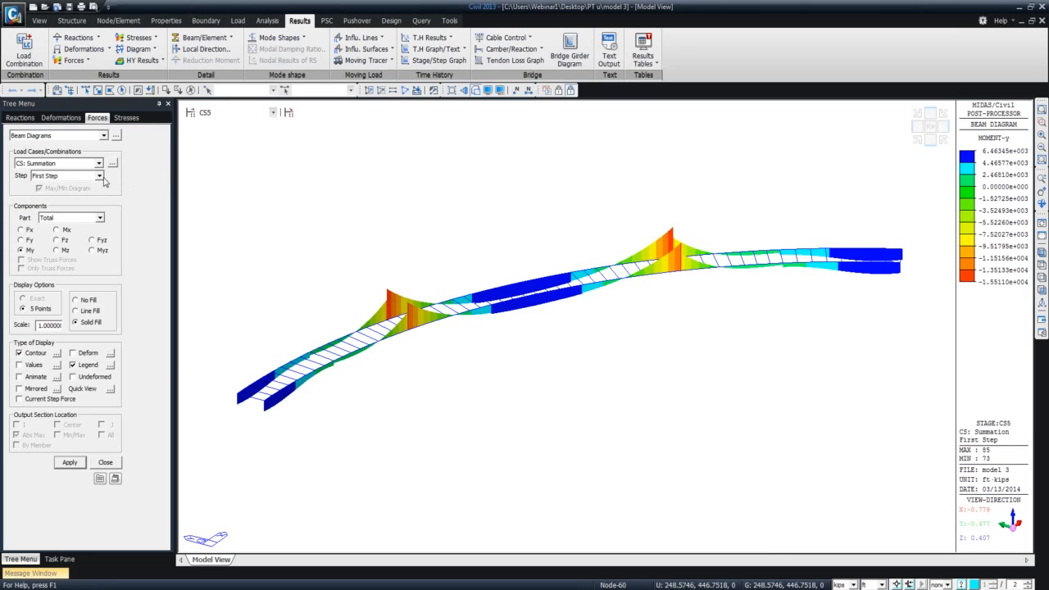
left_click(100, 175)
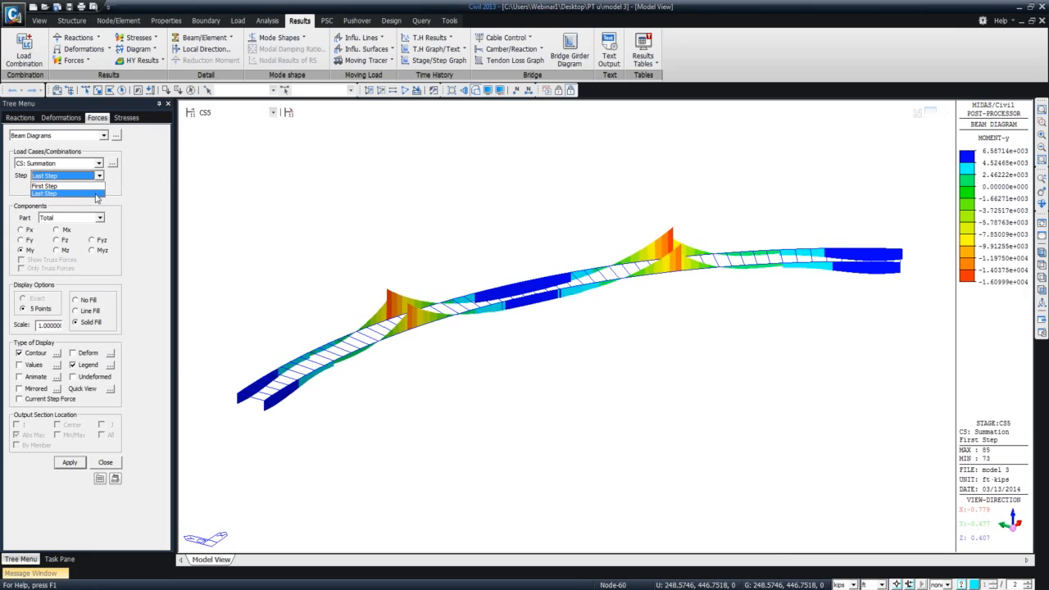
left_click(96, 194)
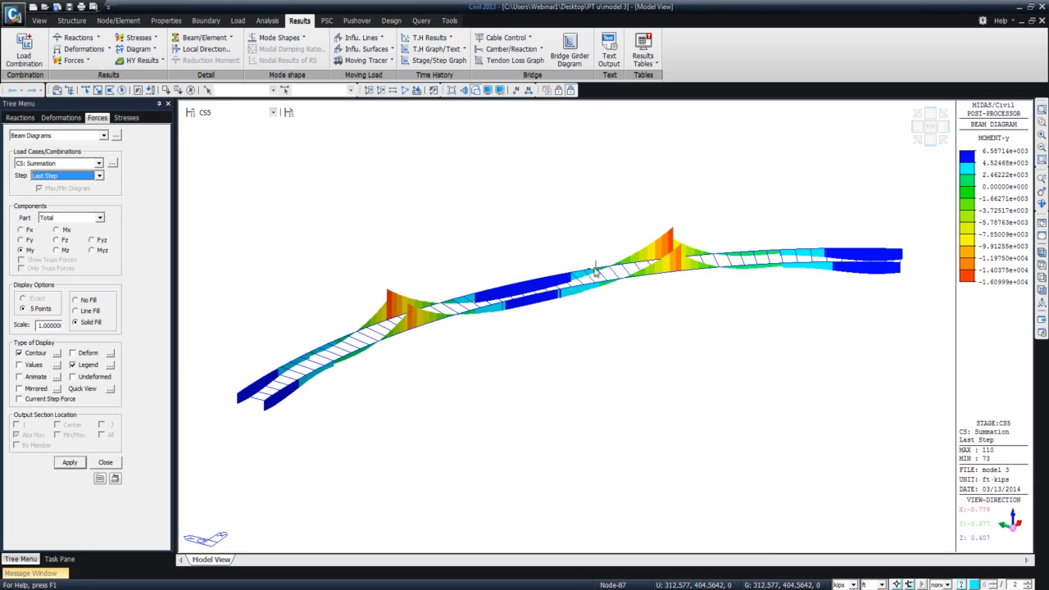
Plot the CS5 last-step My moments of the composite section for Part 1 and for Part 2
left_click(100, 218)
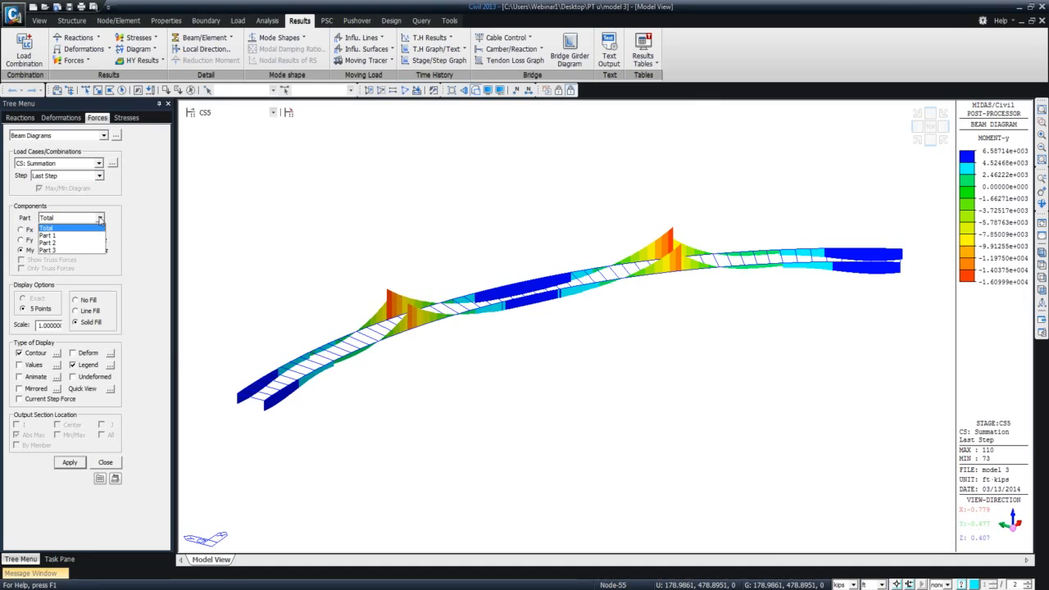
left_click(92, 235)
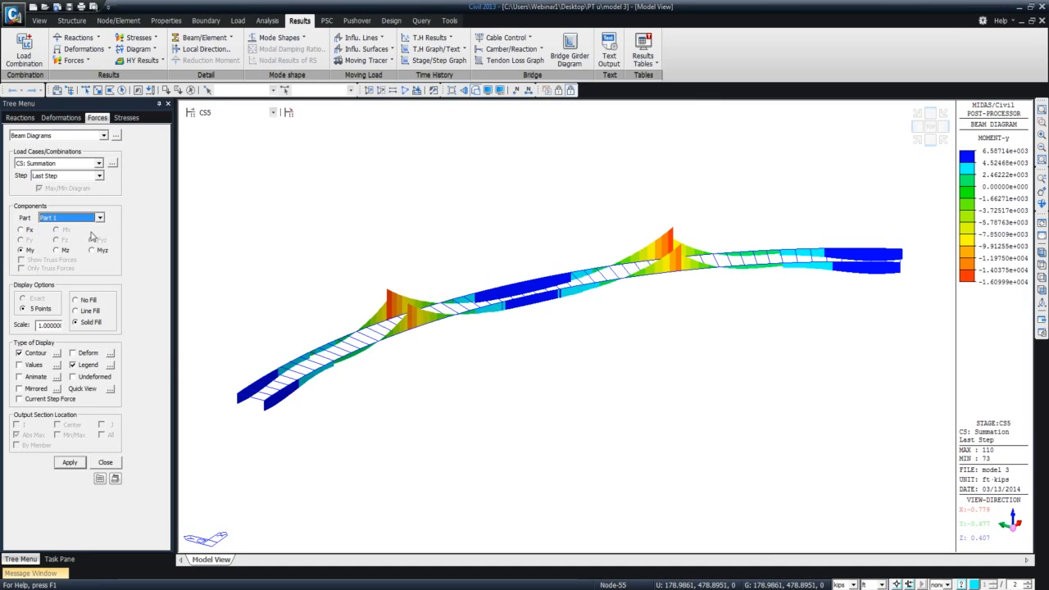
left_click(69, 463)
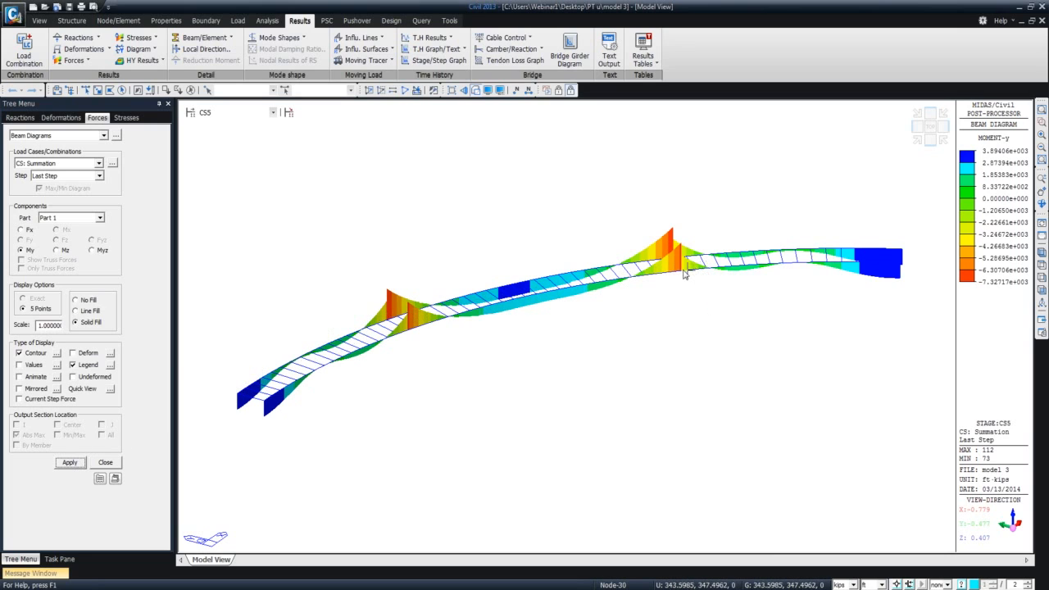
left_click(99, 218)
left_click(91, 237)
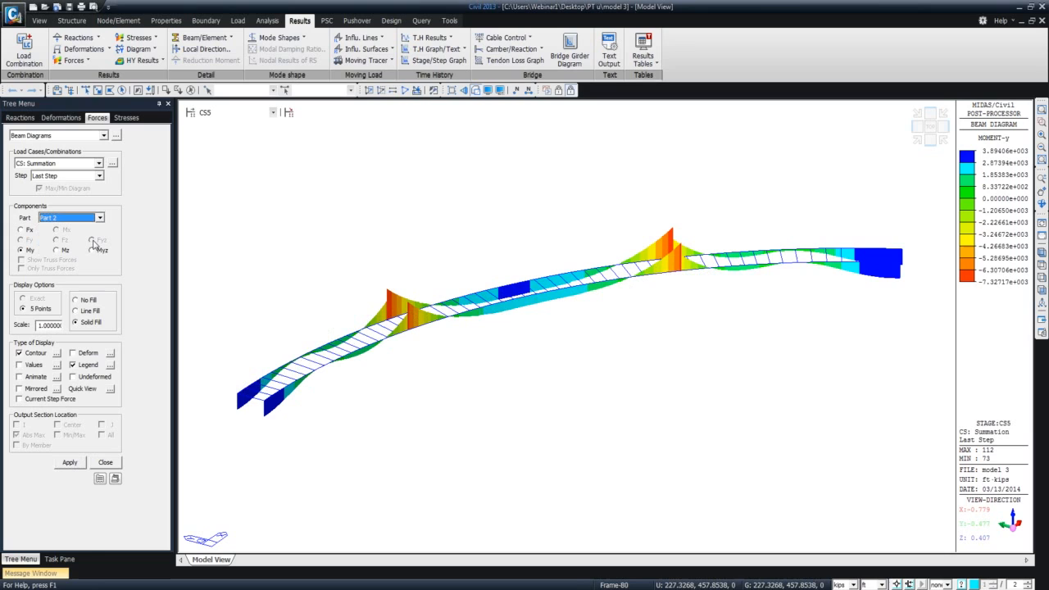
left_click(69, 463)
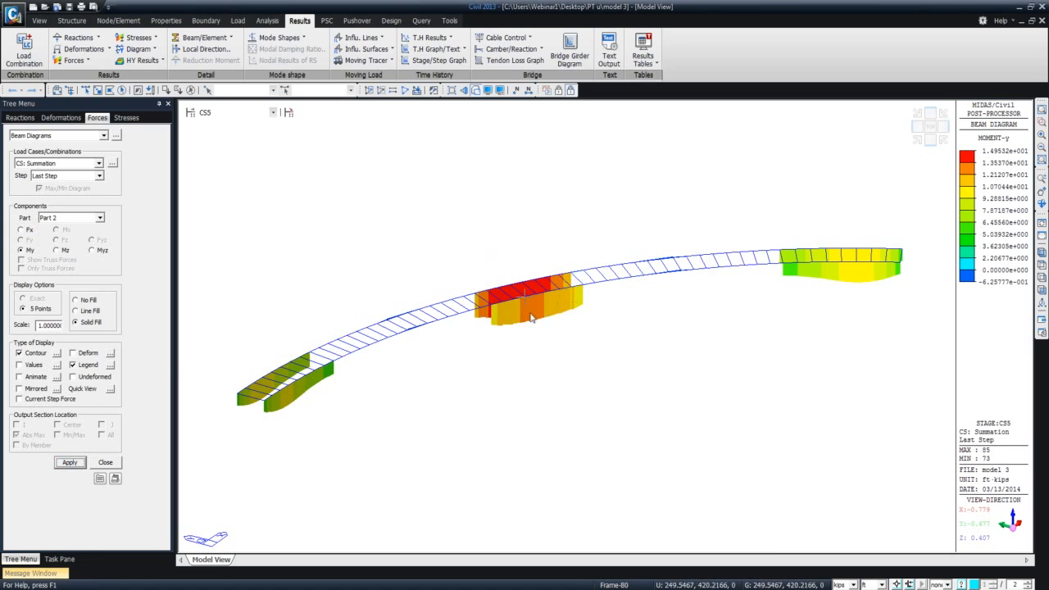
Plot the CS5 last-step My moments for Part 3, and return the diagram to the Total section
left_click(100, 218)
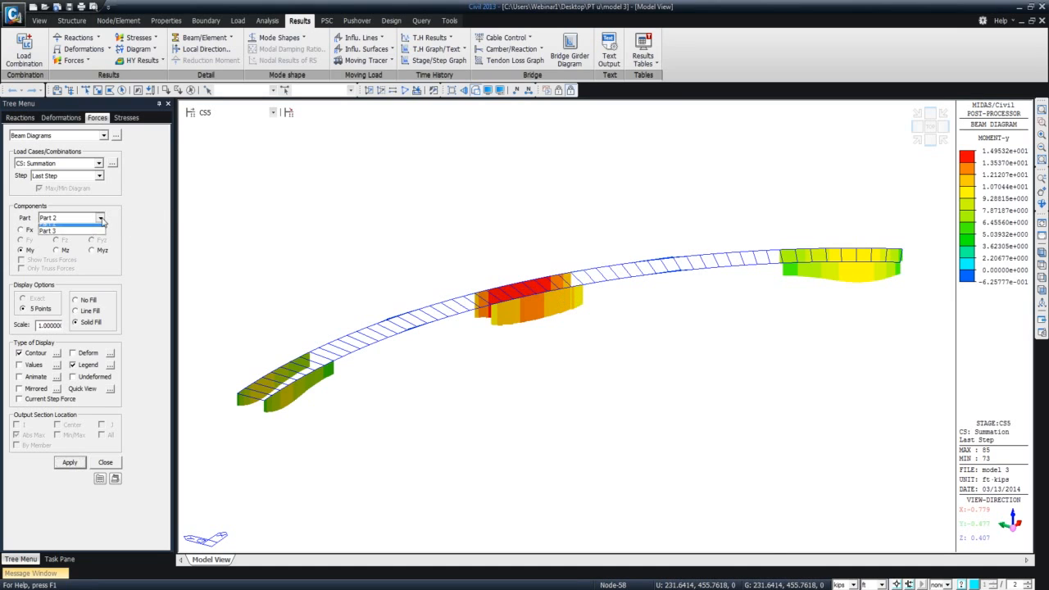
left_click(91, 249)
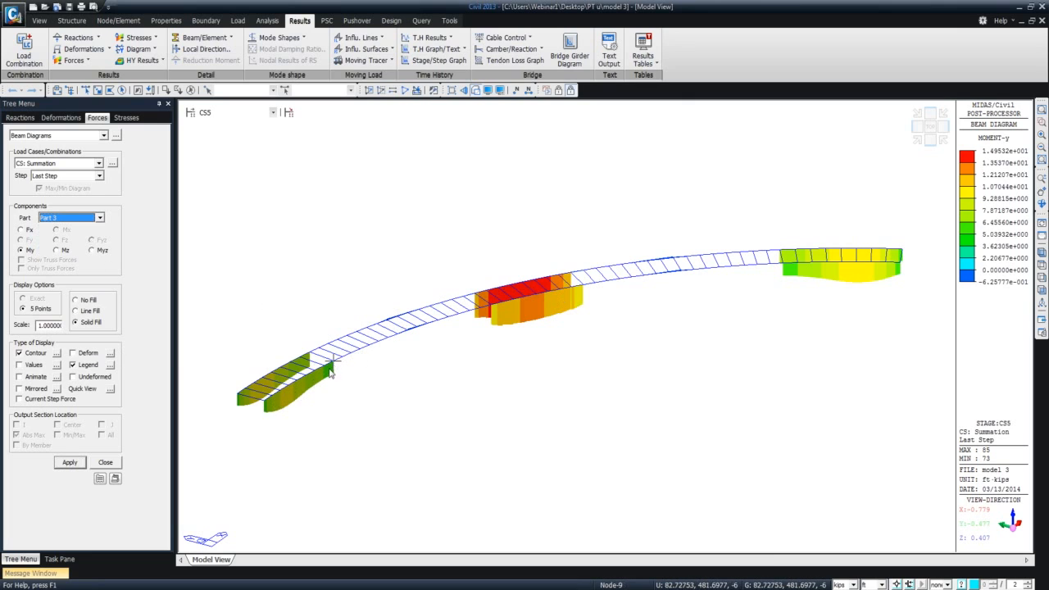
mouse_move(328, 366)
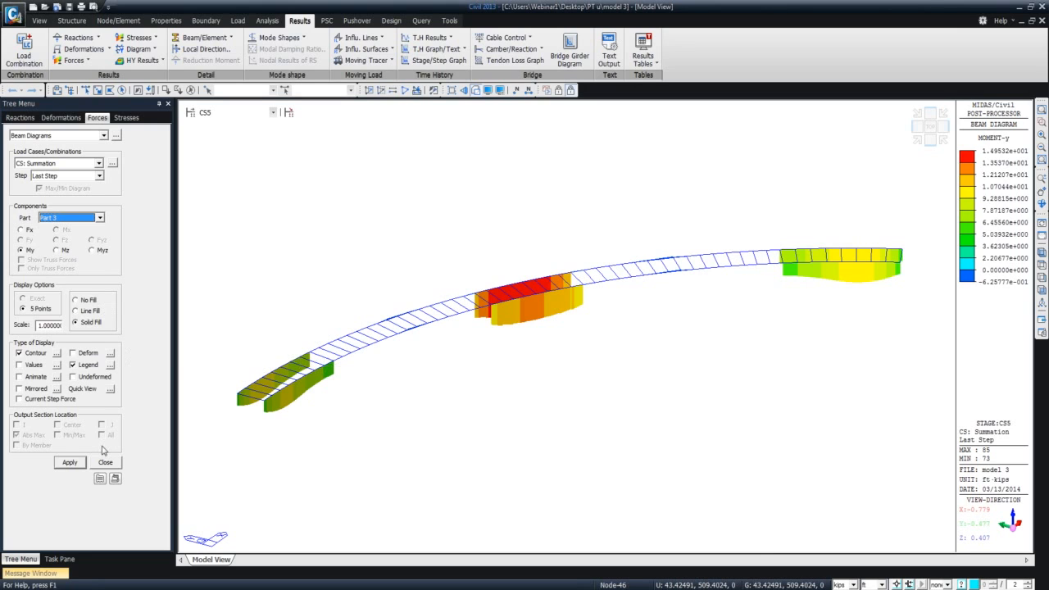
left_click(81, 462)
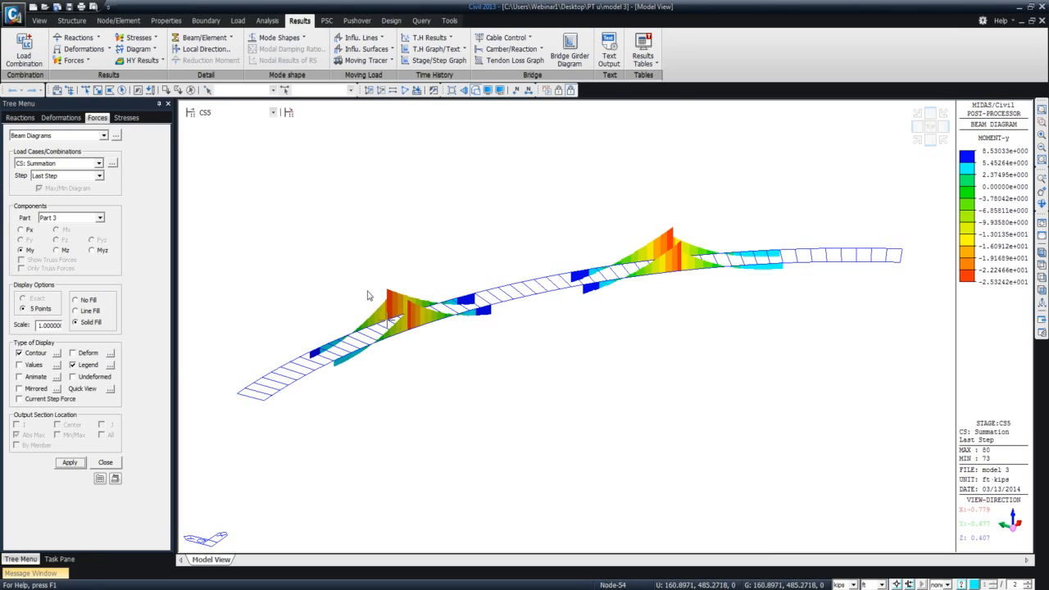
left_click(100, 217)
left_click(57, 249)
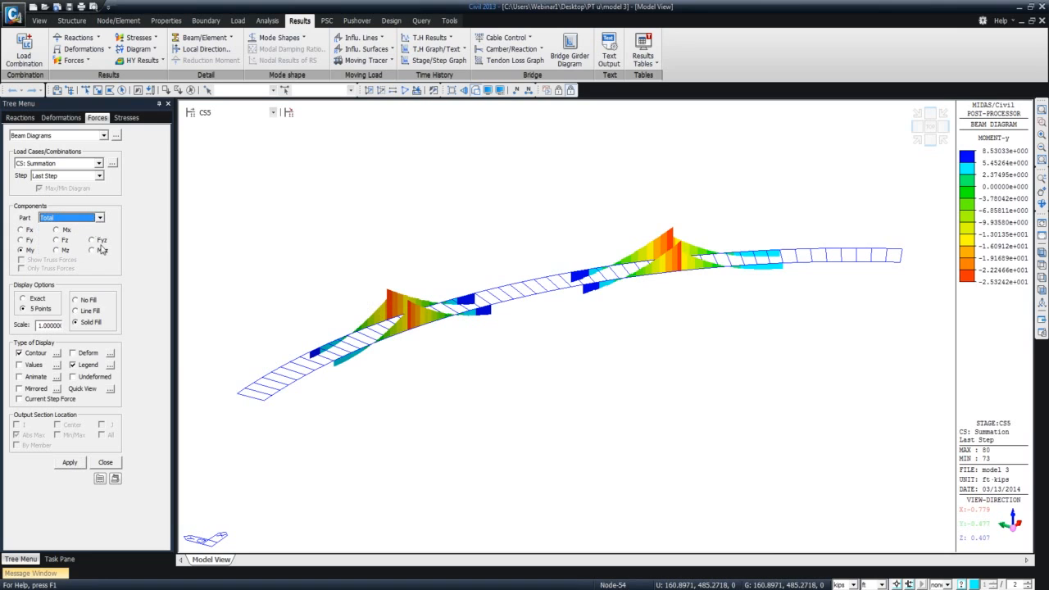
left_click(71, 462)
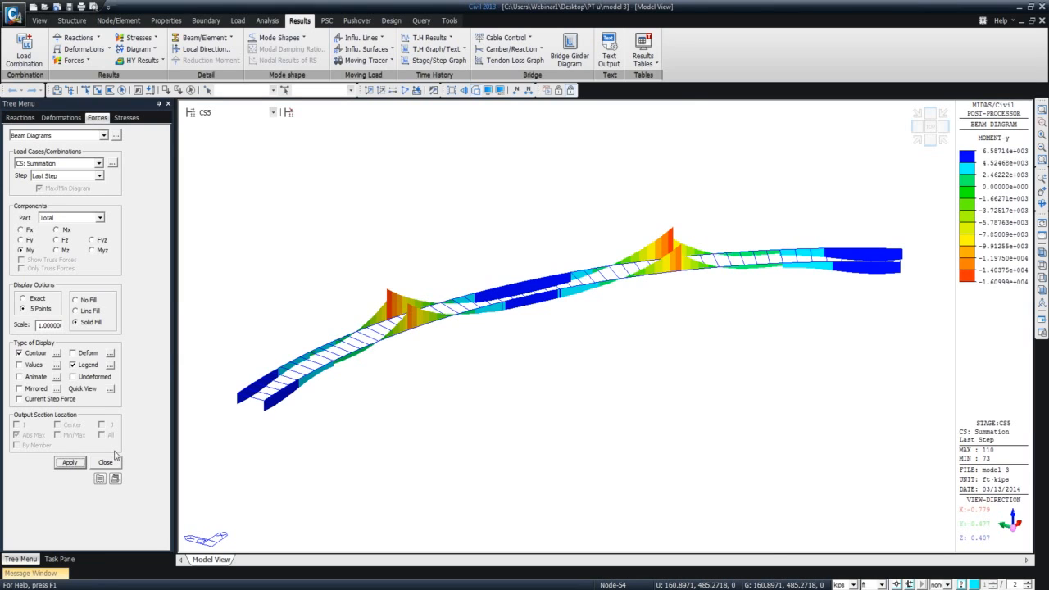
Select the PostCS stage, return to preprocessing mode, and display the model at construction stage CS1
left_click(272, 112)
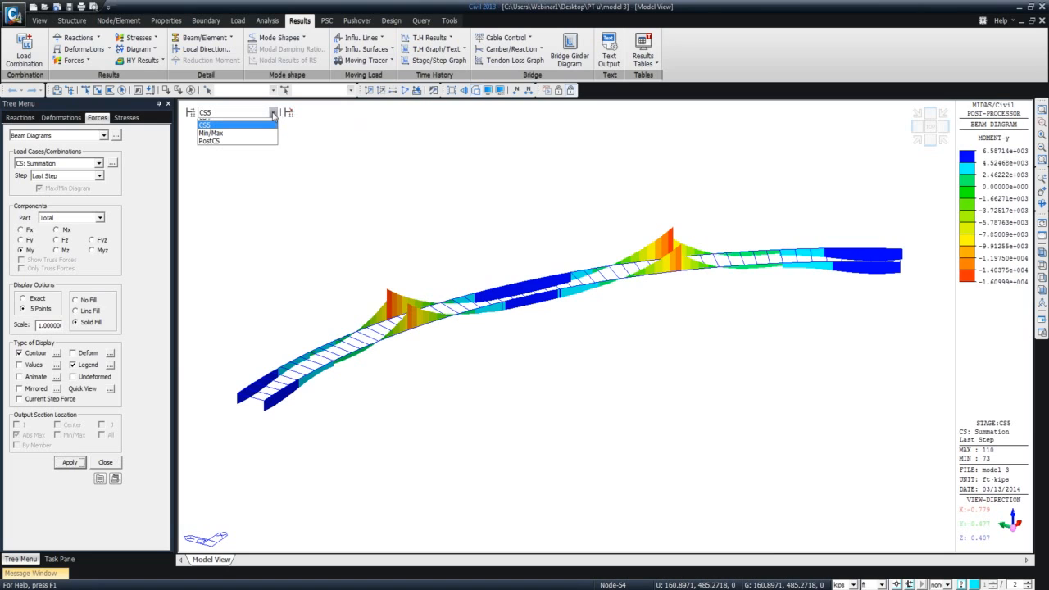
left_click(257, 170)
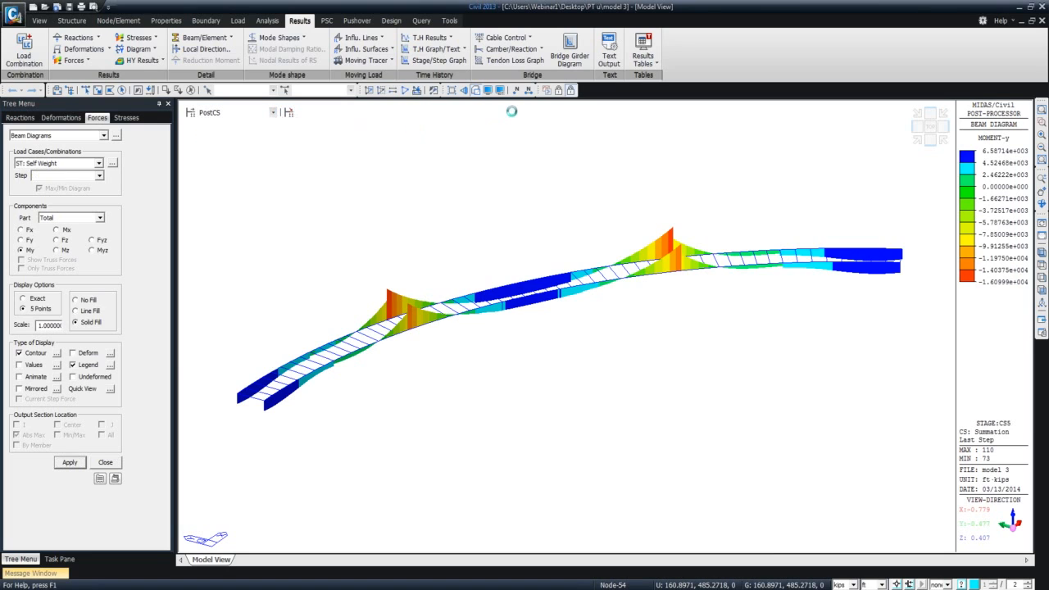
left_click(558, 90)
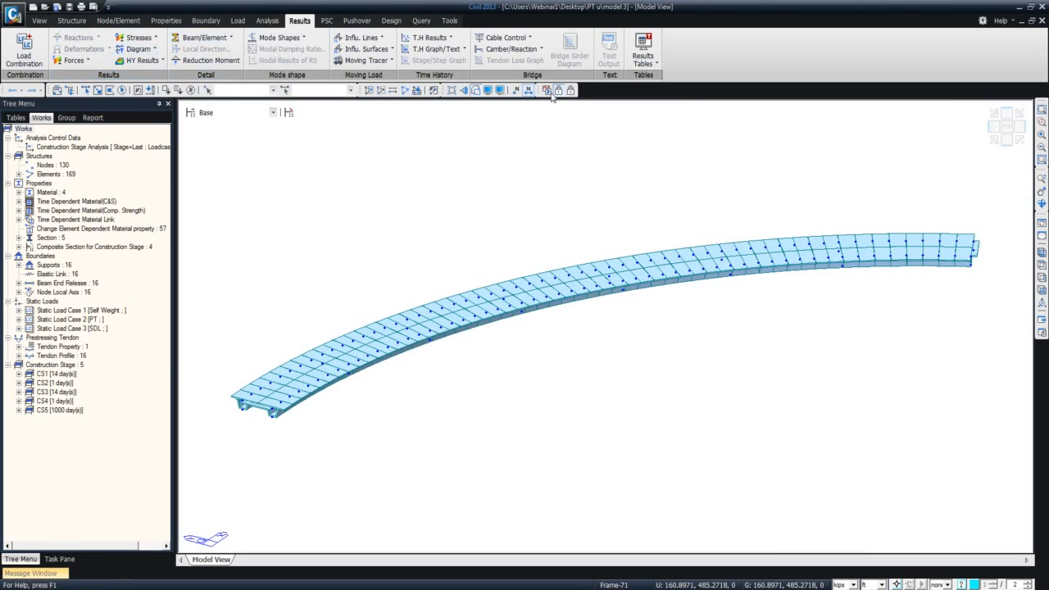
left_click(273, 112)
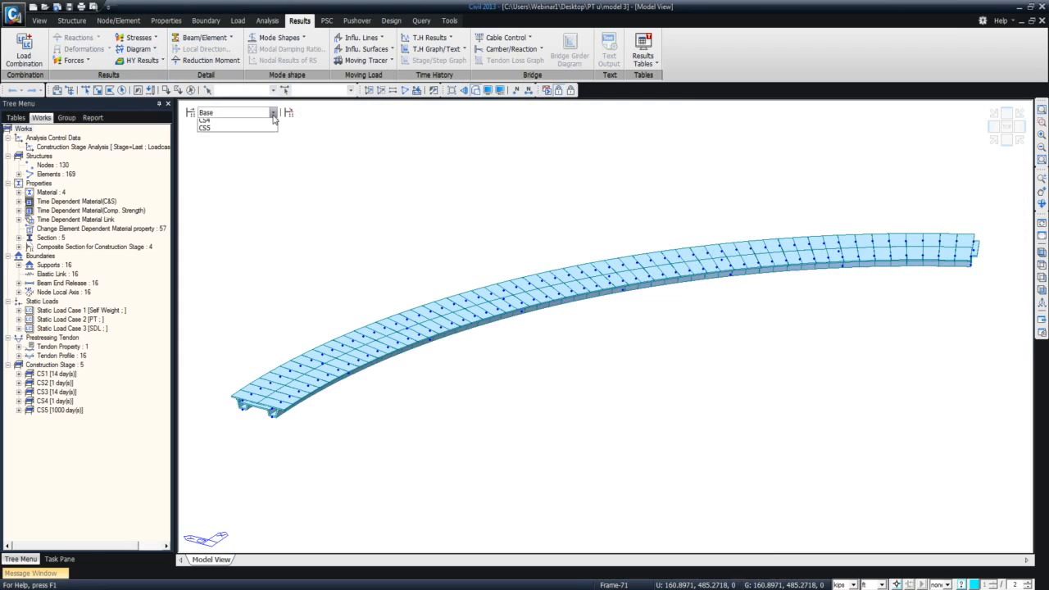
left_click(263, 130)
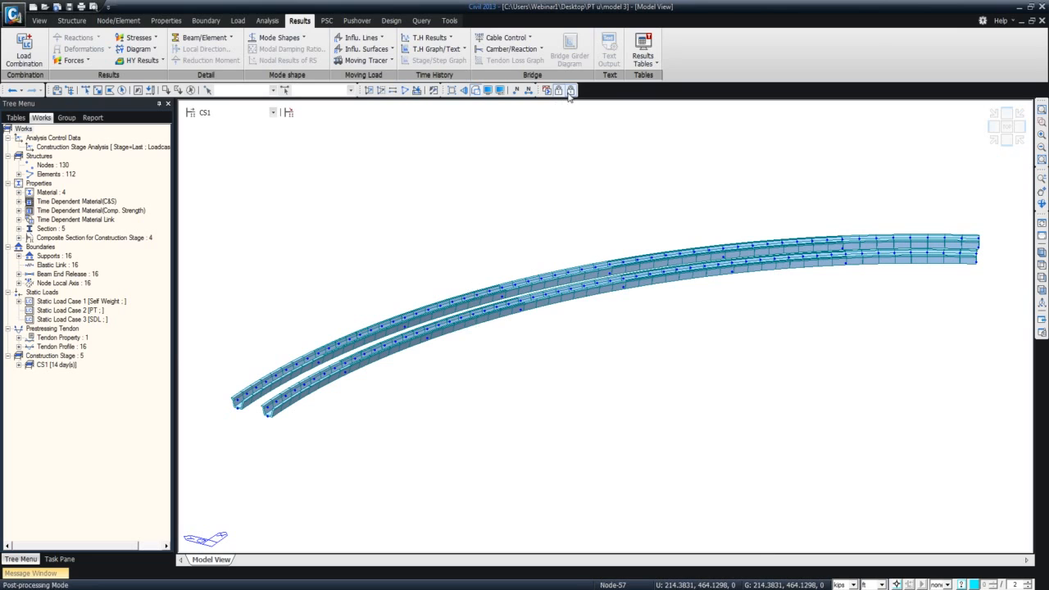
Switch to post-processing mode and examine the girder model at construction stage CS1
left_click(570, 91)
left_click(235, 113)
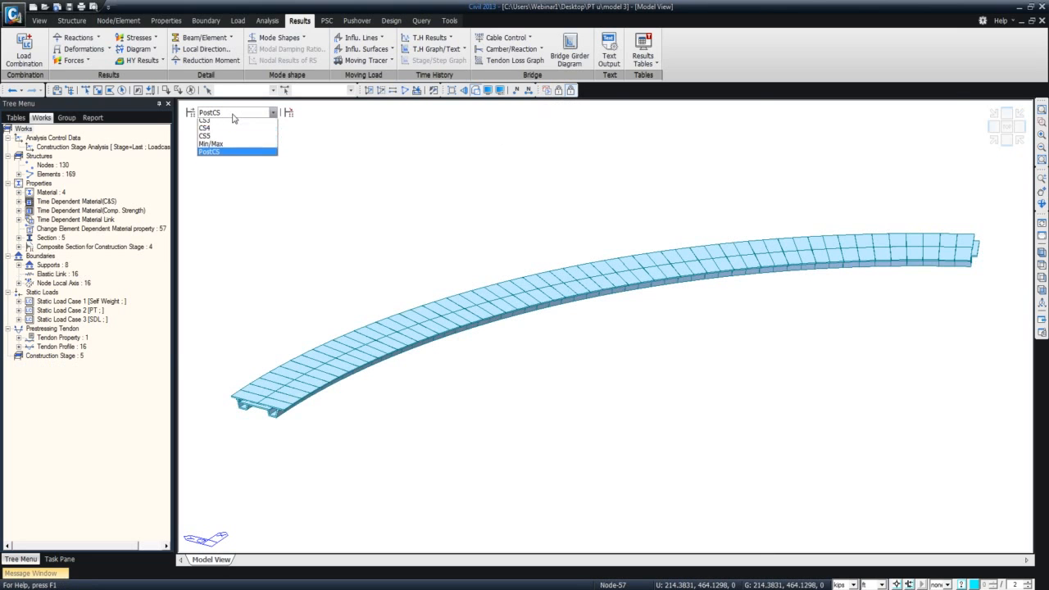
left_click(234, 123)
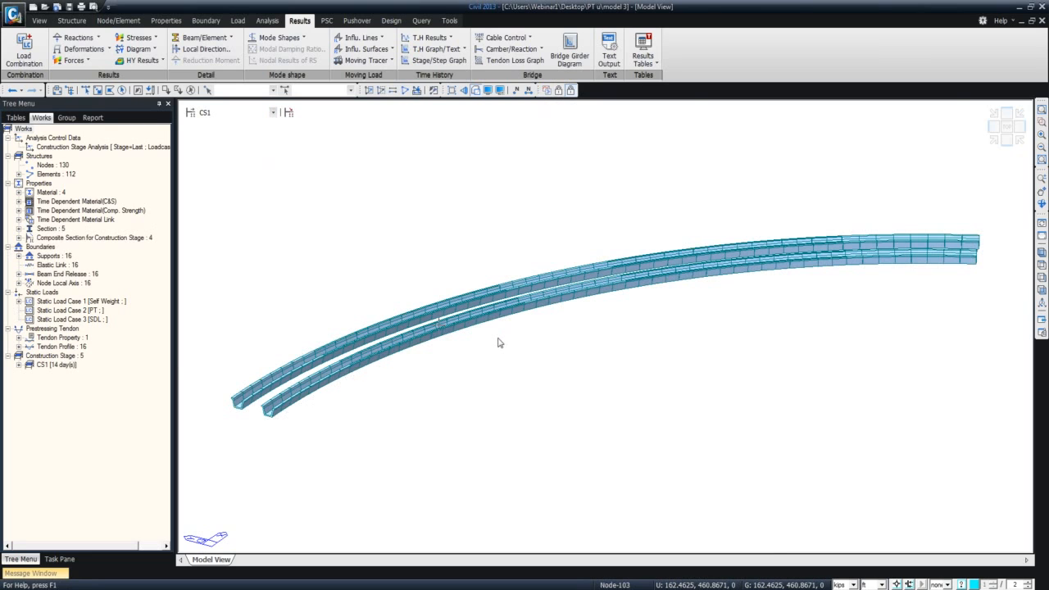
scroll(497, 342, "down", 1)
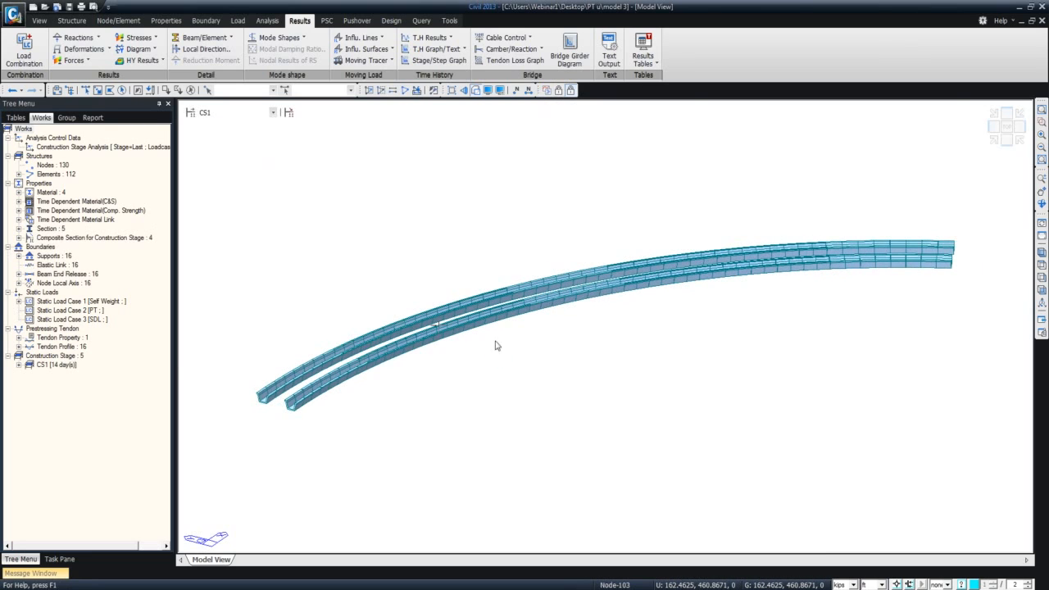
scroll(491, 336, "down", 1)
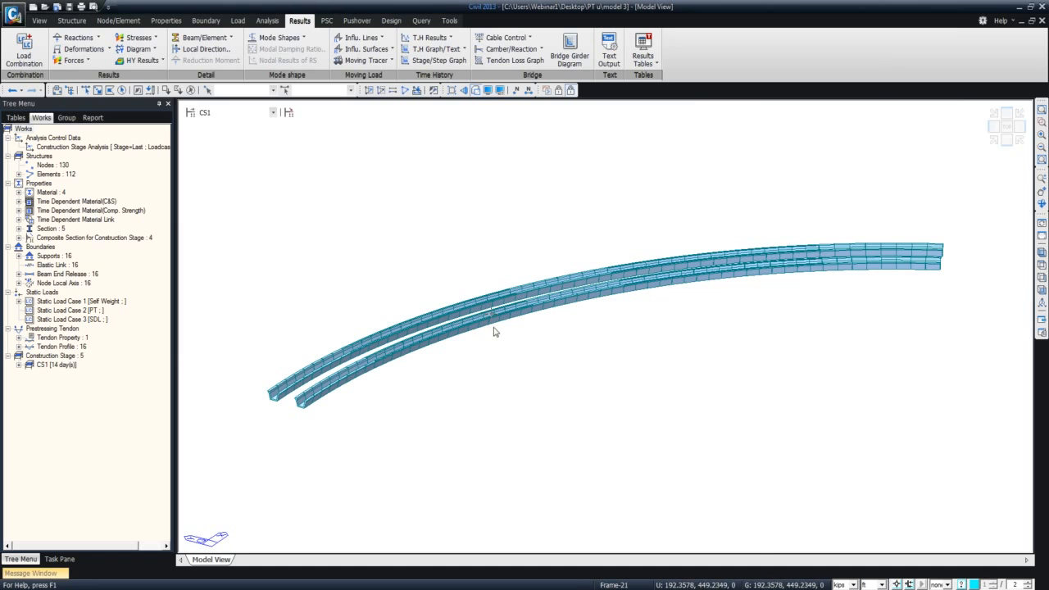
mouse_move(495, 326)
middle_mouse_down("shift")
mouse_move(499, 332)
mouse_move(499, 313)
middle_mouse_up("shift")
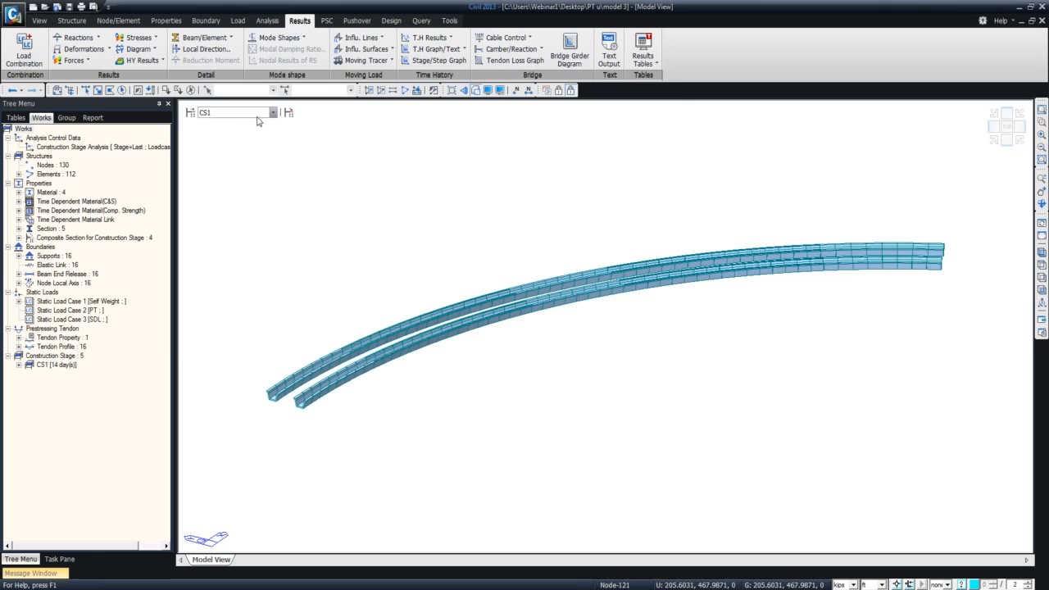
Step the post-processing model view through construction stages CS2, CS3, CS4 and CS5
left_click(256, 120)
left_click(246, 128)
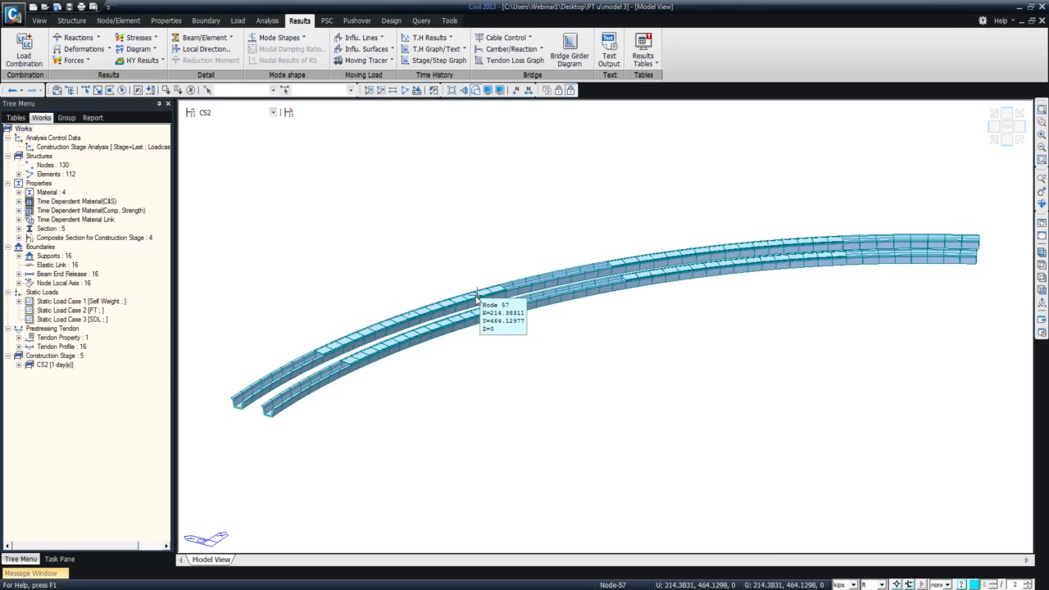
left_click(278, 116)
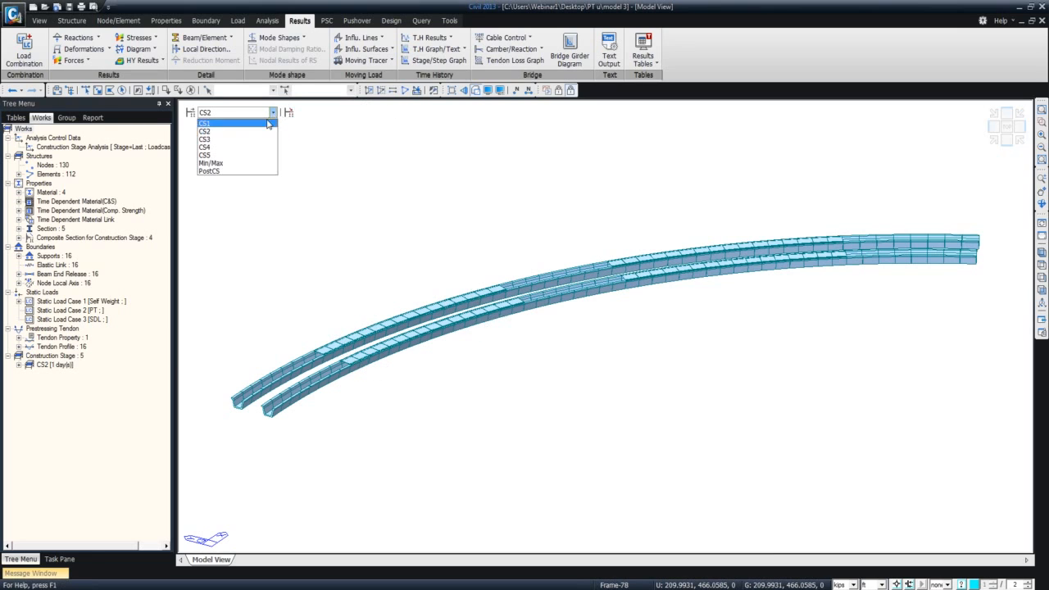
left_click(254, 140)
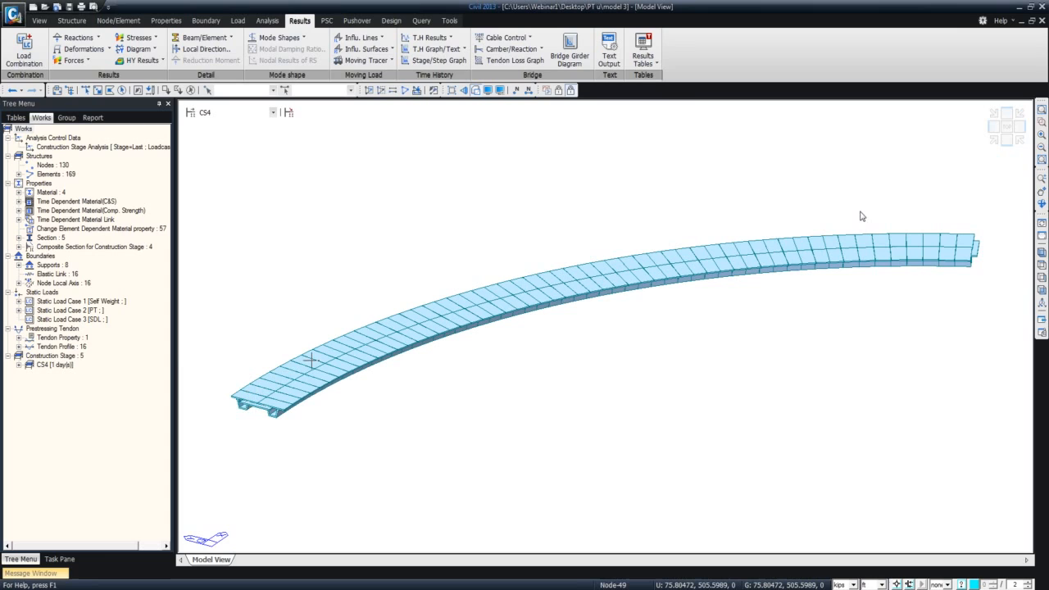
left_click(273, 113)
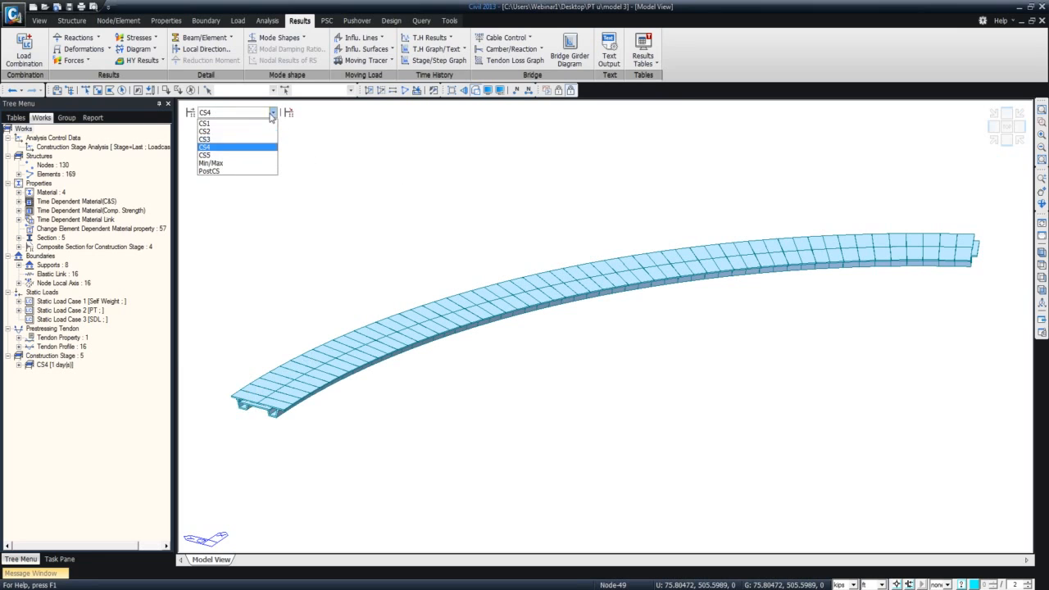
left_click(265, 159)
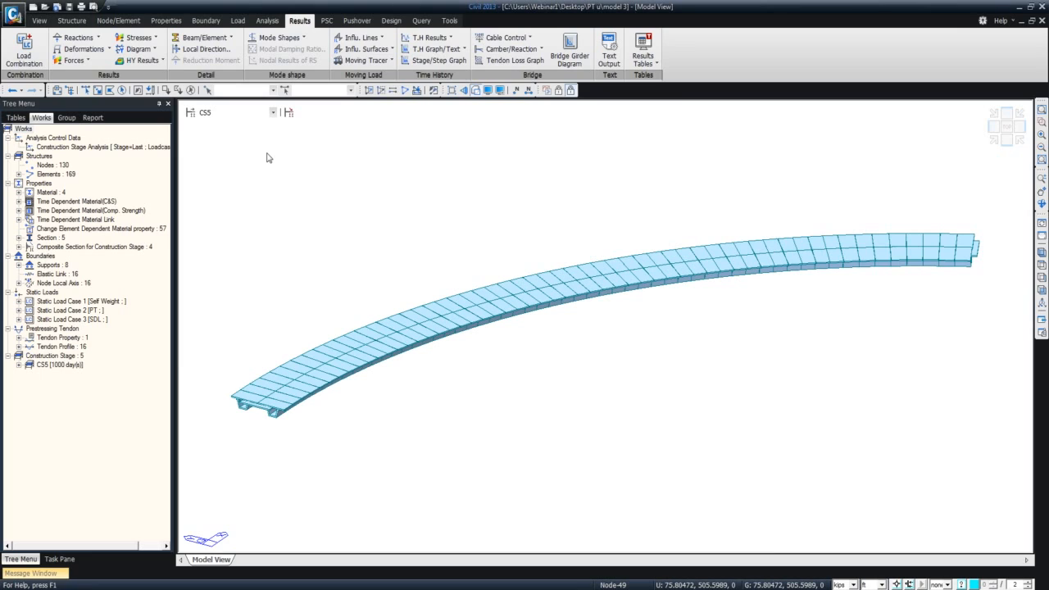
left_click(273, 113)
left_click(273, 115)
Expand the supports under Boundaries and display the support symbols on the CS5 model
left_click(18, 265)
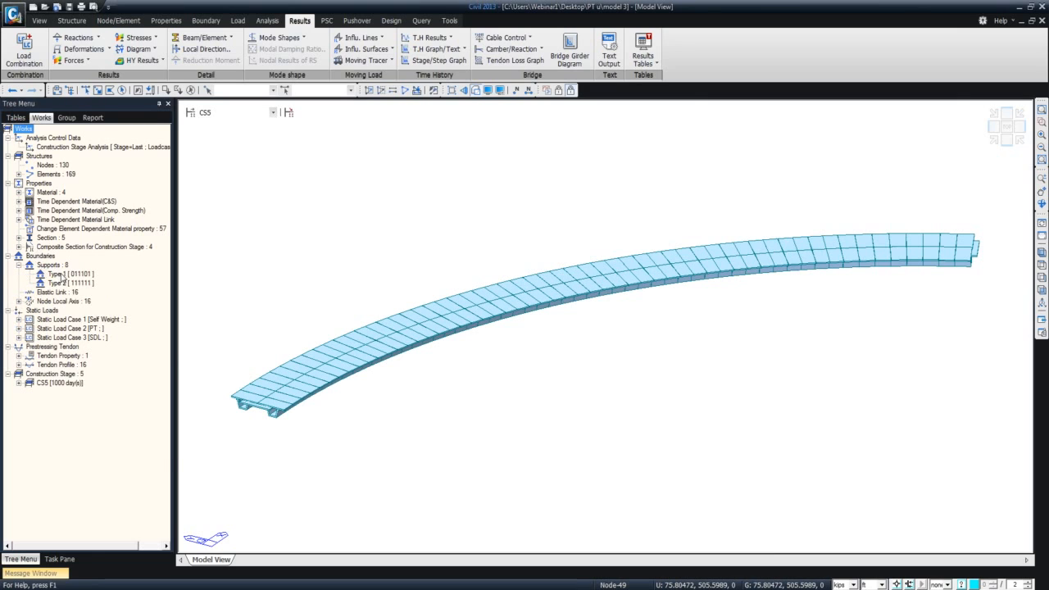
right_click(63, 276)
left_click(106, 423)
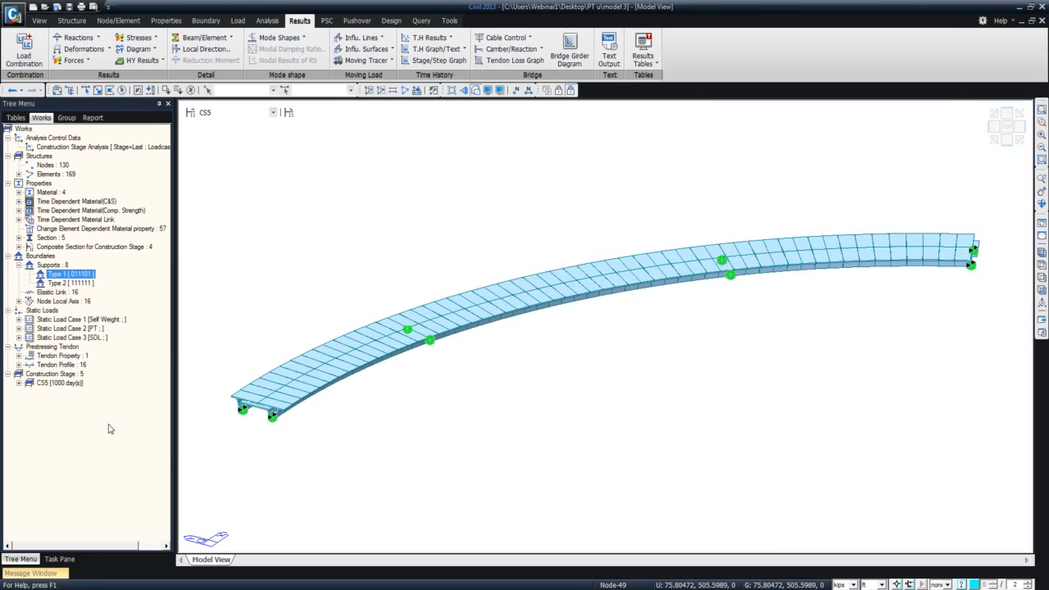
View the active supports on the girders at construction stages CS1, CS2 and CS3 in turn
left_click(272, 113)
left_click(246, 125)
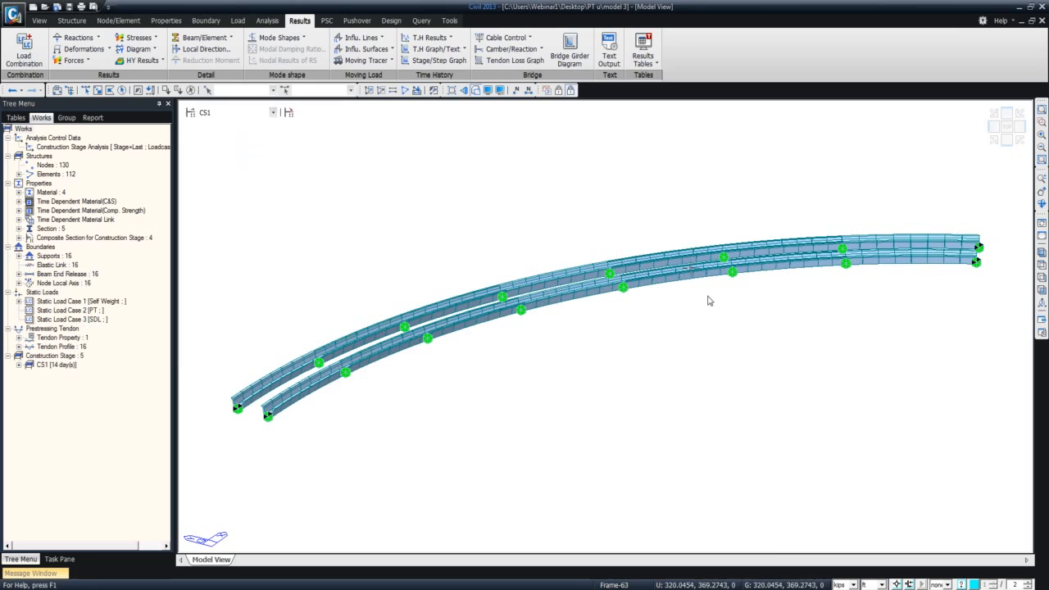
left_click(273, 112)
left_click(259, 135)
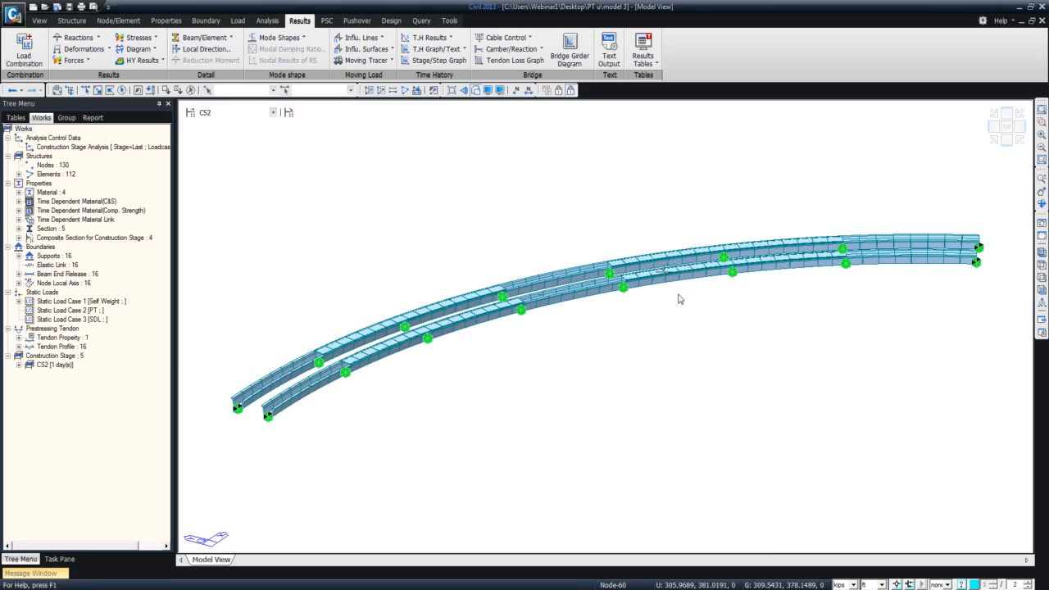
left_click(220, 113)
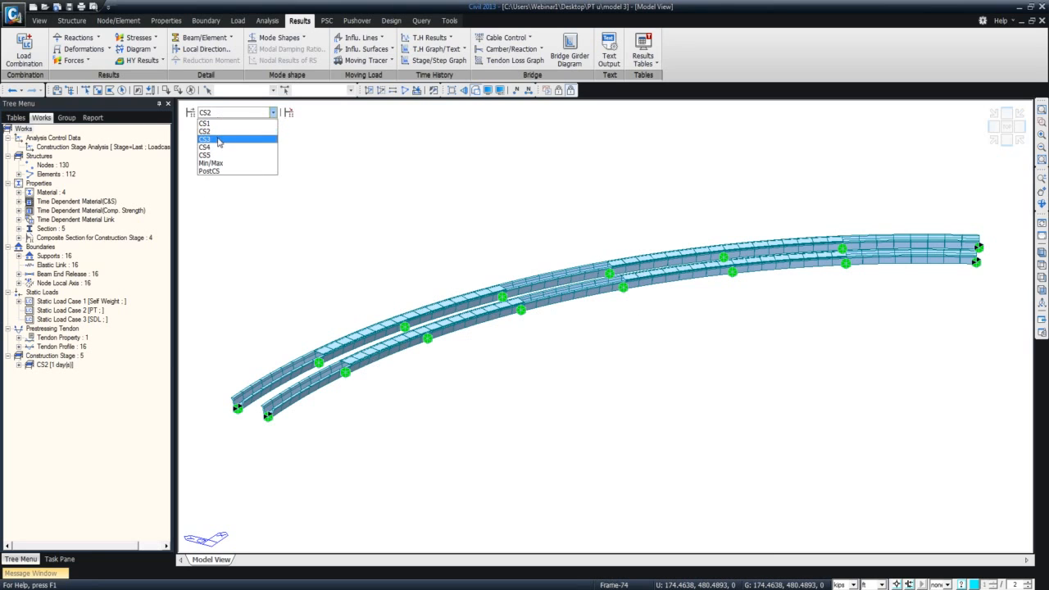
left_click(217, 143)
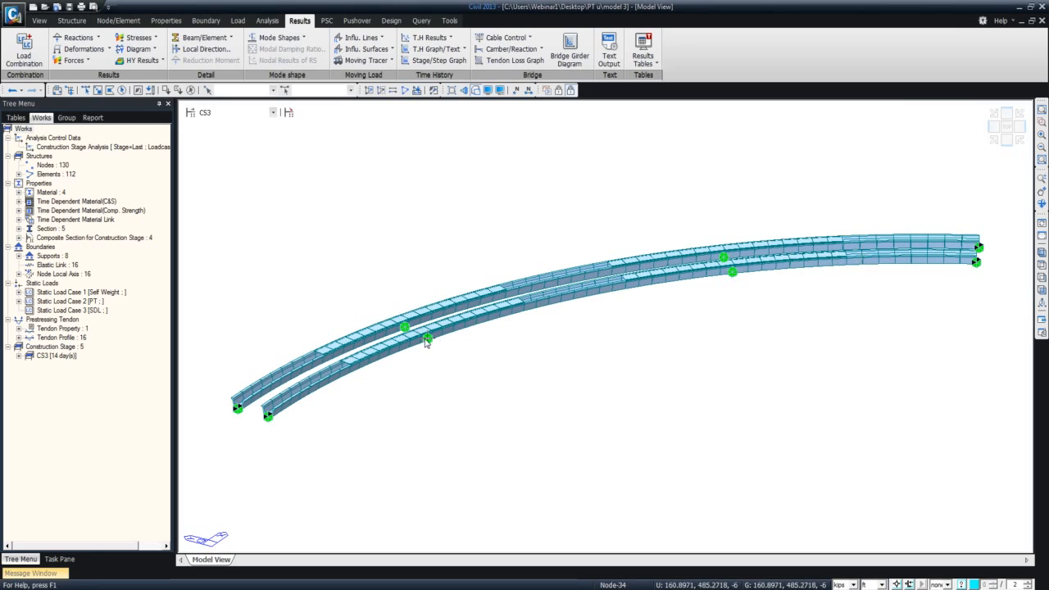
View the active supports on the deck model at construction stages CS4 and CS5
left_click(273, 114)
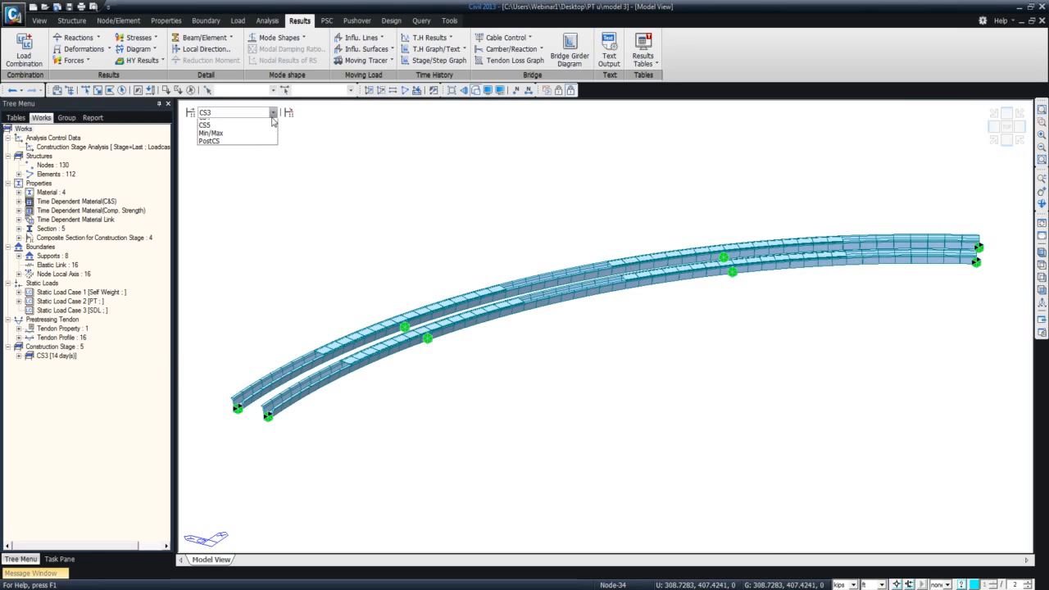
left_click(267, 146)
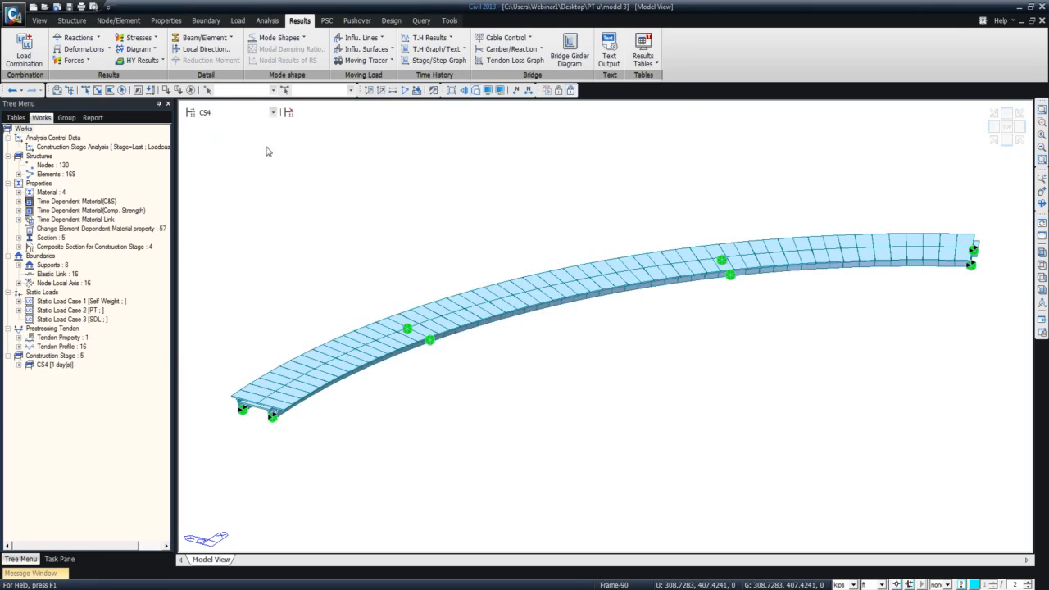
left_click(267, 113)
left_click(258, 154)
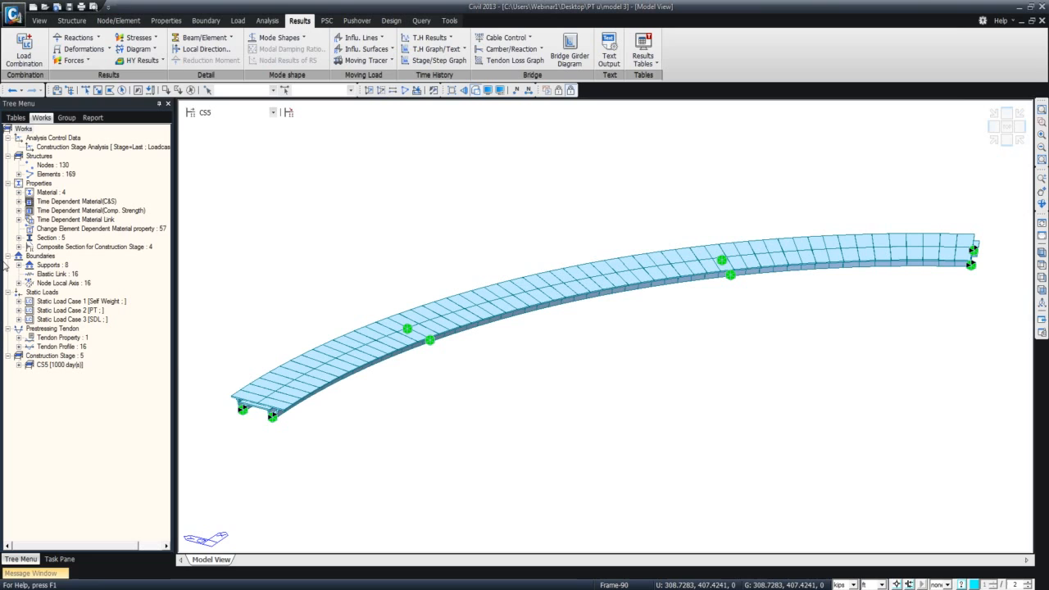
Minimize the model 3, model 2 and model 1 windows, and advance the presentation to its concluding slide
left_click(1019, 9)
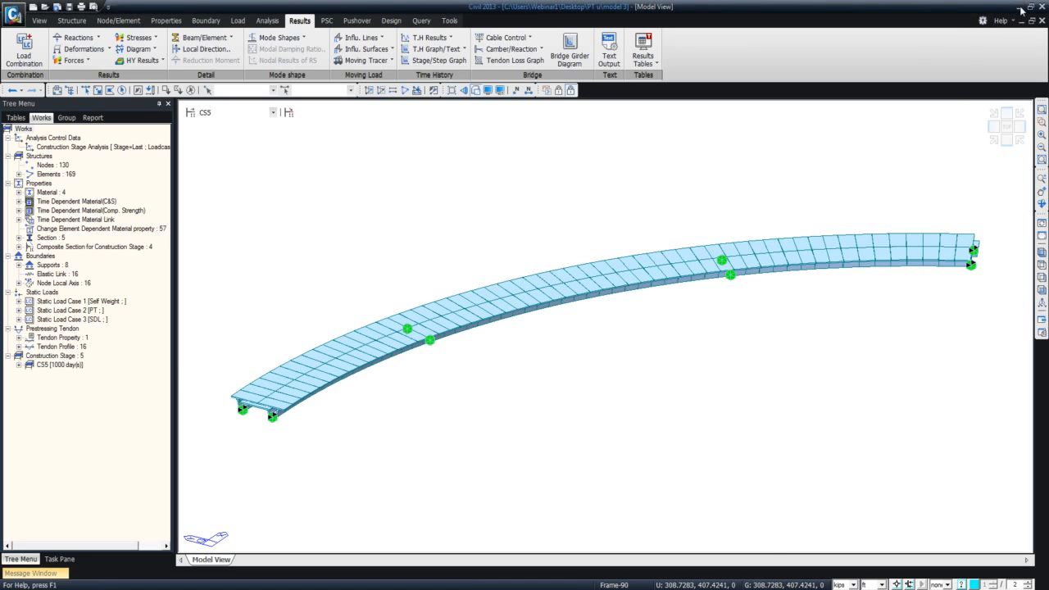
left_click(1020, 9)
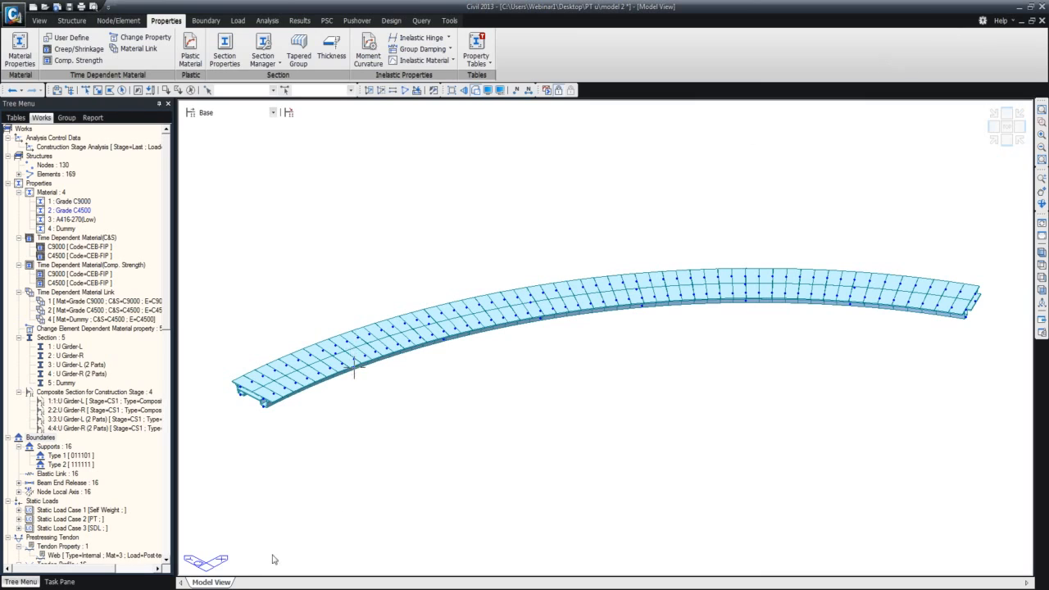
mouse_move(197, 585)
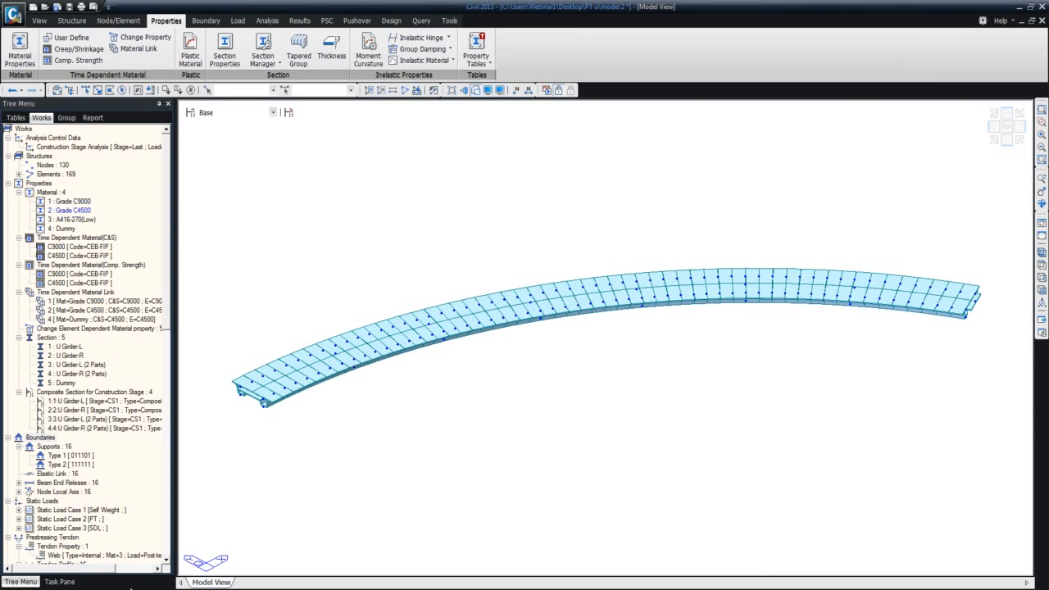
left_click(1020, 8)
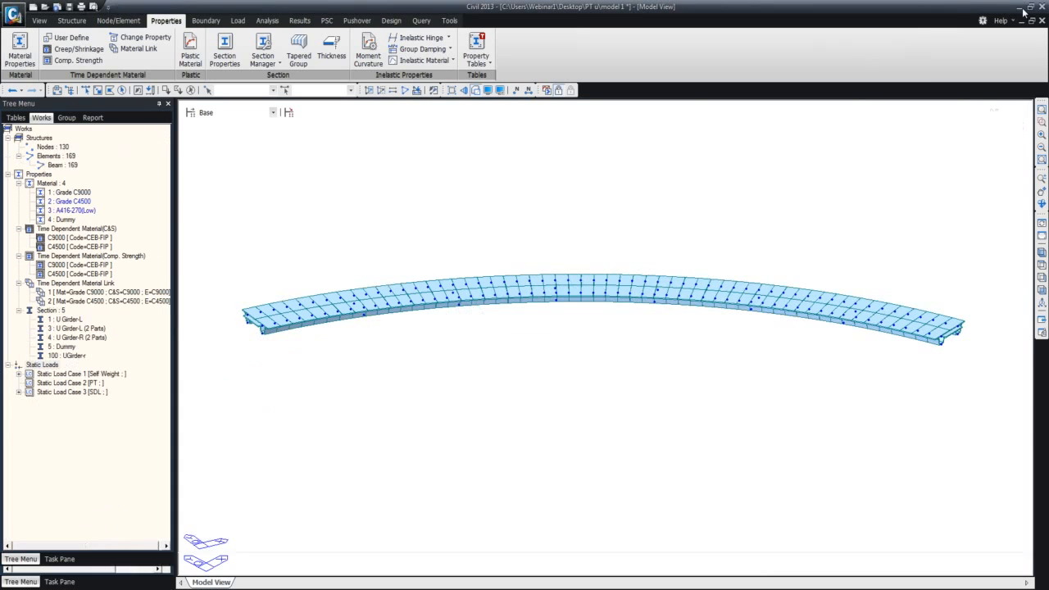
left_click(1020, 9)
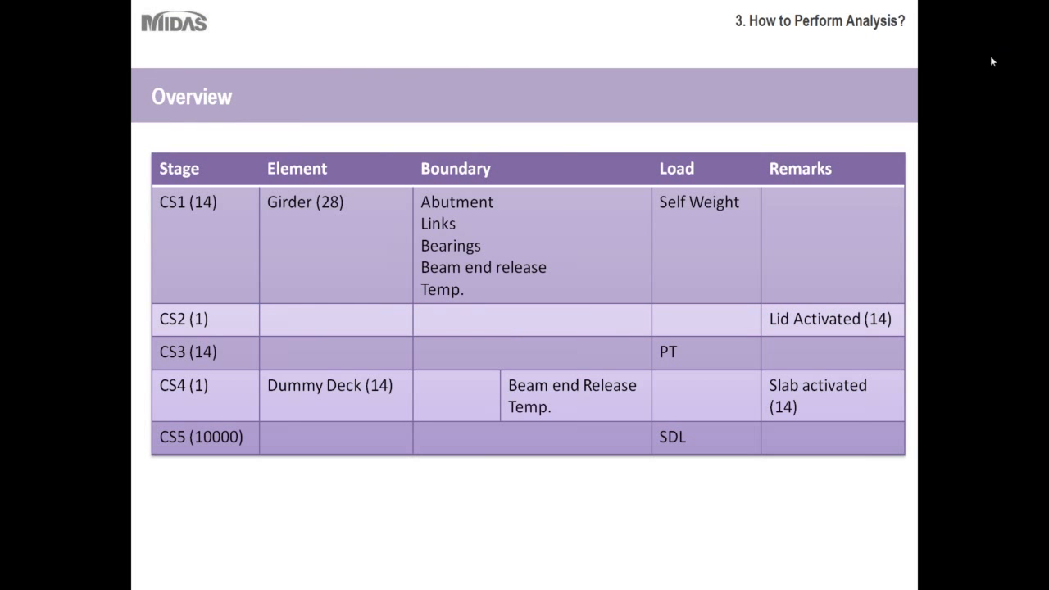
left_click(958, 96)
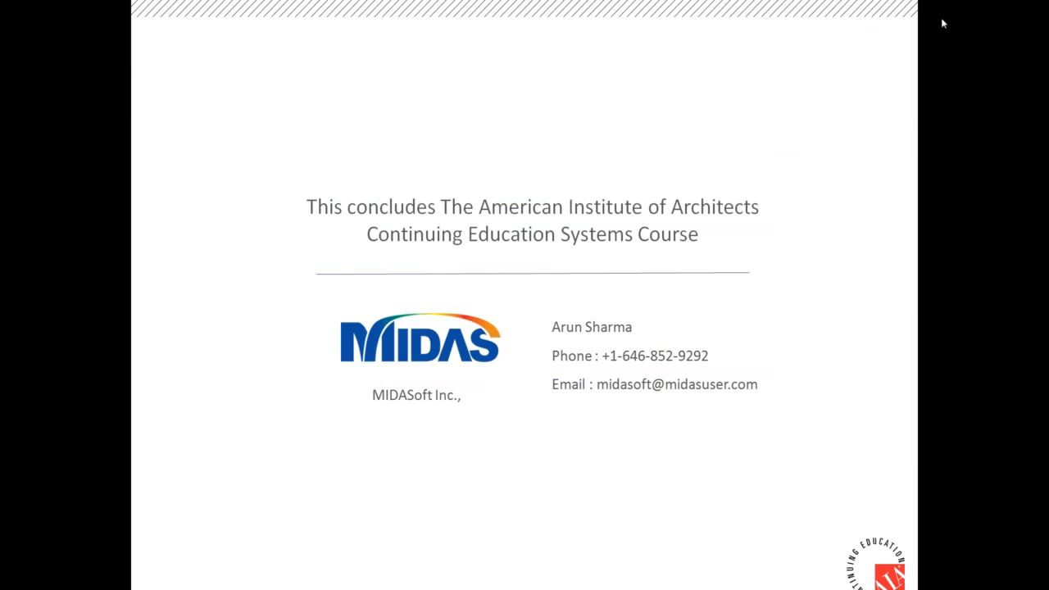
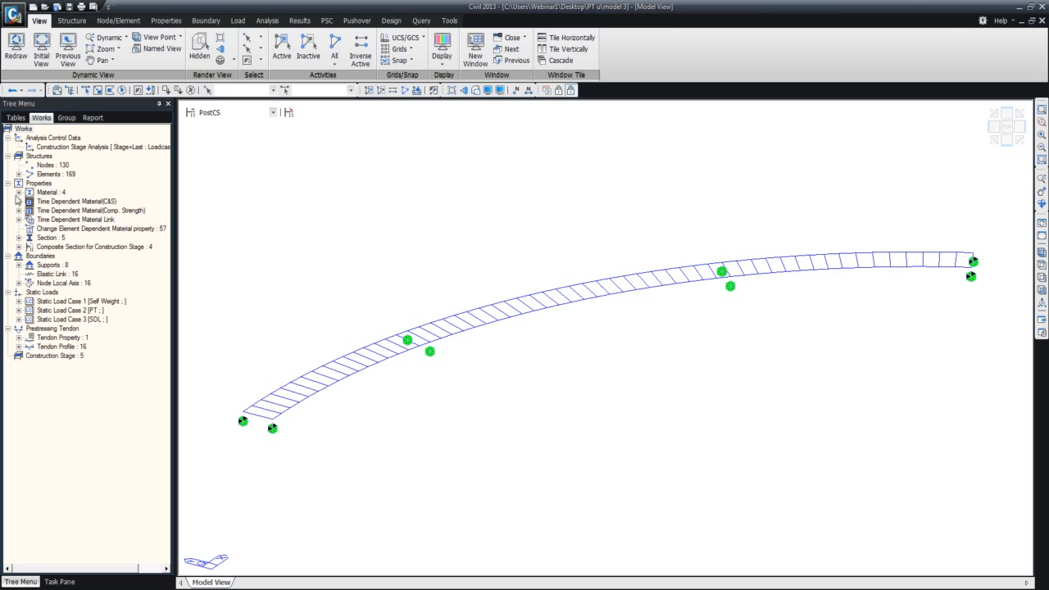
Open the properties of section 5, Dummy, in model 3 to review its shape and dimensions
left_click(20, 239)
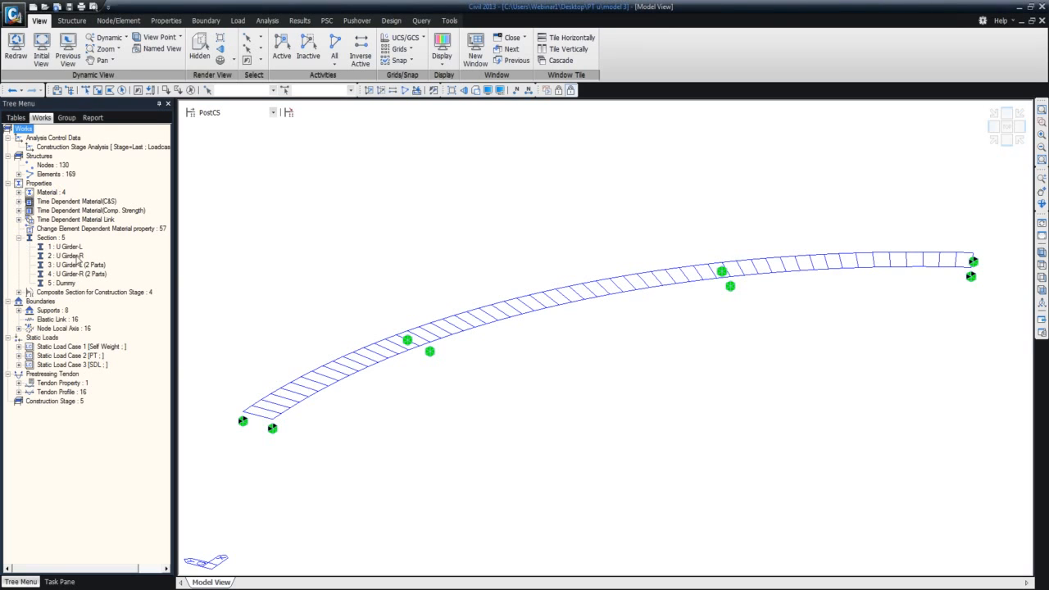
left_click(67, 283)
right_click(67, 283)
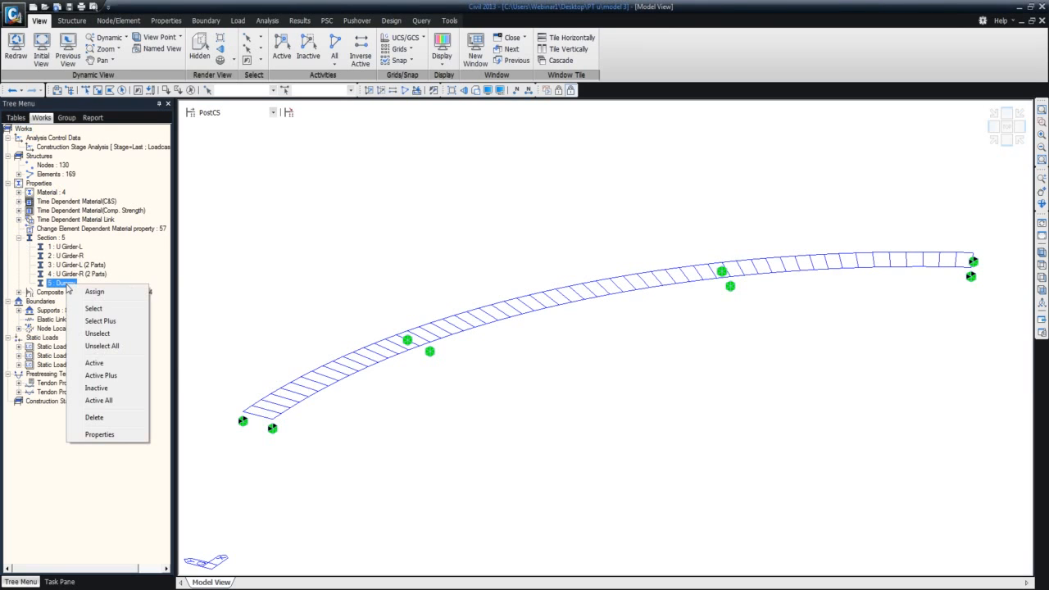
left_click(102, 435)
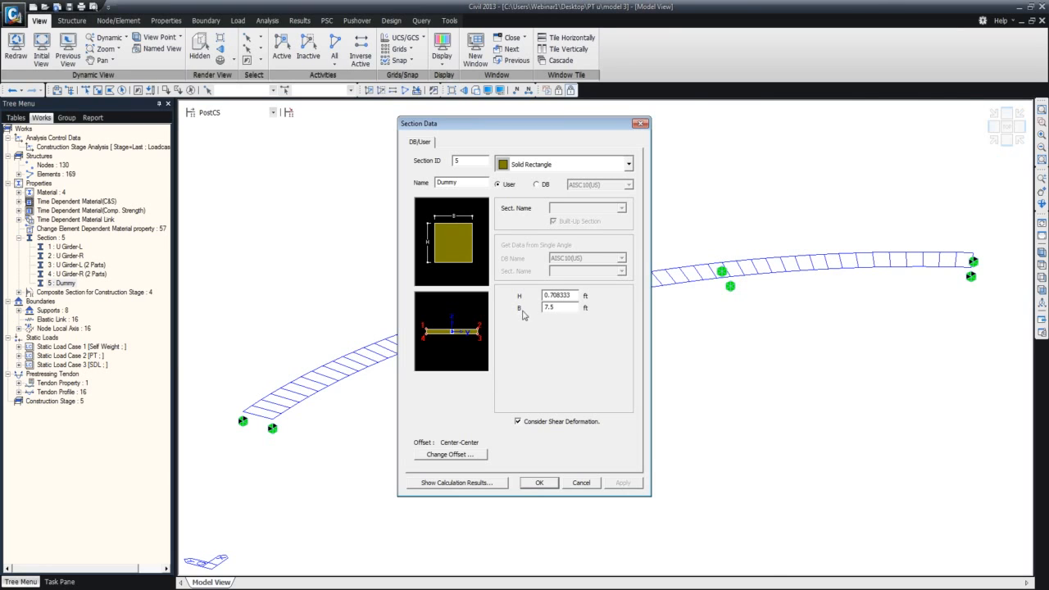
left_click(29, 204)
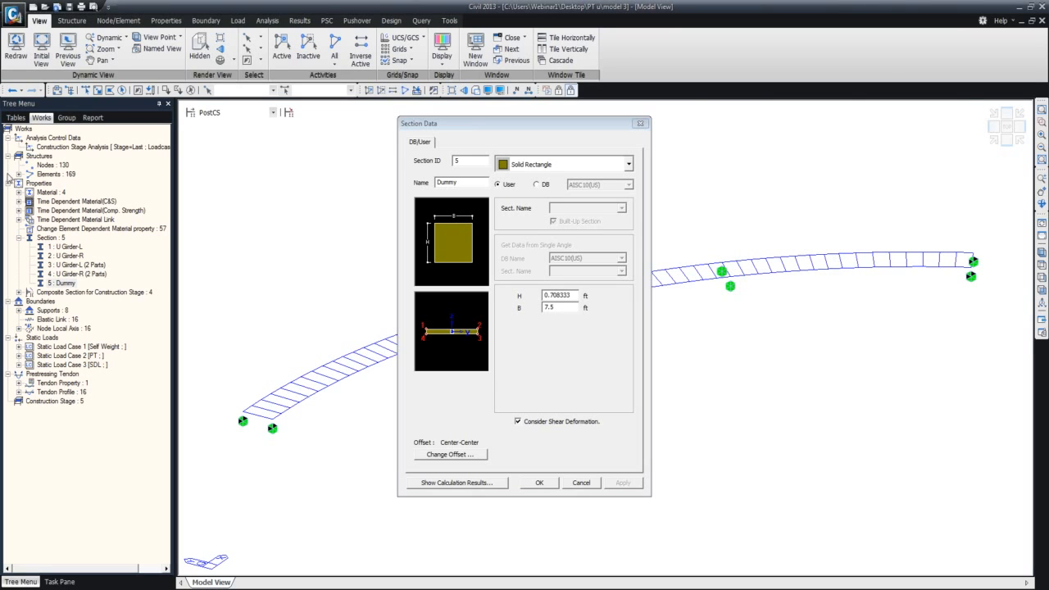
Close the Dummy section's properties and unlock model 3 from post-processing so its load data can be edited
left_click(641, 123)
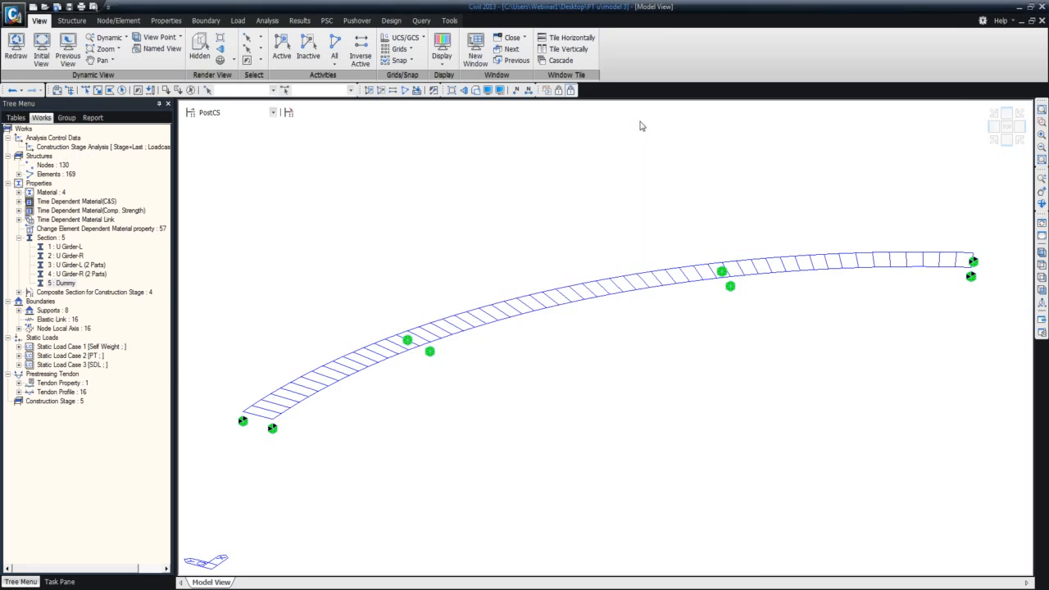
left_click(237, 21)
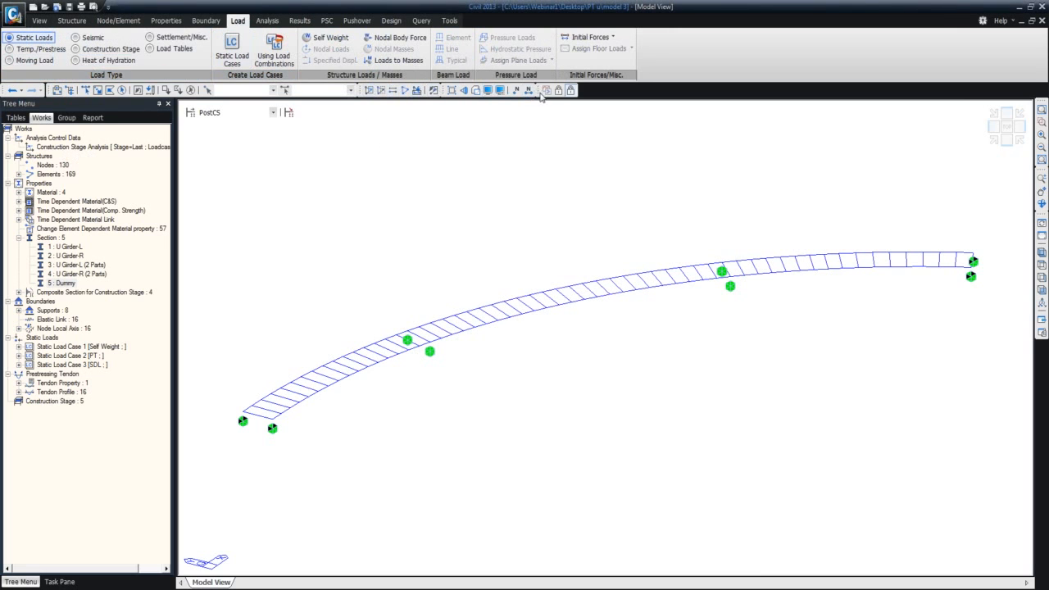
left_click(558, 90)
Review the commands offered for static, temperature/prestress, moving, seismic, construction stage, heat of hydration and settlement loads, and for load tables
left_click(34, 60)
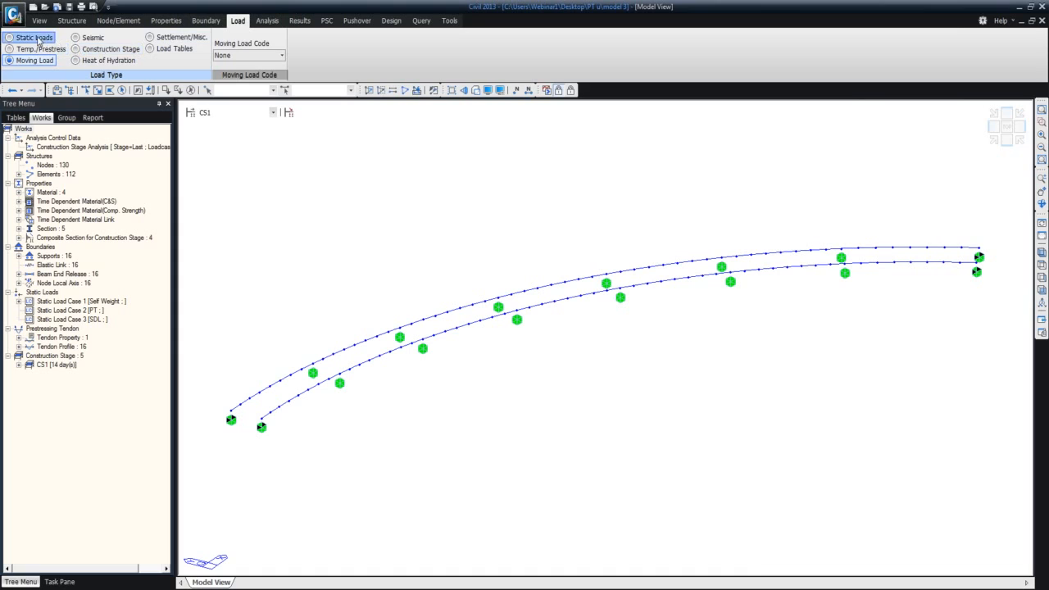
left_click(34, 38)
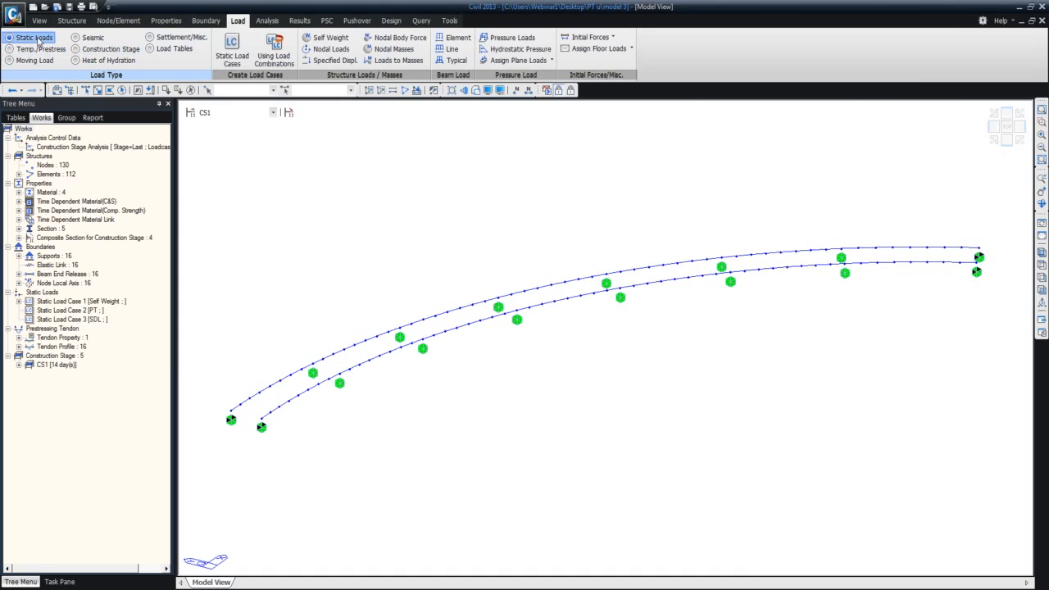
left_click(38, 50)
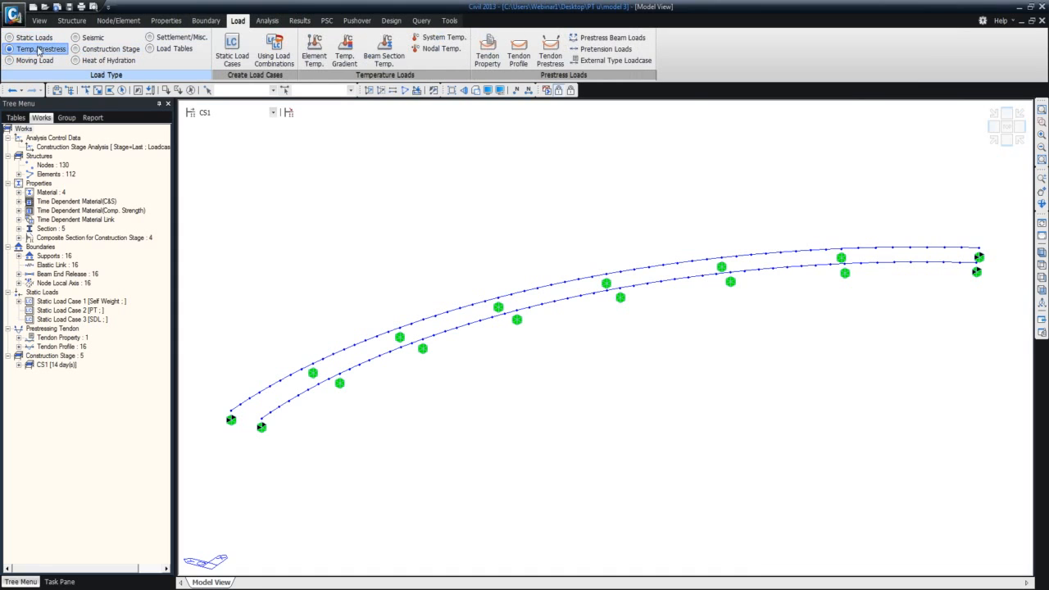
left_click(36, 61)
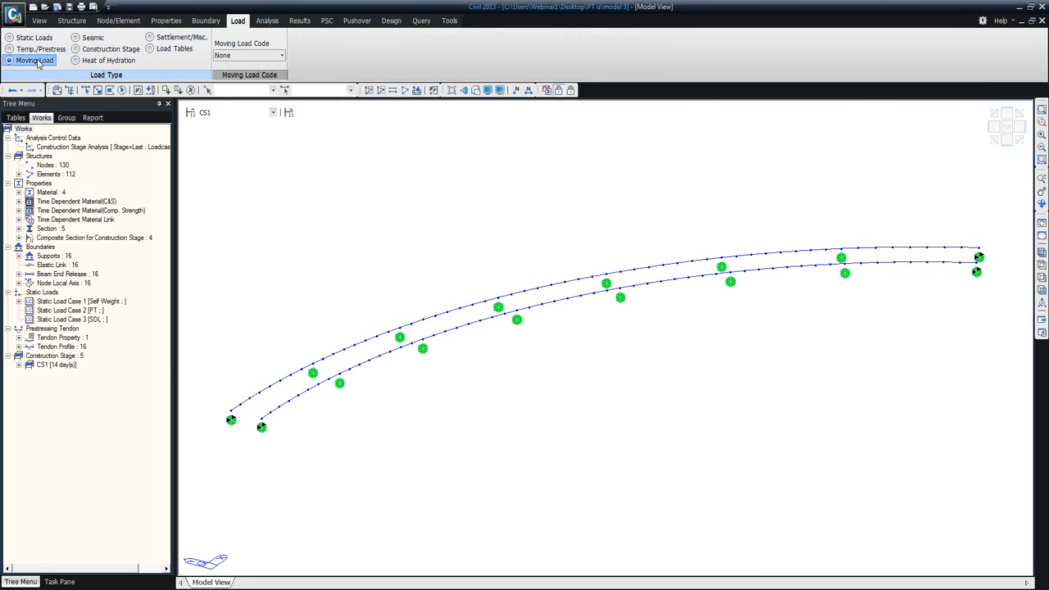
left_click(92, 38)
left_click(107, 50)
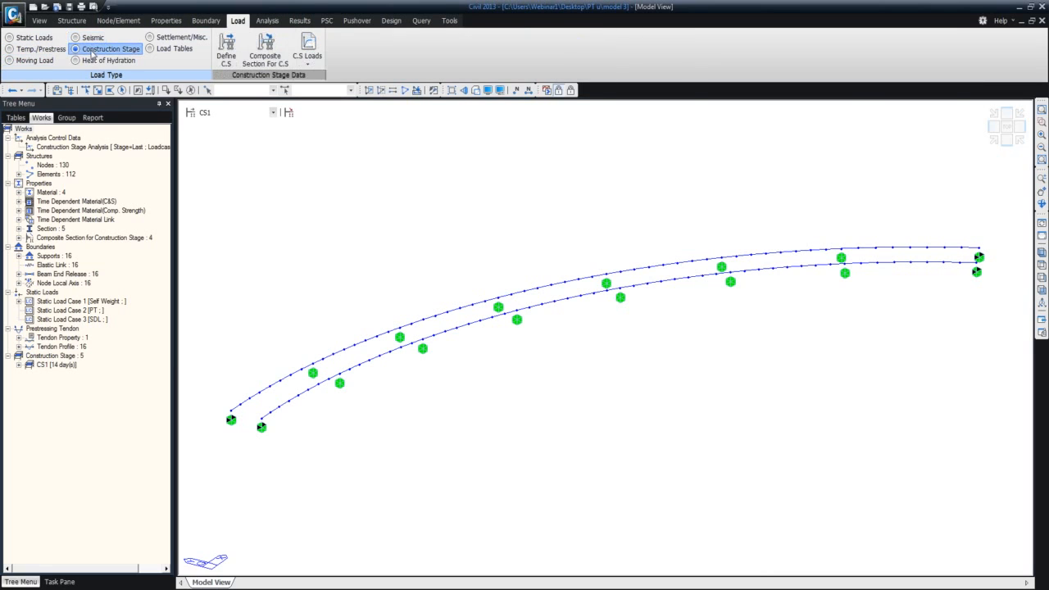
left_click(93, 62)
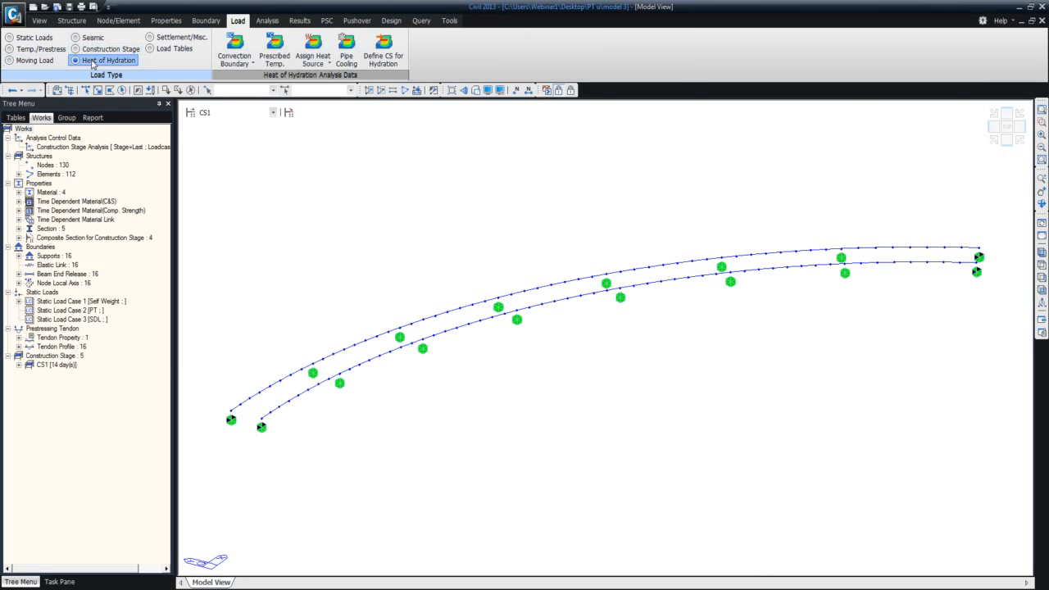
left_click(164, 38)
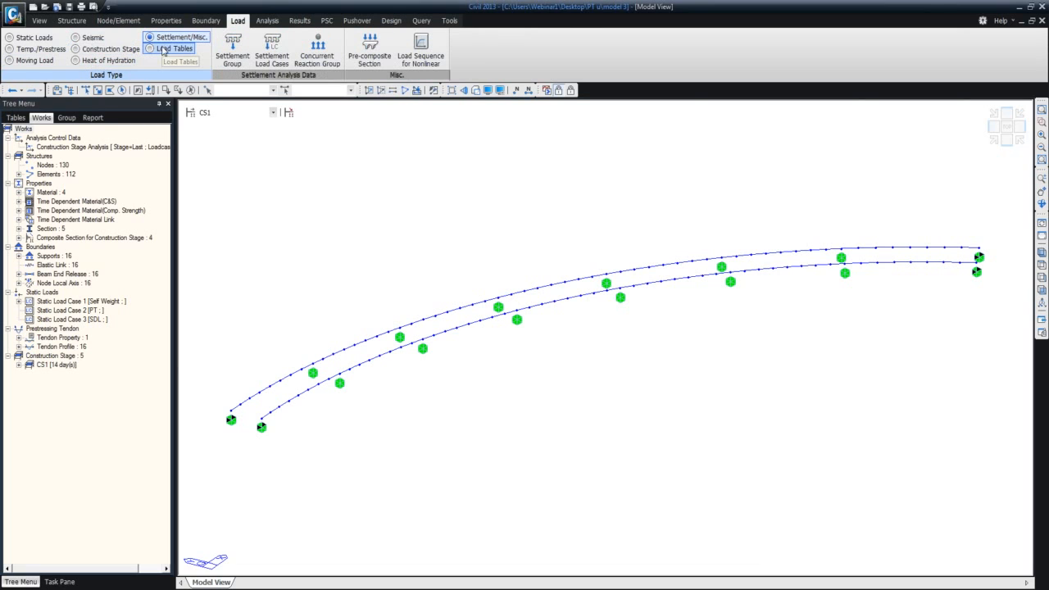
left_click(163, 49)
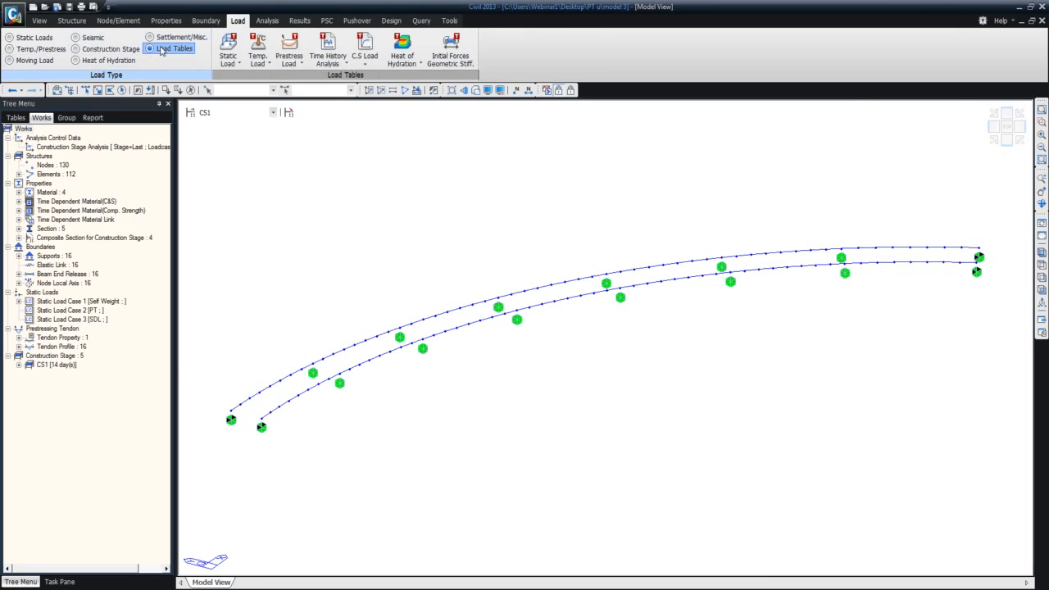
Try to set the moving load code to AASHTO LRFD while construction stage CS1 is active
left_click(48, 63)
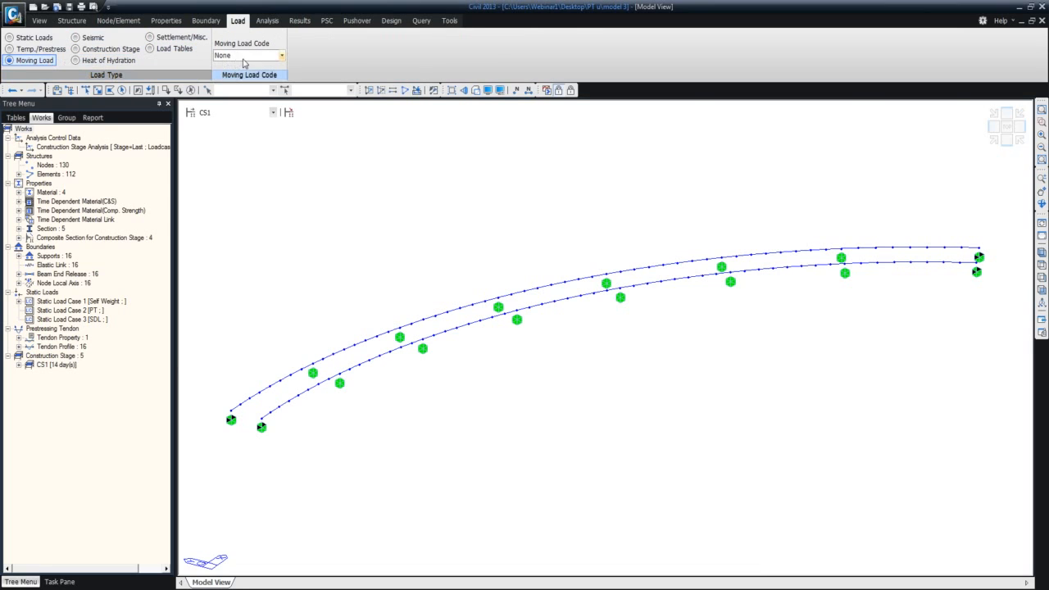
left_click(281, 56)
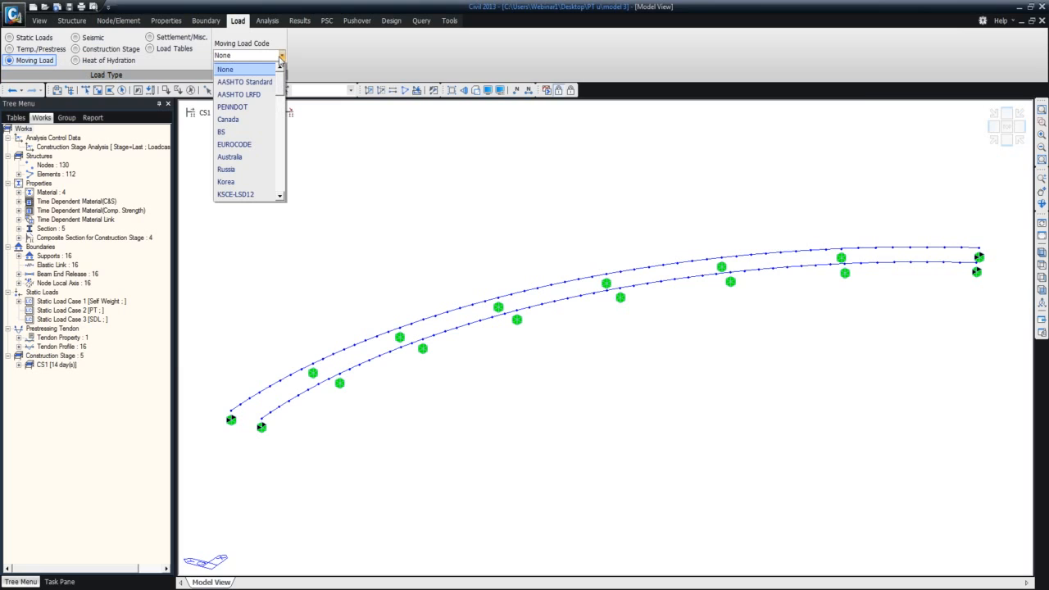
left_click(263, 96)
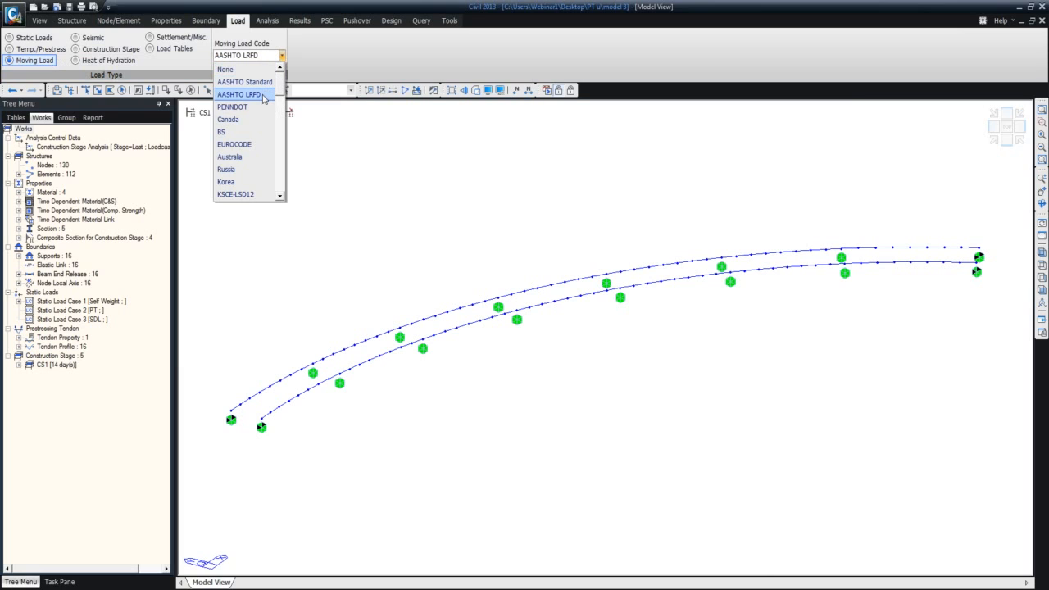
left_click(263, 96)
left_click(544, 336)
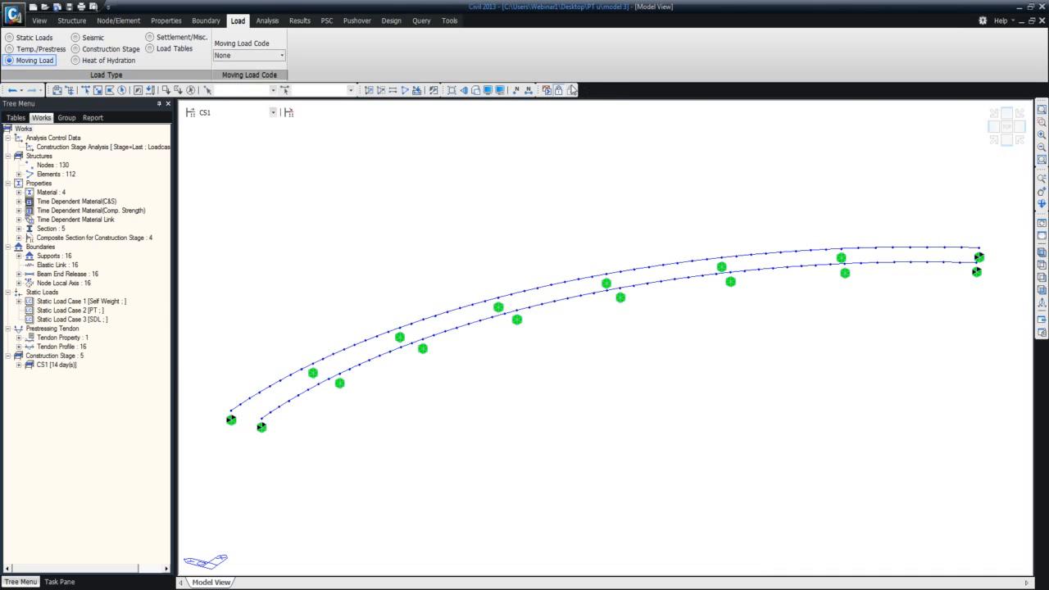
Switch the model to the Base stage and set the moving load code to AASHTO LRFD
left_click(273, 114)
left_click(237, 123)
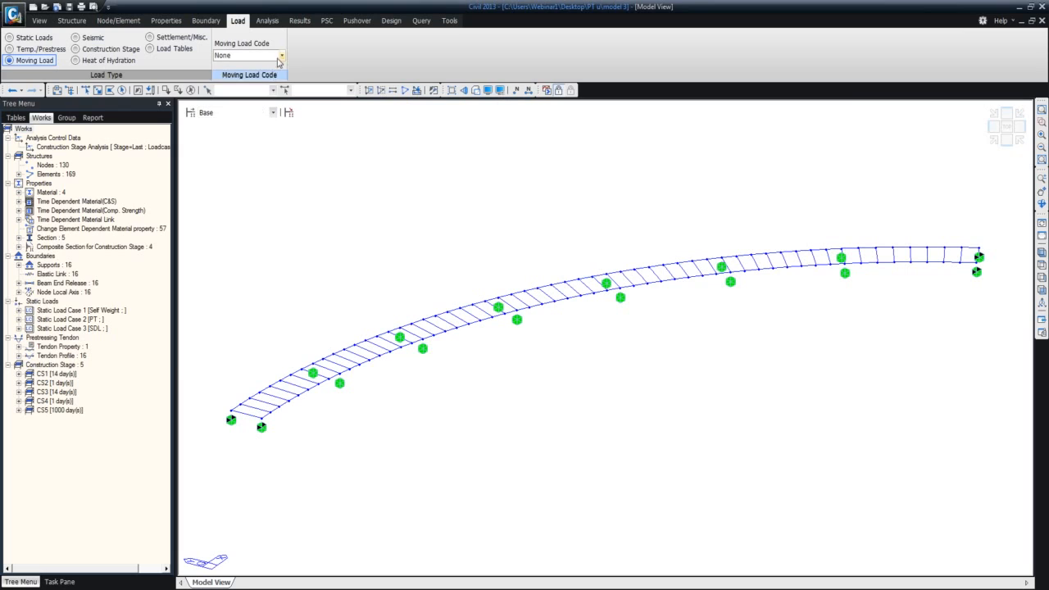
left_click(281, 56)
left_click(242, 85)
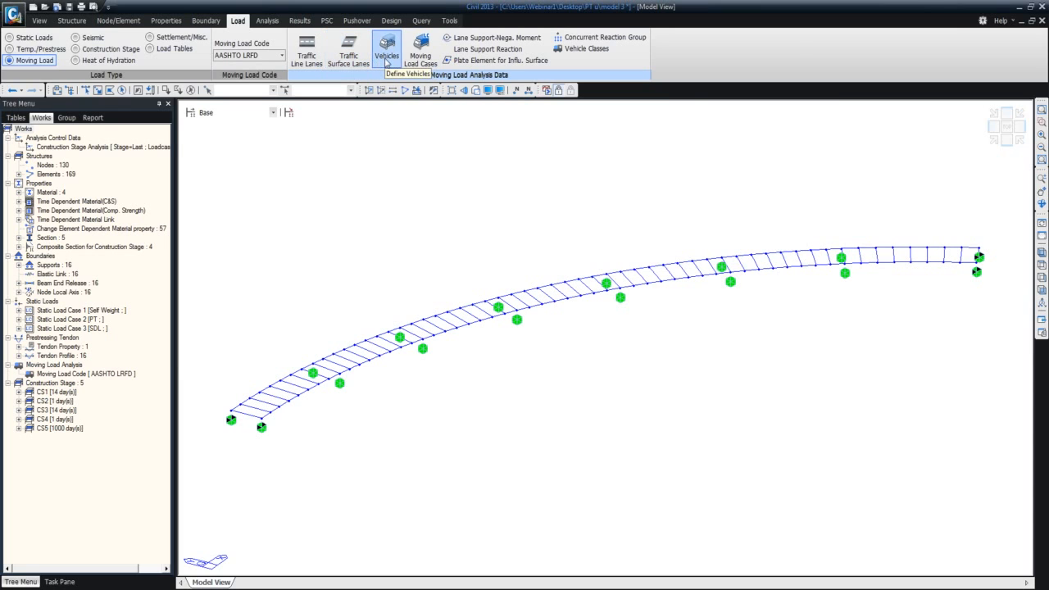
Start a standard vehicle definition and examine the AASHTO LRFD load types and dynamic load allowance for HL-93TRK
left_click(386, 53)
left_click(162, 54)
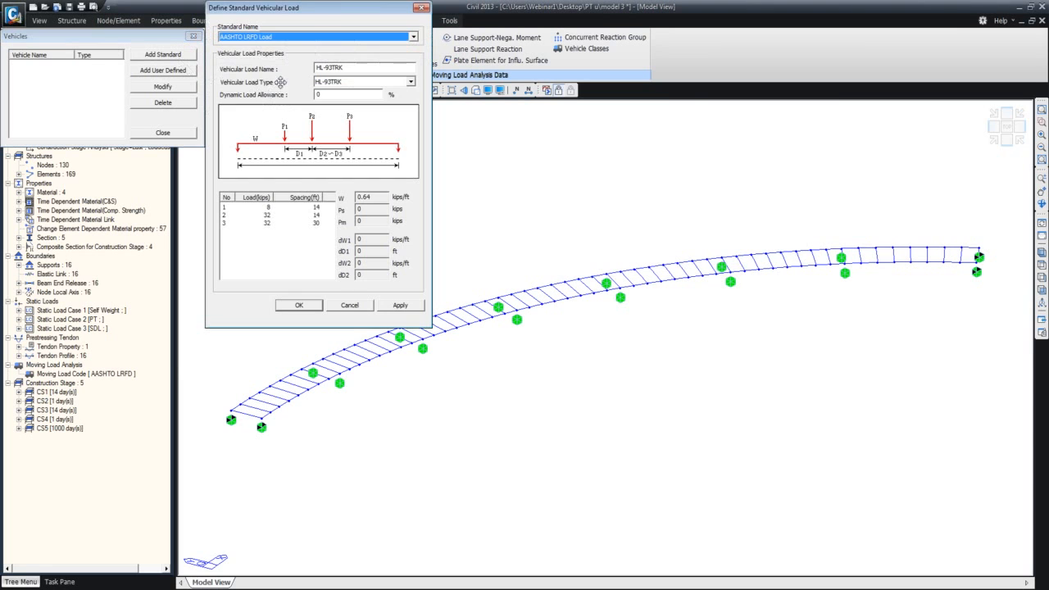
left_click_drag(413, 27, 381, 83)
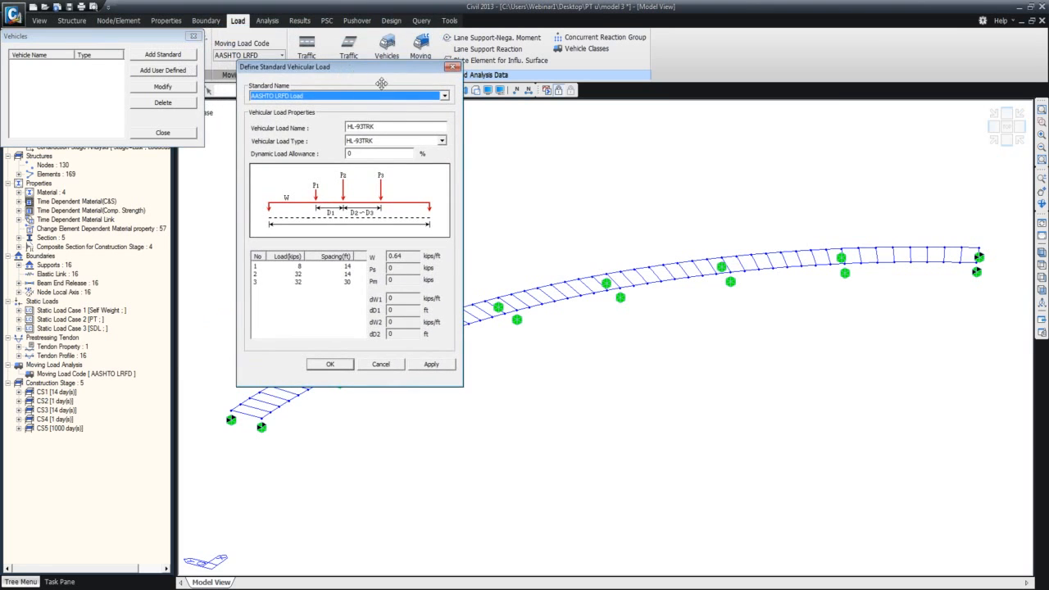
left_click(442, 141)
left_click(442, 142)
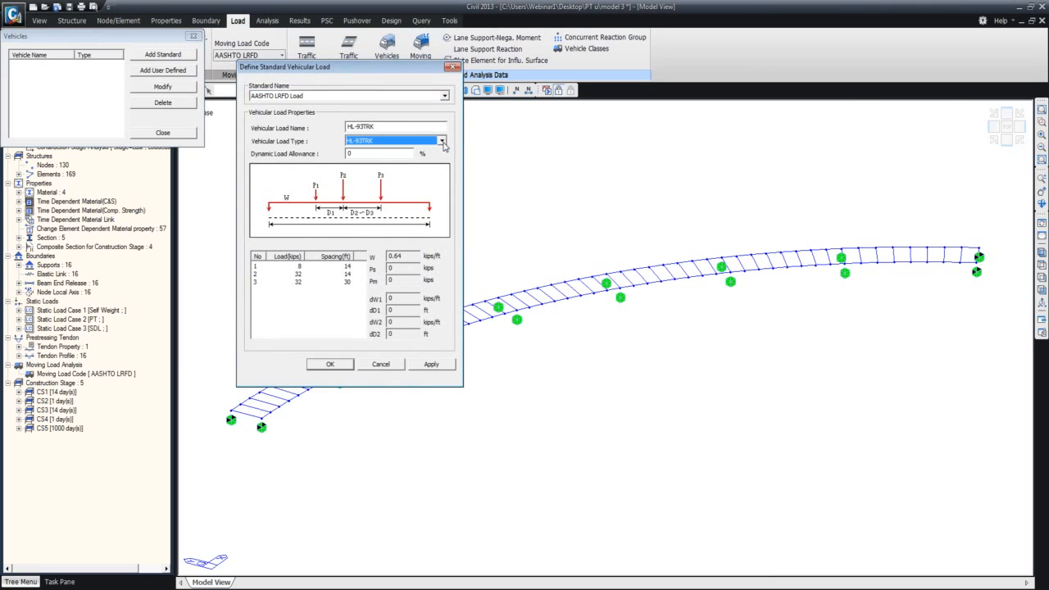
left_click(381, 155)
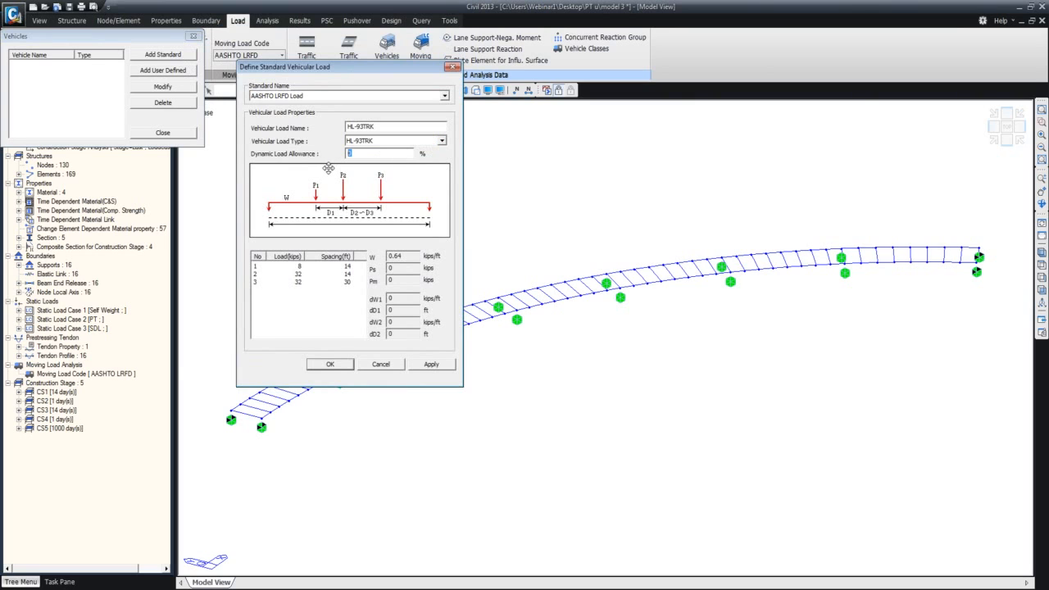
Review the AASHTO Standard Load and Caltrans Standard Load vehicle types, and close the standard vehicle definition without adding one
left_click(444, 96)
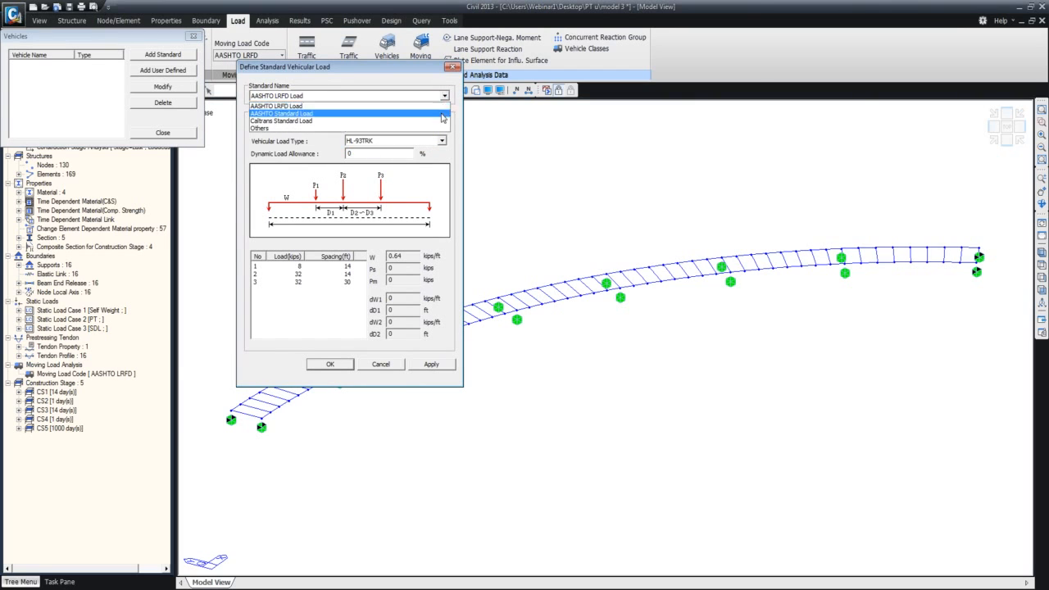
left_click(441, 111)
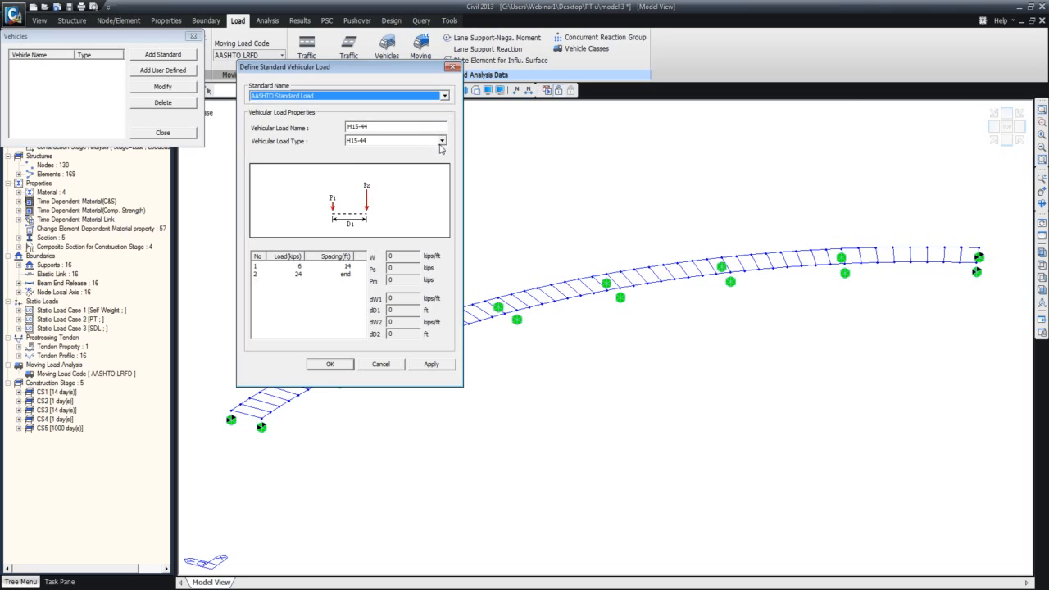
left_click(442, 141)
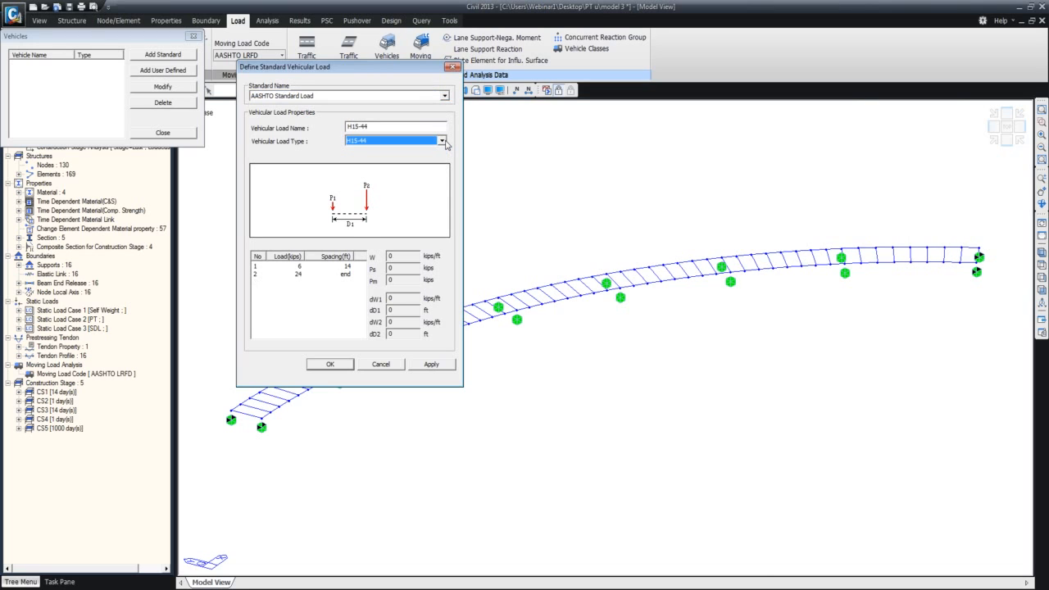
left_click(444, 96)
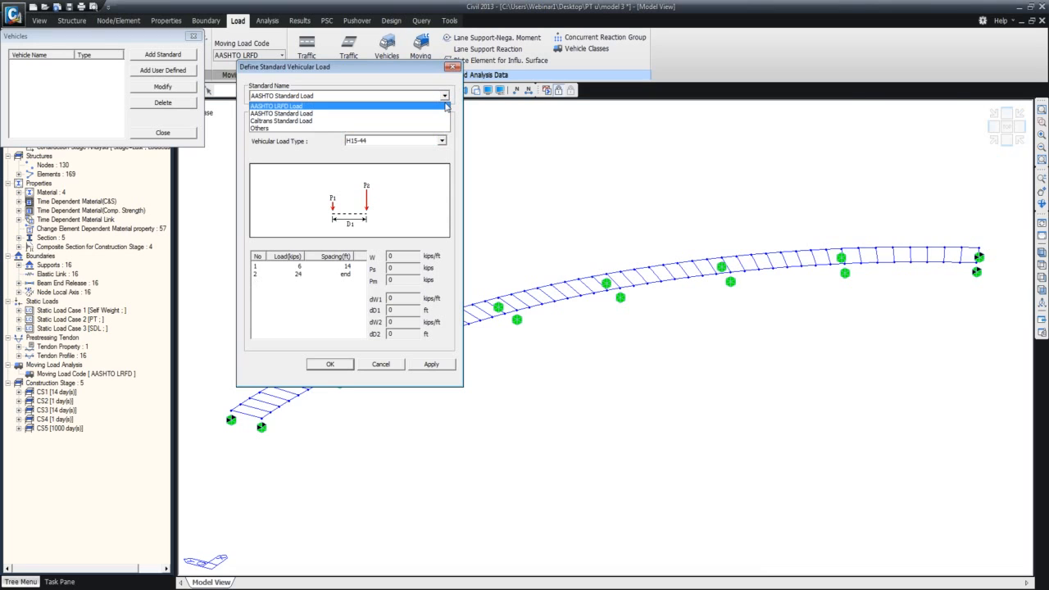
left_click(445, 121)
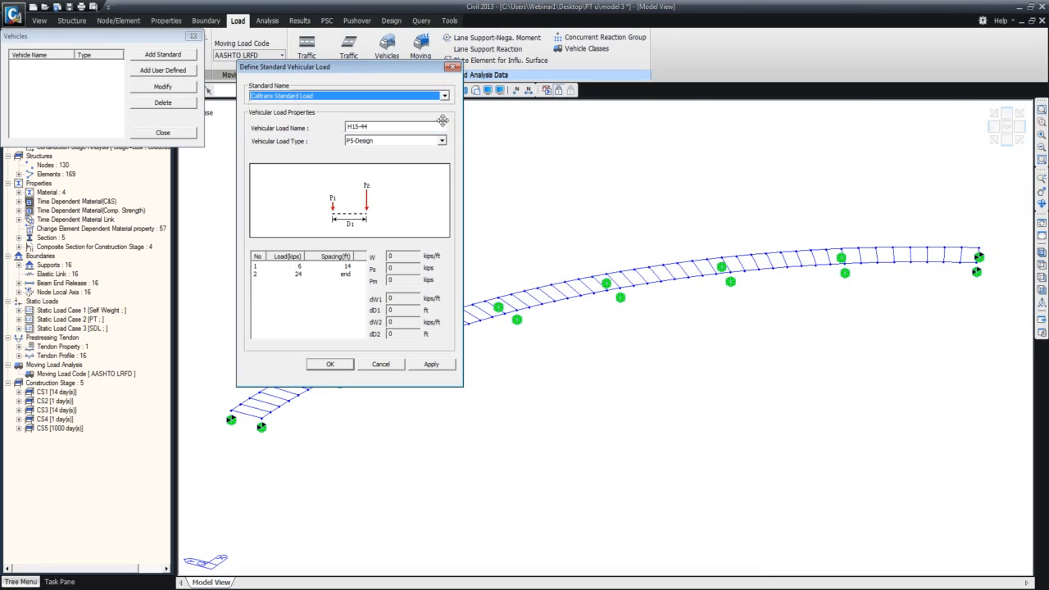
left_click(452, 69)
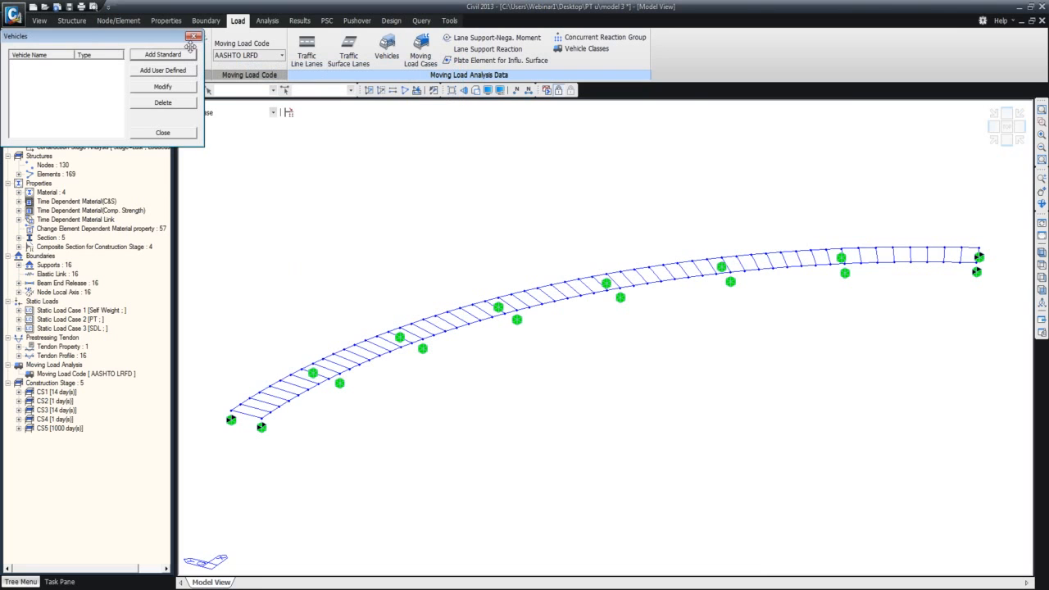
Examine the Permit Truck options for a user-defined vehicle, and leave the vehicle definitions without adding one
left_click(177, 70)
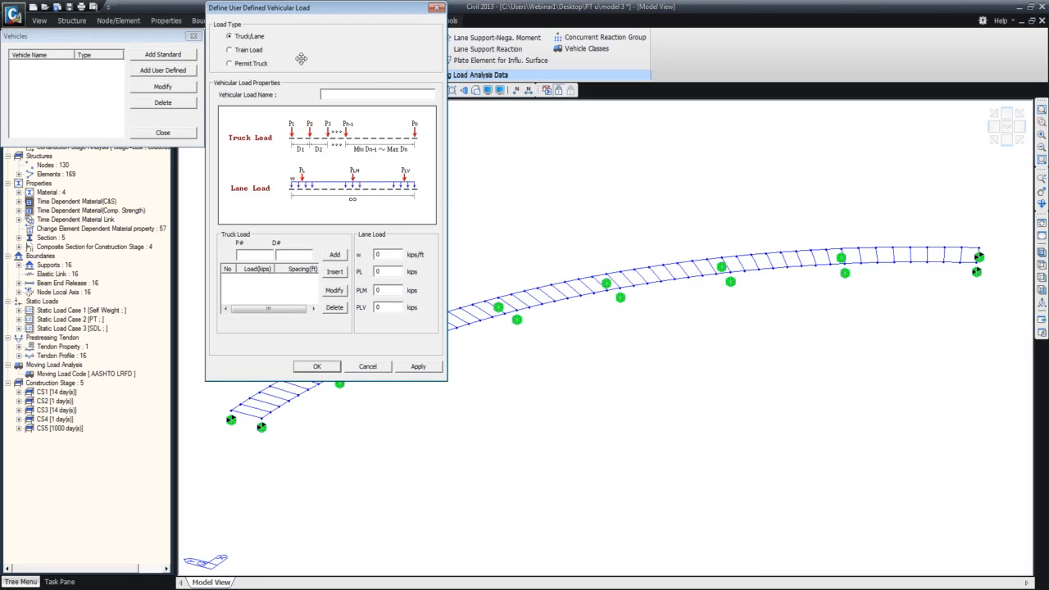
left_click_drag(356, 10, 392, 51)
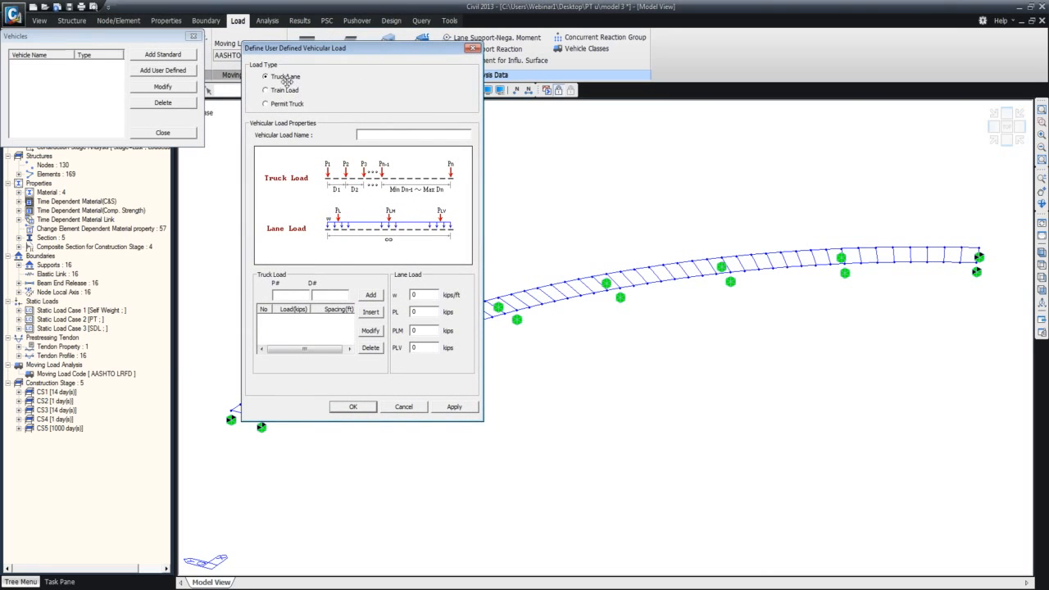
left_click(294, 104)
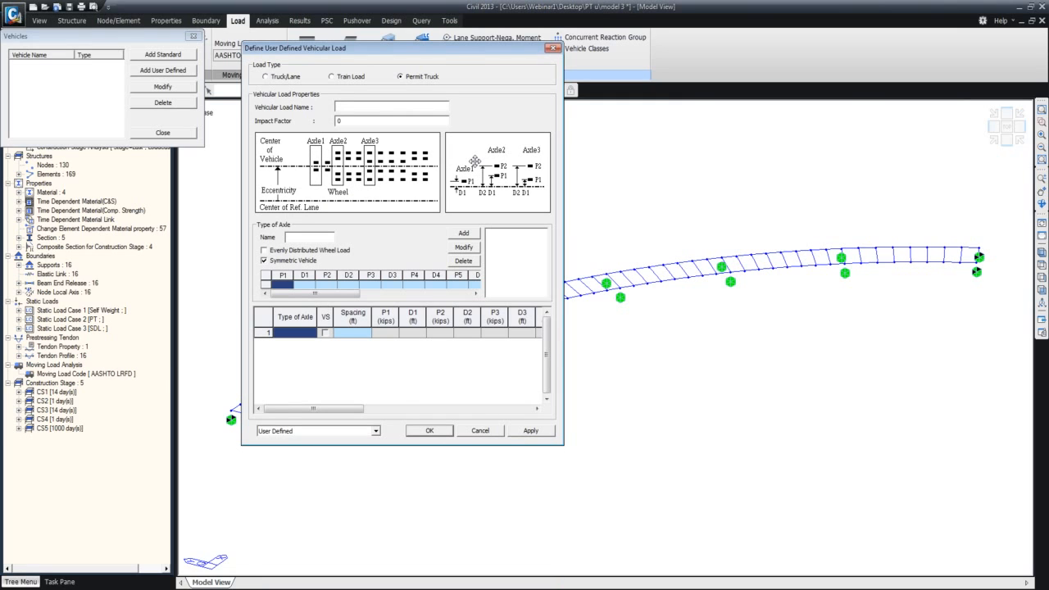
left_click_drag(446, 52, 441, 44)
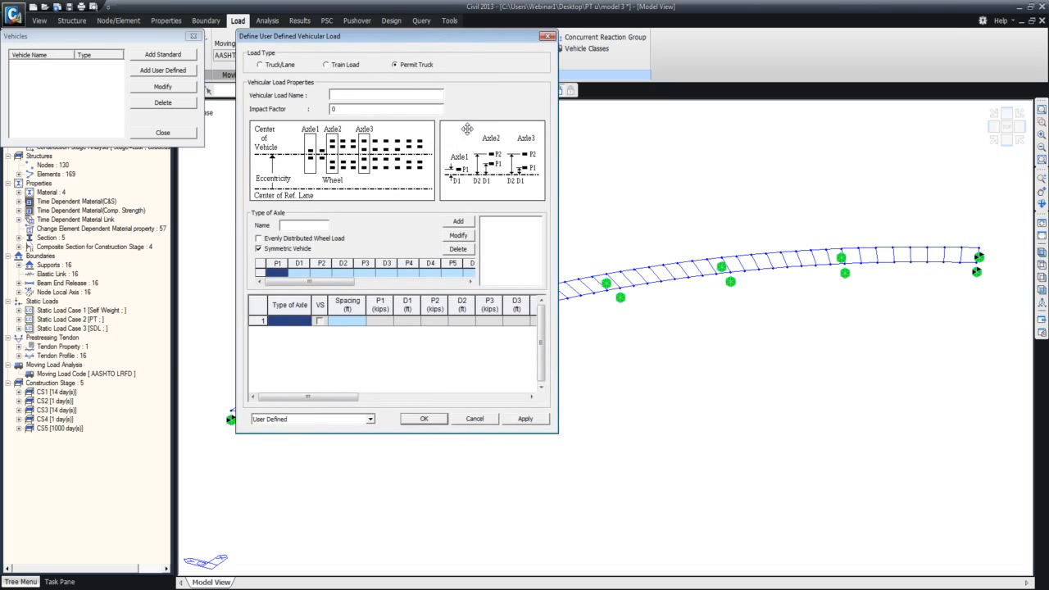
left_click(547, 38)
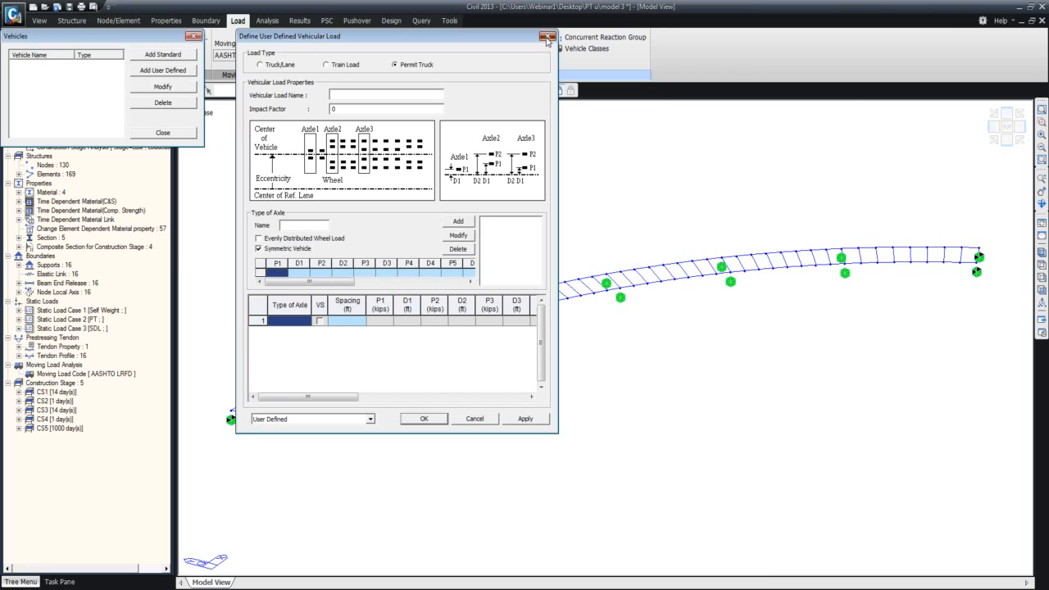
left_click(194, 37)
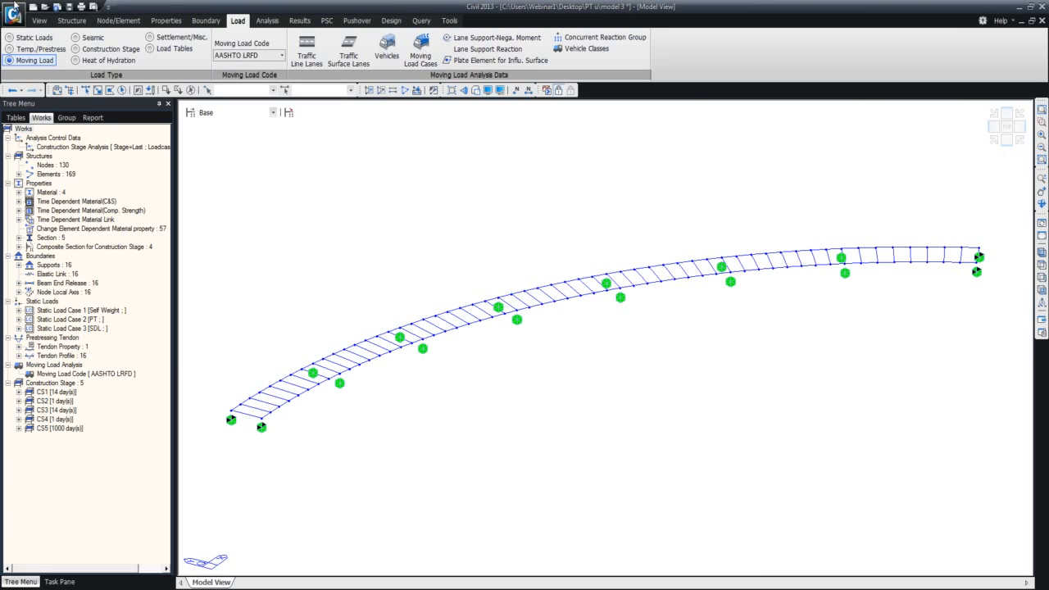
Display the Base stage bridge model as solid members with hidden lines removed to examine the girder ends
left_click(40, 21)
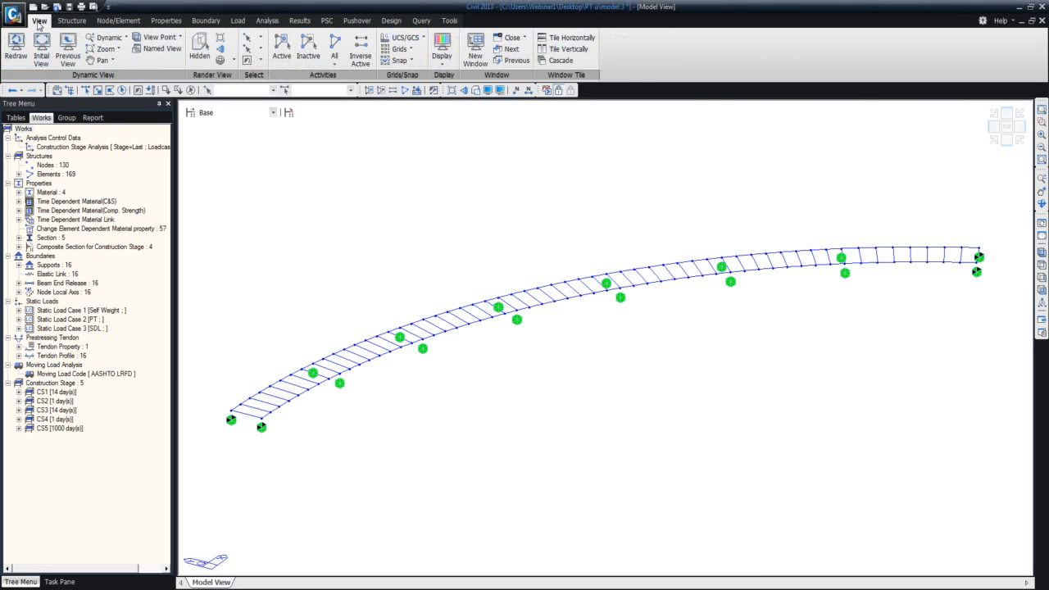
left_click(199, 49)
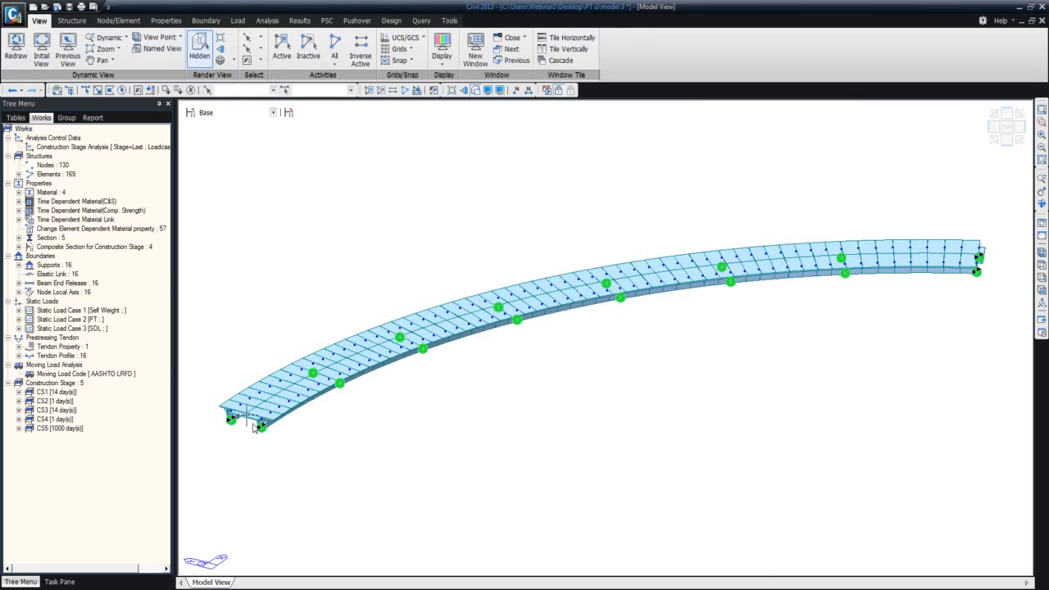
mouse_move(261, 427)
mouse_move(258, 402)
mouse_move(272, 424)
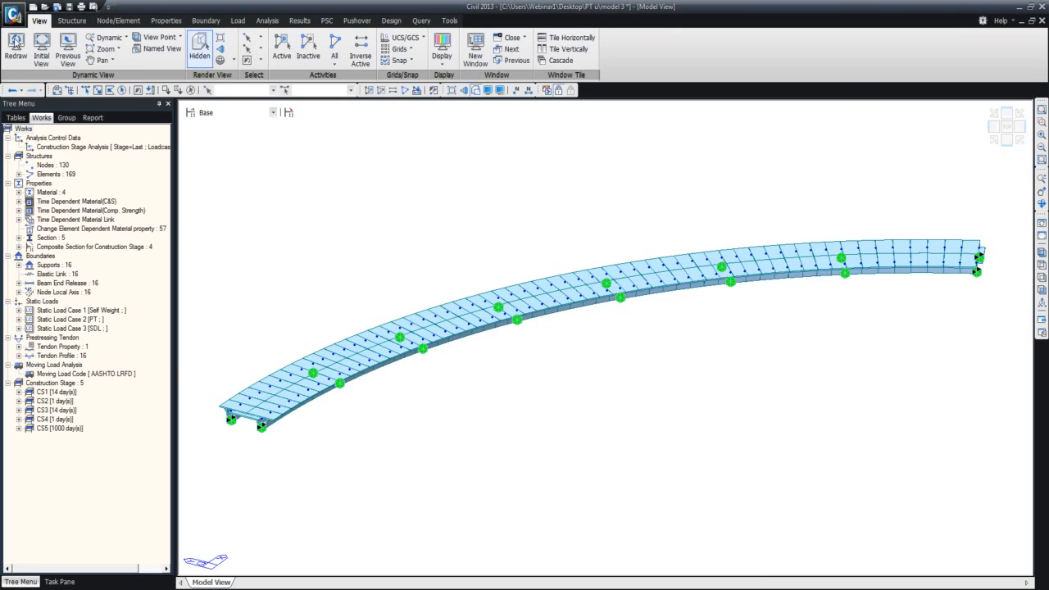
Launch the Sectional Property Calculator, dismiss its settings and close the blank window
left_click(449, 20)
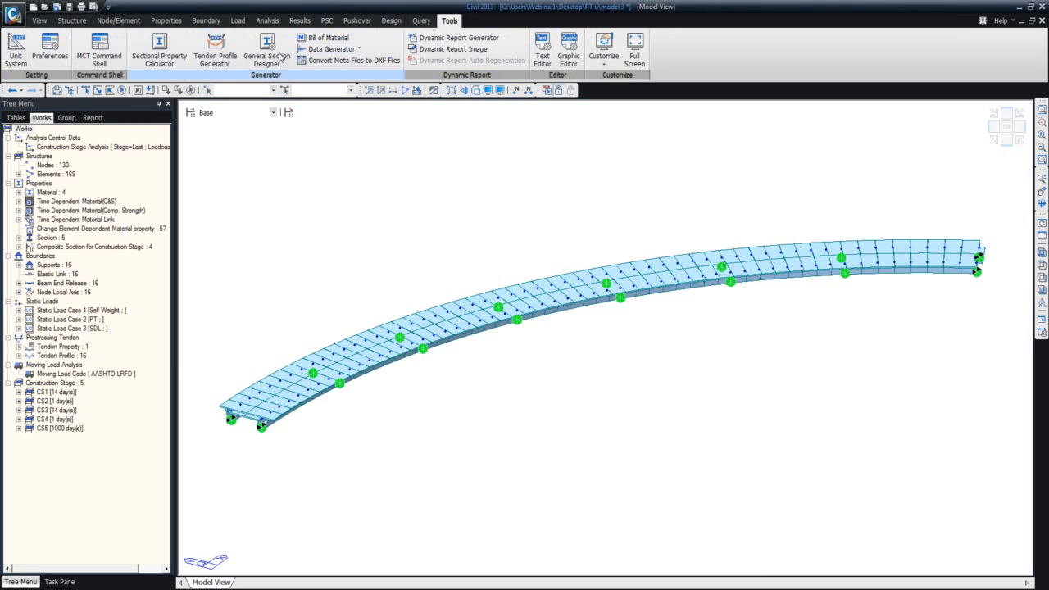
left_click(160, 49)
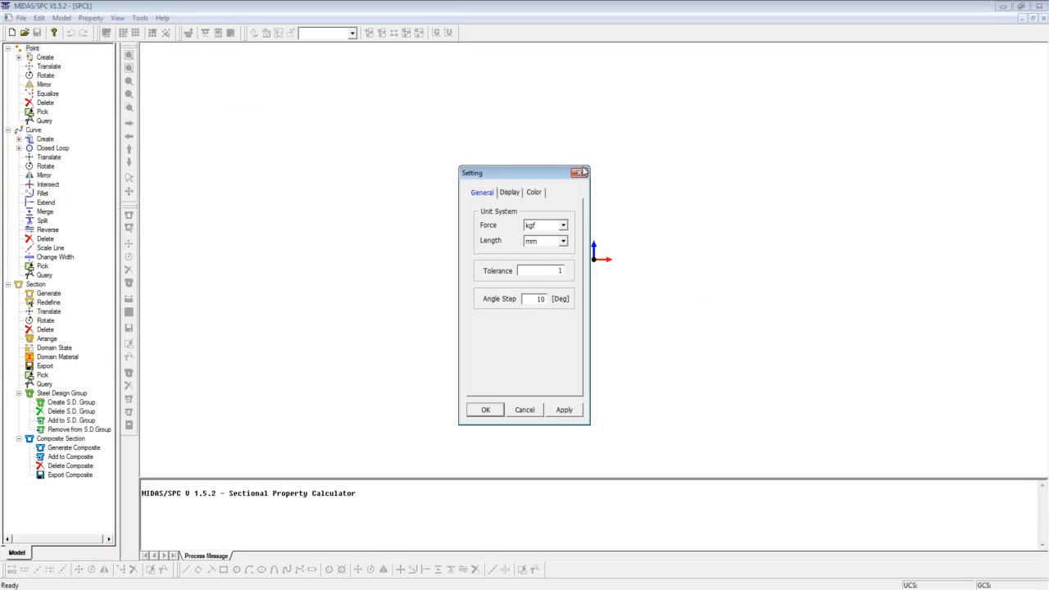
left_click(581, 173)
left_click(1038, 6)
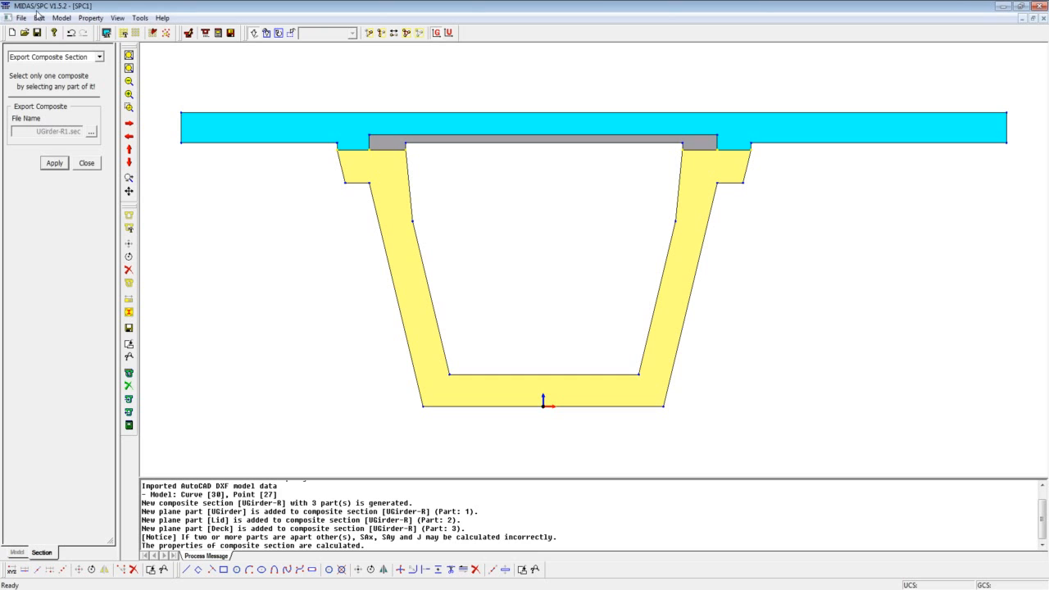
Minimize the Sectional Property Calculator and model 3 windows to return to the presentation's concluding slide
left_click(1004, 7)
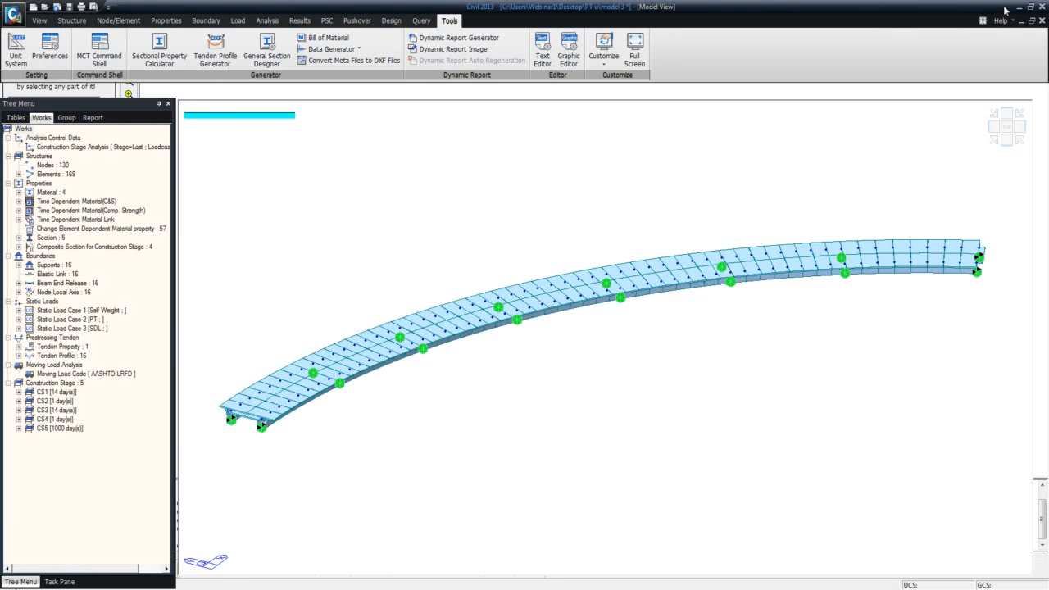
left_click(1018, 7)
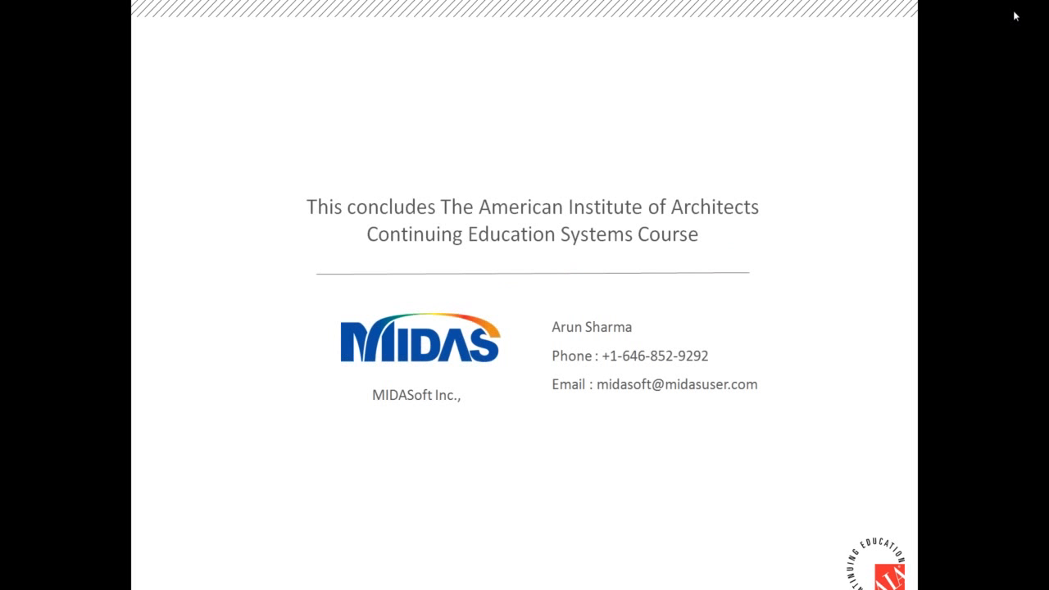